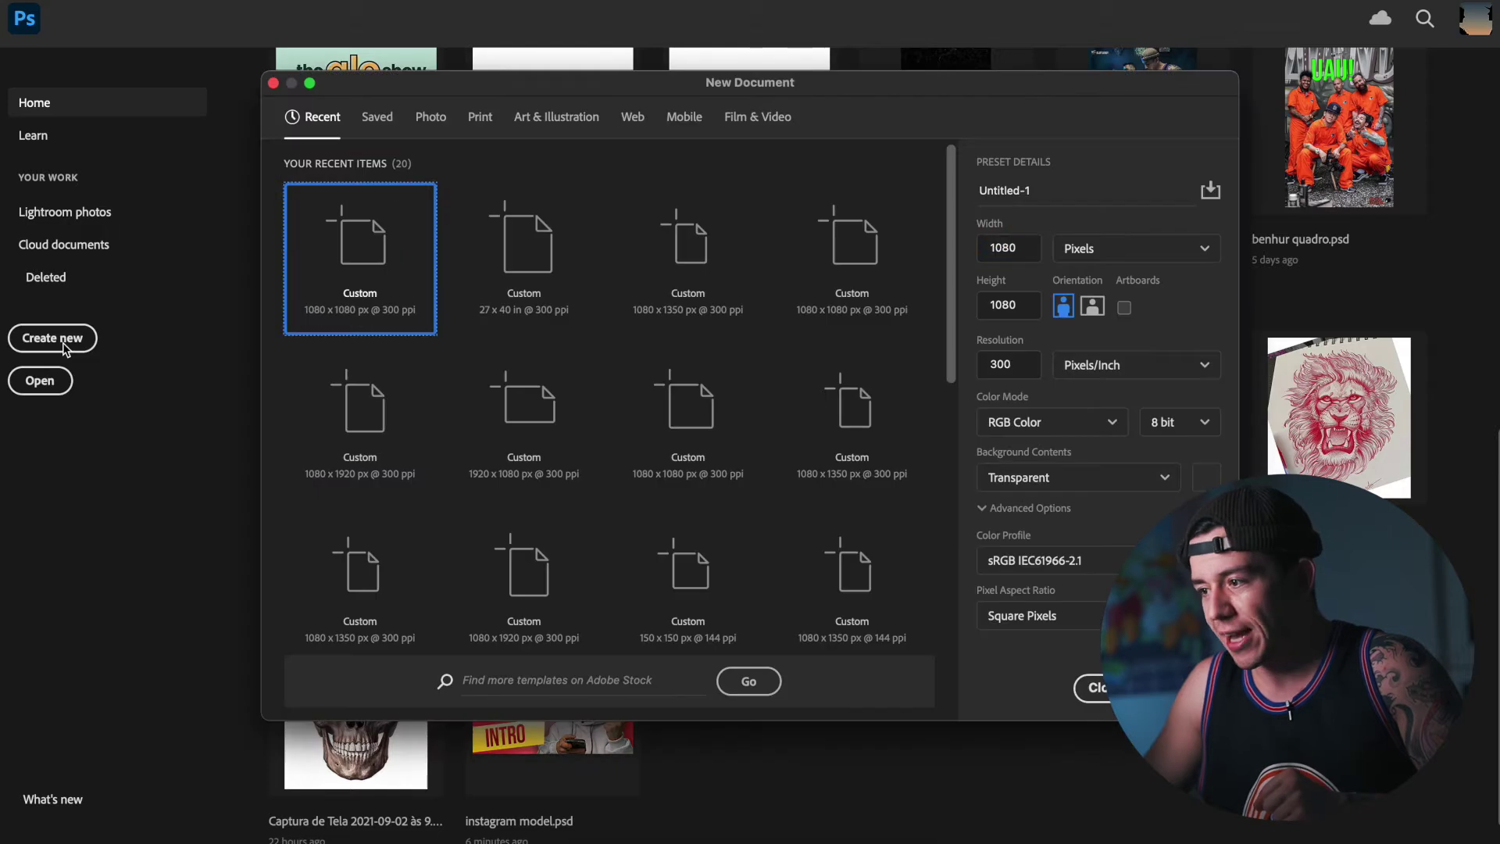
Create a new document 1280 pixels wide and 720 pixels high
double_click(1022, 252)
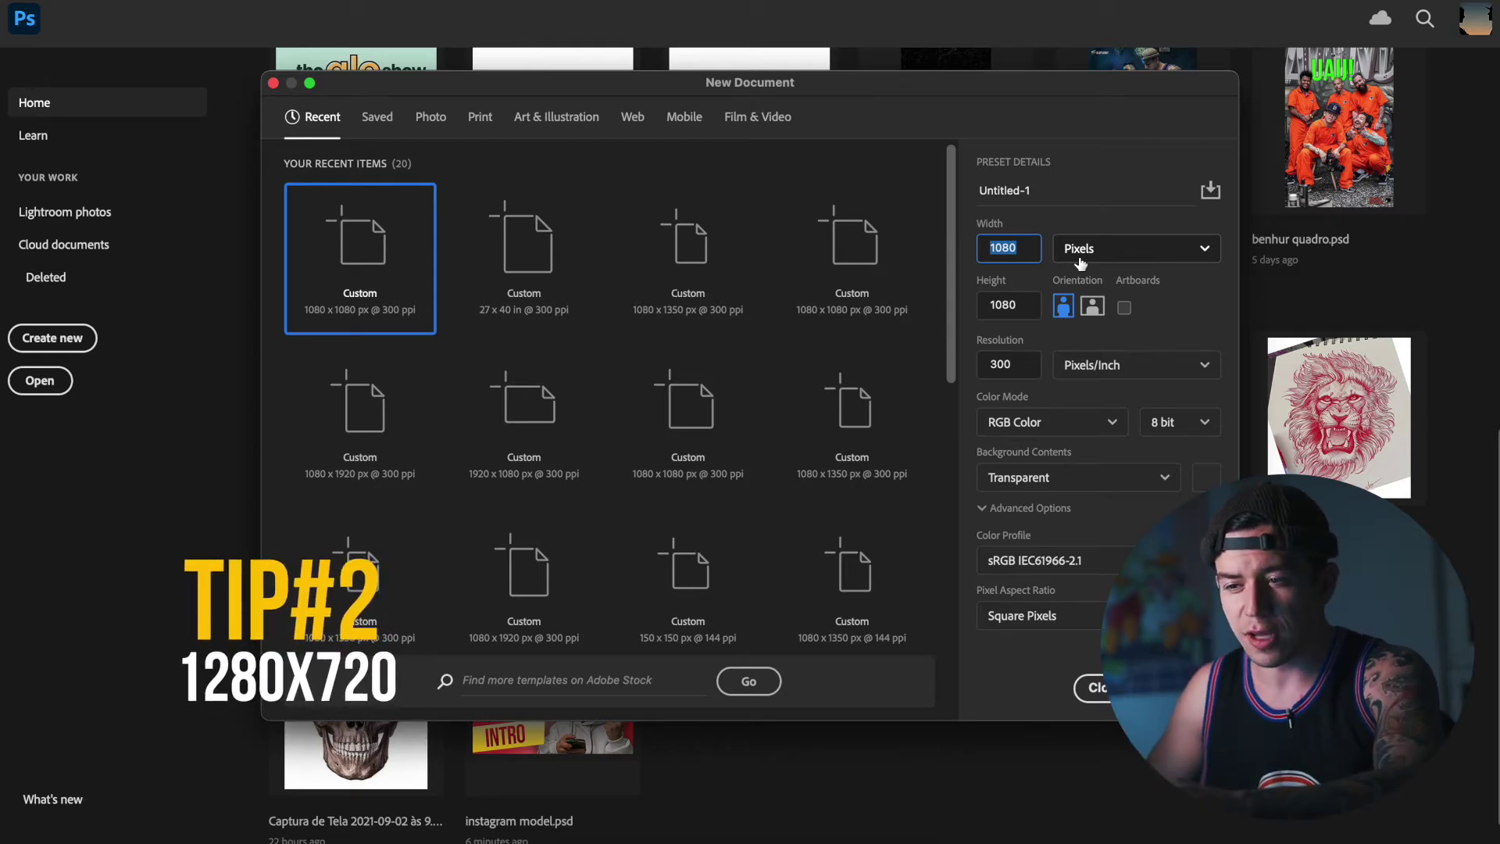
text(1280)
key(Tab)
key(Tab)
text(720)
key(Return)
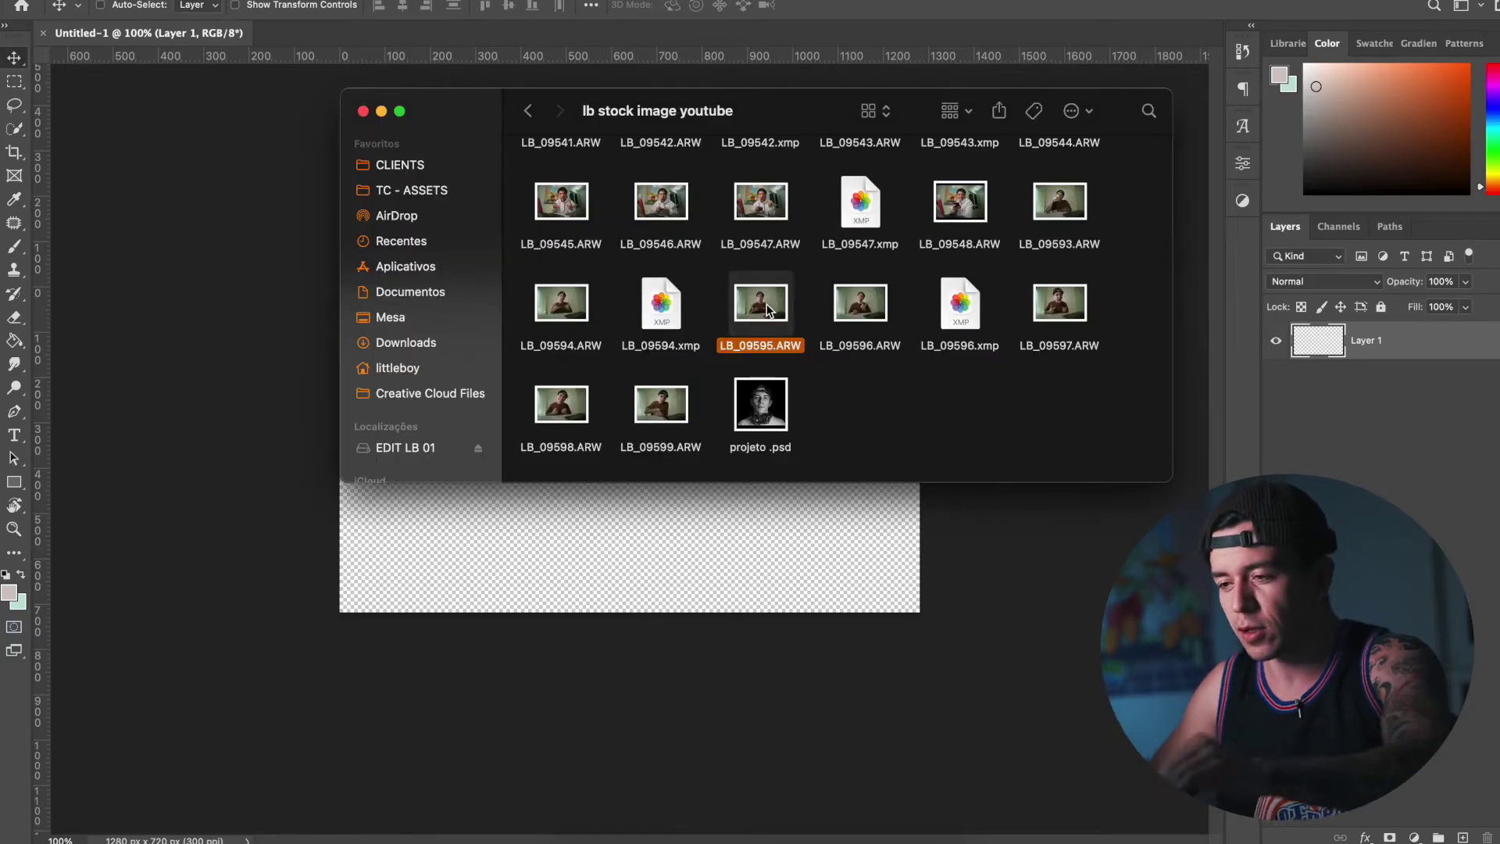
Bring LB_09595.ARW into the document and set the raw photo's Temperature to 4450, Exposure +0.45, Highlights -70 and Shadows +74
drag(758, 312, 704, 549)
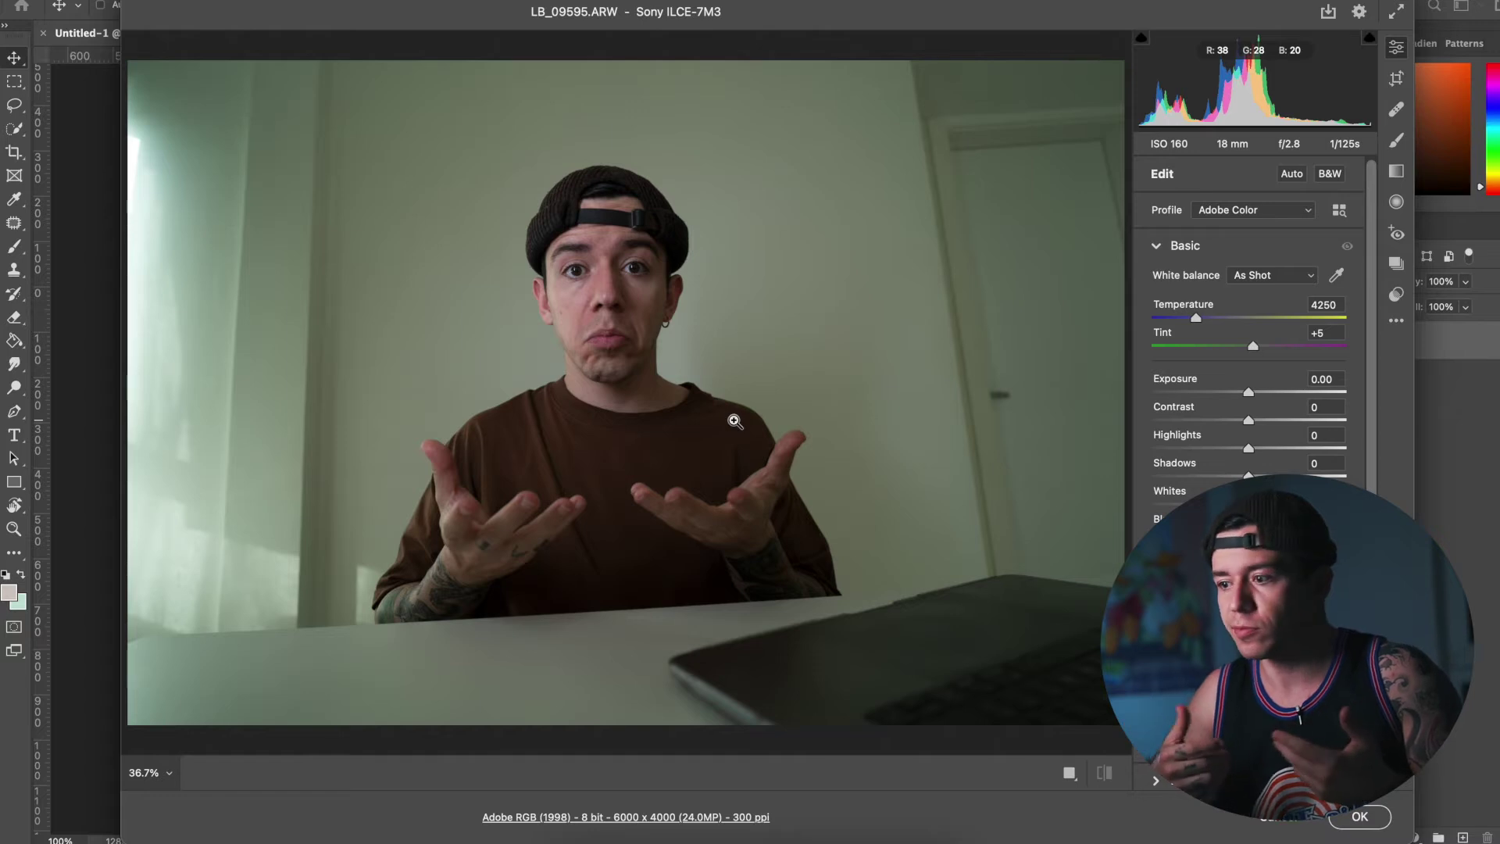
click(1324, 305)
drag(641, 13, 611, 23)
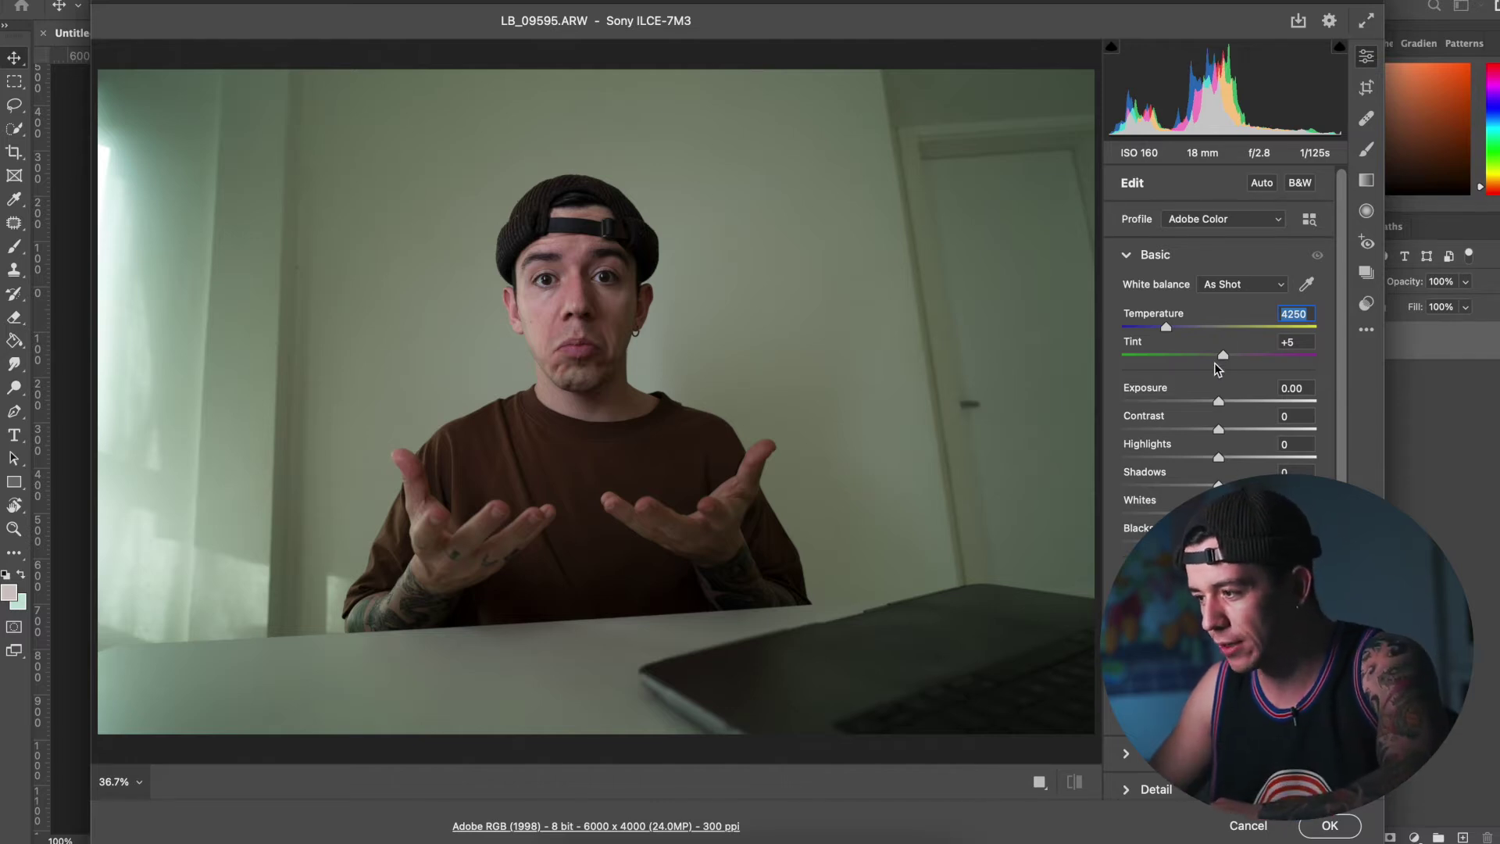
drag(1167, 328, 1170, 327)
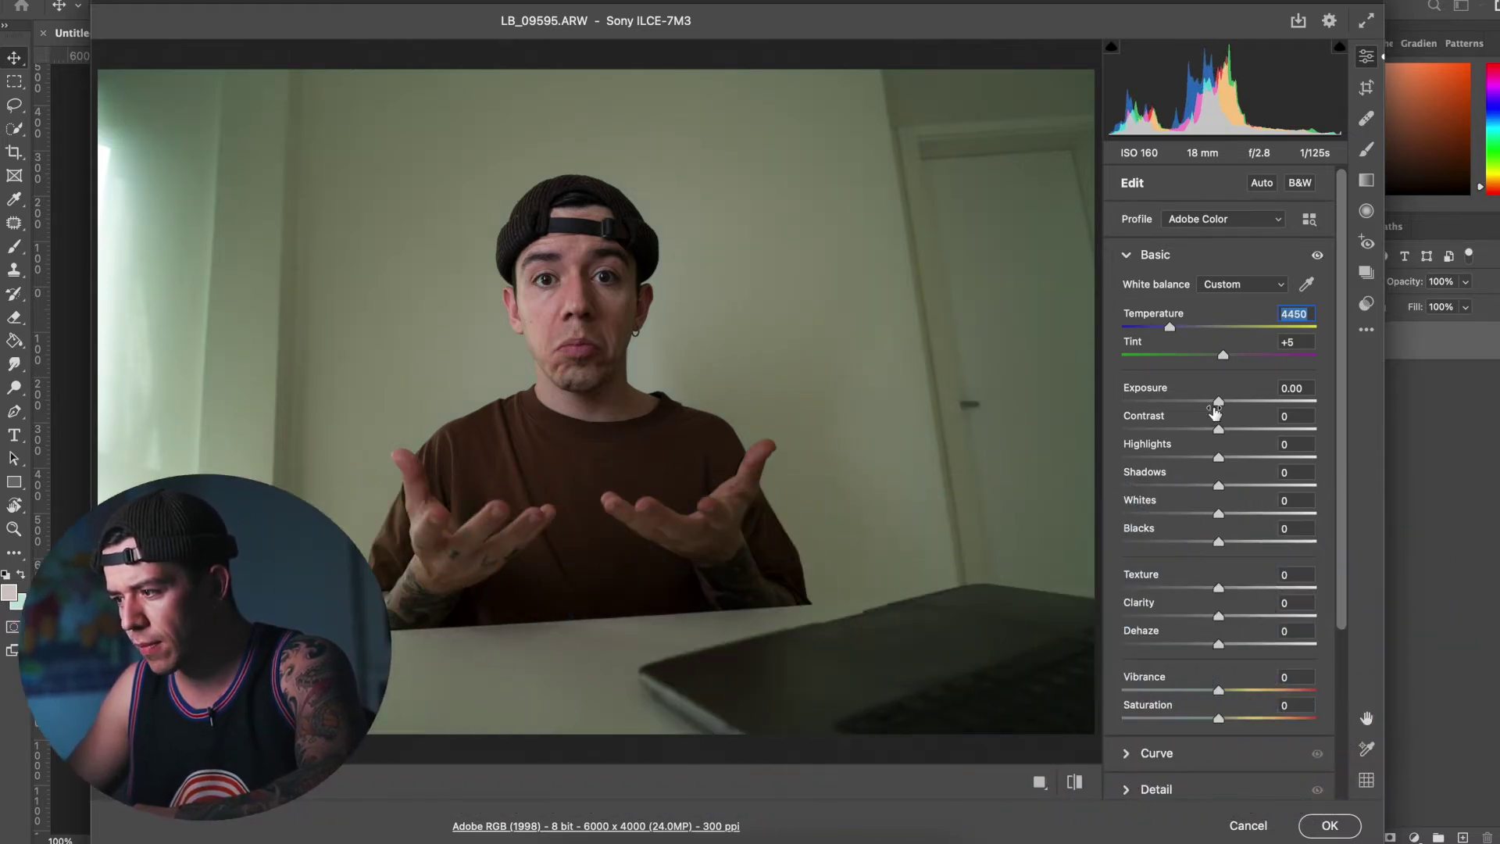
drag(1219, 402, 1228, 402)
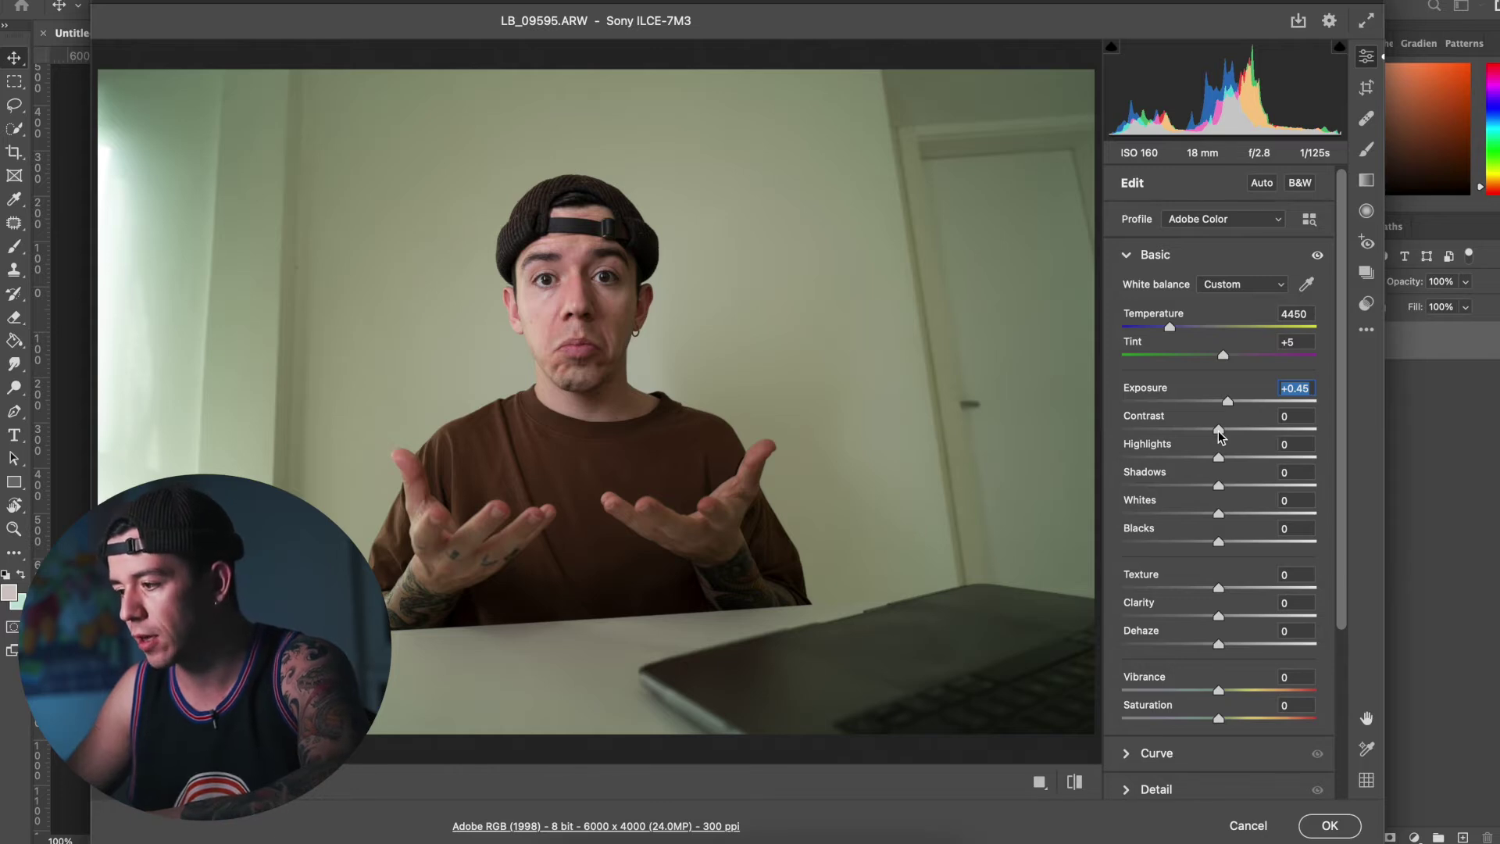
drag(1219, 462, 1291, 482)
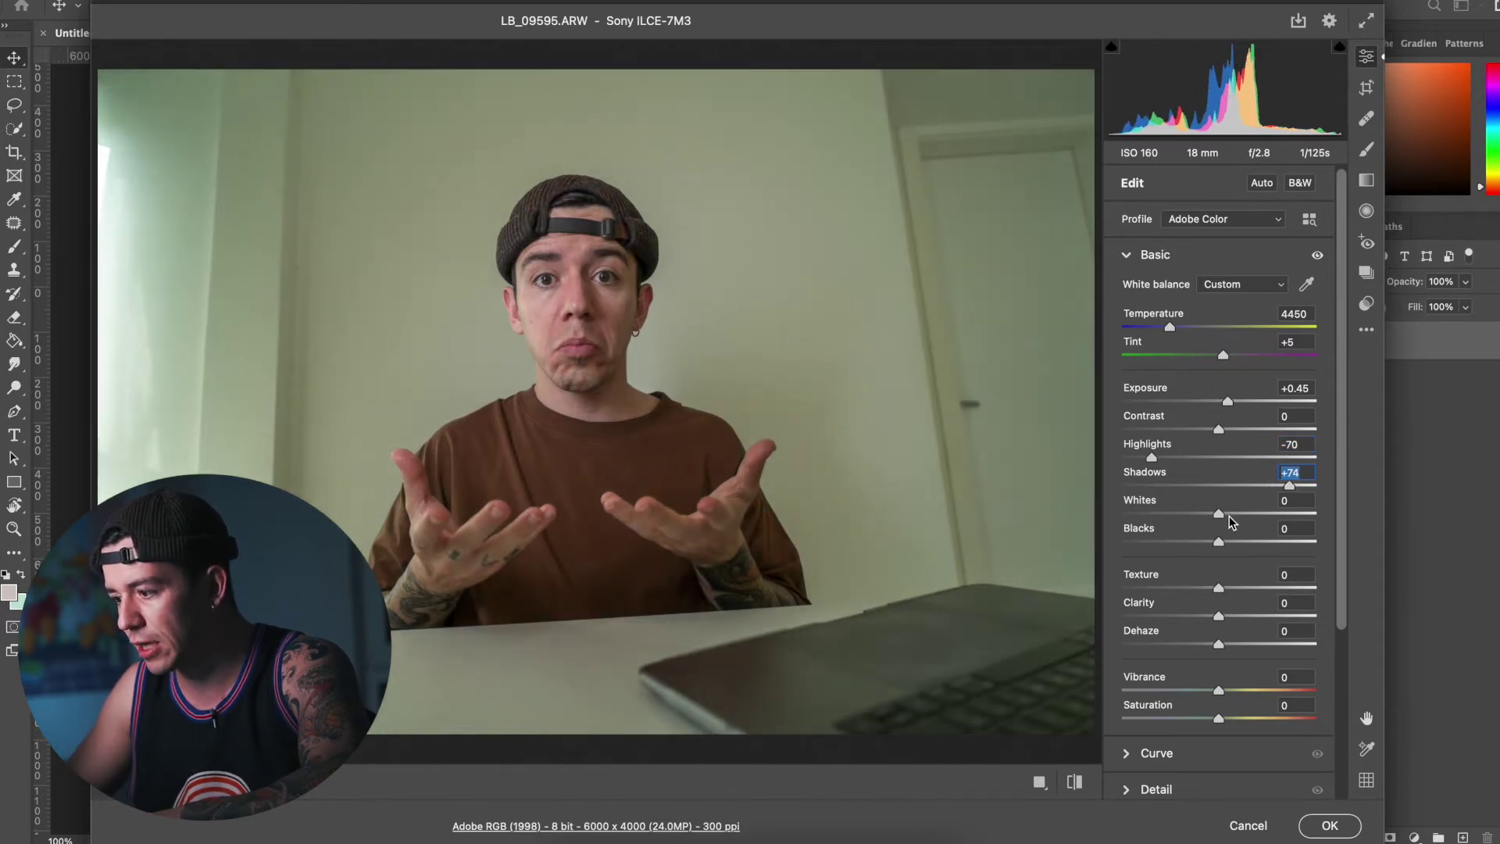
Set the raw photo's Clarity to +9, Contrast to +18 and Saturation to +11
click(1220, 618)
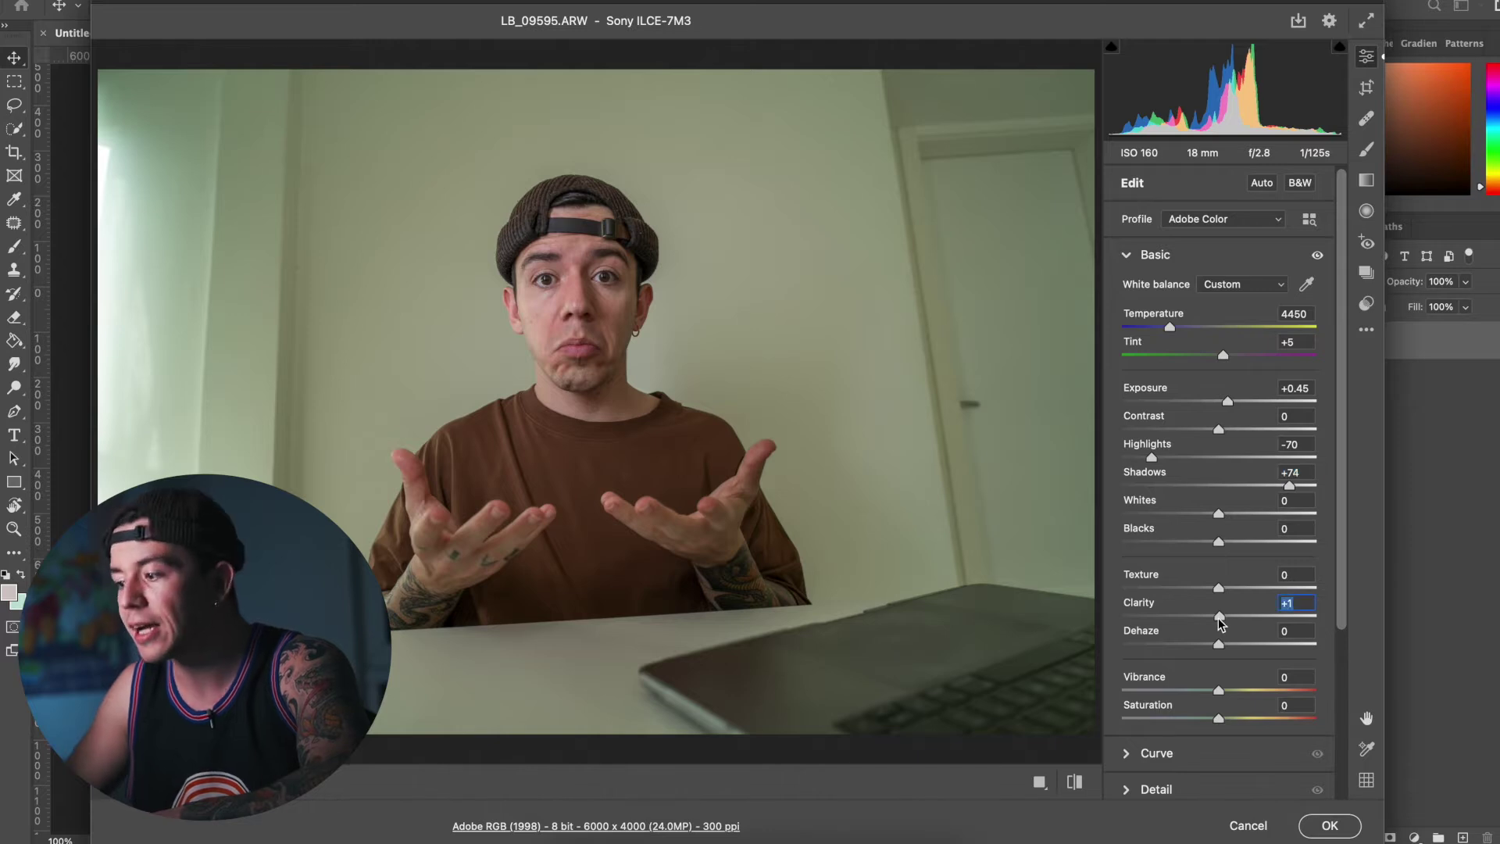
drag(1220, 621, 1224, 624)
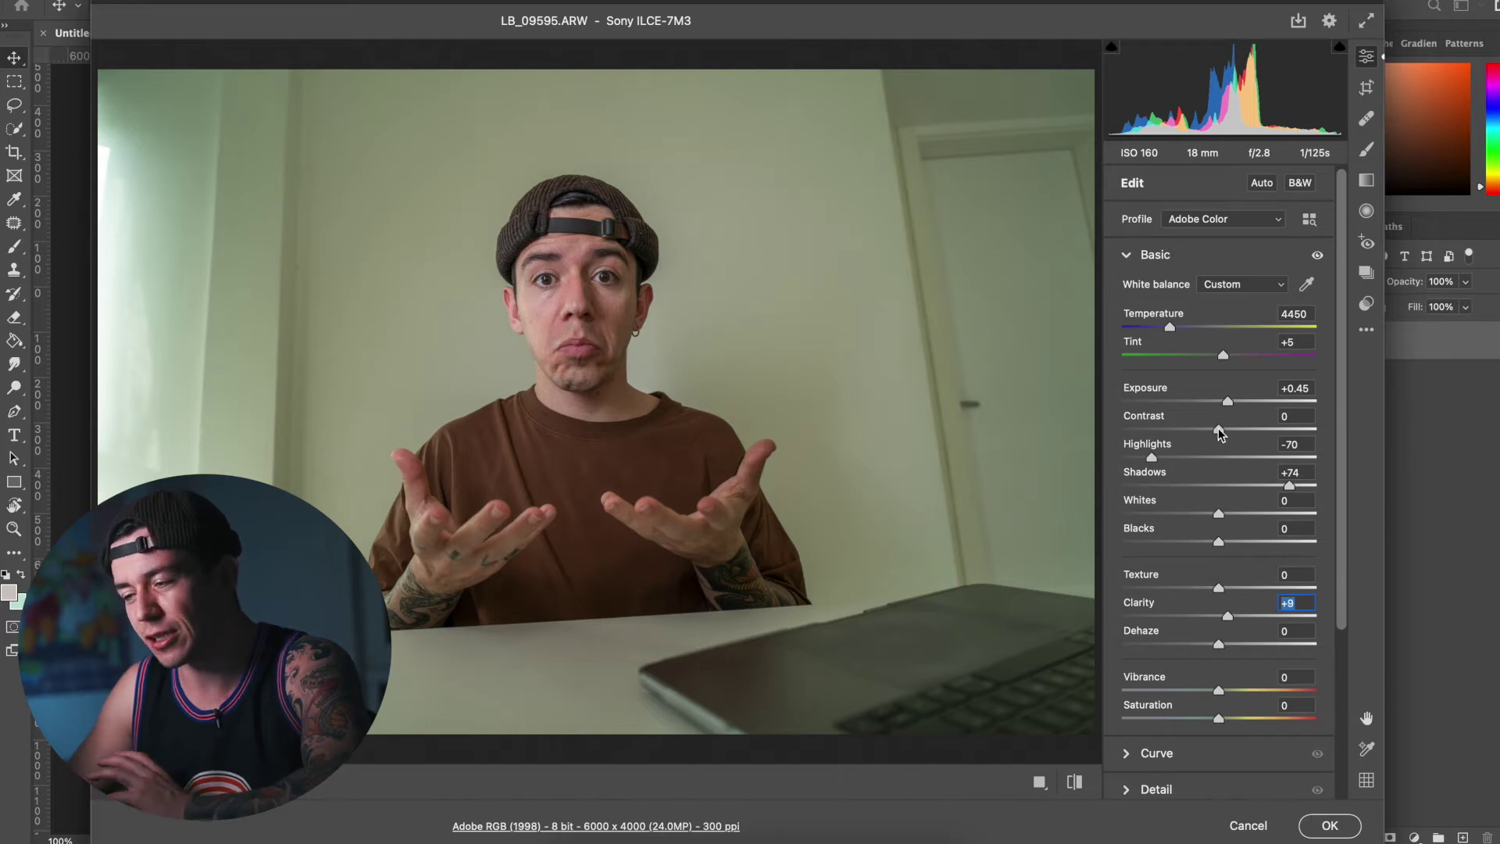
drag(1220, 434, 1237, 434)
drag(1218, 719, 1231, 722)
Compare the raw photo before and after the adjustments, and apply them to place the photo on the canvas
key(backslash)
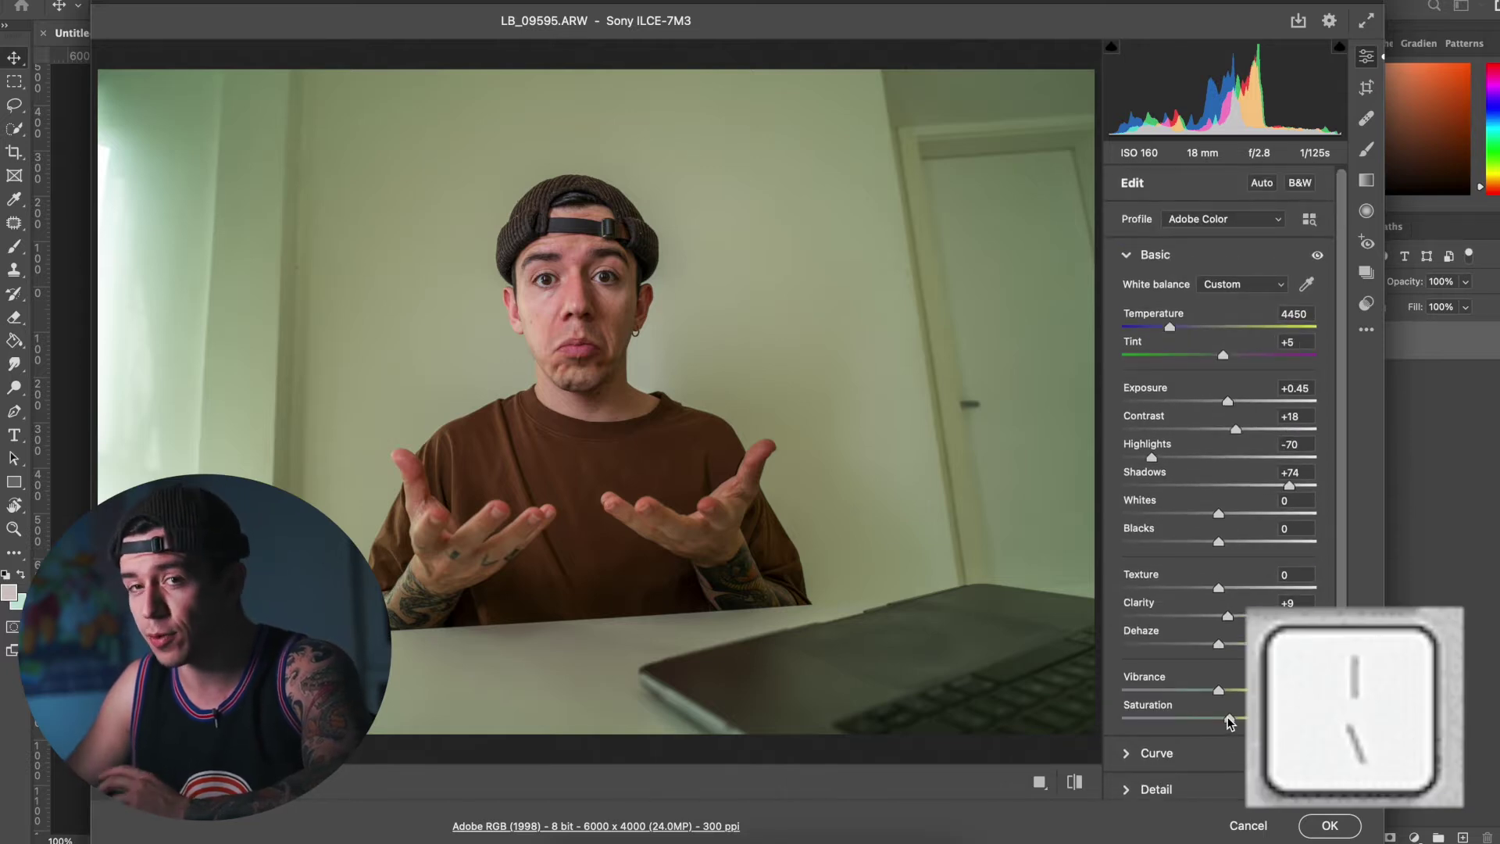
key(backslash)
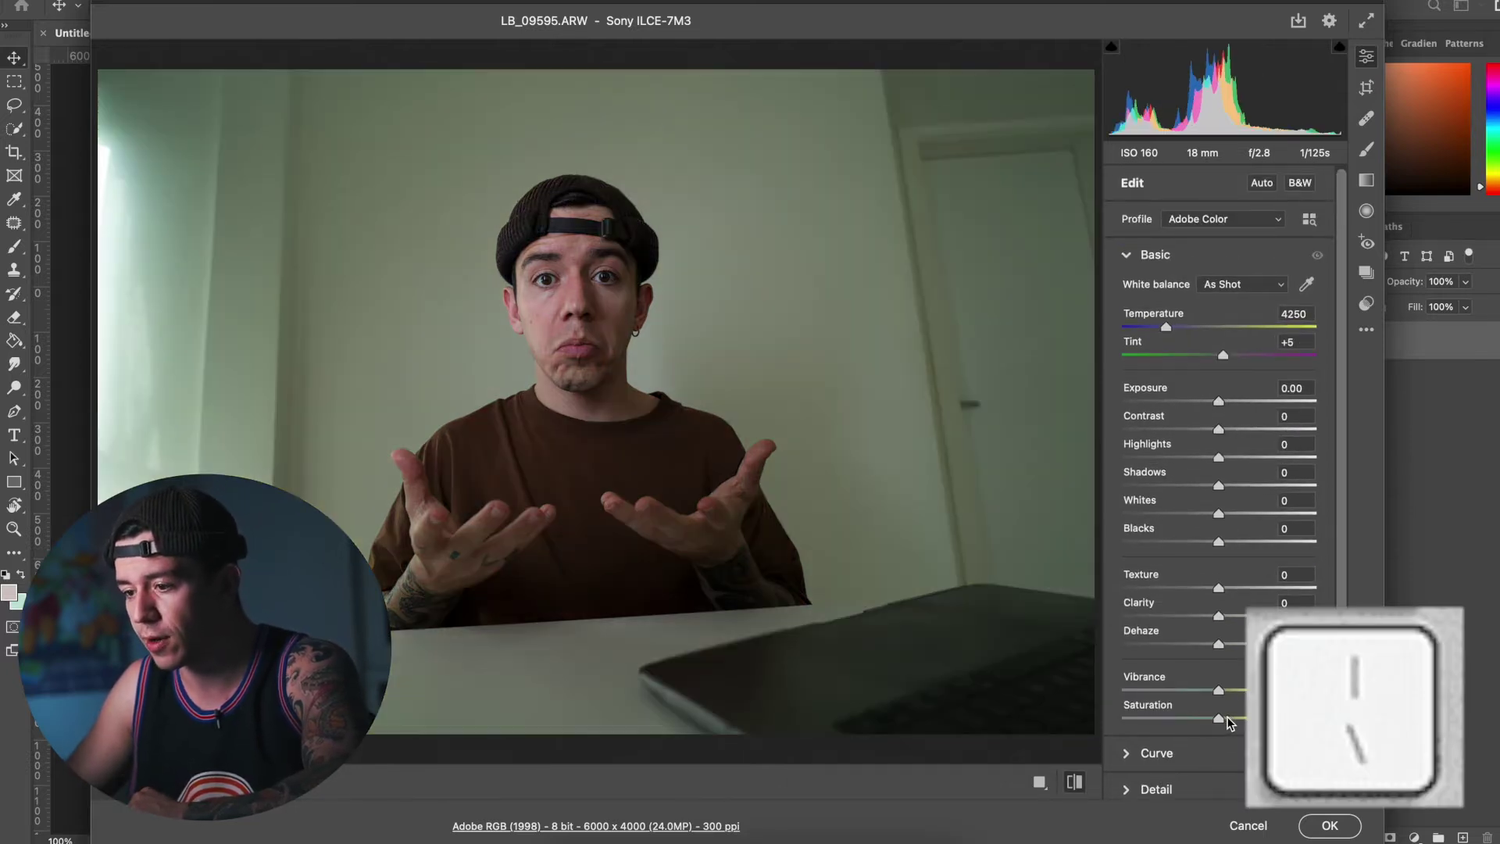
key(backslash)
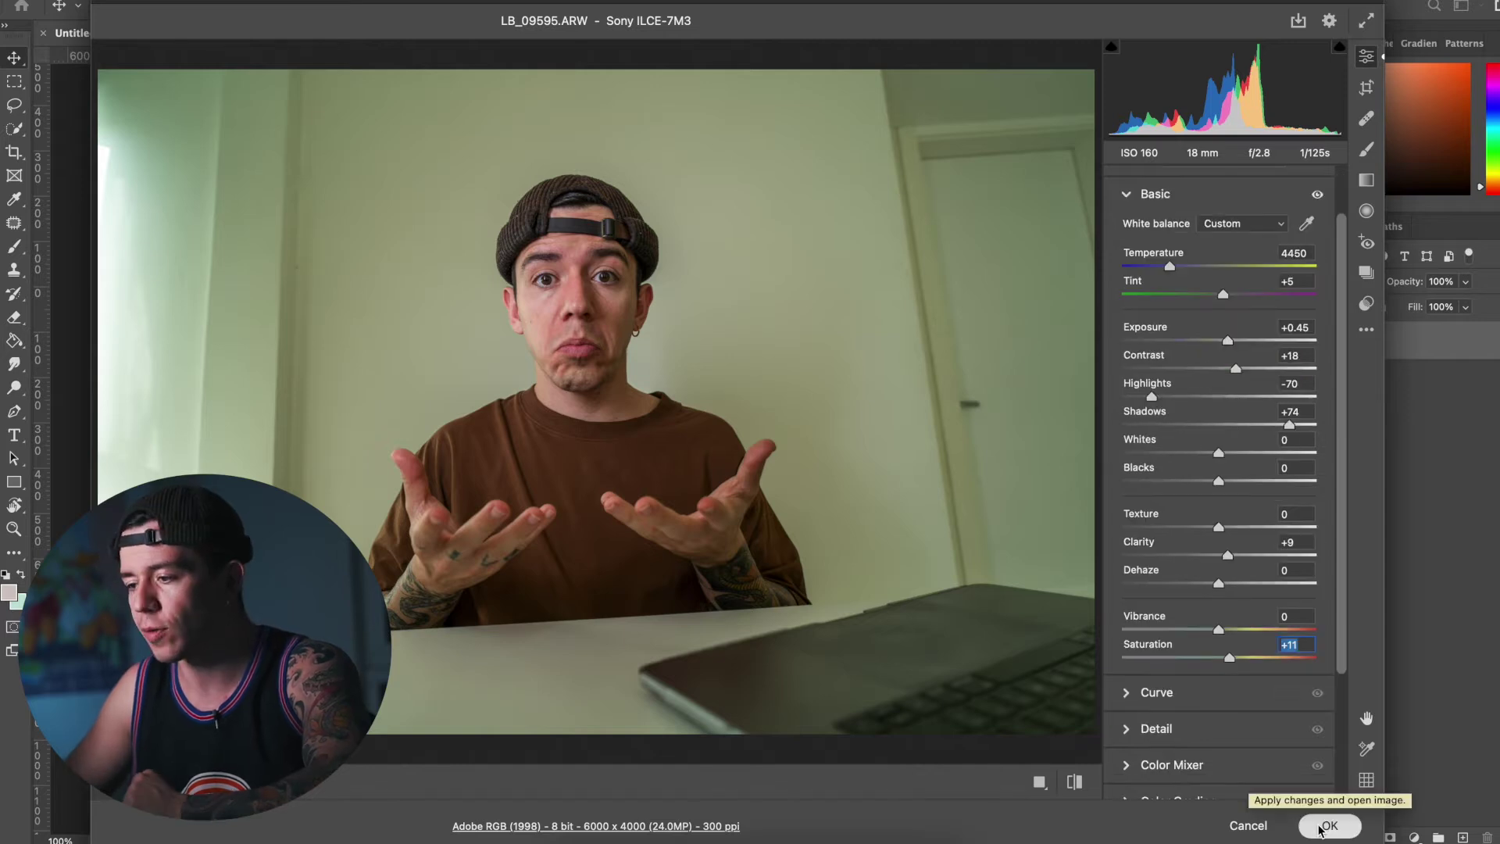
click(1328, 826)
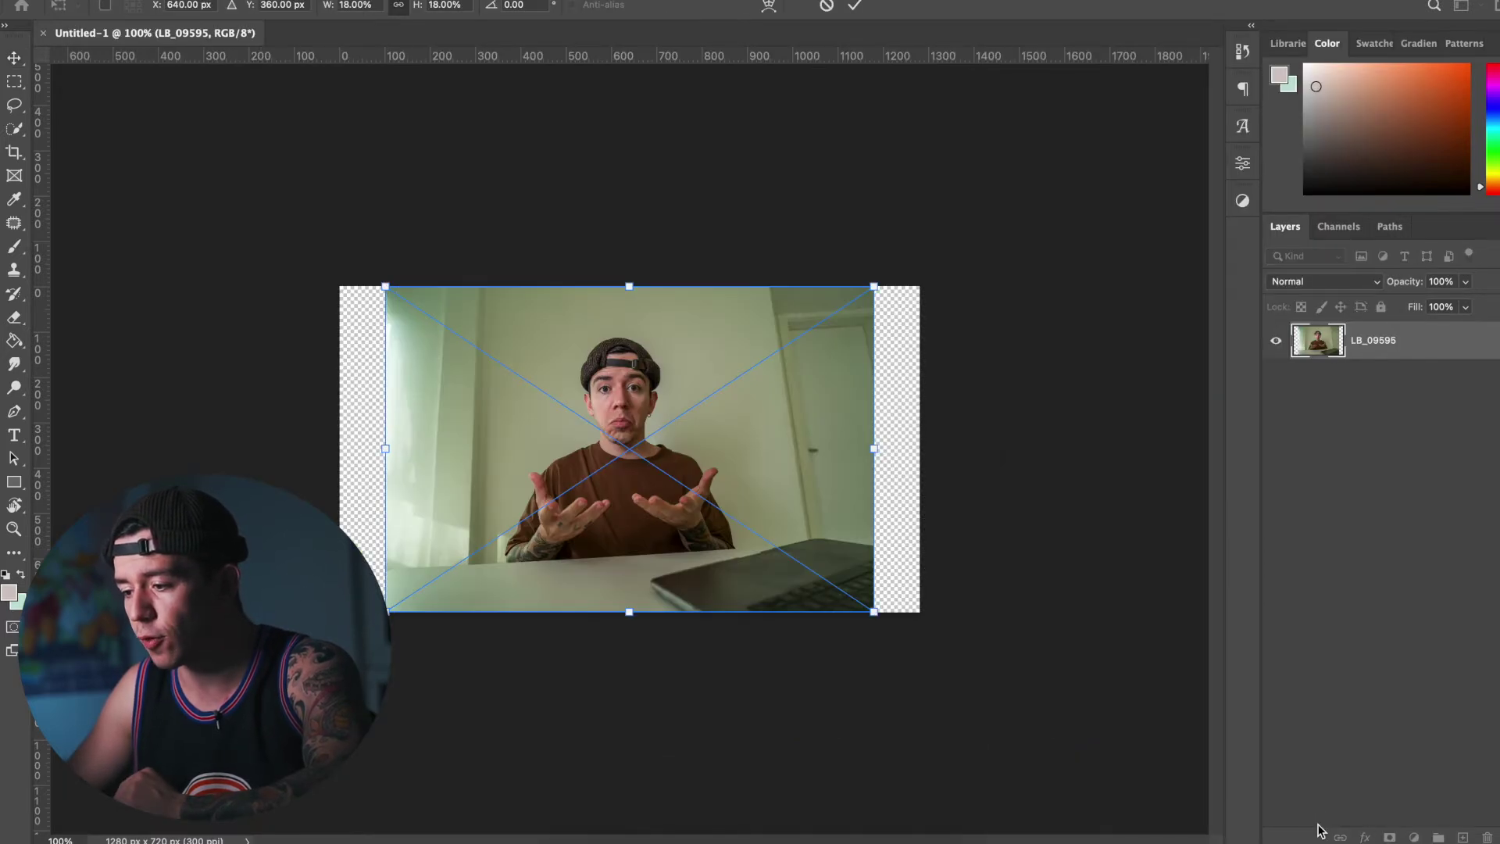
Scale the placed photo to about 25%, rotate it about 1.8° and shift it so the man fills the right half of the canvas
drag(873, 613, 1038, 720)
drag(852, 512, 891, 446)
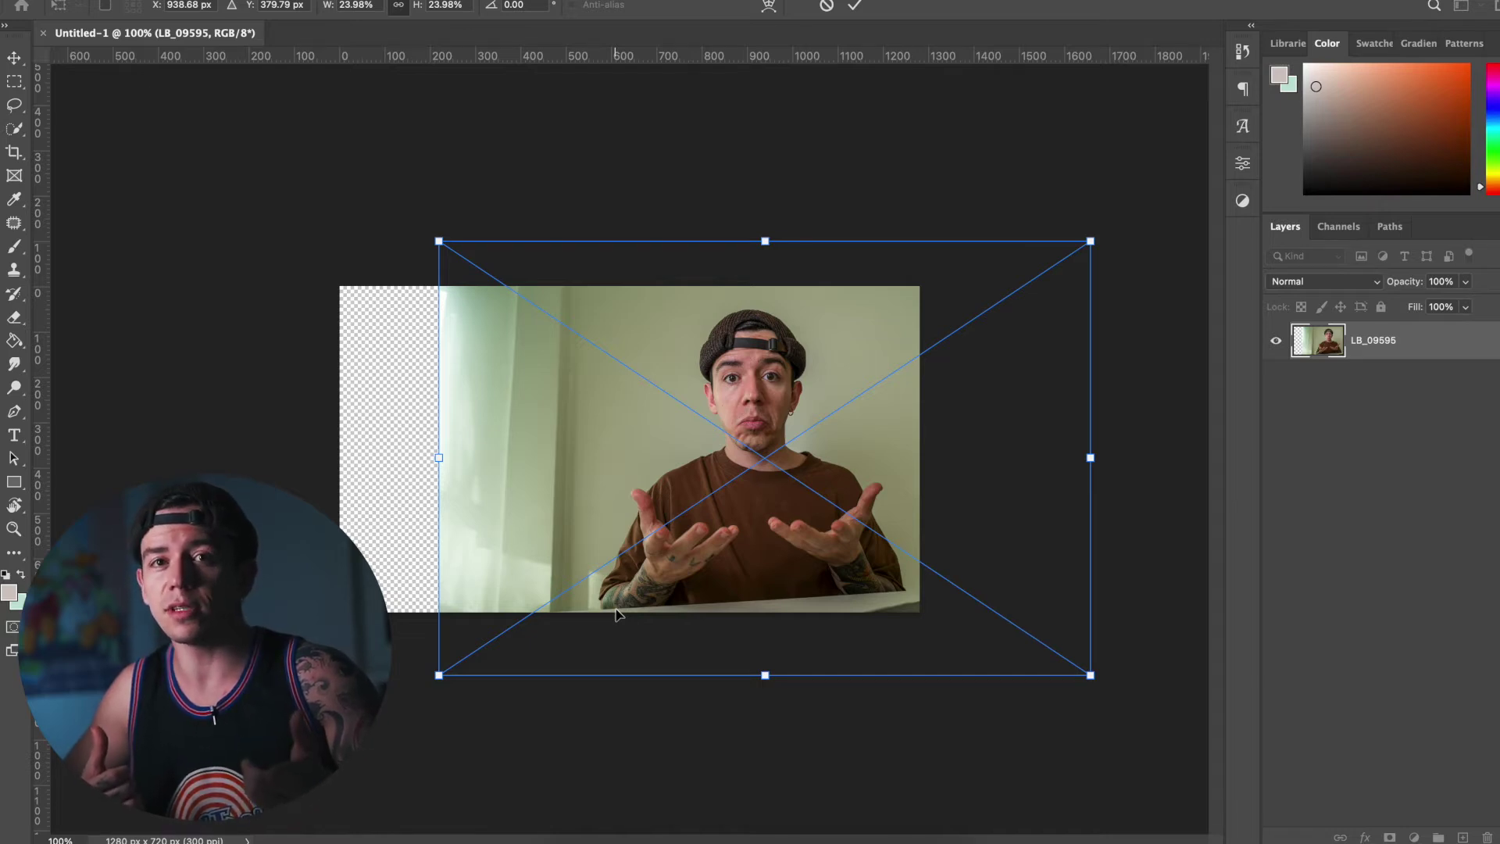
drag(891, 205, 904, 208)
drag(446, 230, 415, 208)
drag(717, 365, 727, 377)
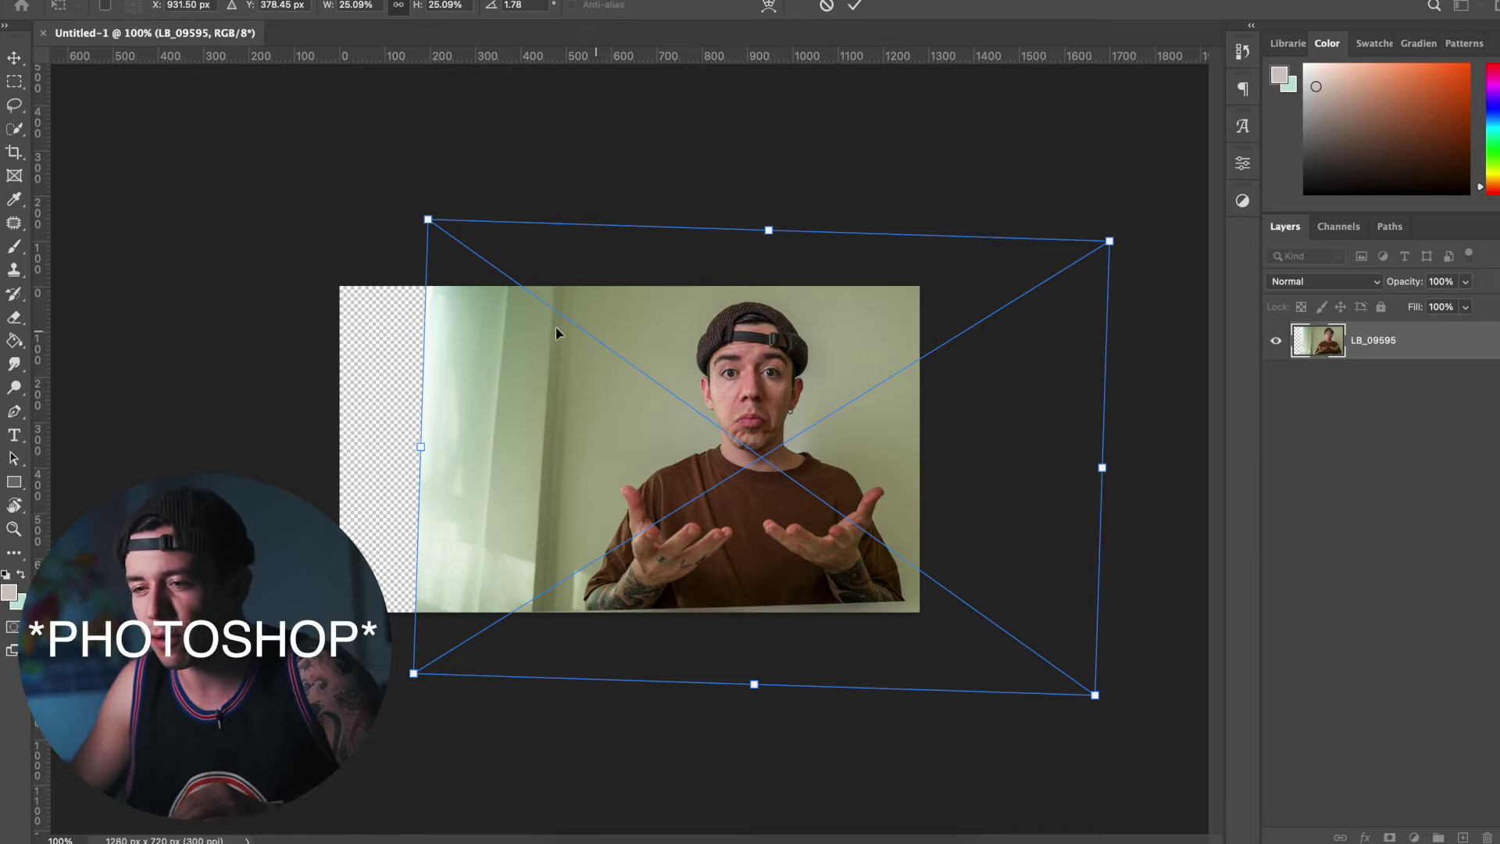
Select the man in the placed photo using Select Subject with the Quick Selection tool
click(15, 130)
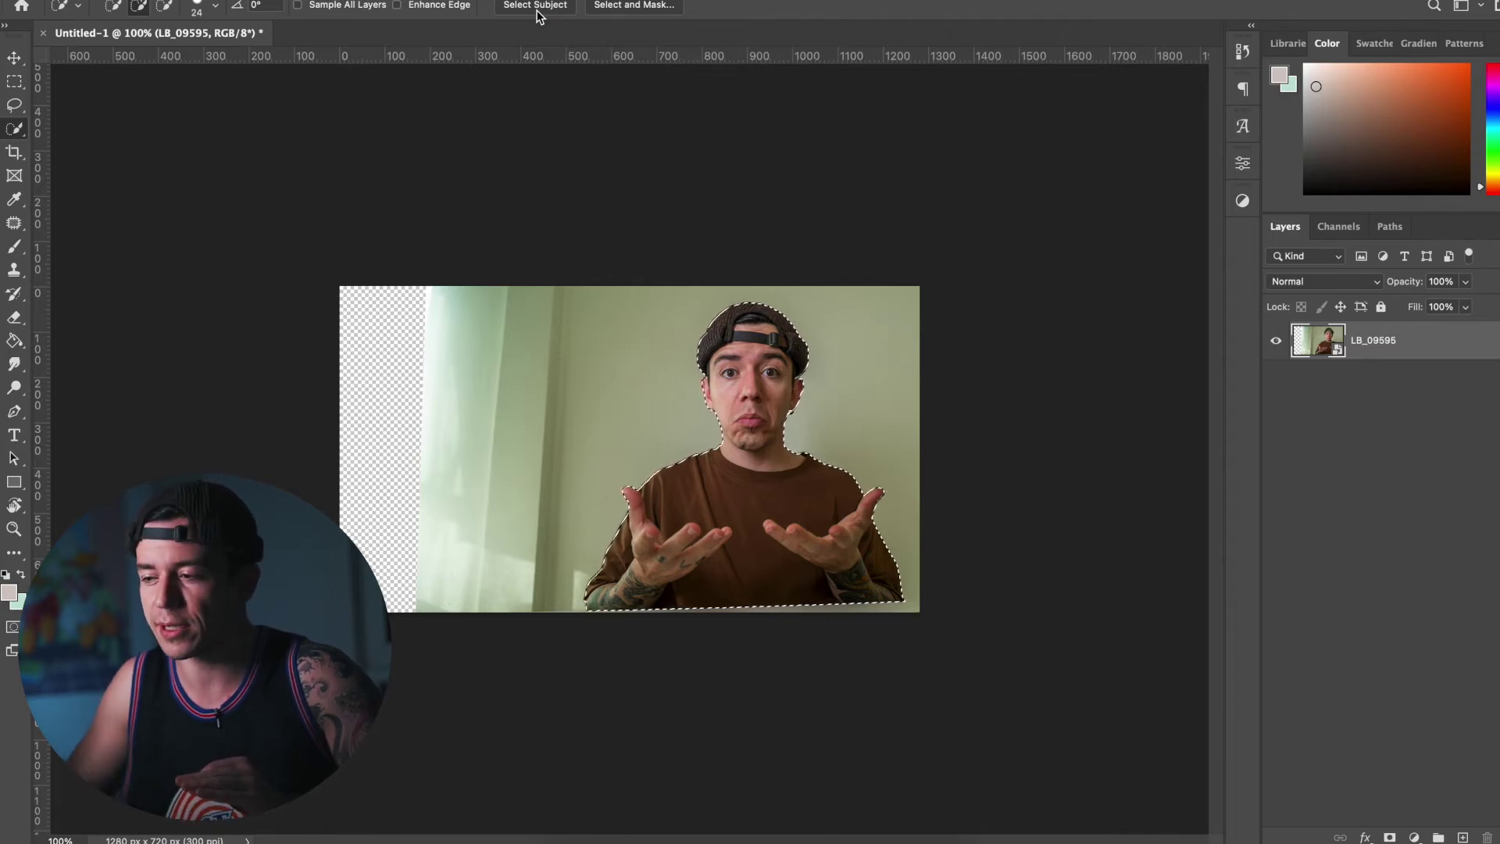
Examine the selection outline around the man's hat, face, hands and shirt for accuracy
scroll(629, 450, up, 3)
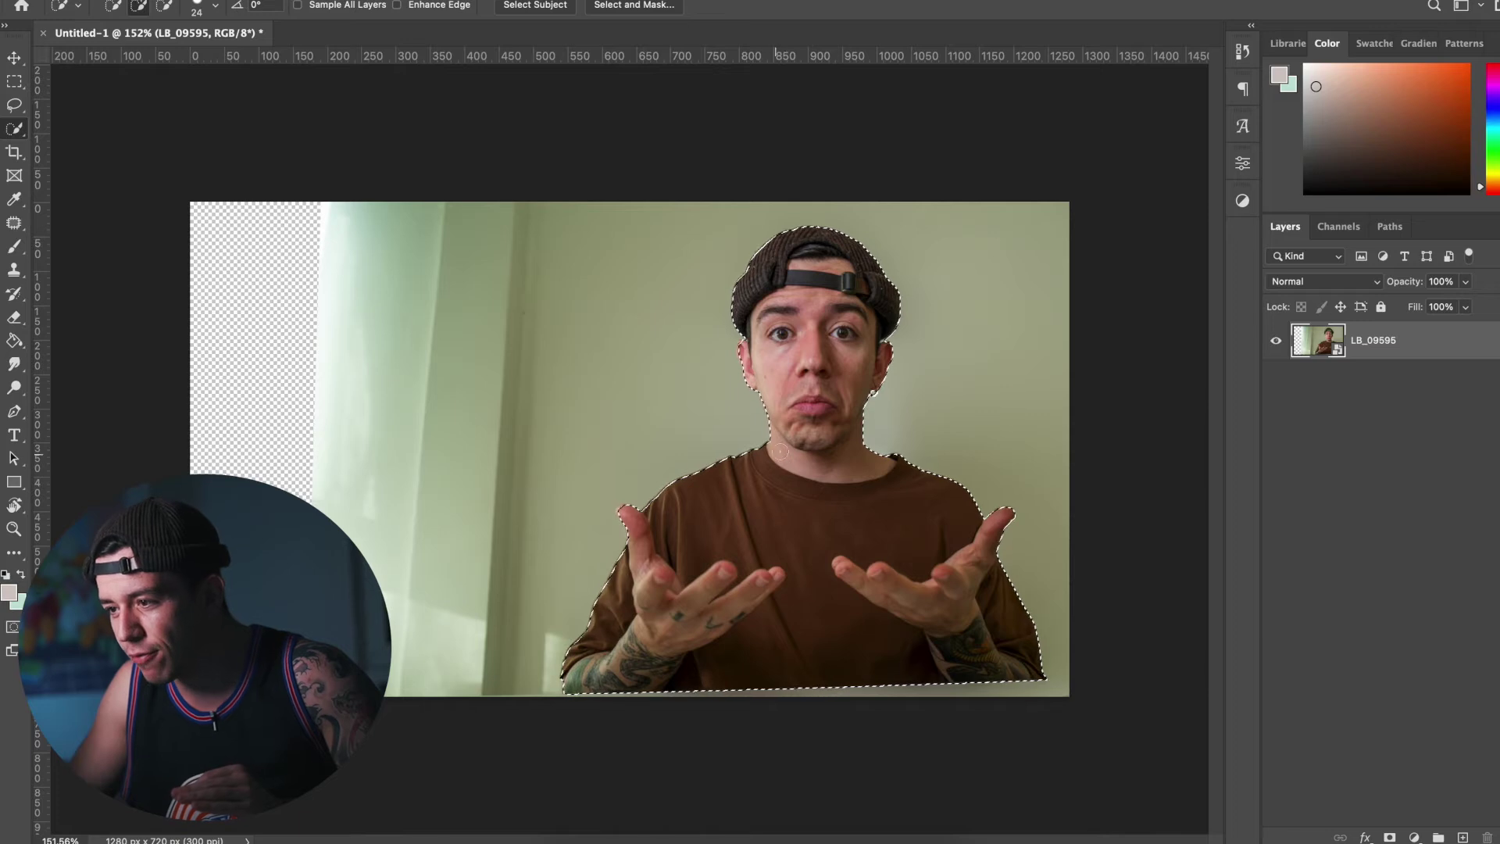
scroll(751, 350, up, 2)
scroll(751, 349, up, 3)
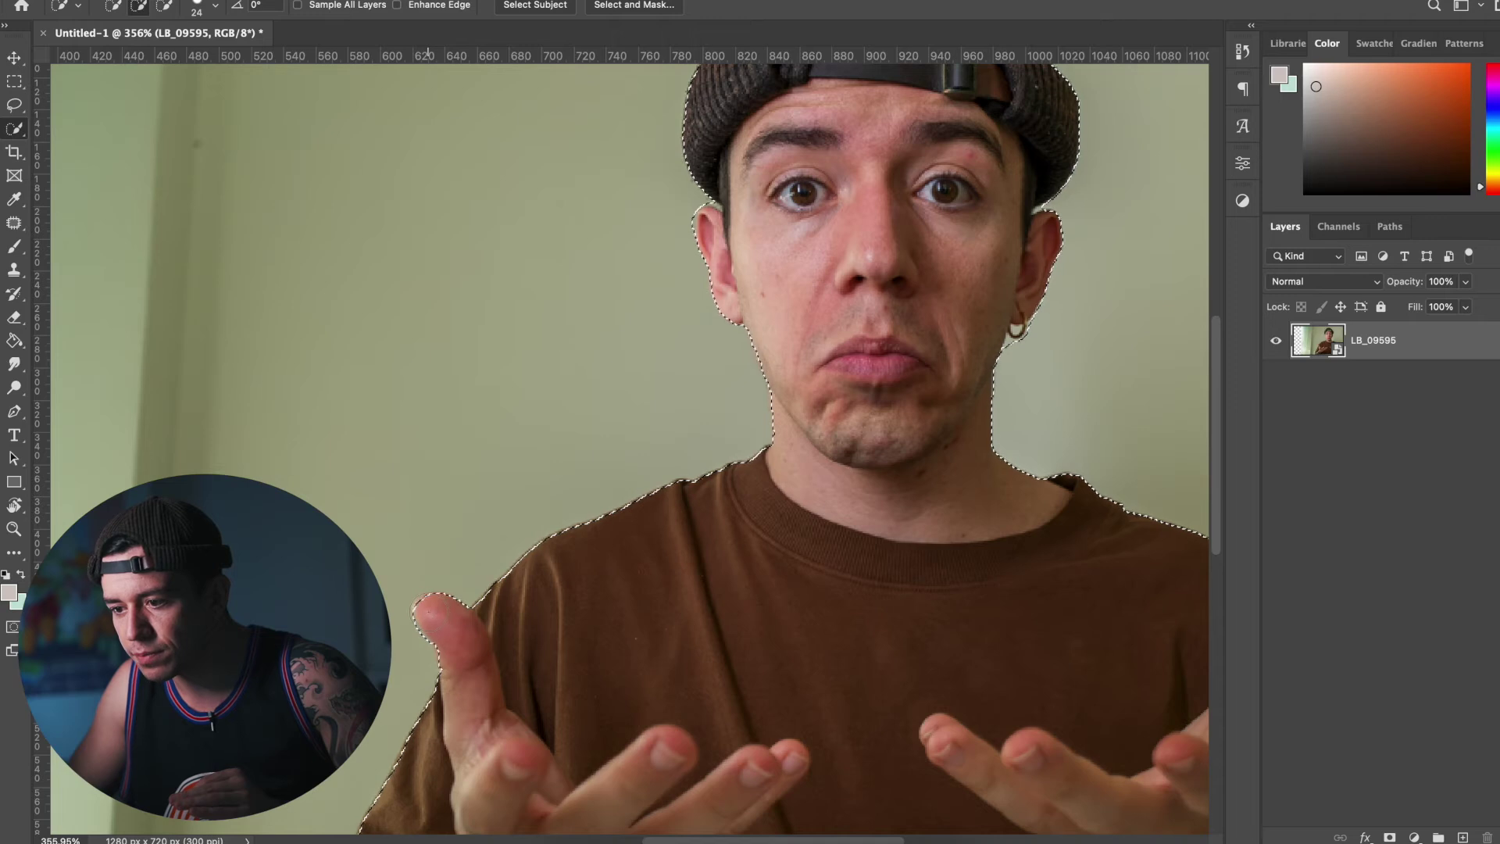
scroll(553, 622, down, 10)
scroll(558, 624, down, 3)
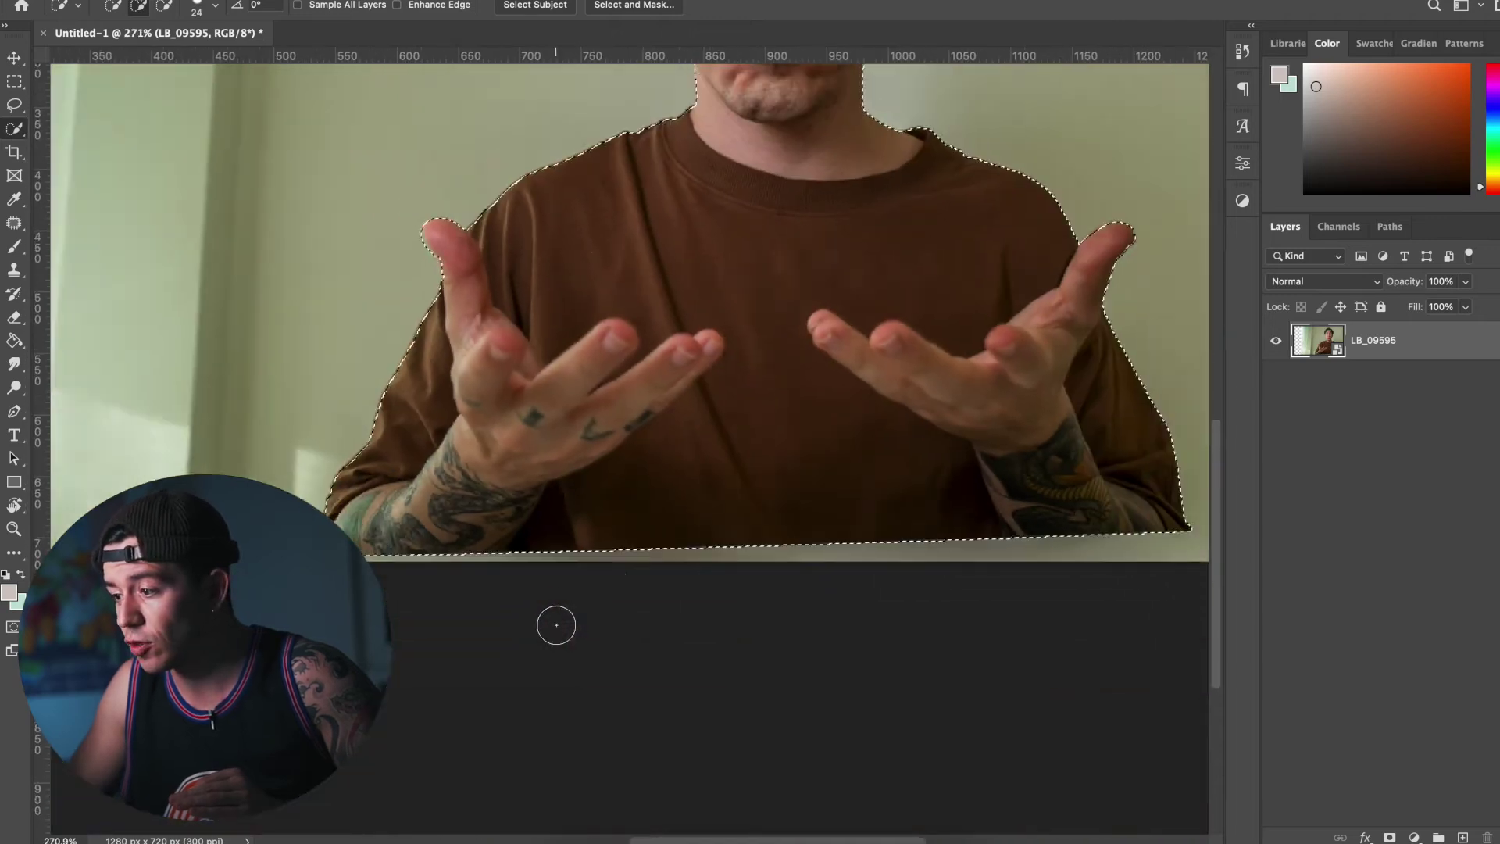
scroll(556, 624, right, 4)
scroll(556, 623, up, 3)
scroll(602, 527, up, 5)
scroll(603, 527, down, 2)
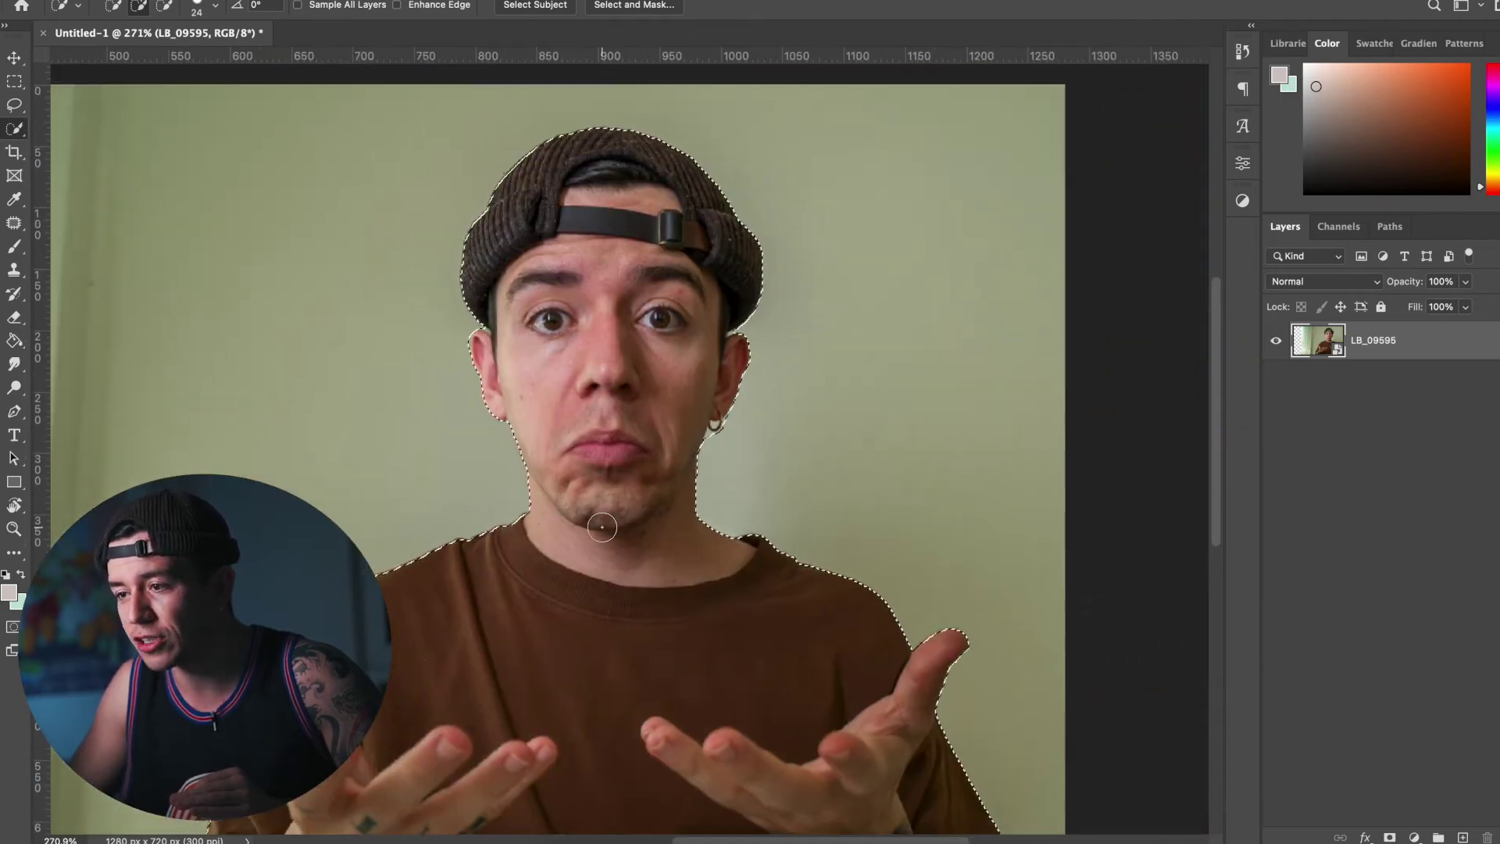
scroll(598, 500, up, 3)
scroll(590, 469, up, 5)
scroll(584, 452, down, 3)
scroll(585, 451, left, 2)
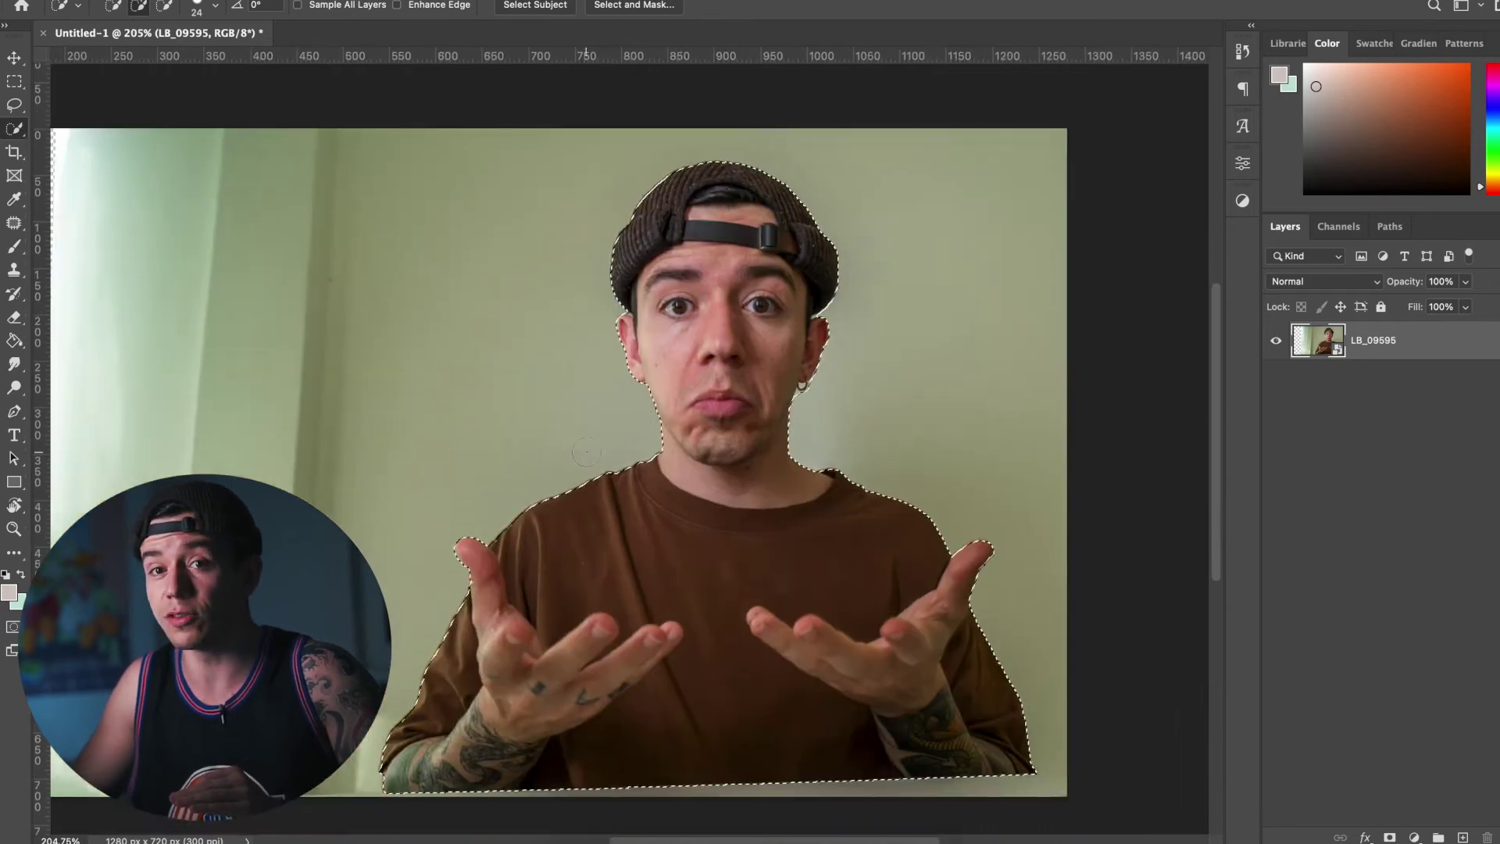
scroll(586, 452, down, 2)
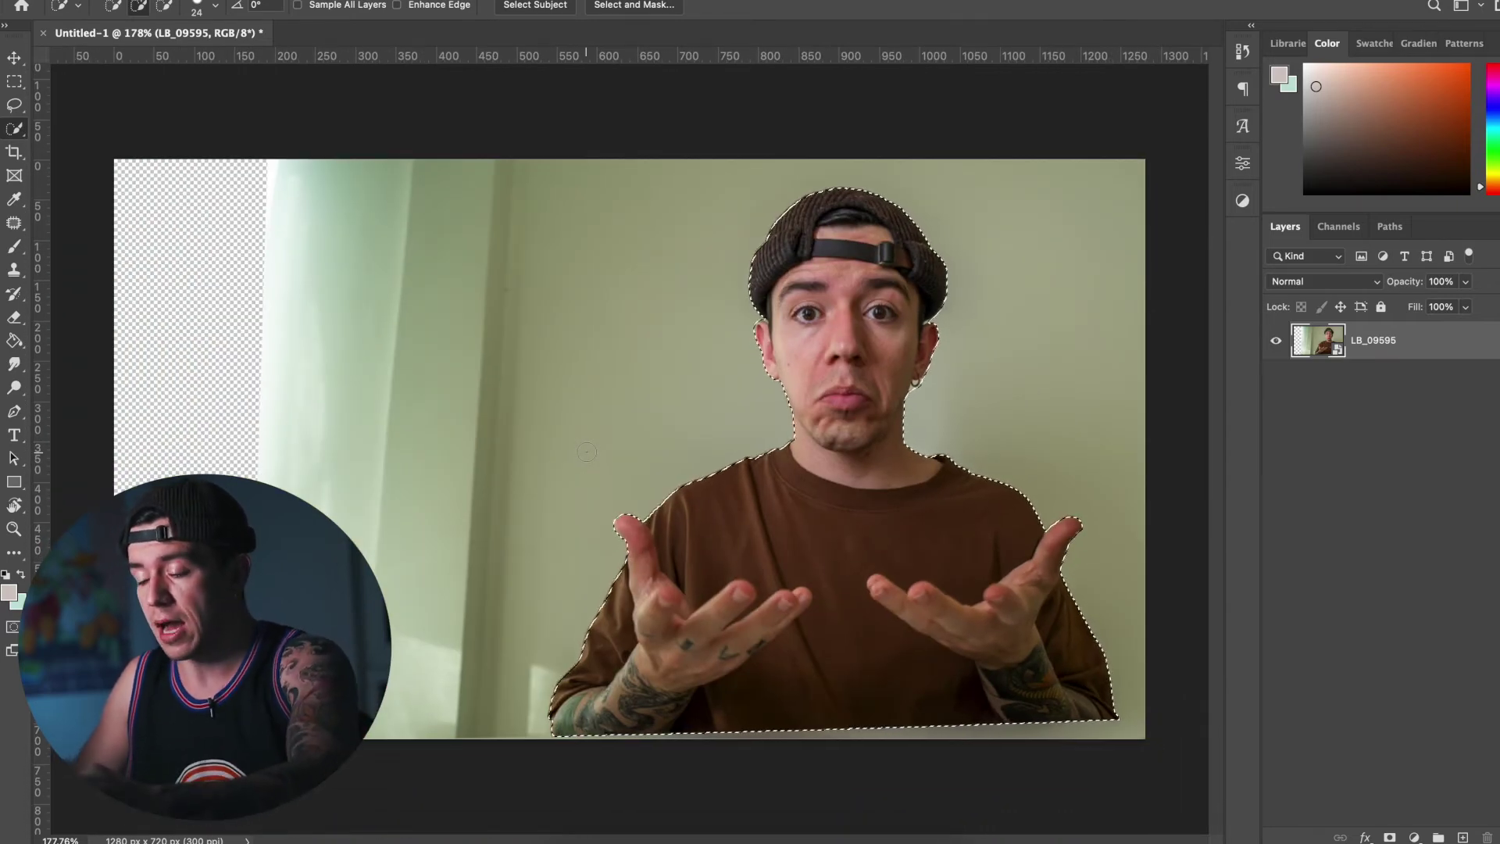
scroll(630, 453, down, 1)
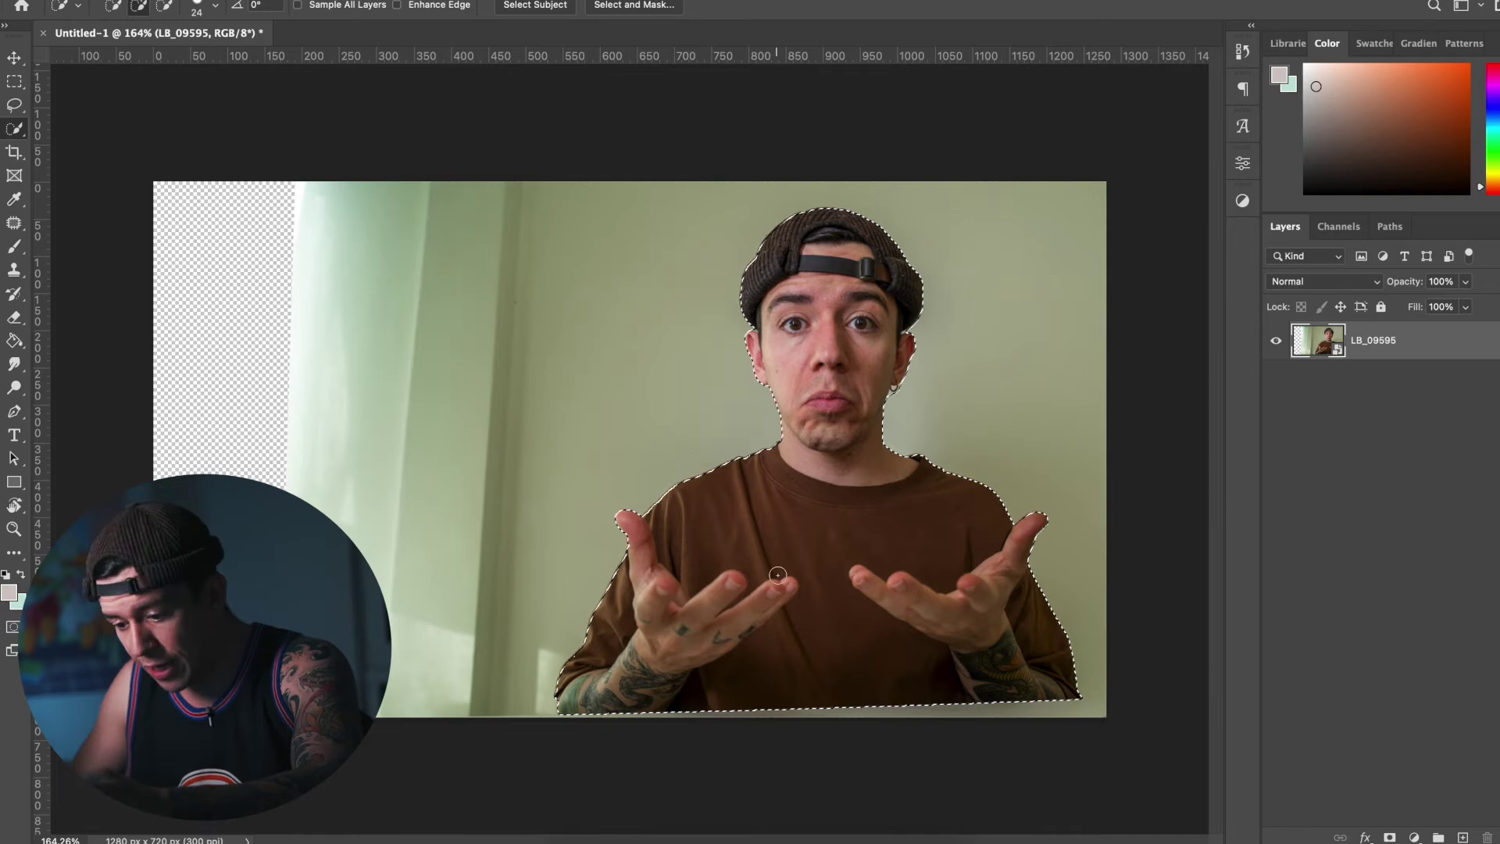
Copy the selected man to a new layer, hide the original LB_09595 layer and check the cut-out's edges
key(ctrl+j)
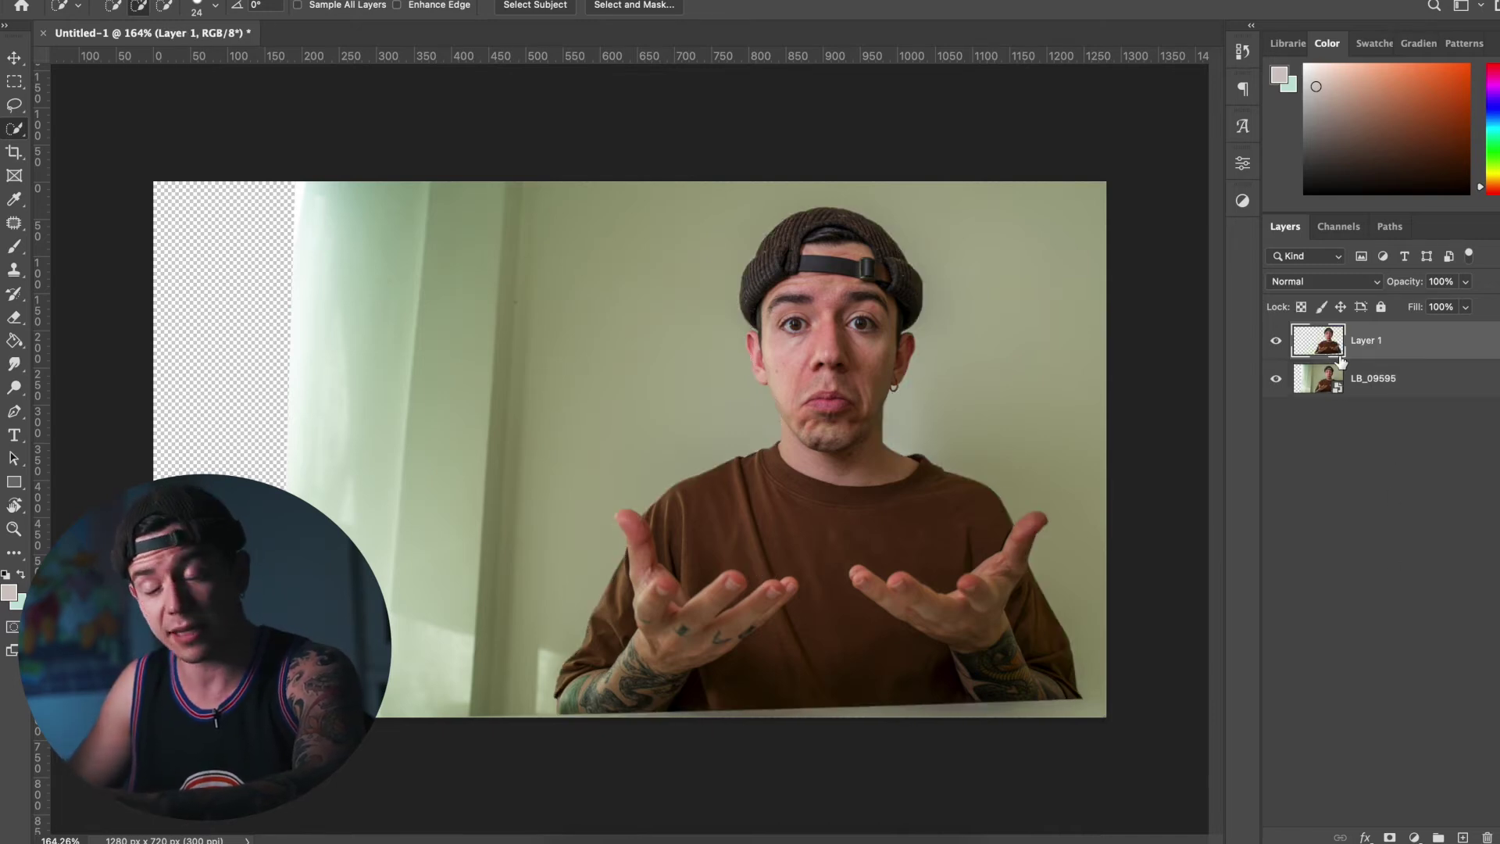
click(1277, 381)
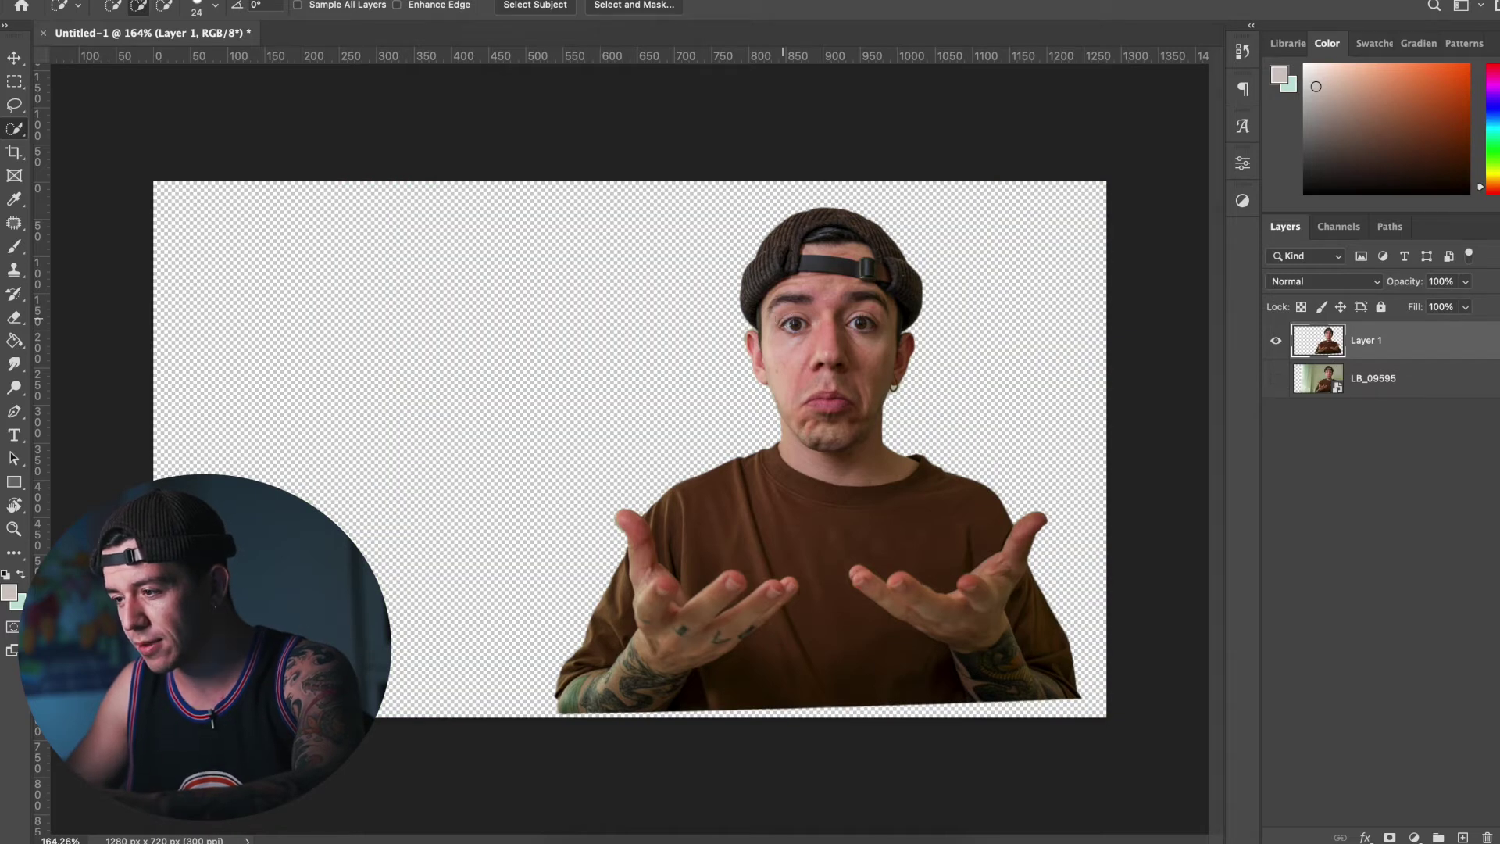
scroll(785, 318, up, 5)
scroll(988, 422, down, 5)
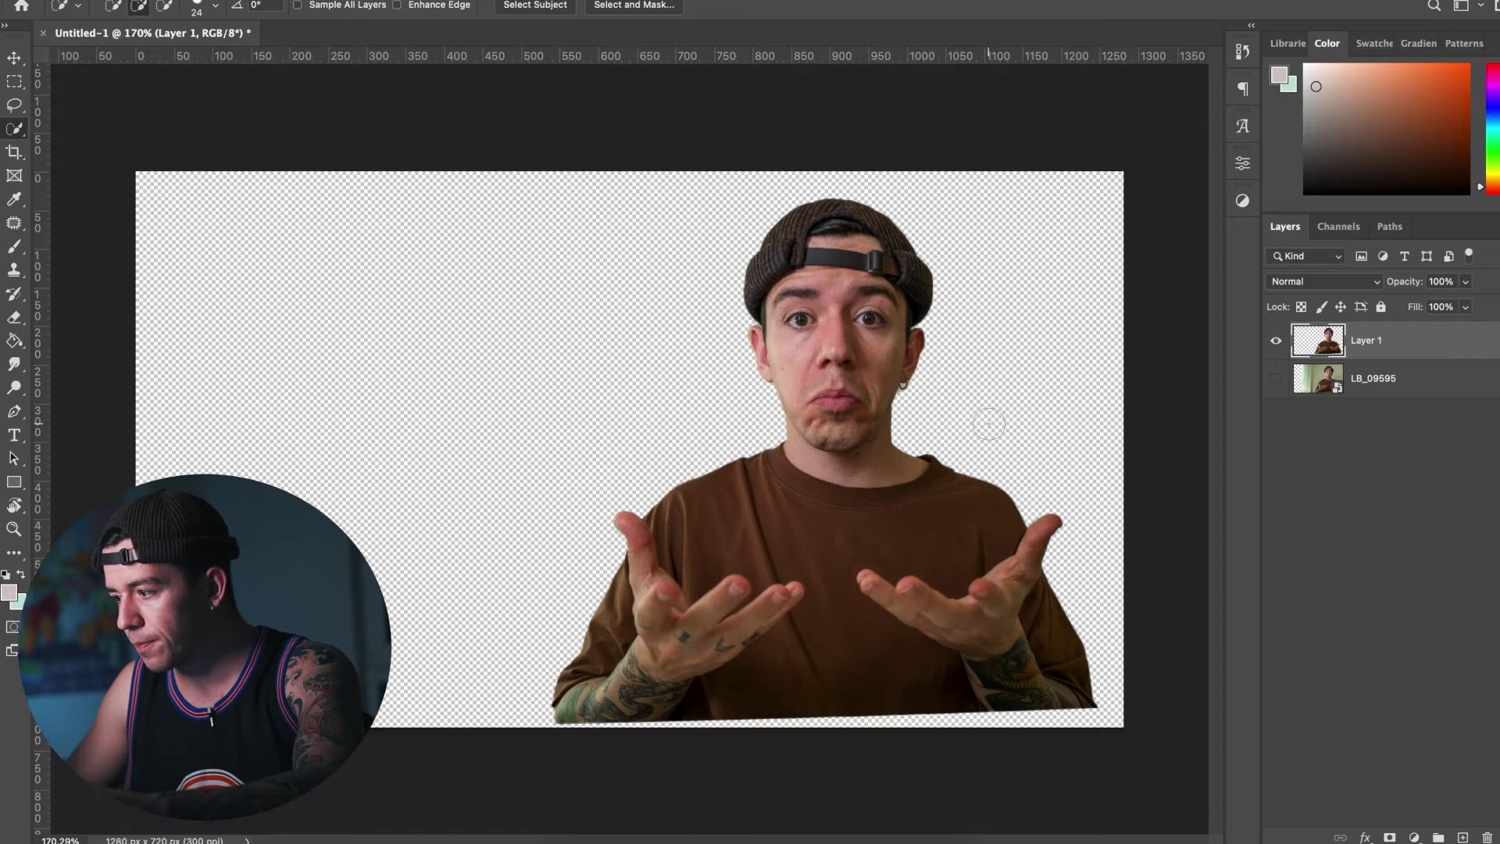
Add a Solid Color fill layer above the man's cut-out layer
click(1375, 415)
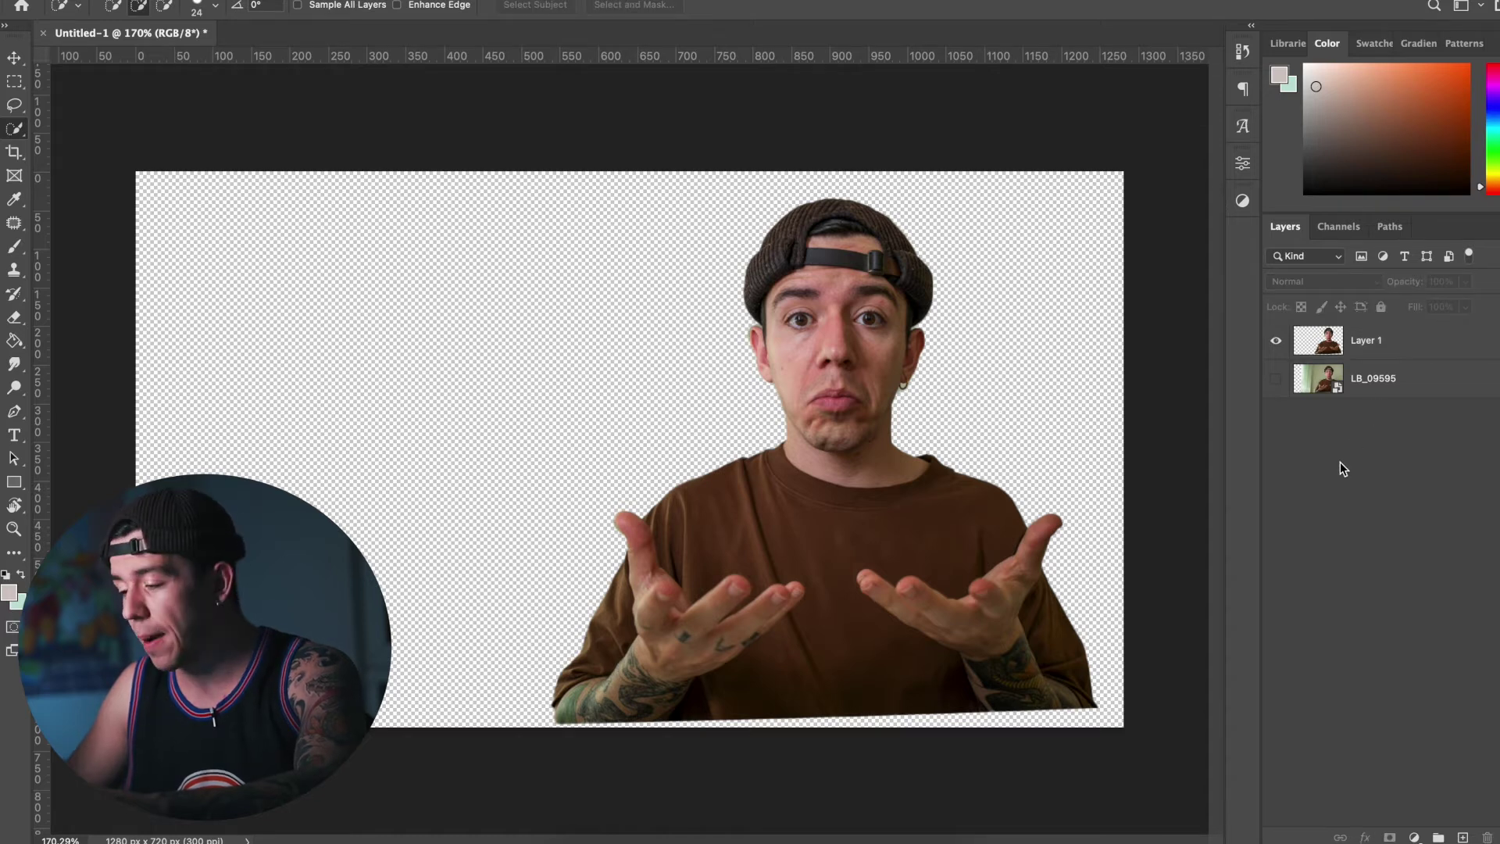
click(1415, 837)
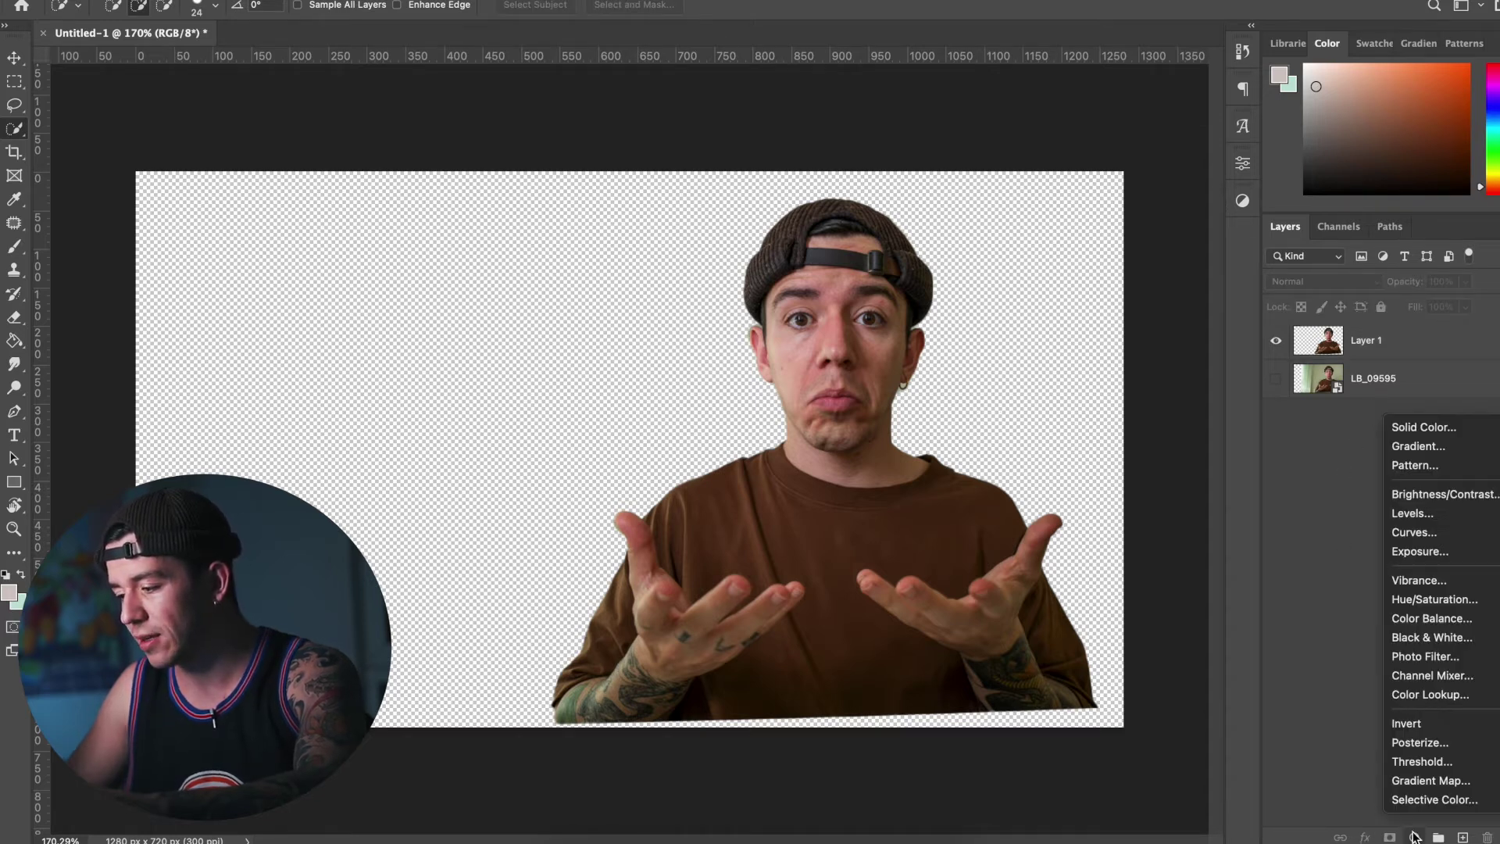
click(1438, 433)
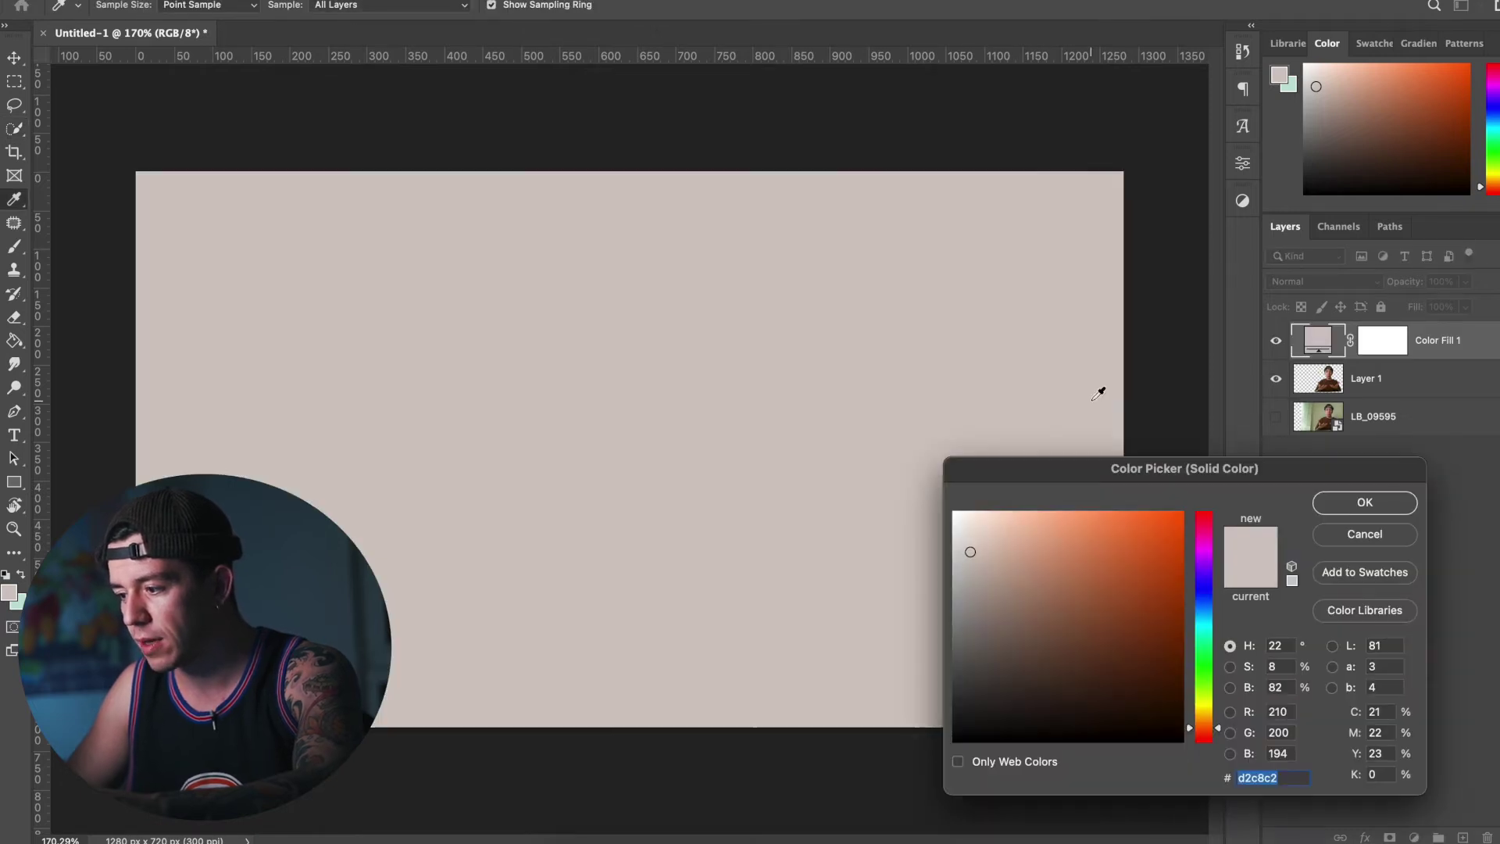
click(1201, 553)
drag(1201, 553, 1201, 509)
click(1365, 502)
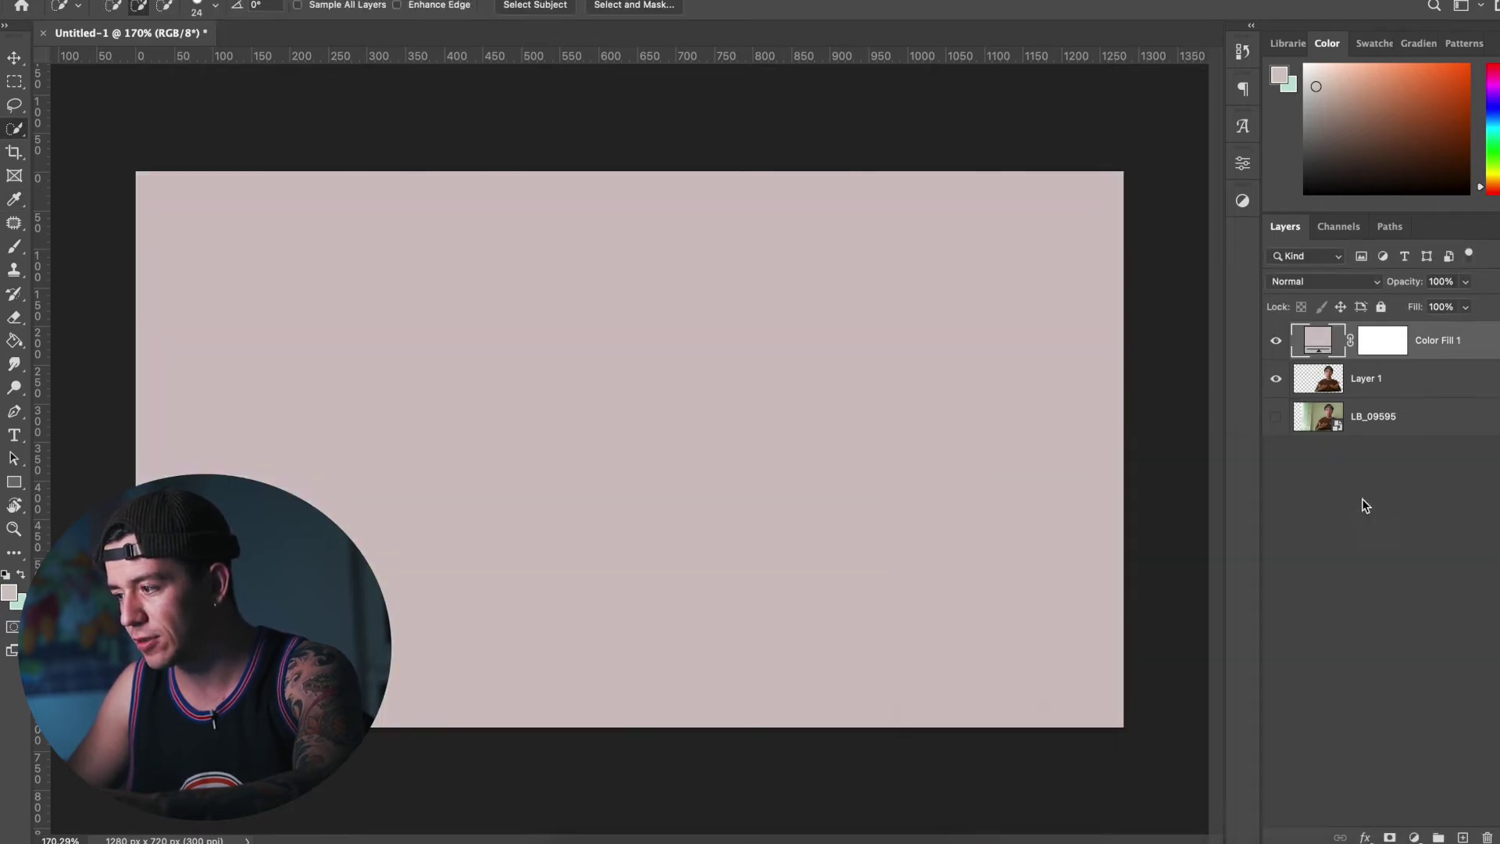
Set the fill layer's color to ff0000 and place it beneath the man's cut-out layer
double_click(1319, 341)
text(ff0000)
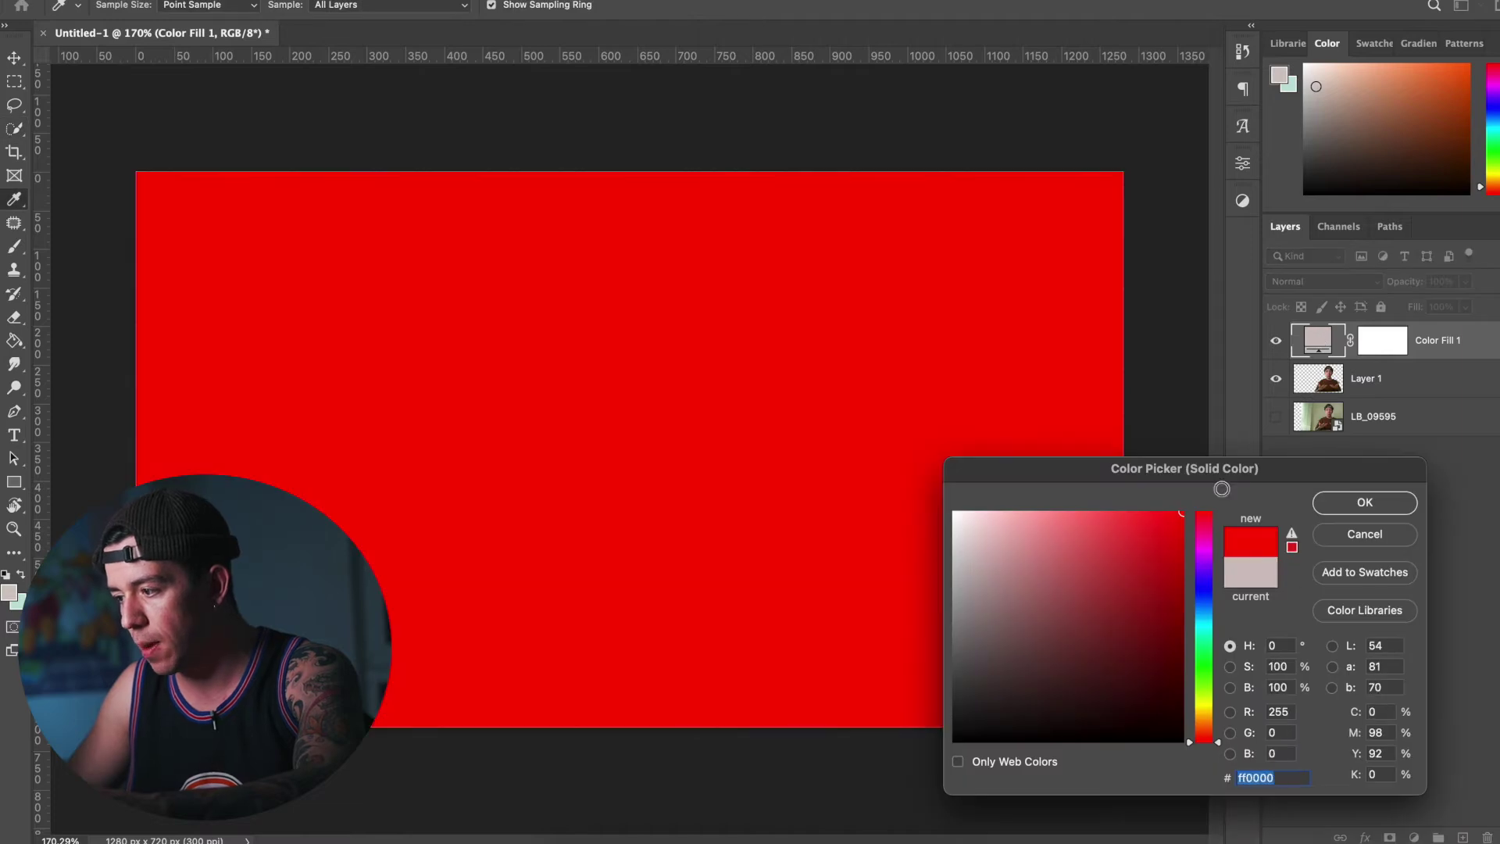
click(1363, 502)
drag(1313, 349, 1312, 400)
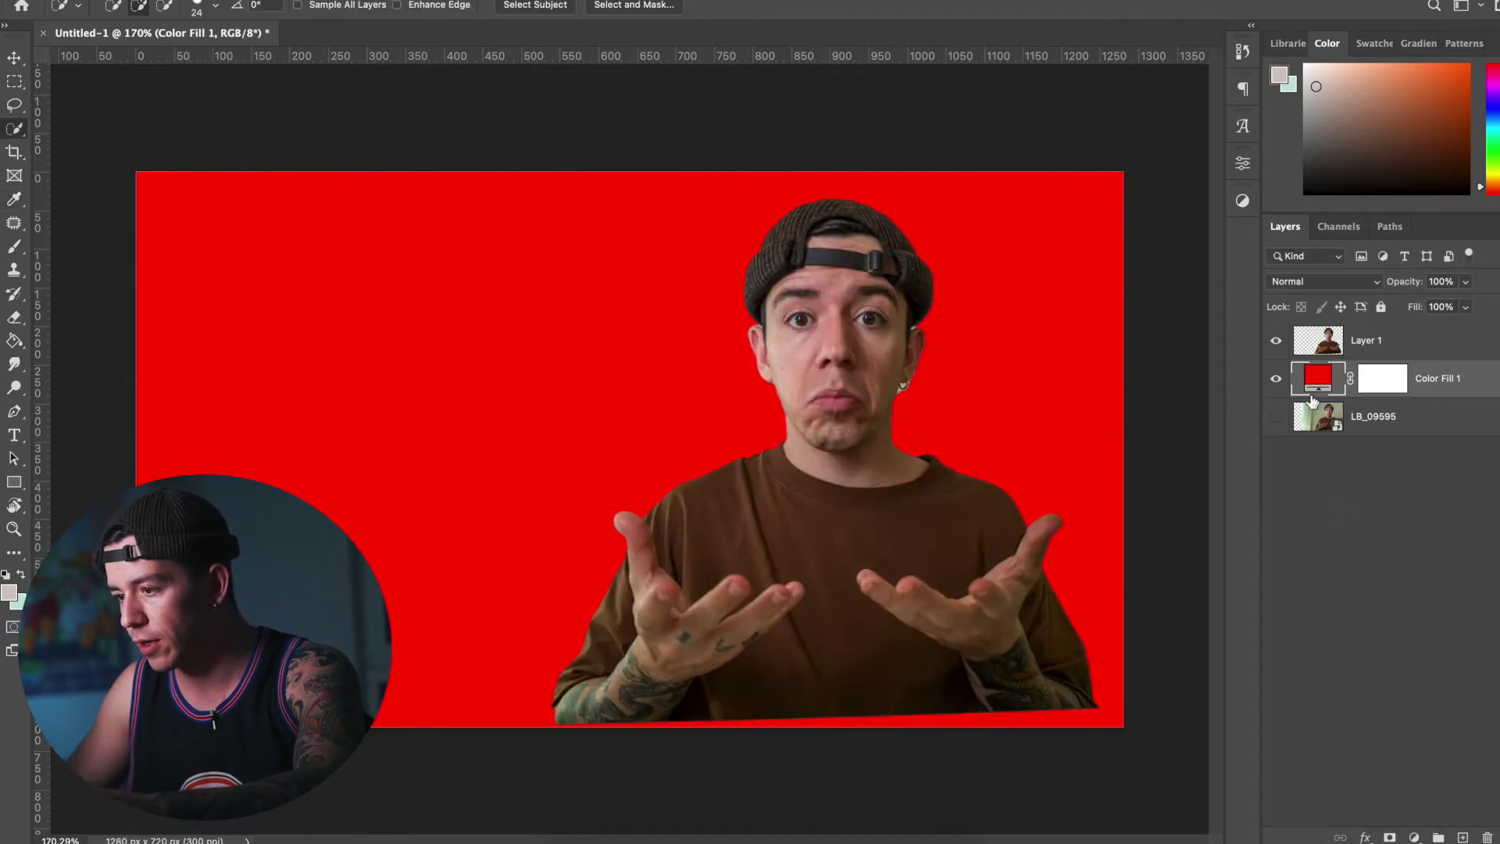
click(1331, 351)
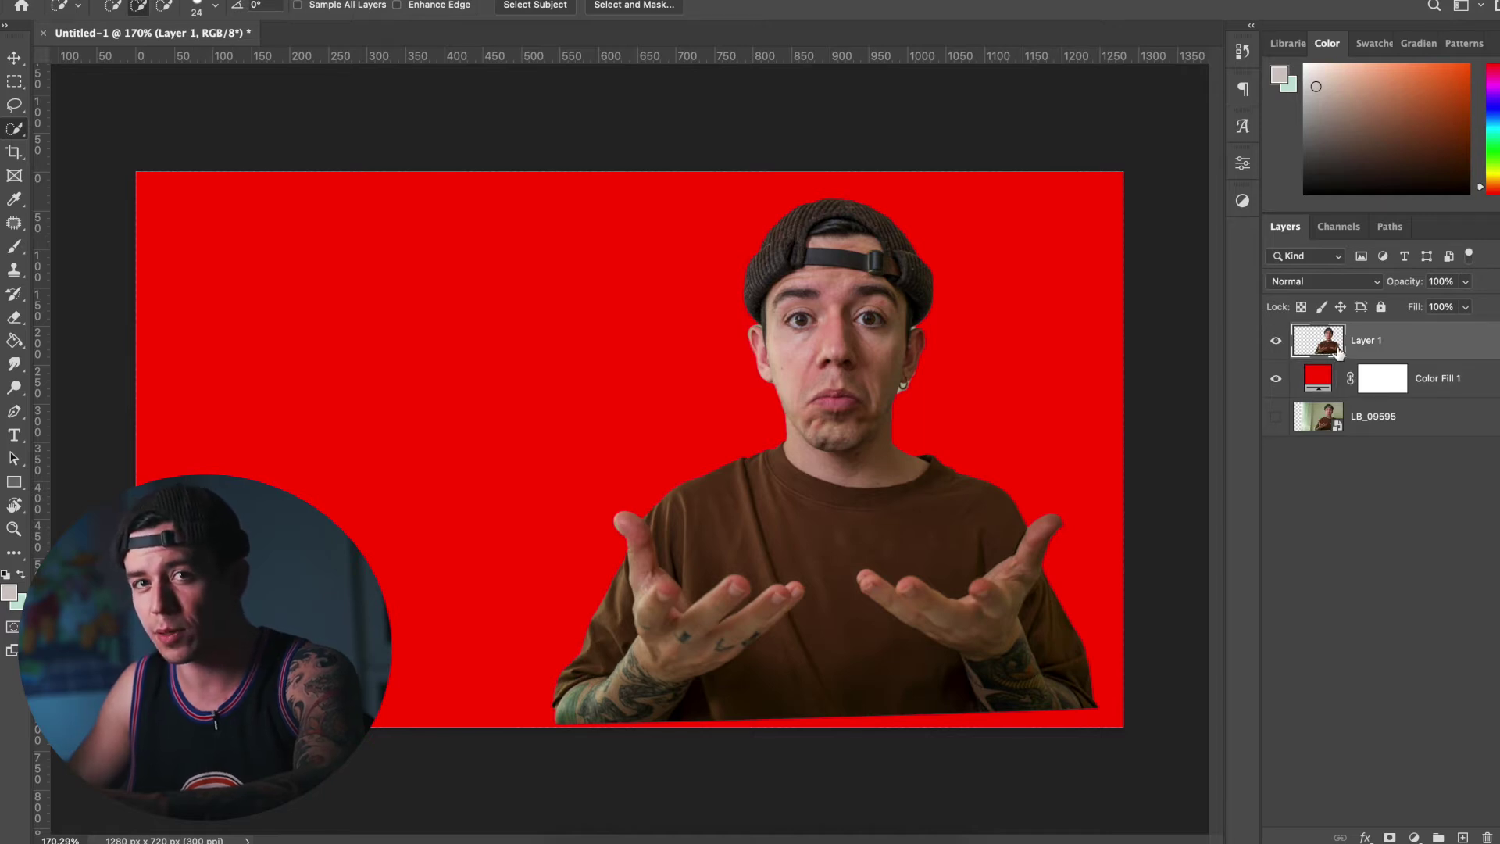
Outline the pale green fringe along the outer edge of the ear beside the hat with the Patch tool and delete it from Layer 1
click(1320, 382)
scroll(868, 351, up, 5)
scroll(871, 353, up, 2)
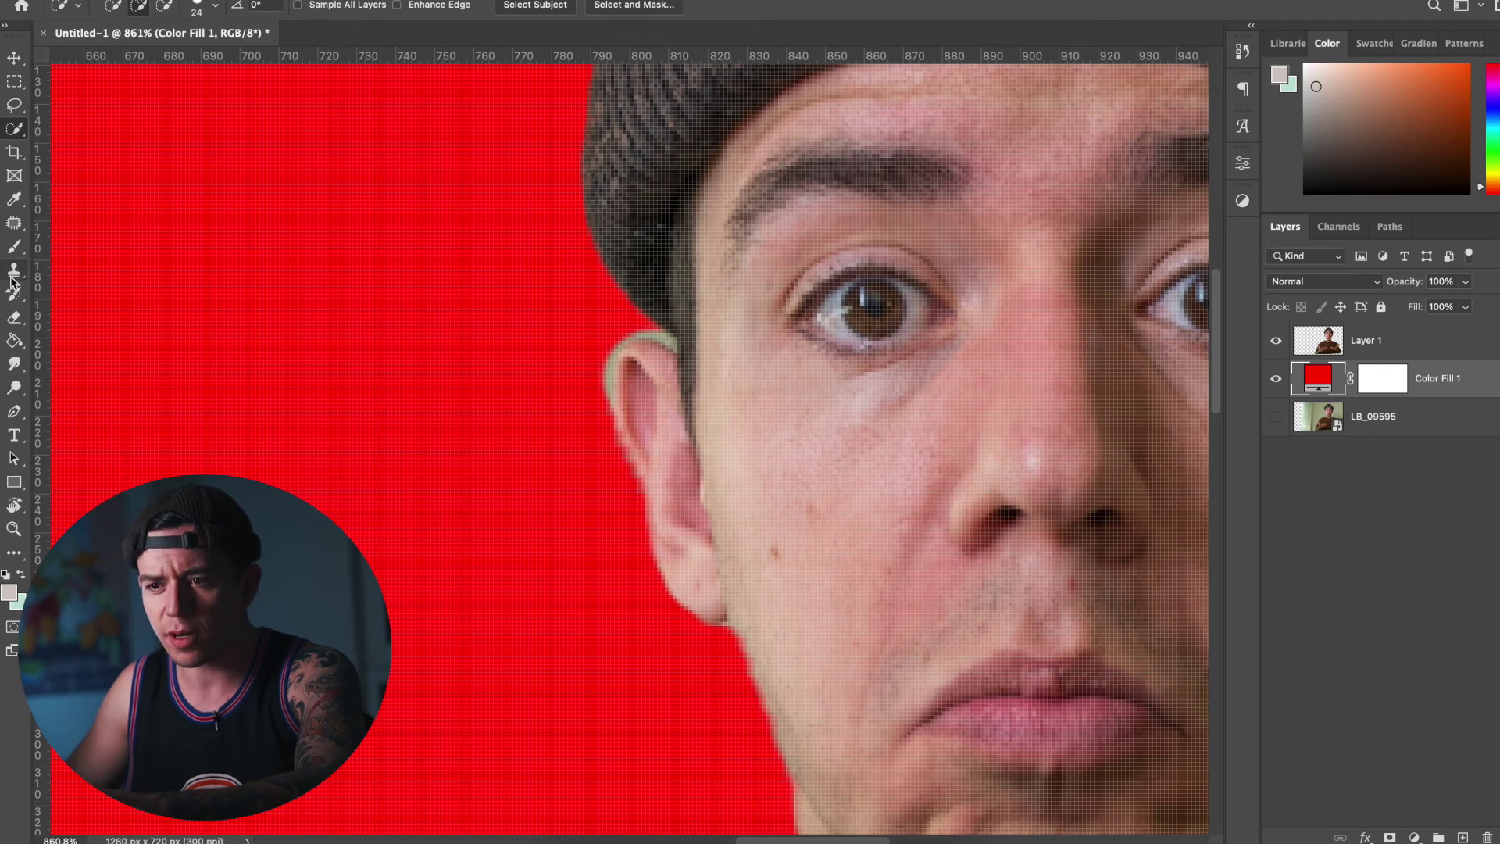
click(13, 225)
mouse_move(663, 333)
mouse_down()
mouse_move(684, 362)
mouse_move(629, 345)
mouse_move(611, 394)
mouse_move(586, 411)
mouse_move(596, 320)
mouse_up()
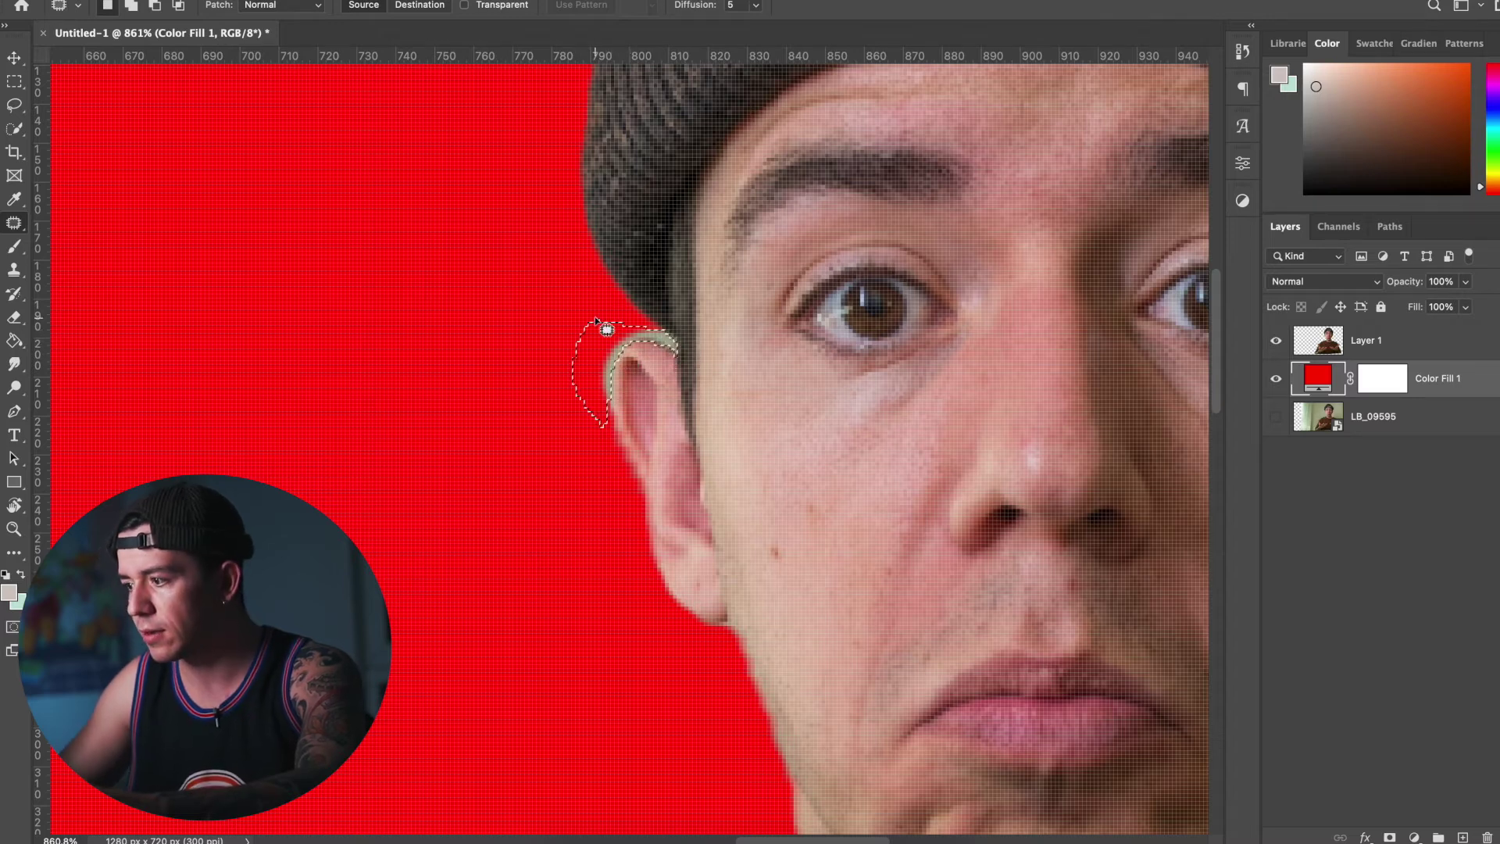
click(1115, 472)
click(752, 305)
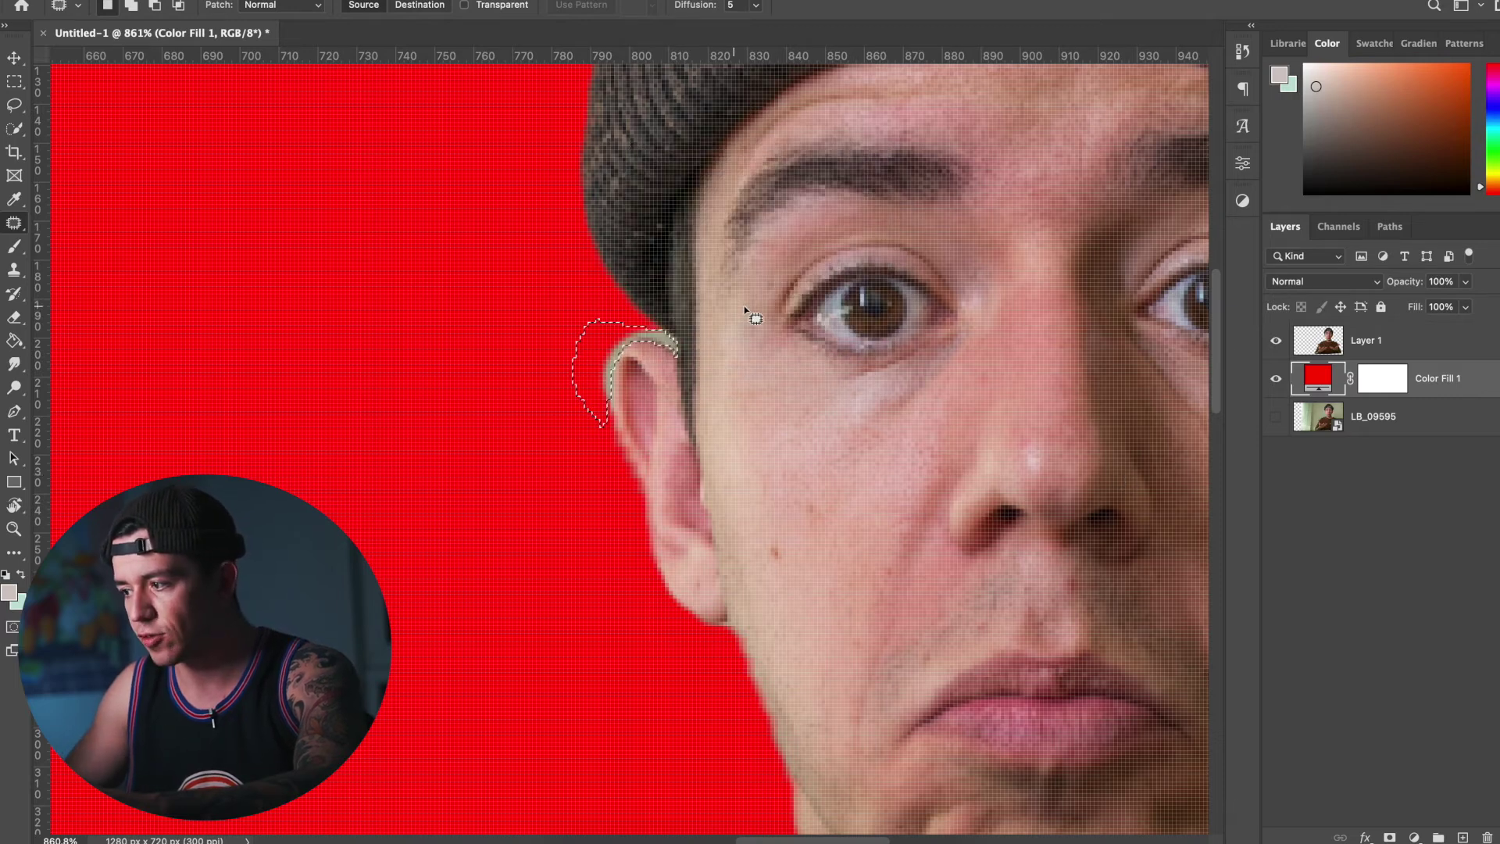
click(1369, 350)
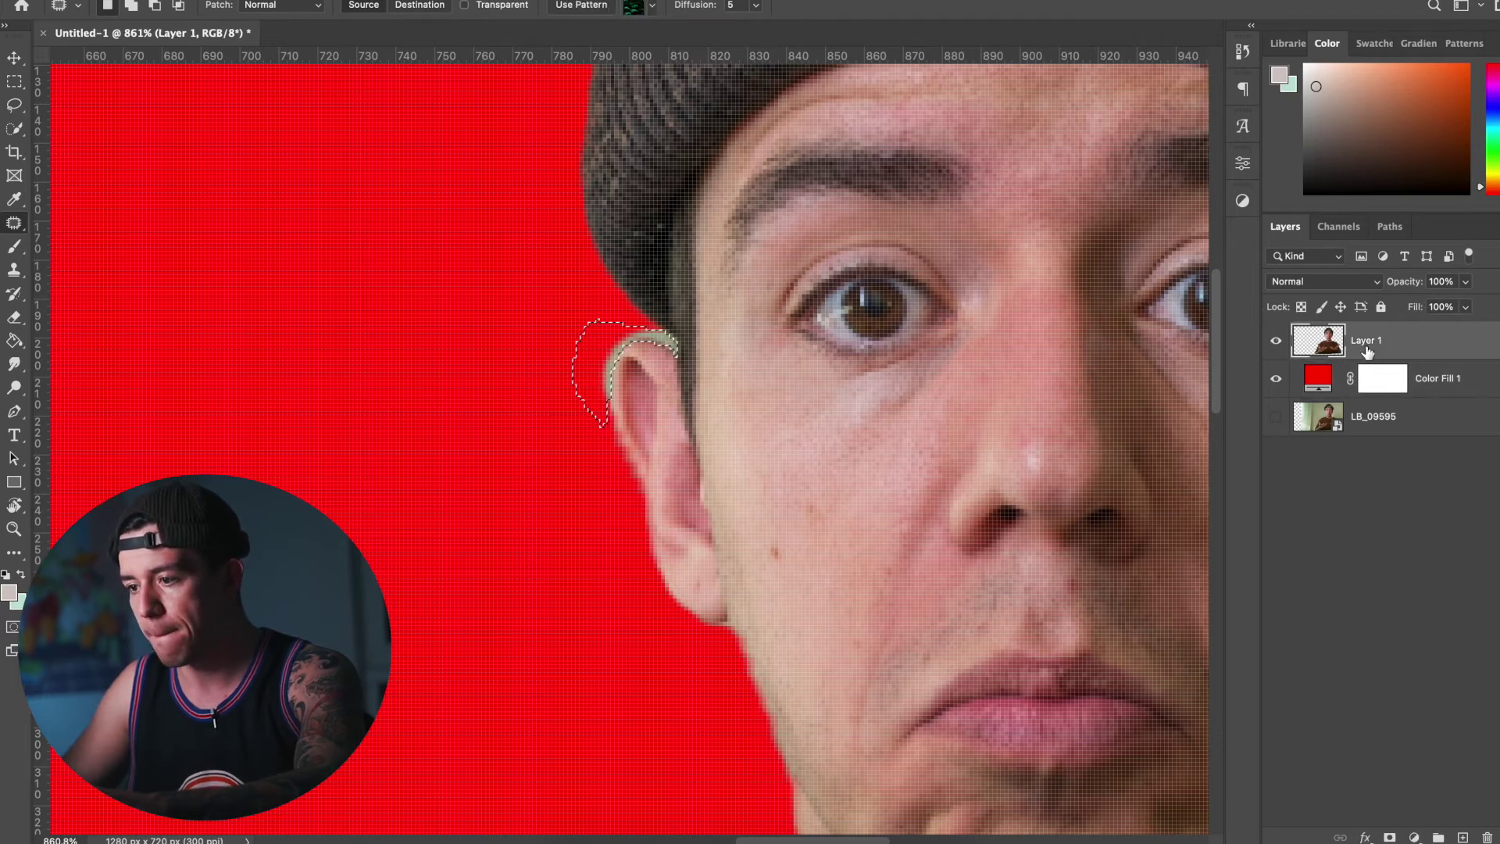
key(super+d)
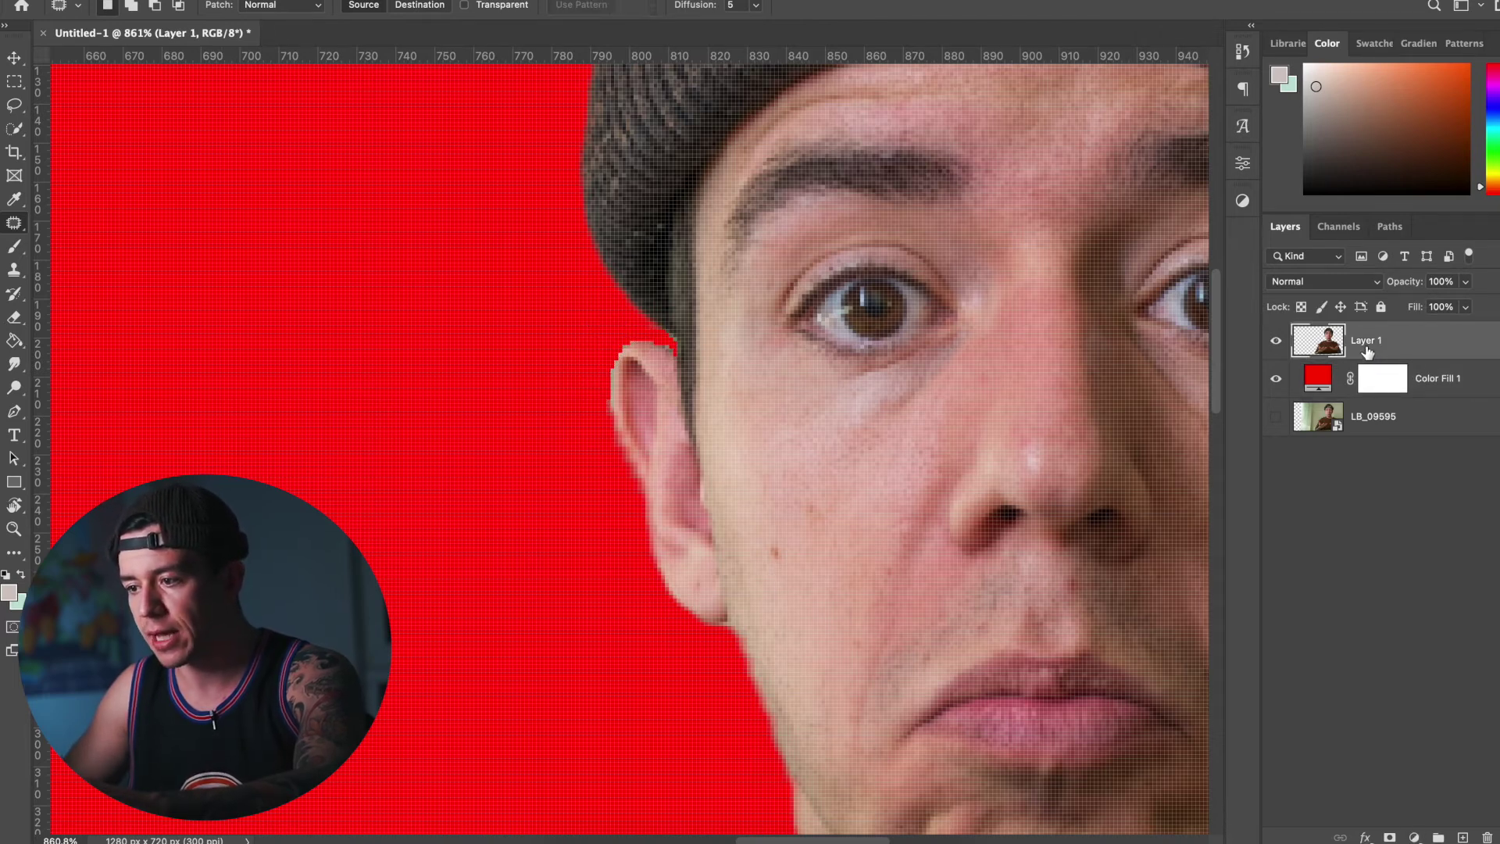
Outline the leftover background patch between the hat and the top of the other ear, and delete it from Layer 1
scroll(777, 412, down, 4)
scroll(777, 411, right, 4)
scroll(775, 411, up, 5)
scroll(782, 406, right, 5)
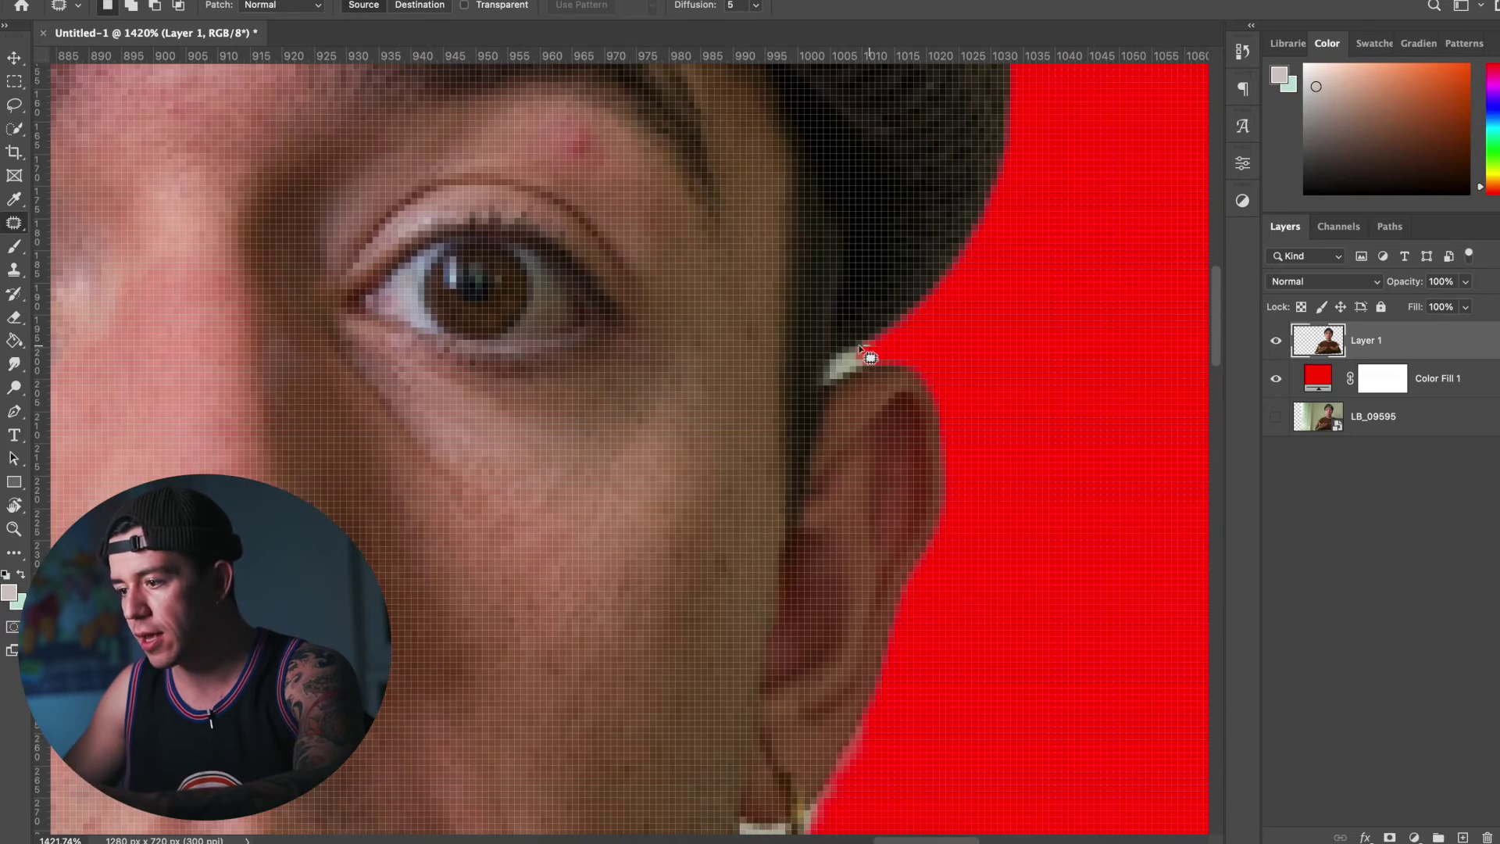
scroll(887, 359, up, 3)
scroll(888, 358, down, 2)
mouse_move(728, 666)
mouse_down()
mouse_move(764, 598)
mouse_move(731, 668)
mouse_up()
key(Delete)
key(super+d)
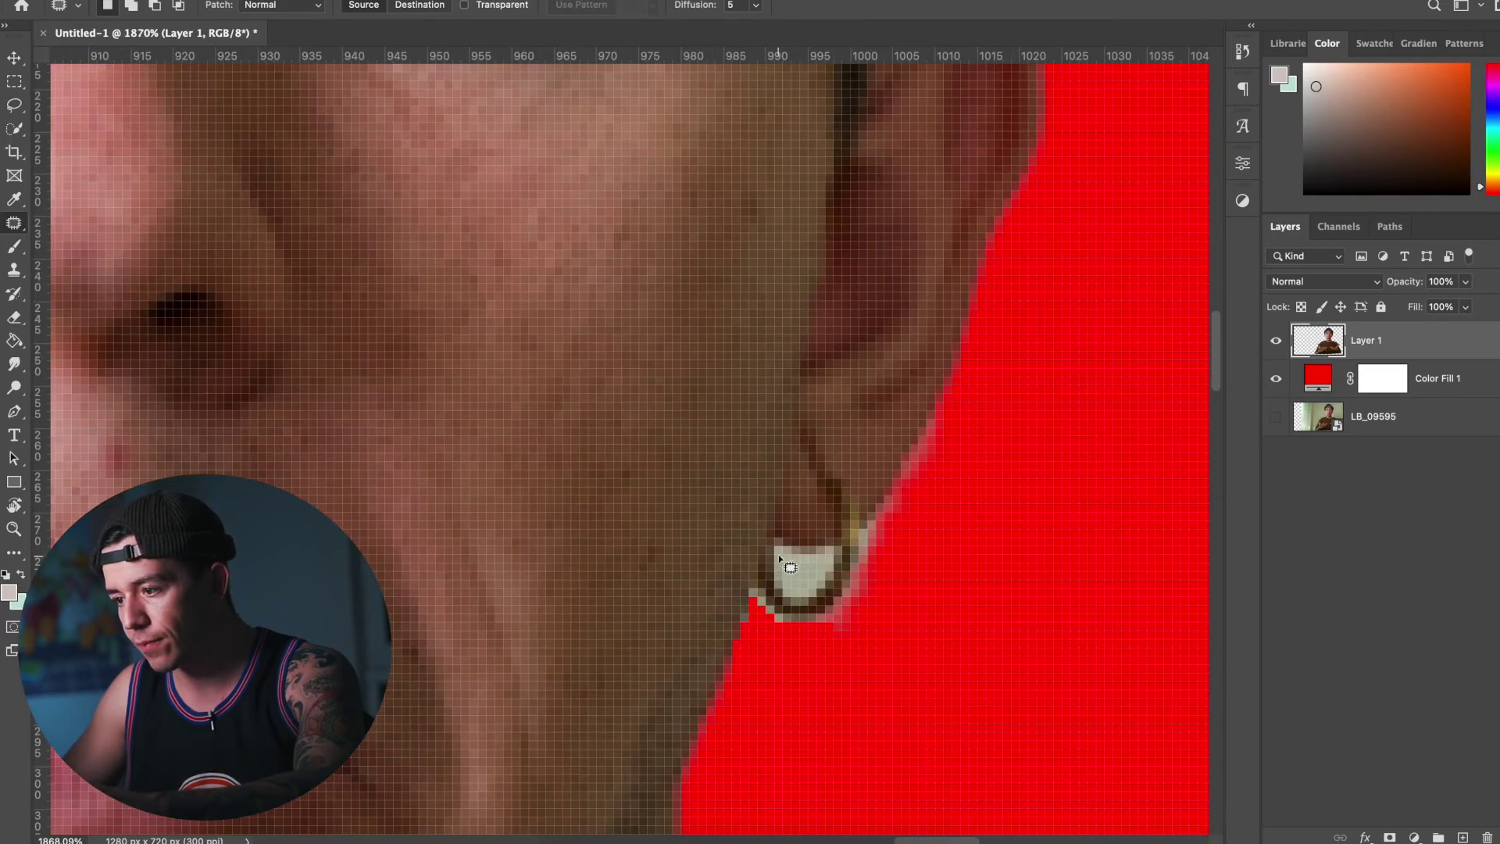
Erase the leftover background inside the man's hoop earring with the Magic Eraser tool and check the whole cut-out
click(25, 324)
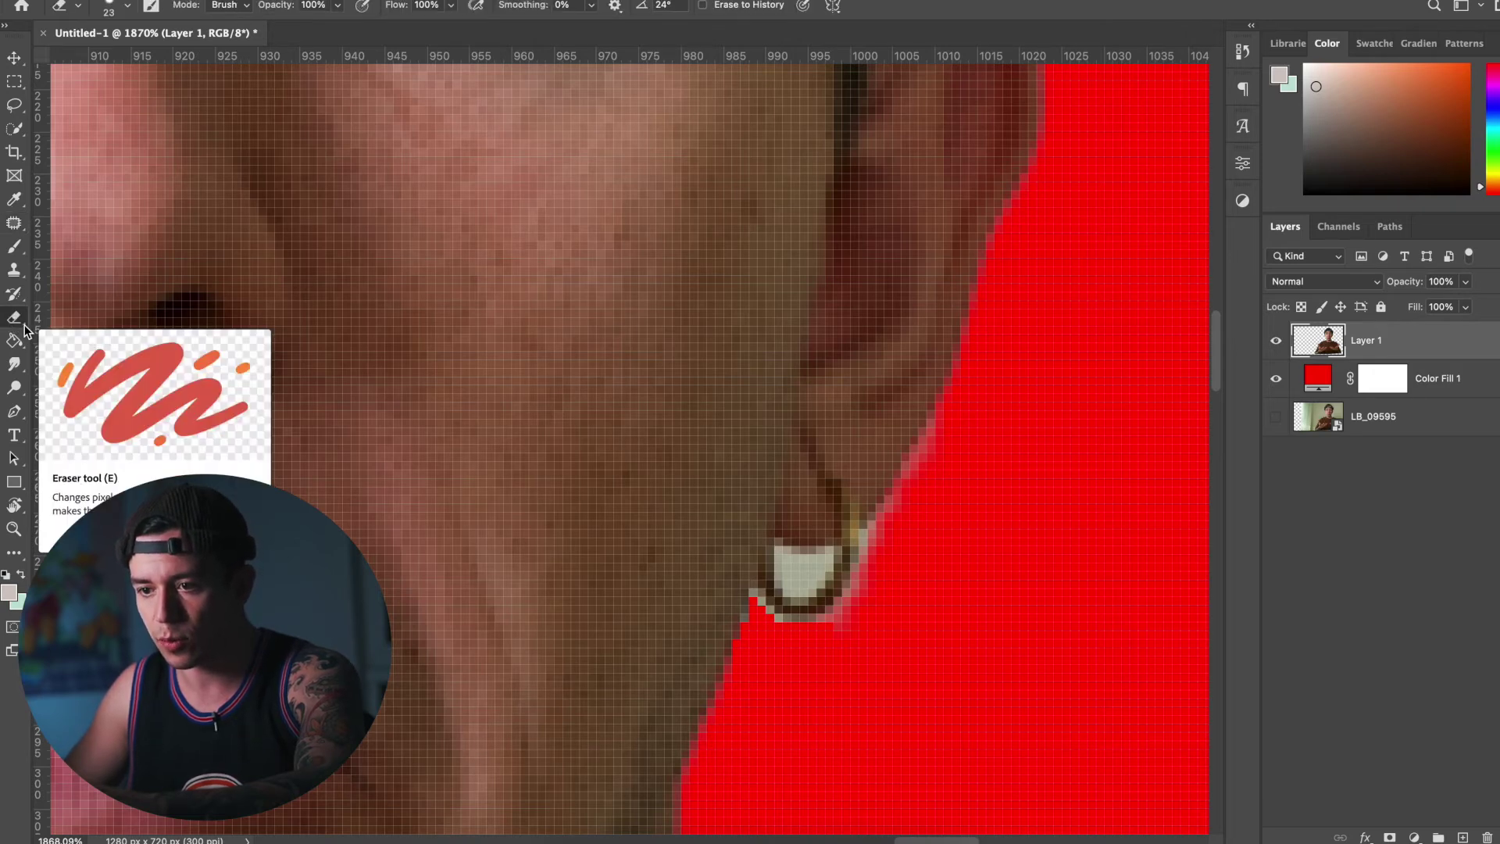
right_click(25, 325)
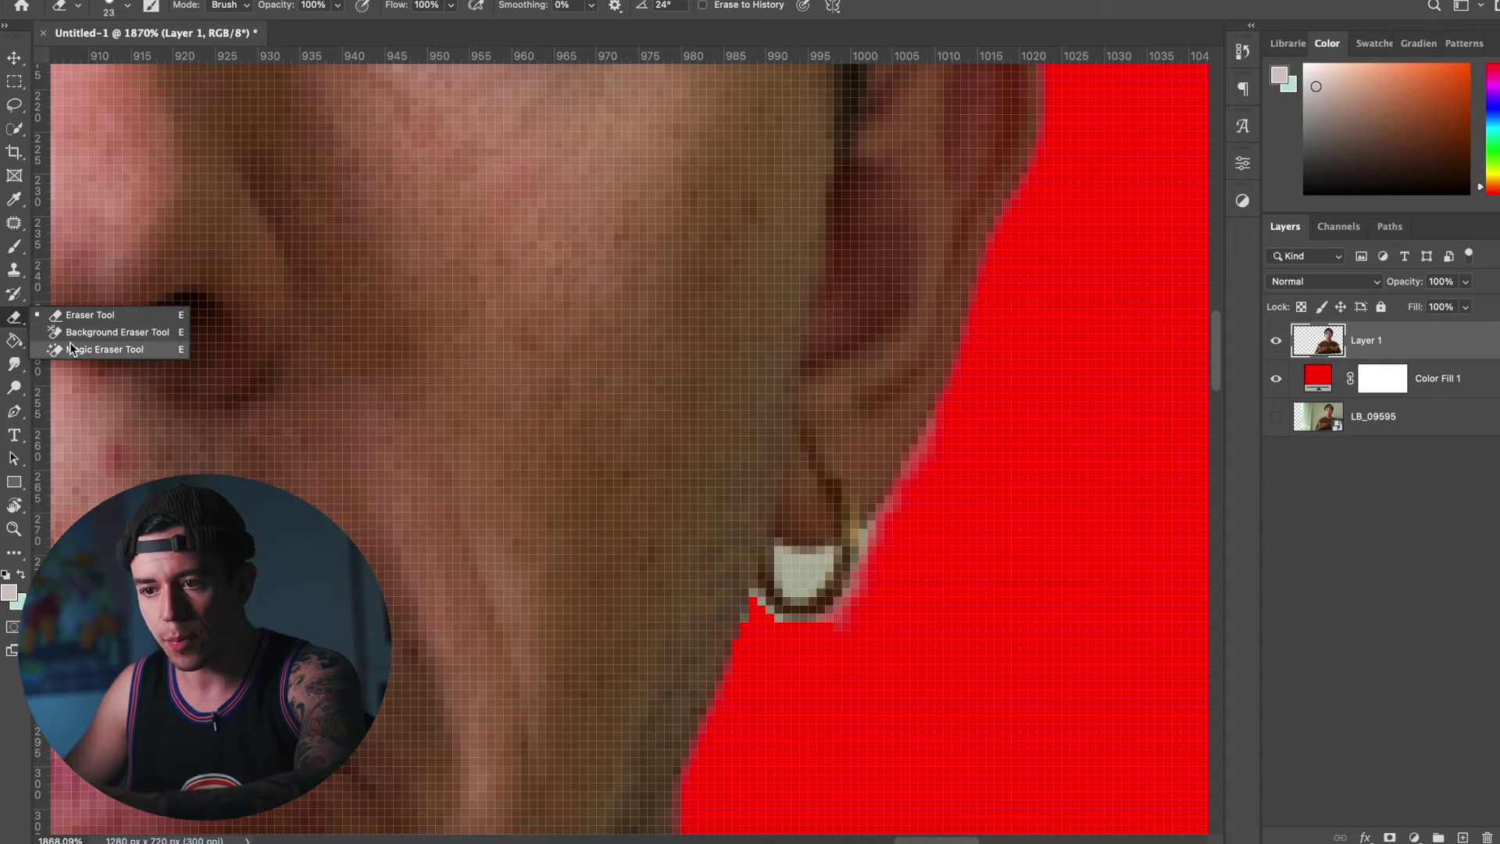
click(110, 350)
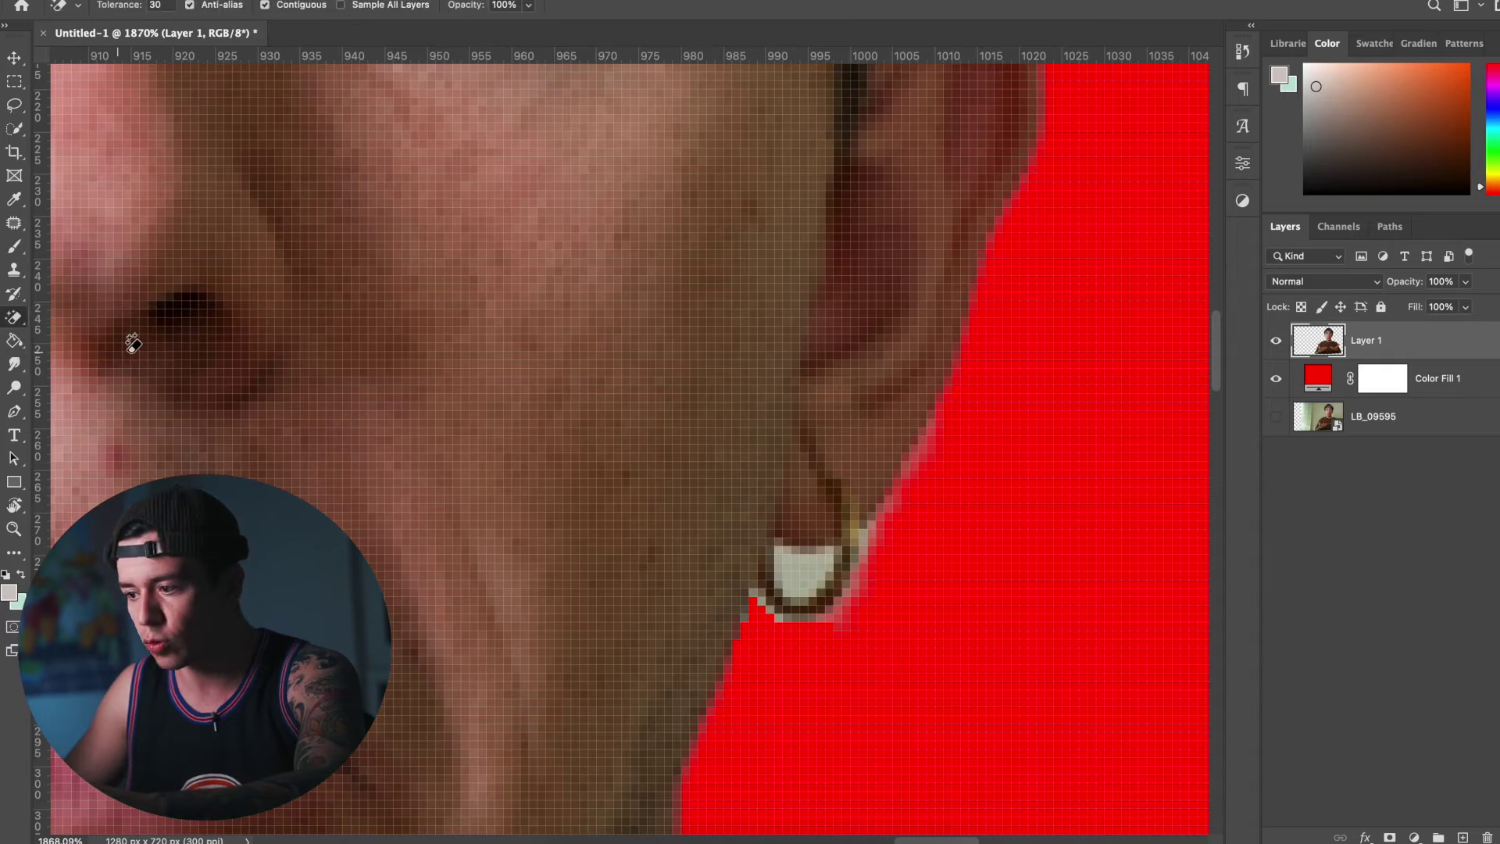
click(806, 570)
scroll(806, 570, down, 10)
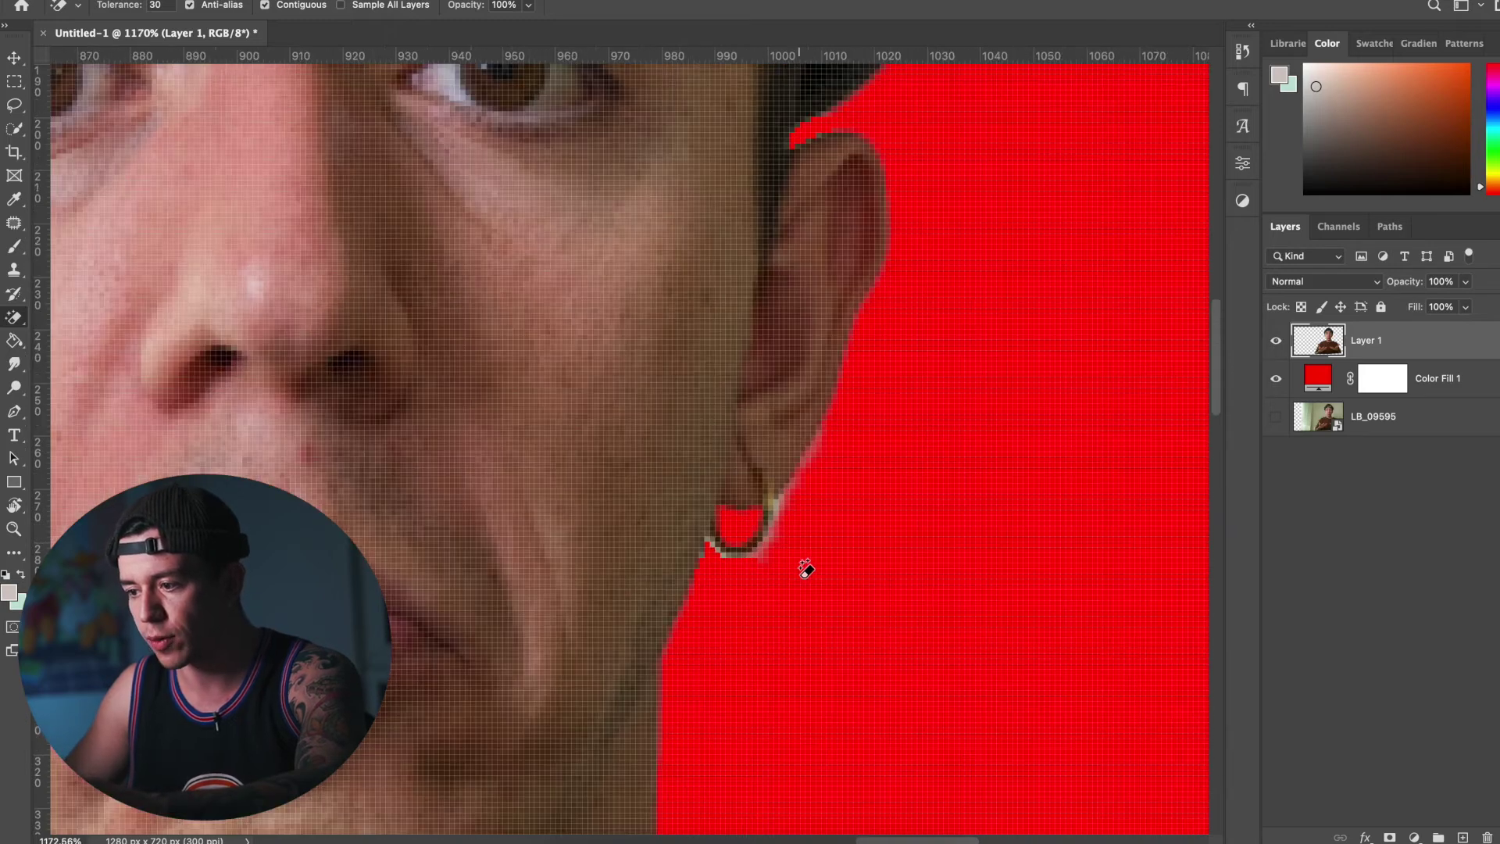
scroll(806, 570, down, 6)
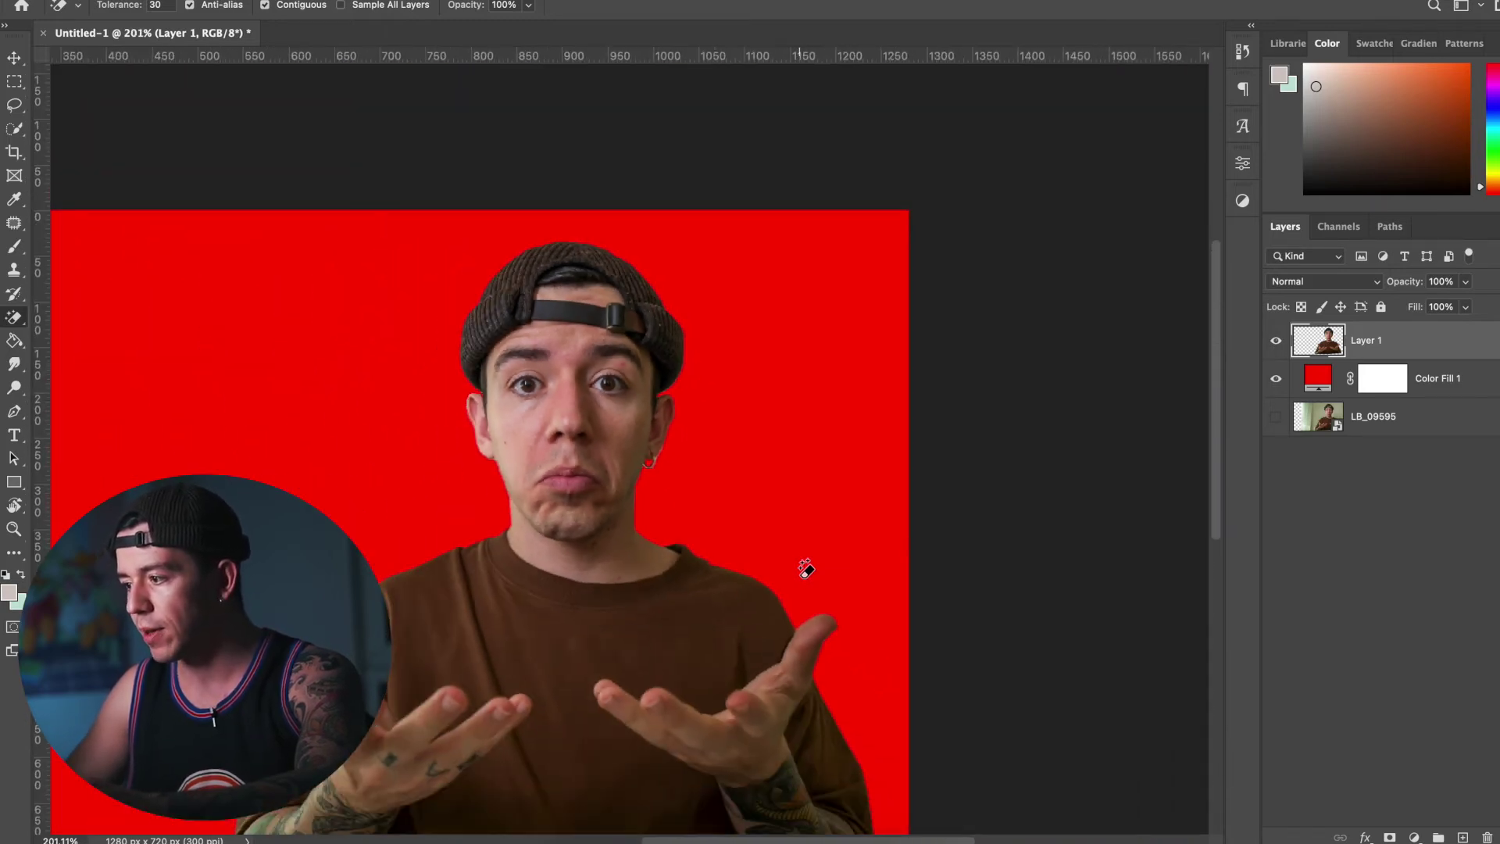
scroll(807, 570, up, 1)
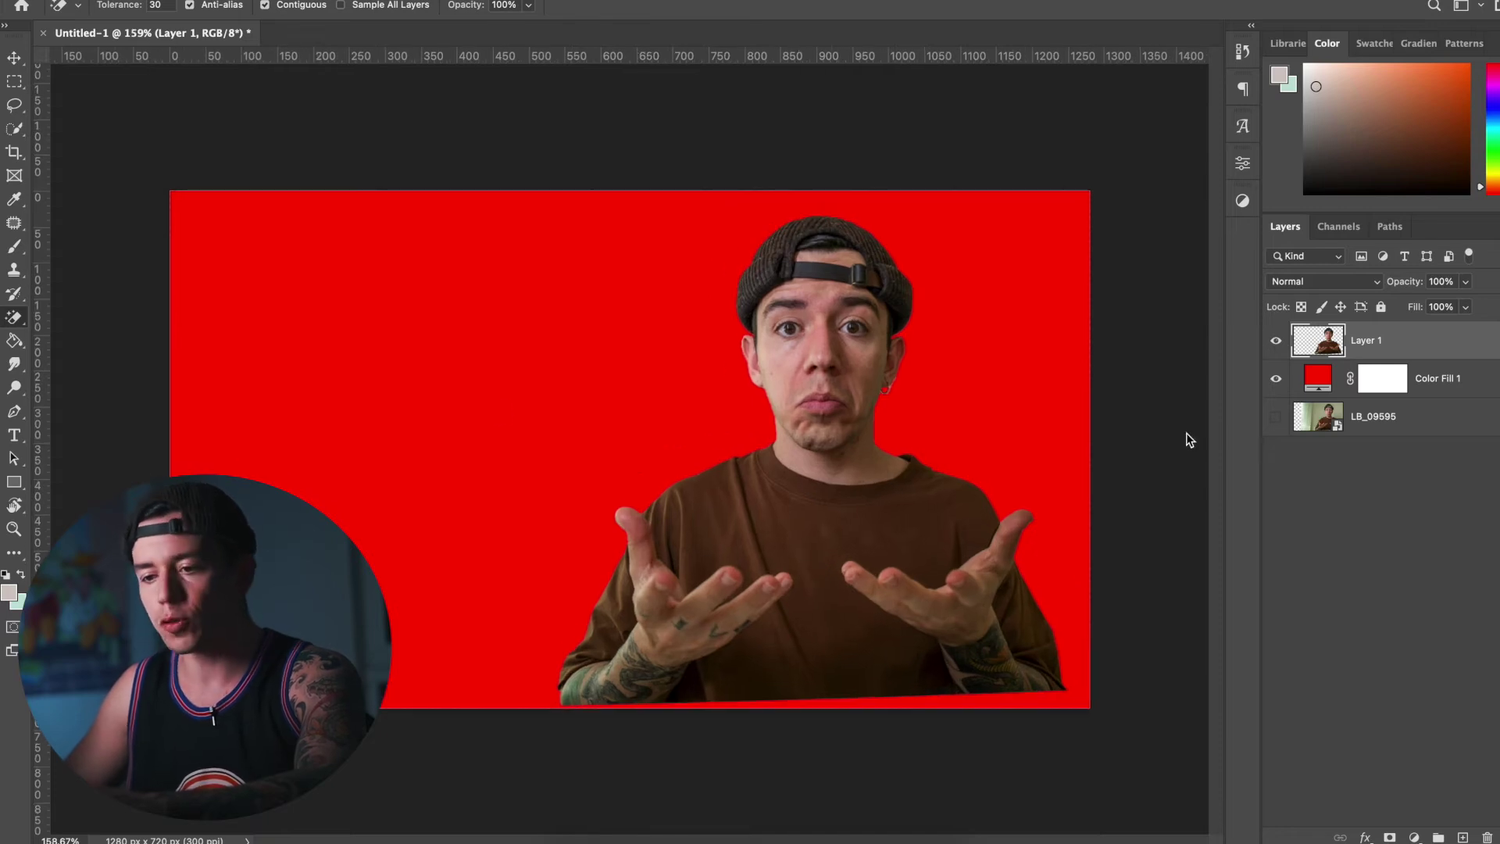
Draw a rectangle shape of about 623 × 189 px on the empty red area beside the man's head
click(14, 484)
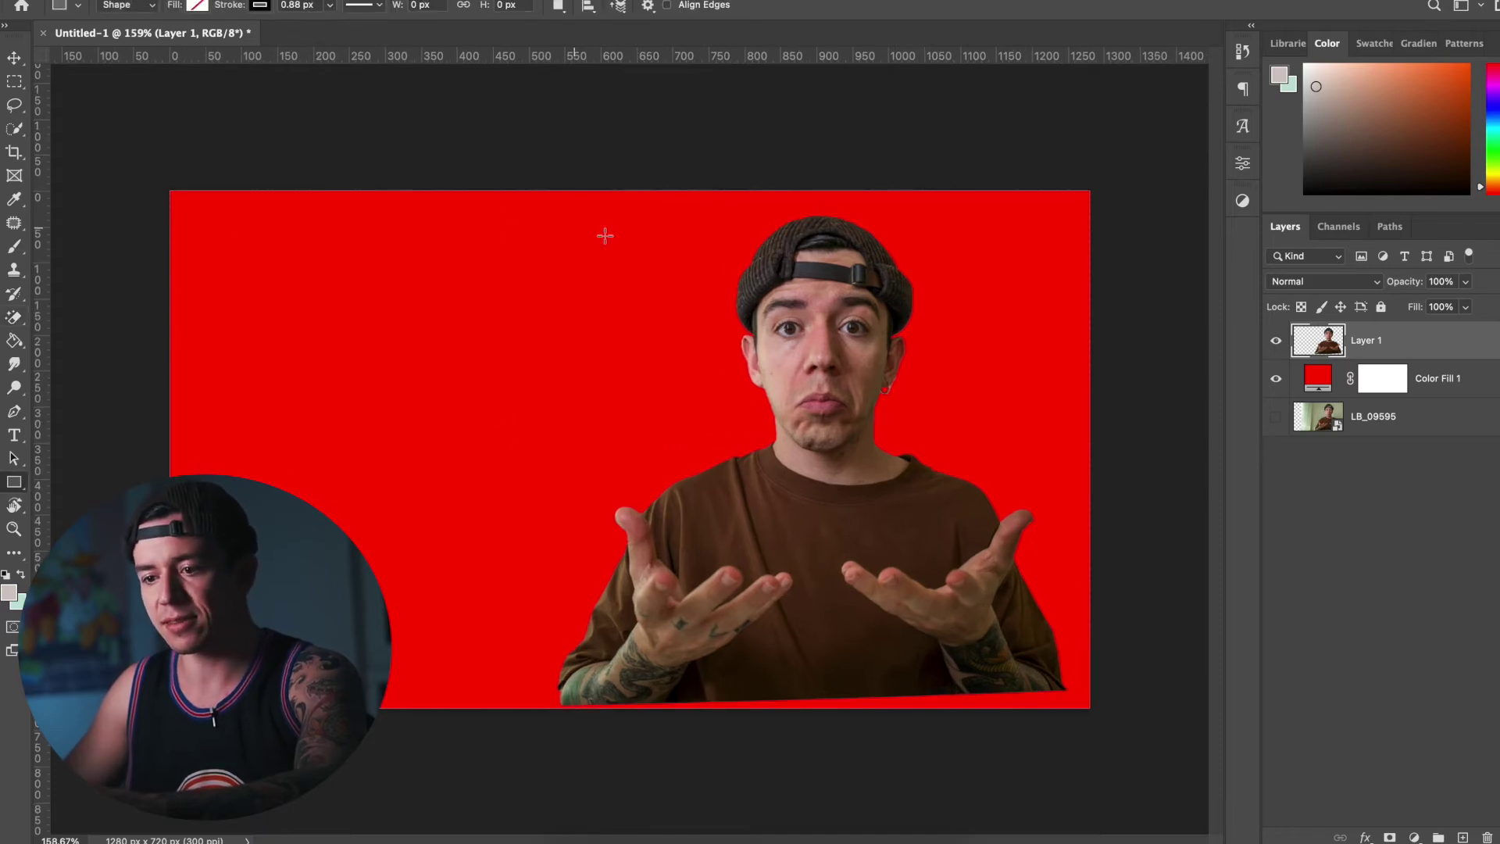
right_click(21, 484)
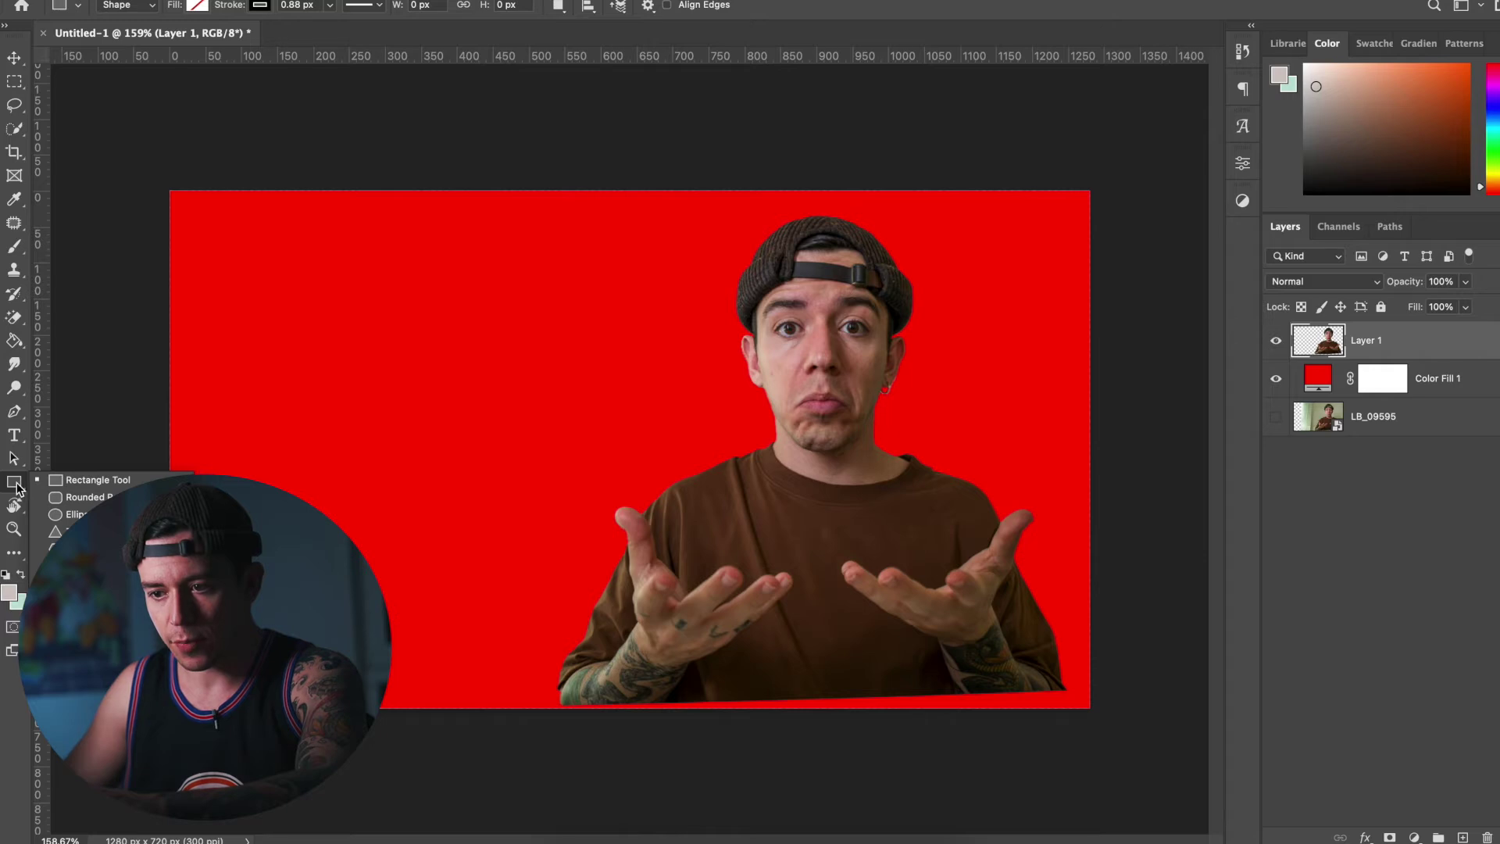
click(91, 480)
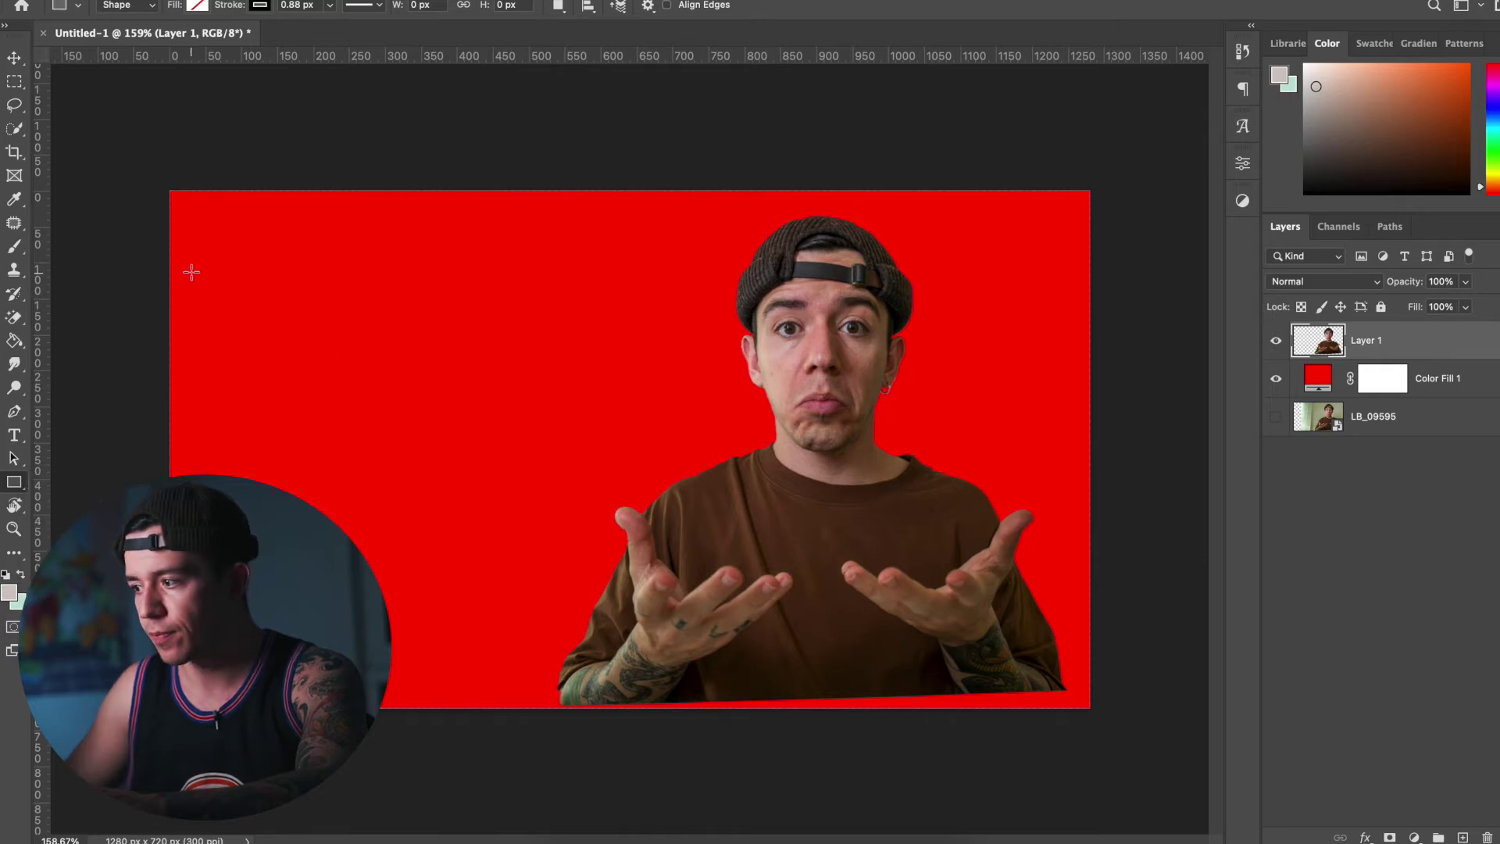
drag(186, 294, 635, 429)
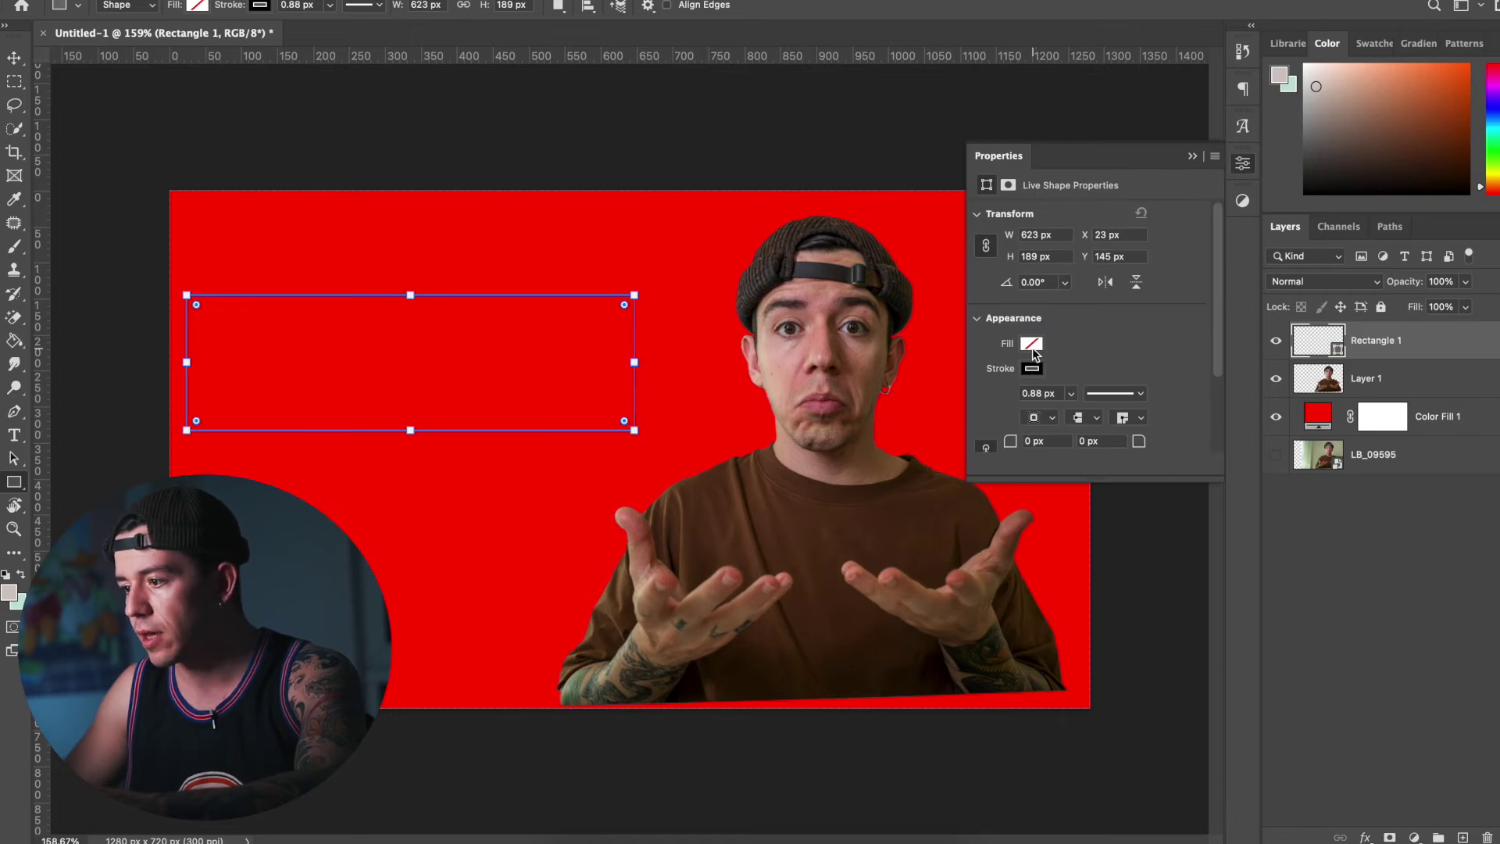
Set the rectangle's fill to the yellow ffea00
click(1031, 345)
click(1130, 440)
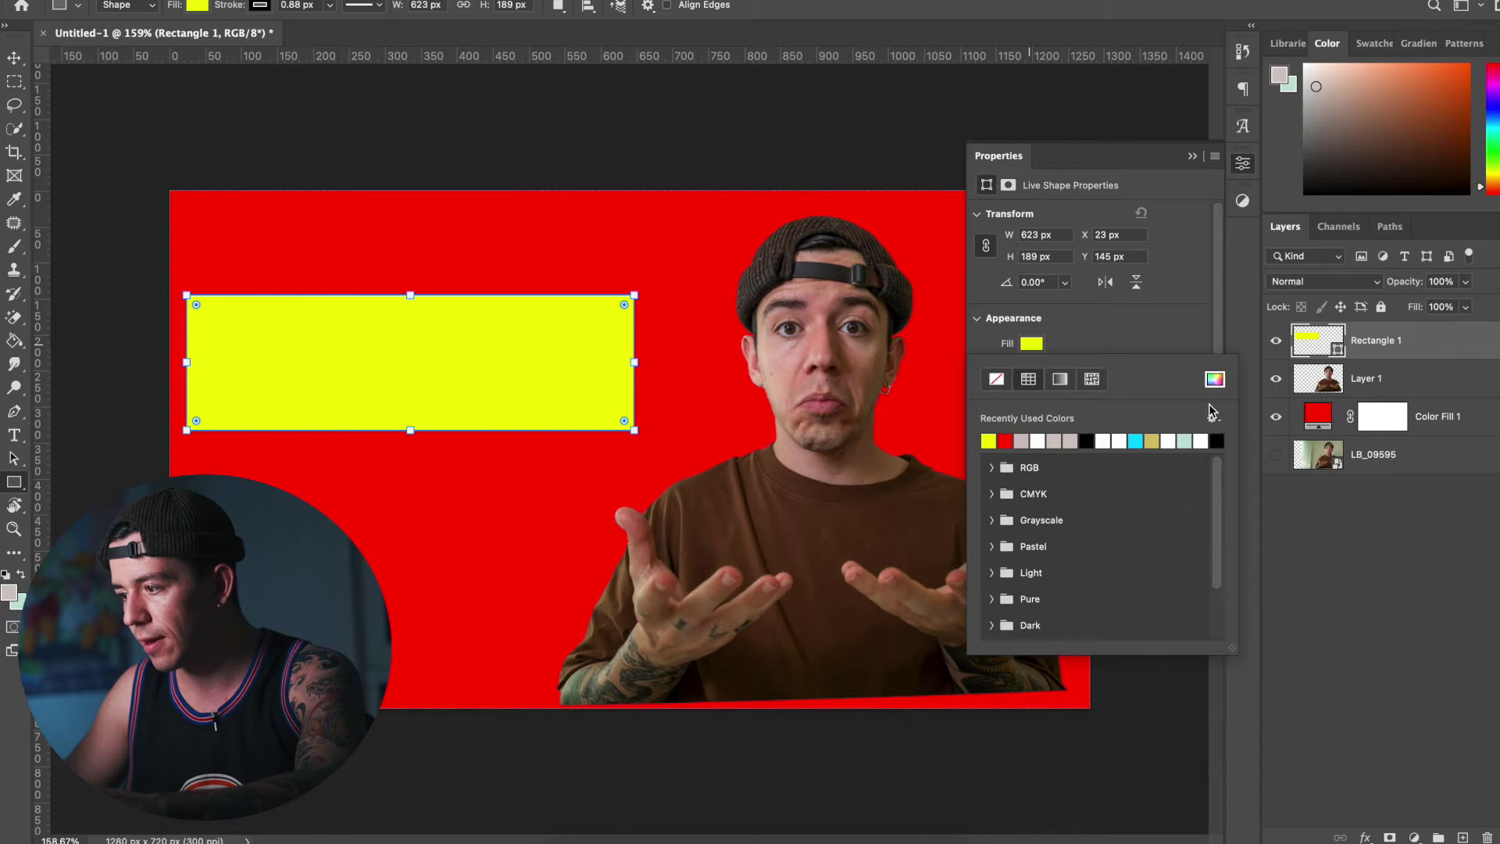
click(1214, 379)
drag(1200, 702, 1200, 703)
click(1176, 550)
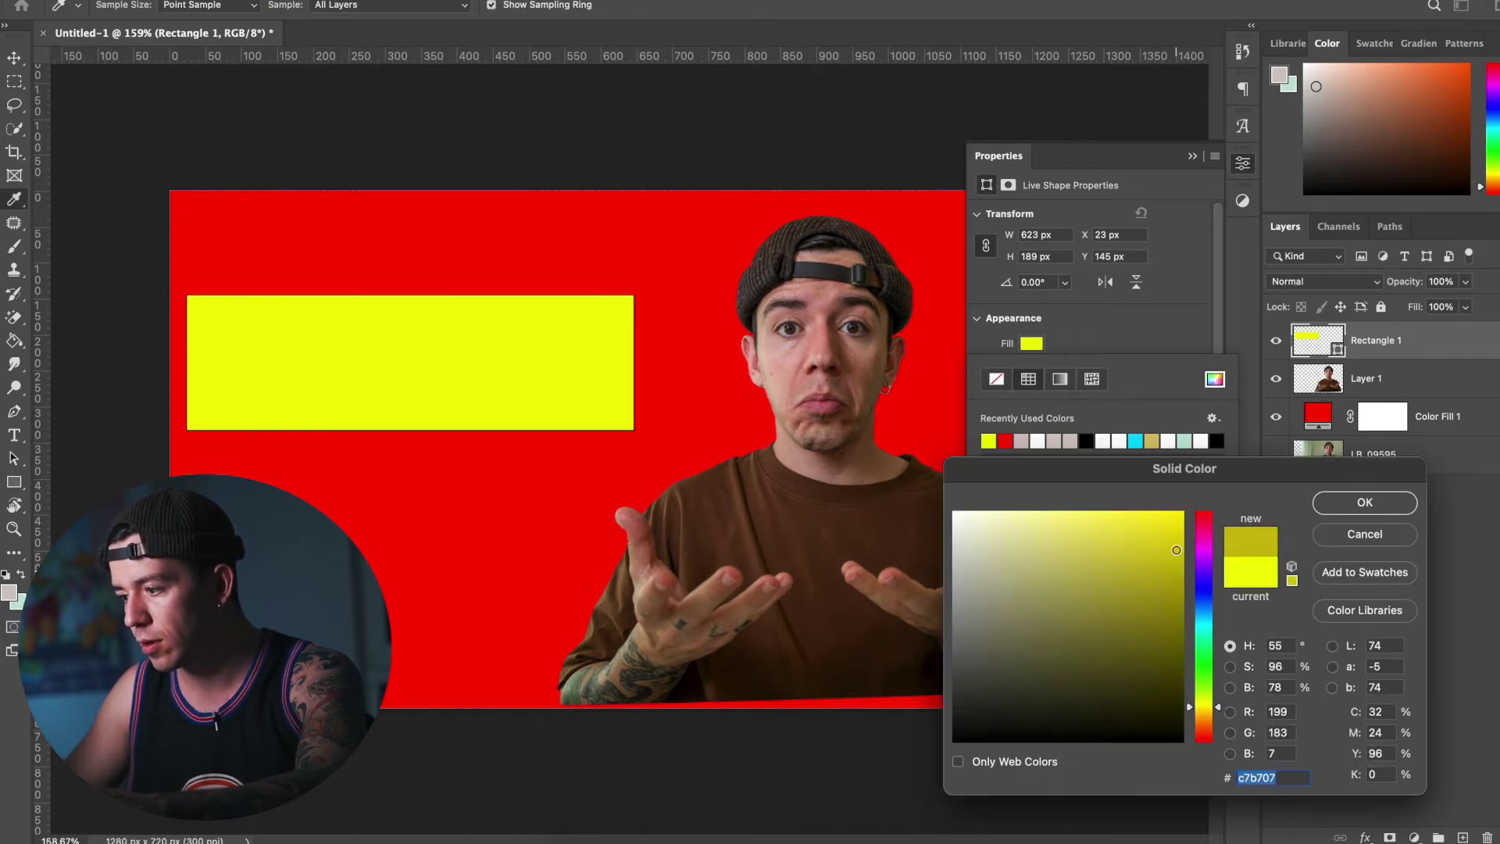
click(1356, 500)
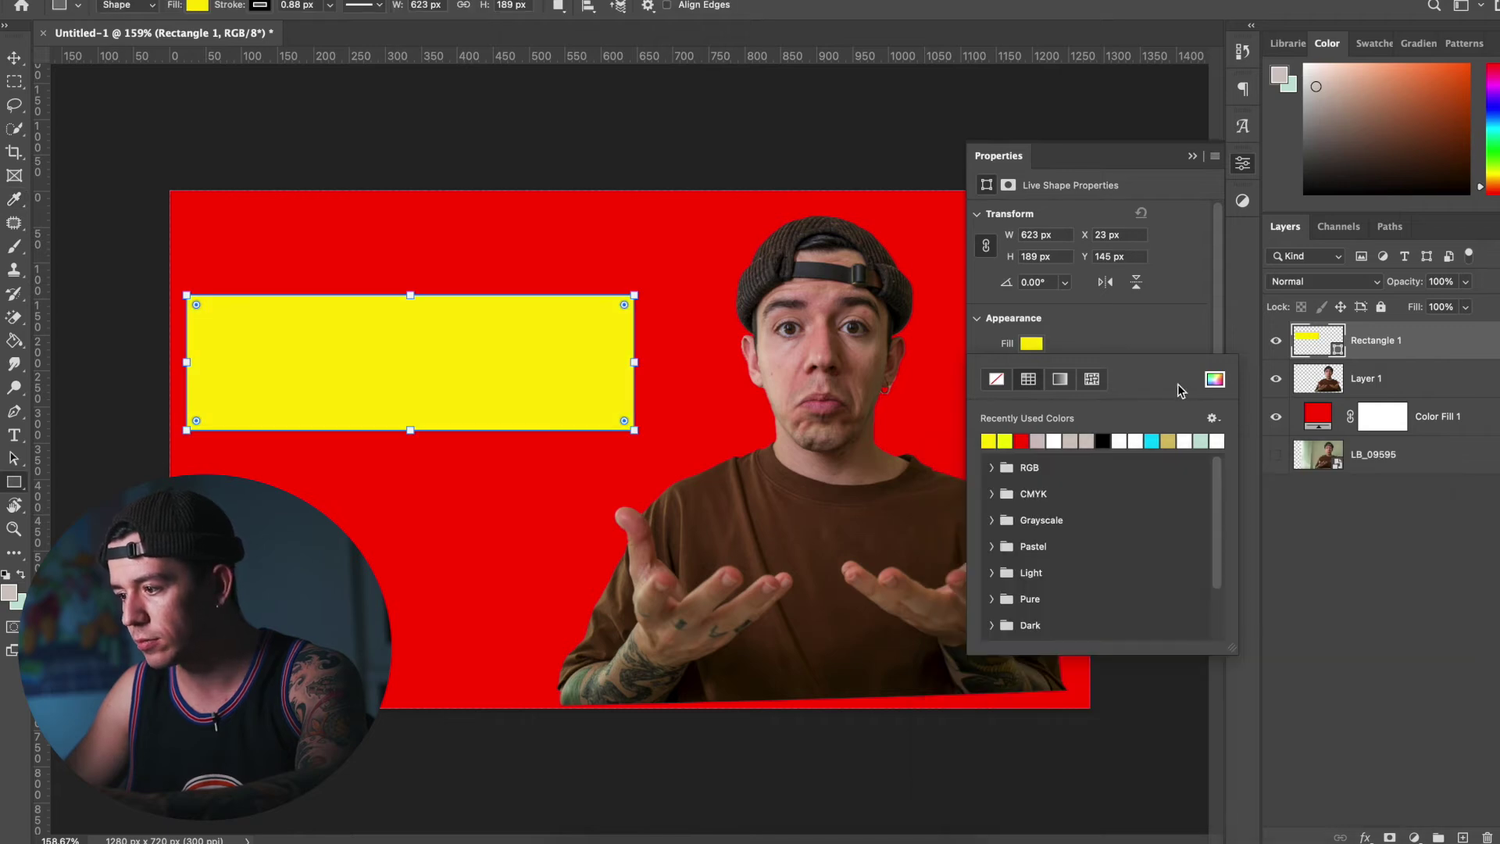
click(1198, 215)
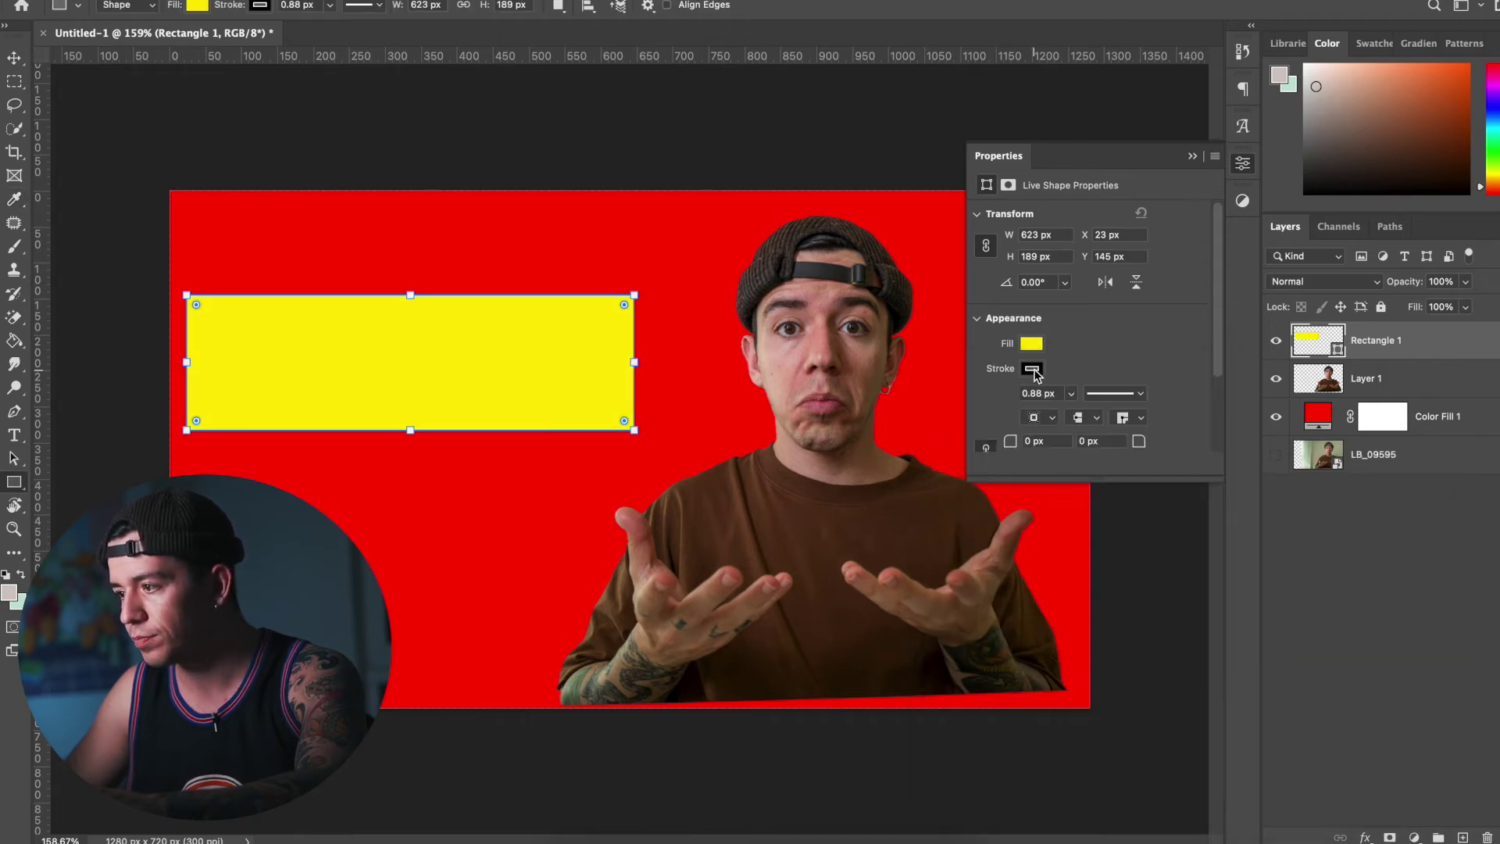
Set the rectangle's stroke color to black and its stroke width to 0 px
click(1033, 369)
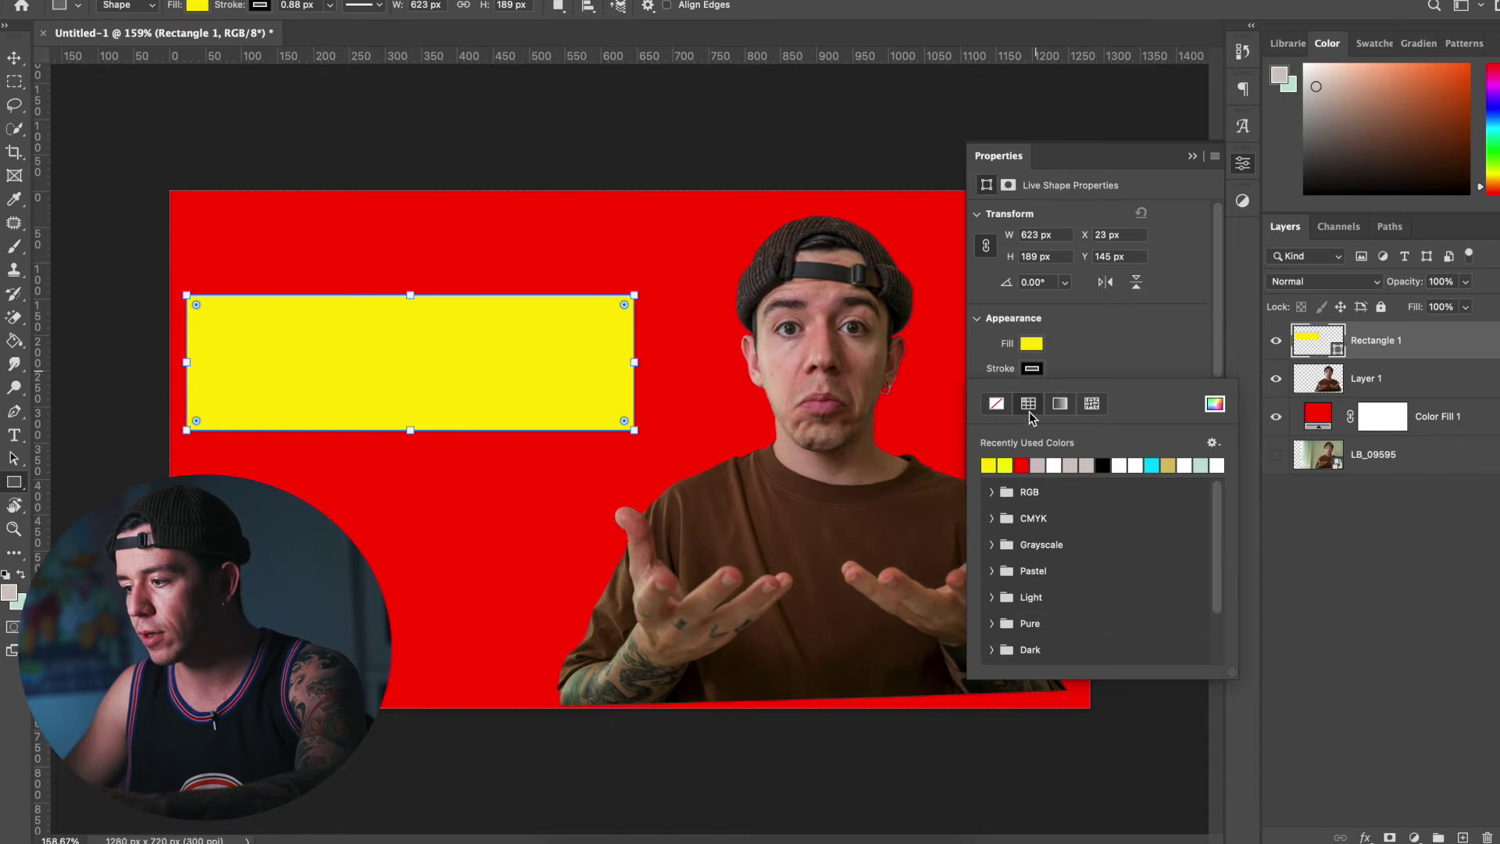
click(1101, 464)
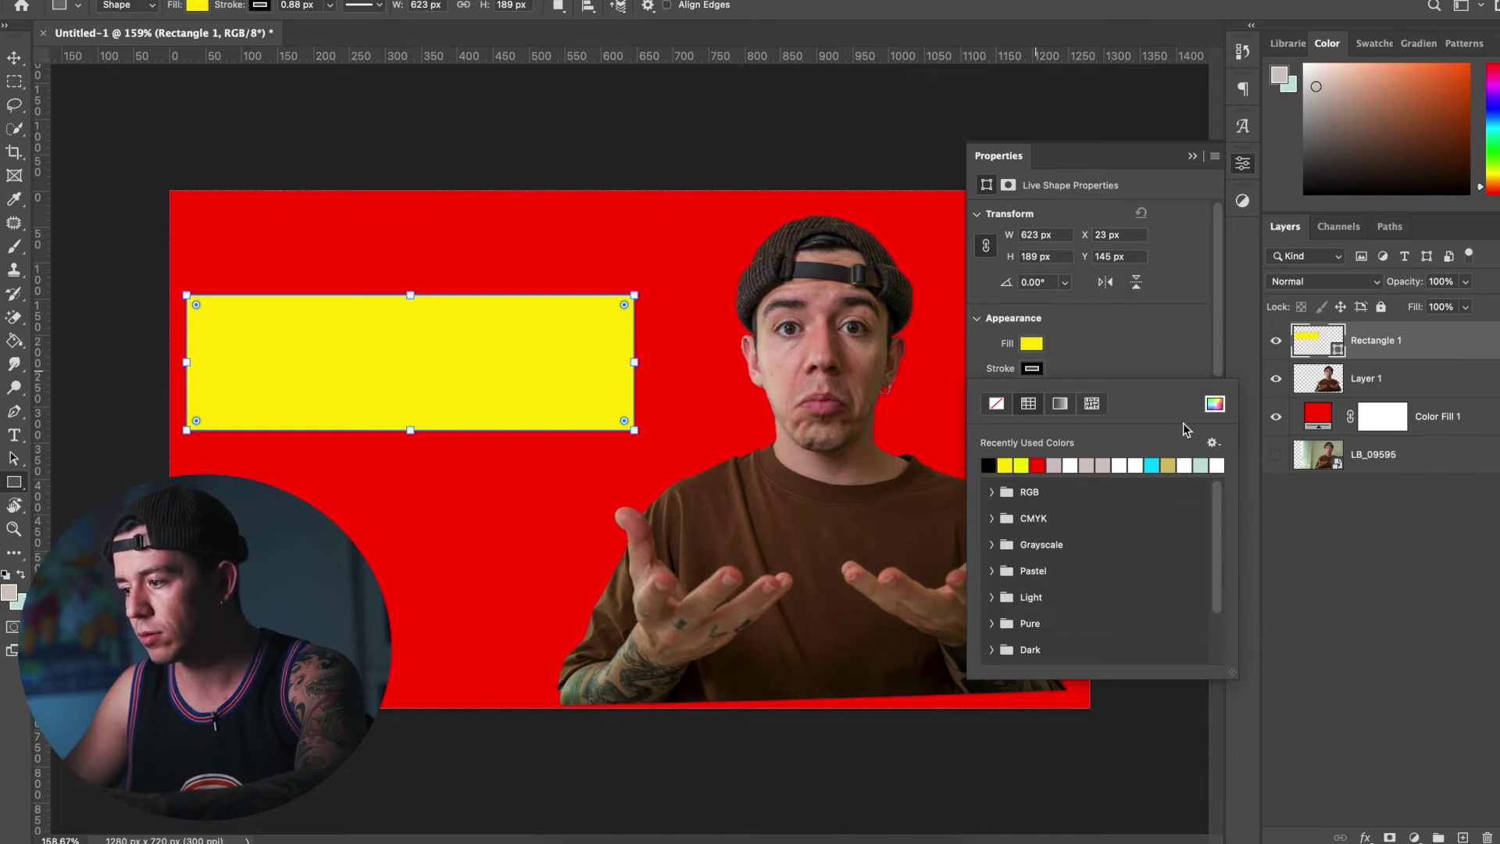
click(1172, 374)
click(1072, 394)
mouse_move(1056, 415)
mouse_down()
mouse_move(1091, 422)
mouse_move(967, 438)
mouse_up()
click(1113, 349)
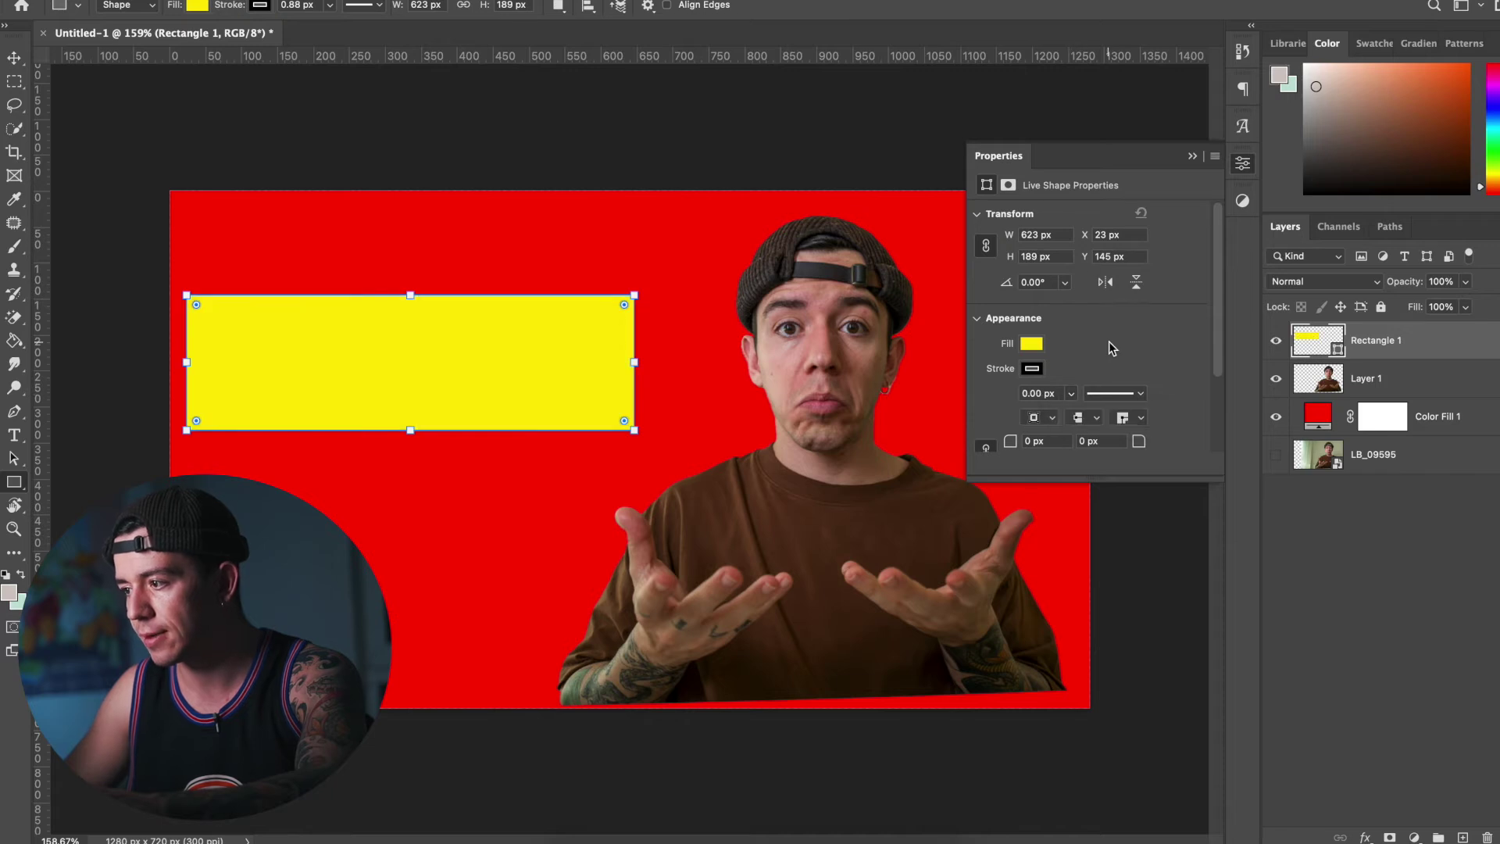
click(1191, 157)
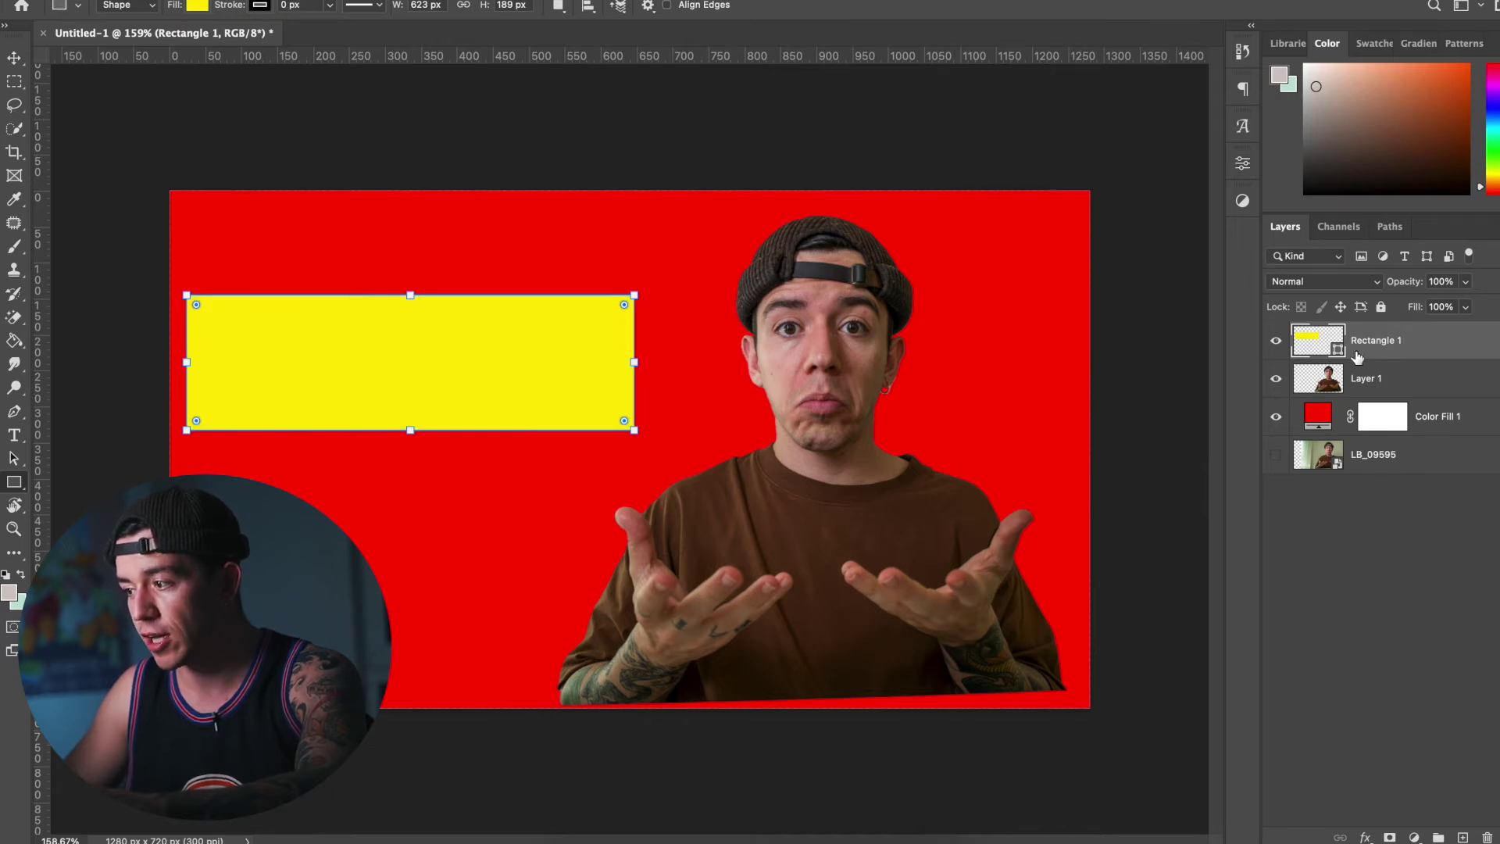
Warp the rectangle's top corner nearest the man outward so that its end becomes a slanted edge
key(v)
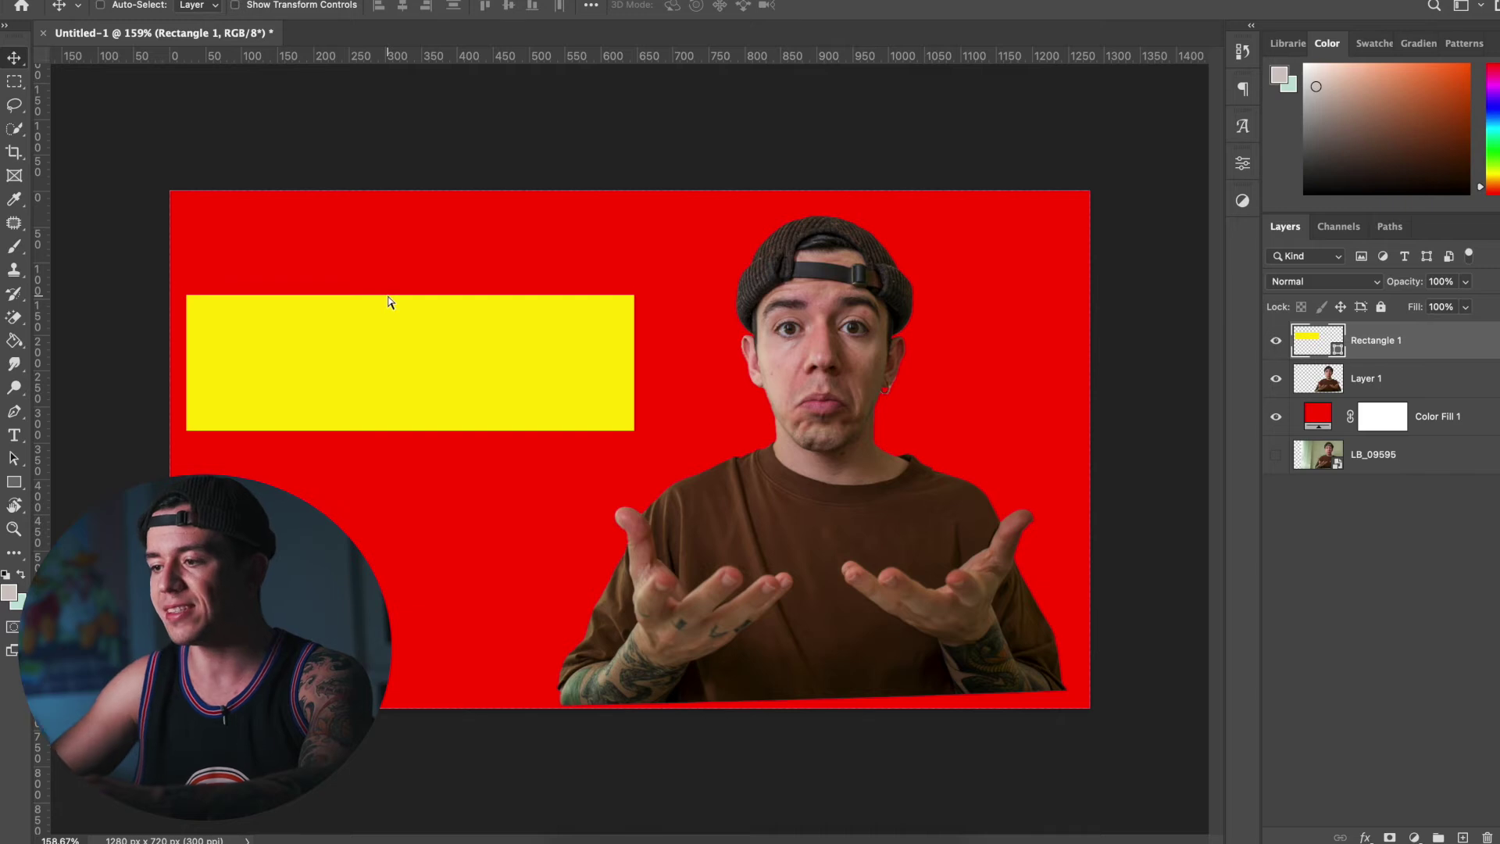
key(ctrl+t)
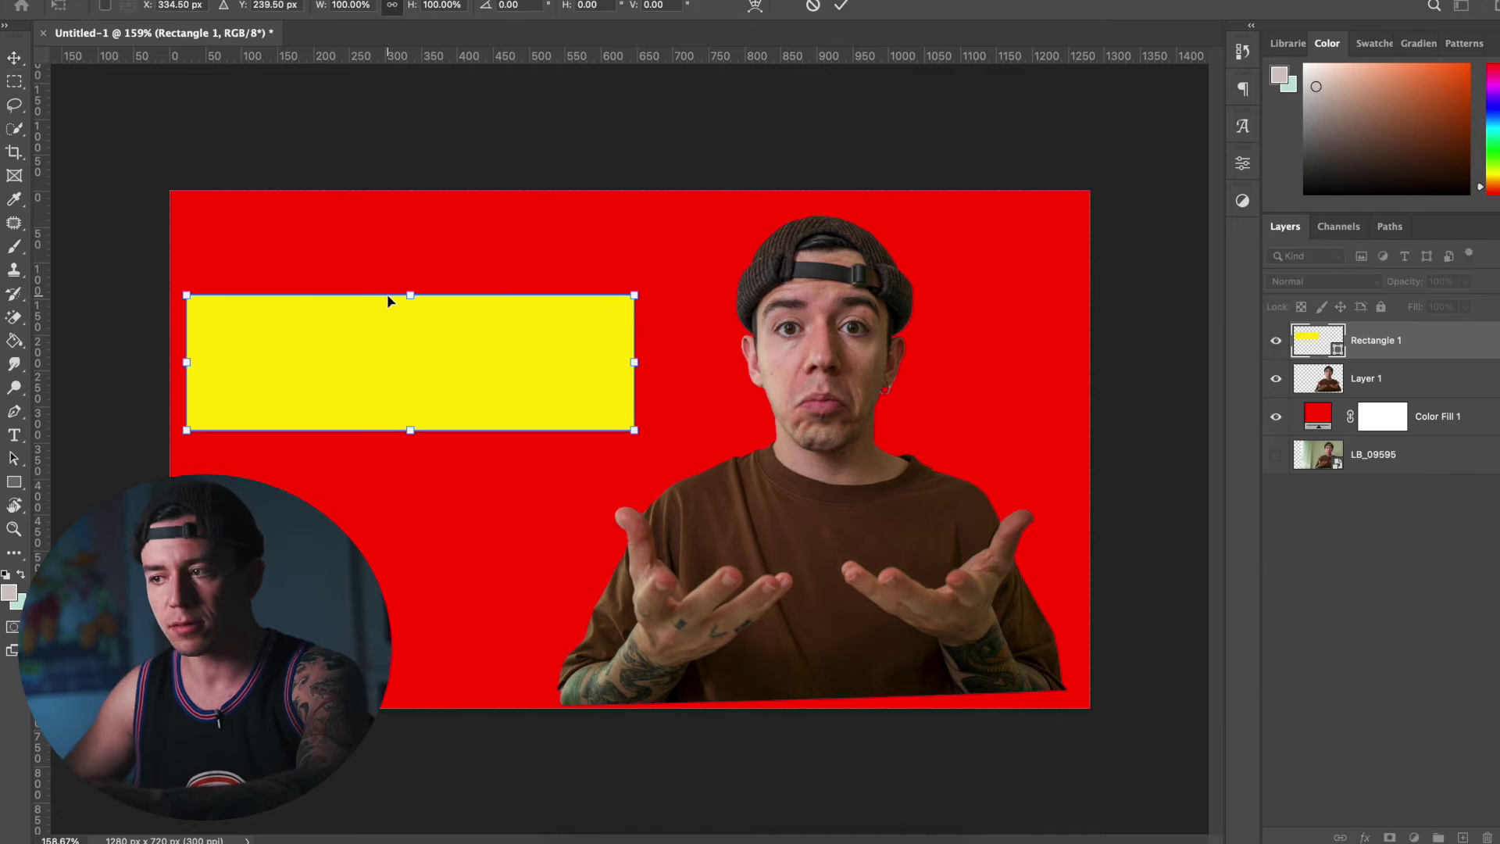
click(758, 11)
drag(634, 296, 641, 385)
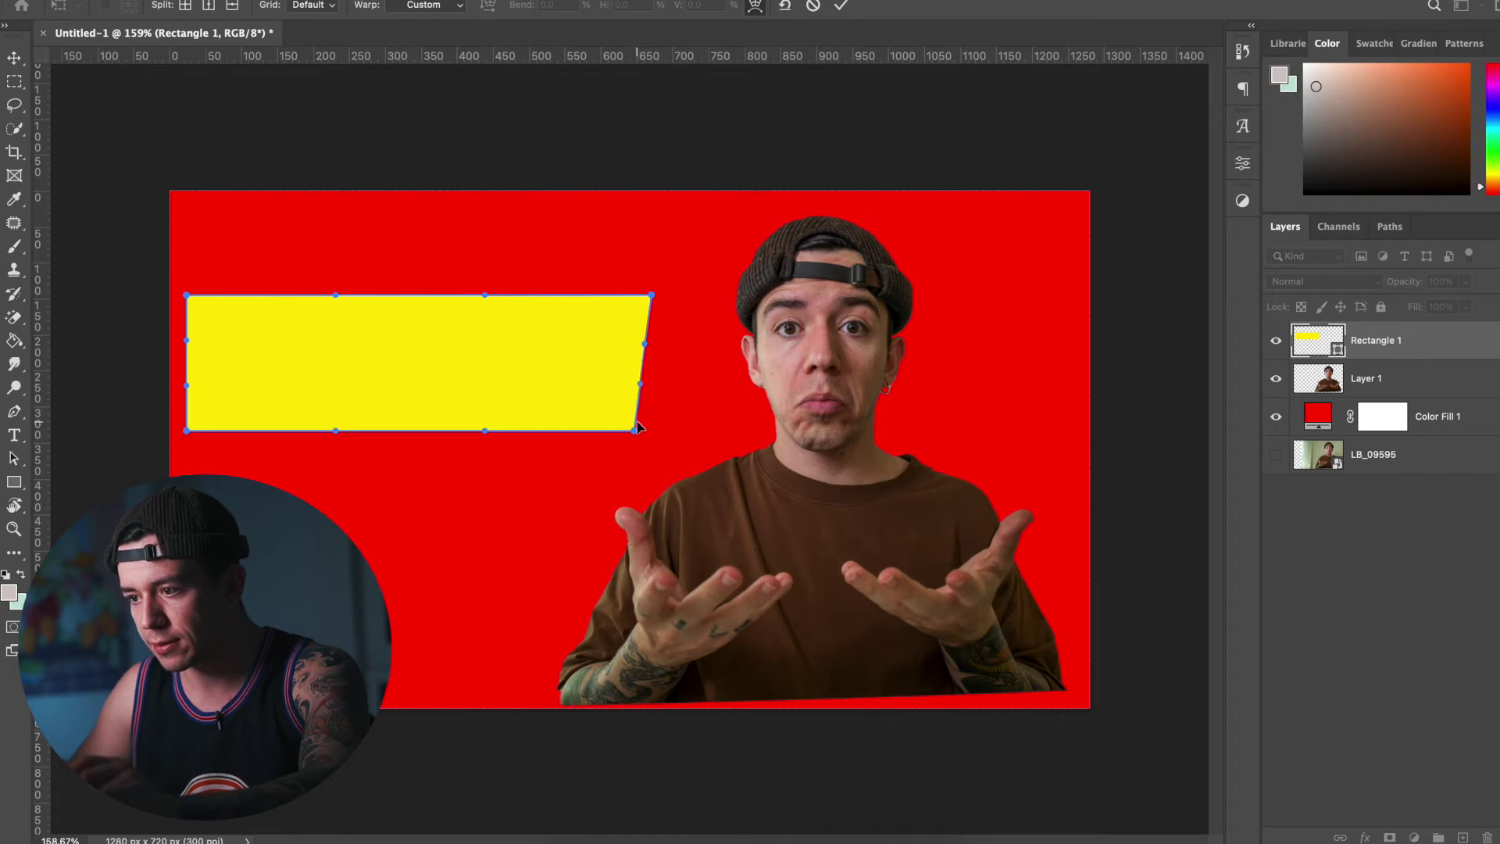
key(Return)
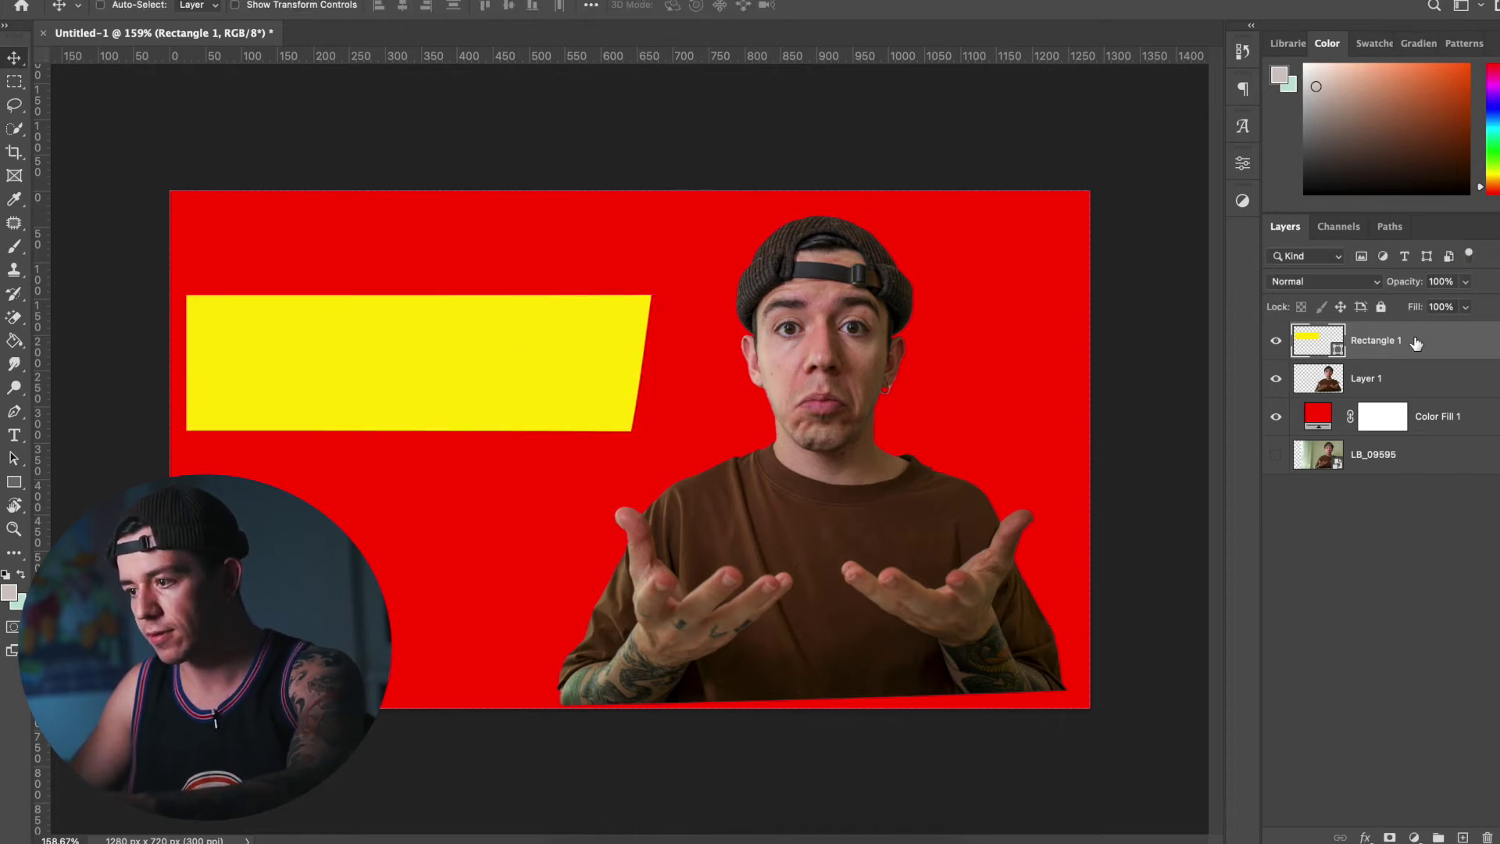
Scale the yellow shape to about 105% and move it up so its straight end overhangs the canvas edge
key(ctrl+t)
drag(654, 435, 679, 442)
drag(569, 369, 534, 329)
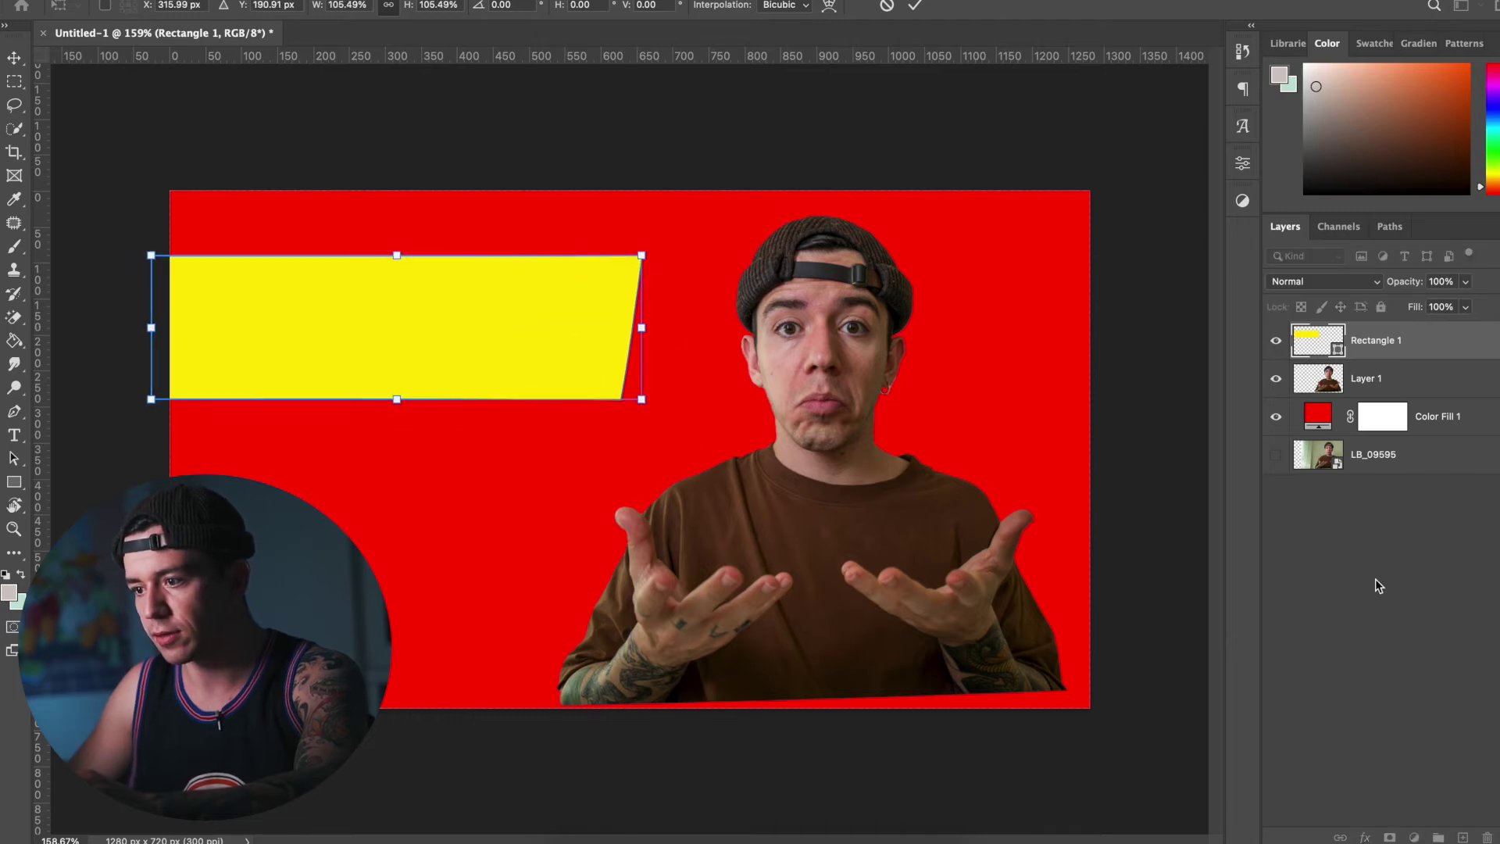
click(1377, 582)
Duplicate the yellow shape below the original layer and move the copy down near the canvas's lower edge, with its slanted end beside the man's arm
drag(1382, 351, 1384, 364)
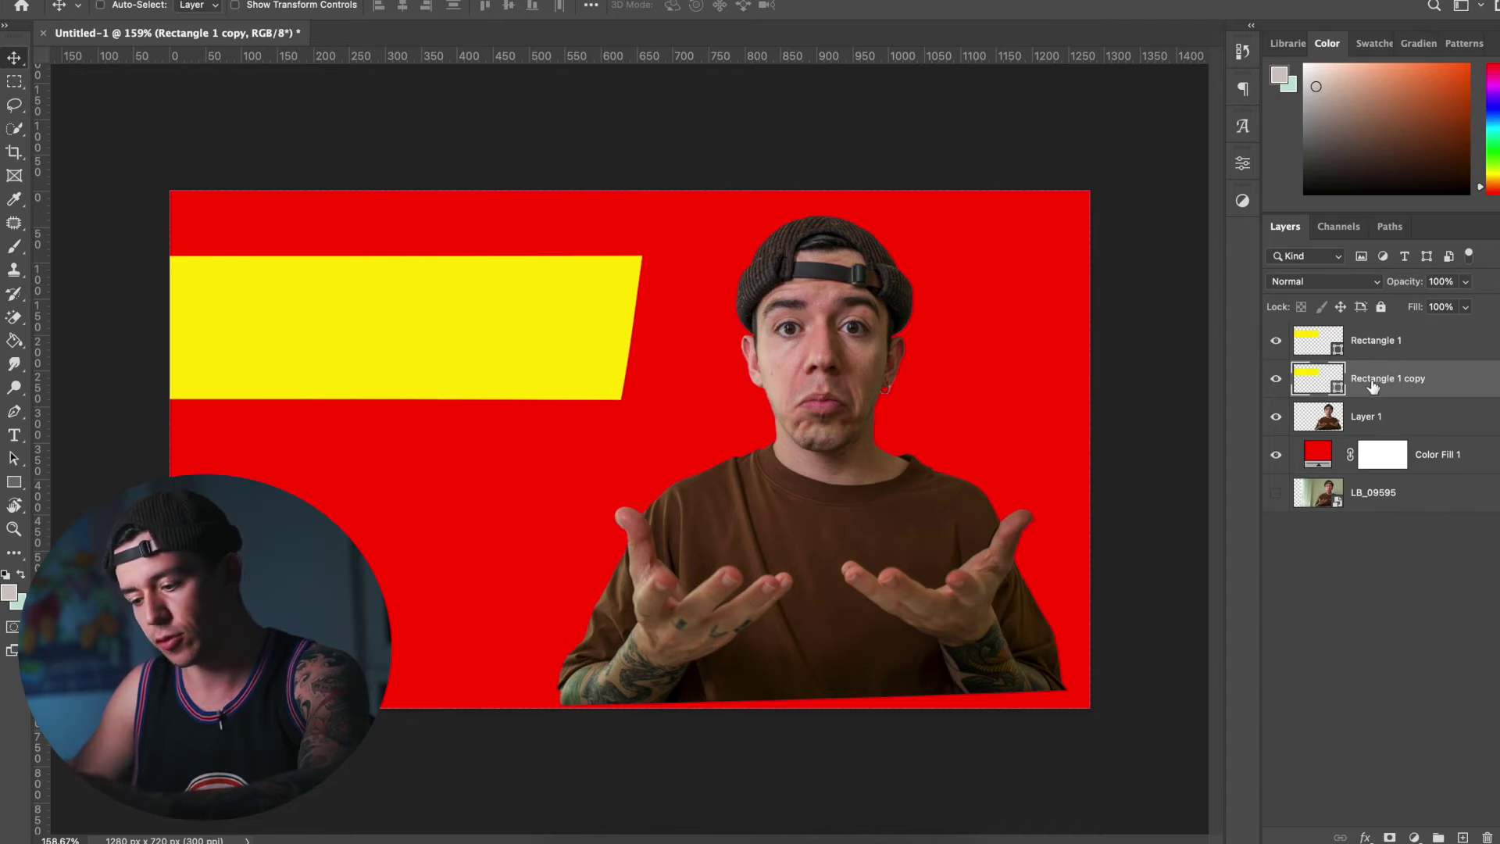
key(ctrl+t)
drag(528, 346, 420, 565)
click(1341, 349)
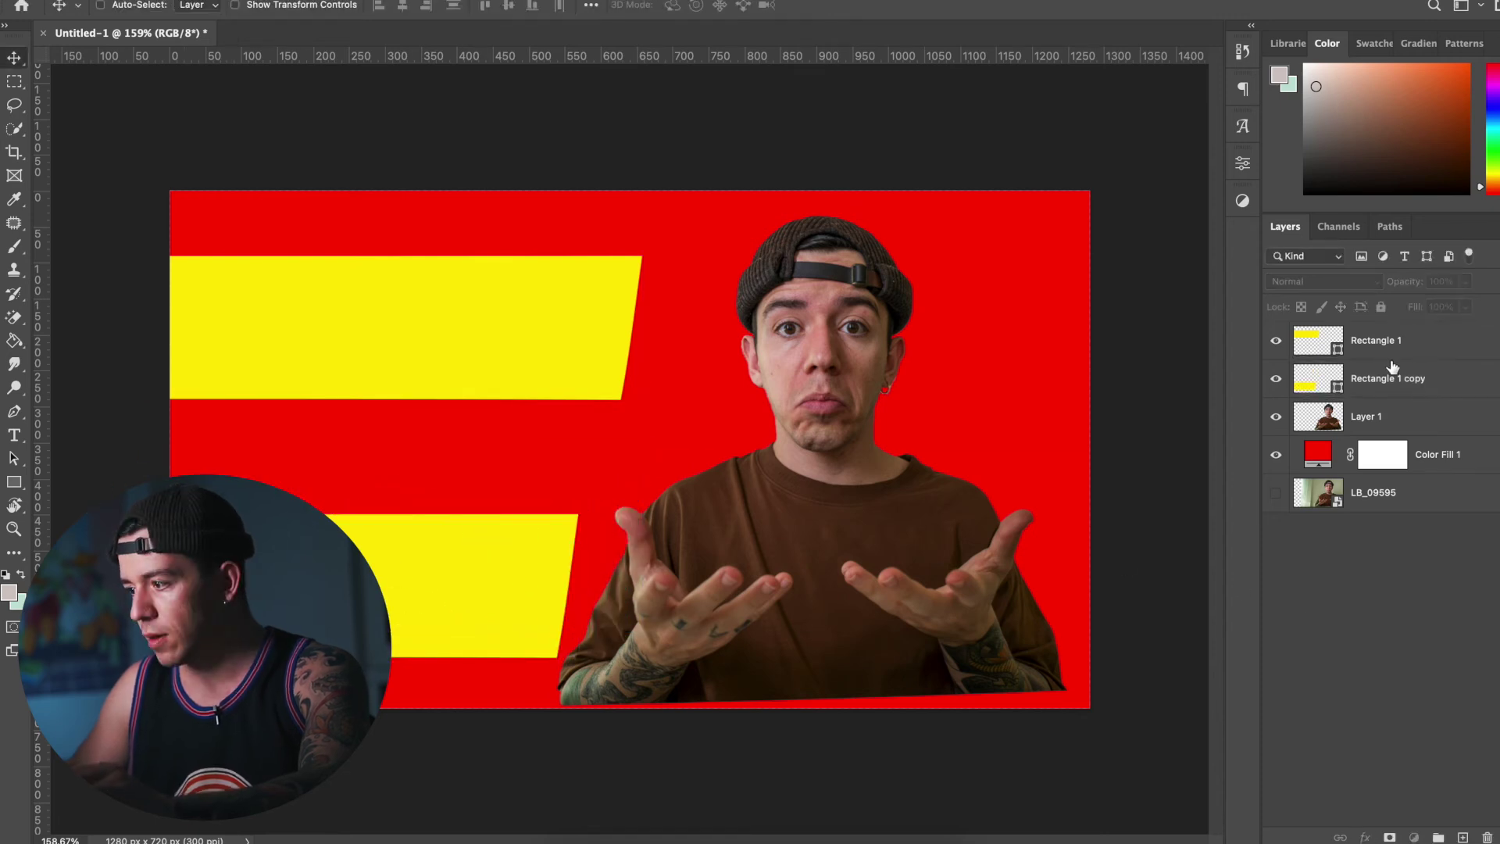
double_click(1309, 344)
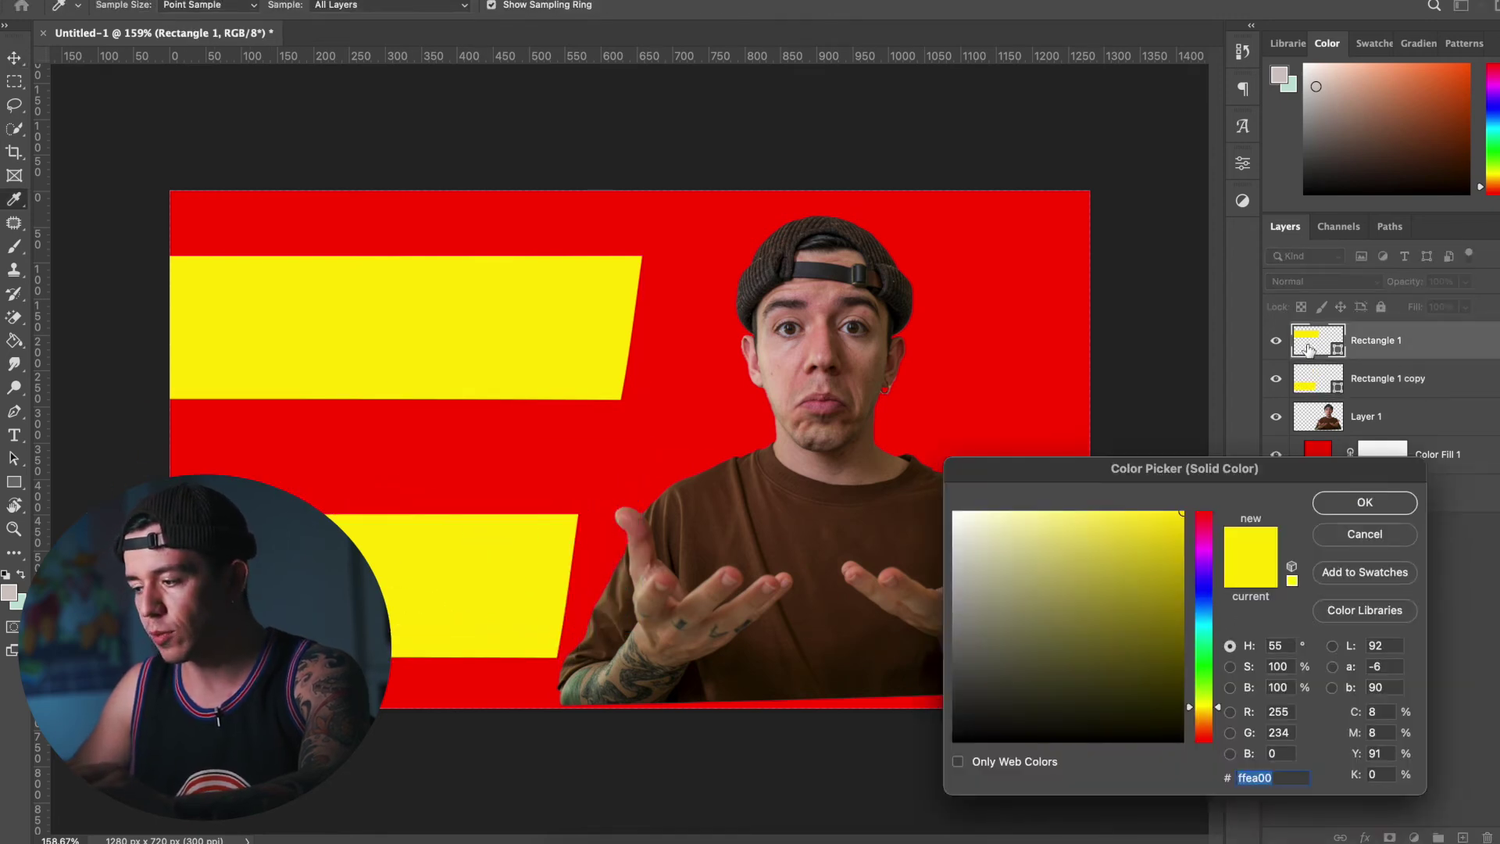
drag(969, 726, 1118, 732)
click(1391, 541)
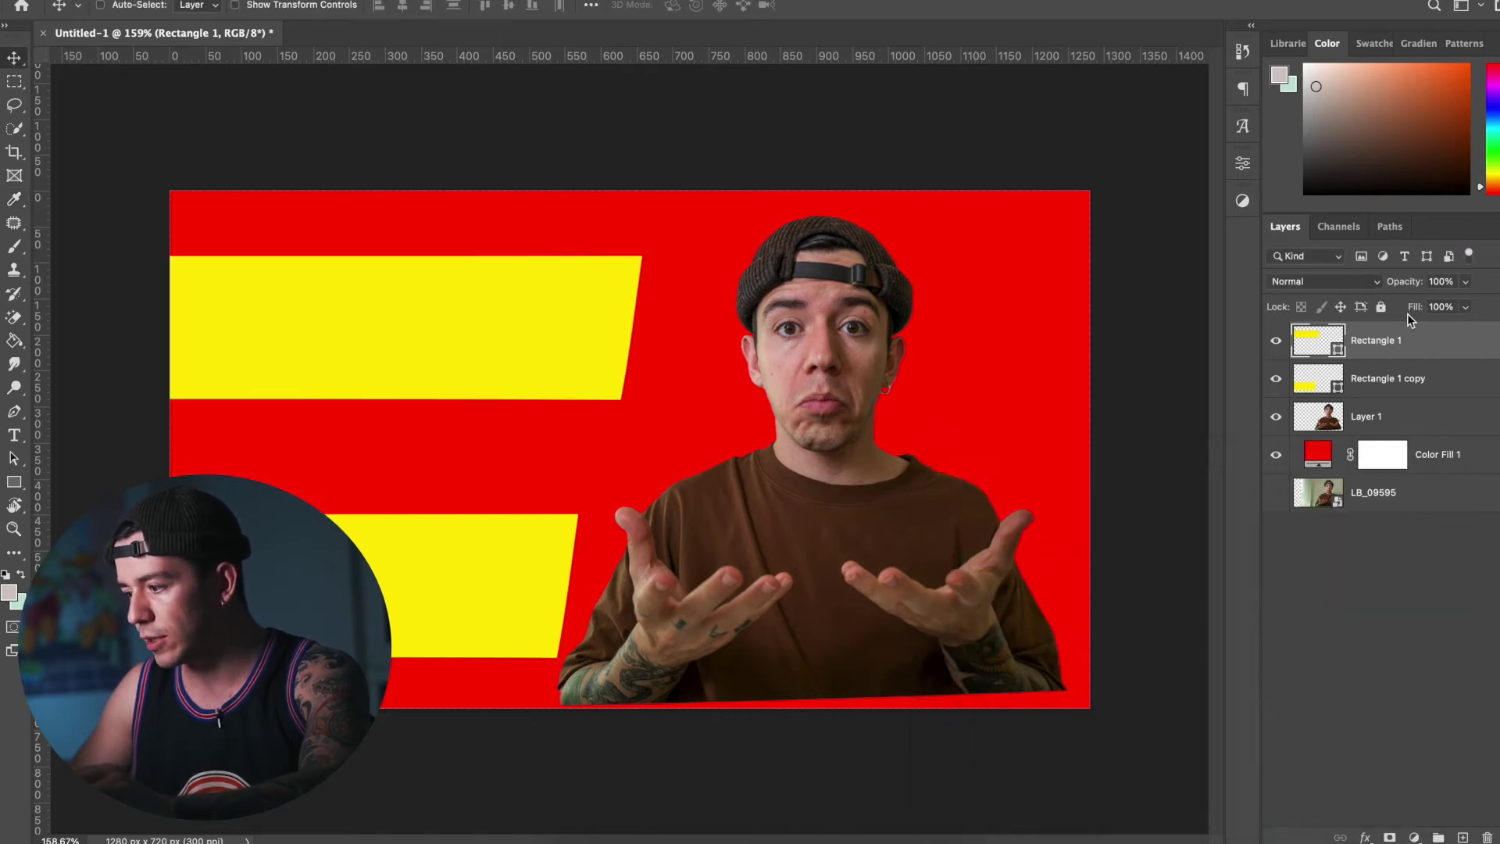
Add a black drop shadow to the upper yellow shape with opacity 57%, angle -167°, distance 14 px, spread 0% and size 46 px
click(1365, 837)
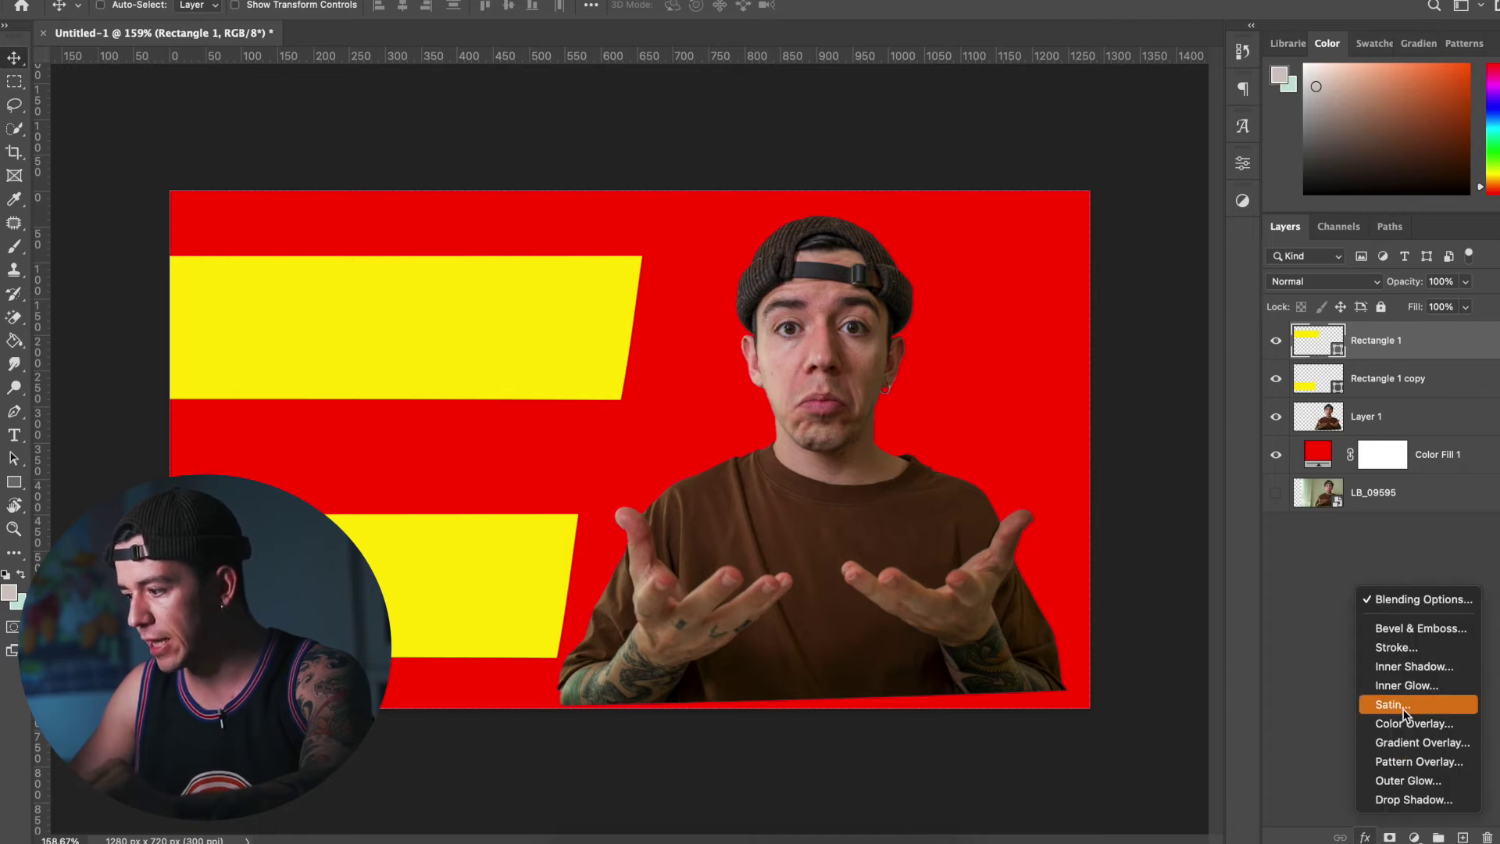
click(1407, 800)
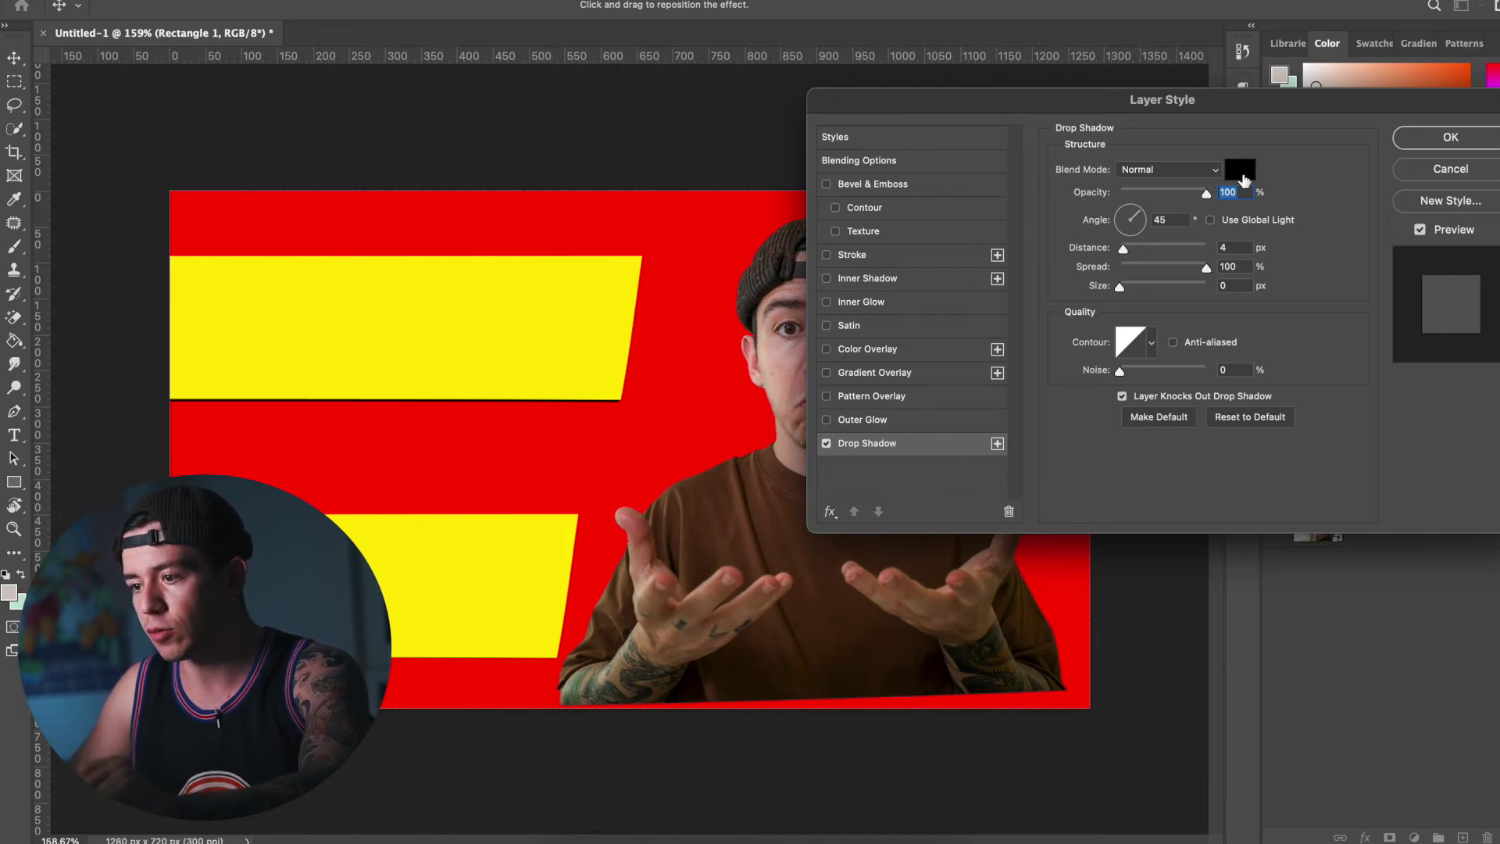
mouse_move(553, 372)
mouse_down()
mouse_move(576, 369)
mouse_move(548, 376)
mouse_move(550, 355)
mouse_move(559, 368)
mouse_move(545, 353)
mouse_move(559, 361)
mouse_up()
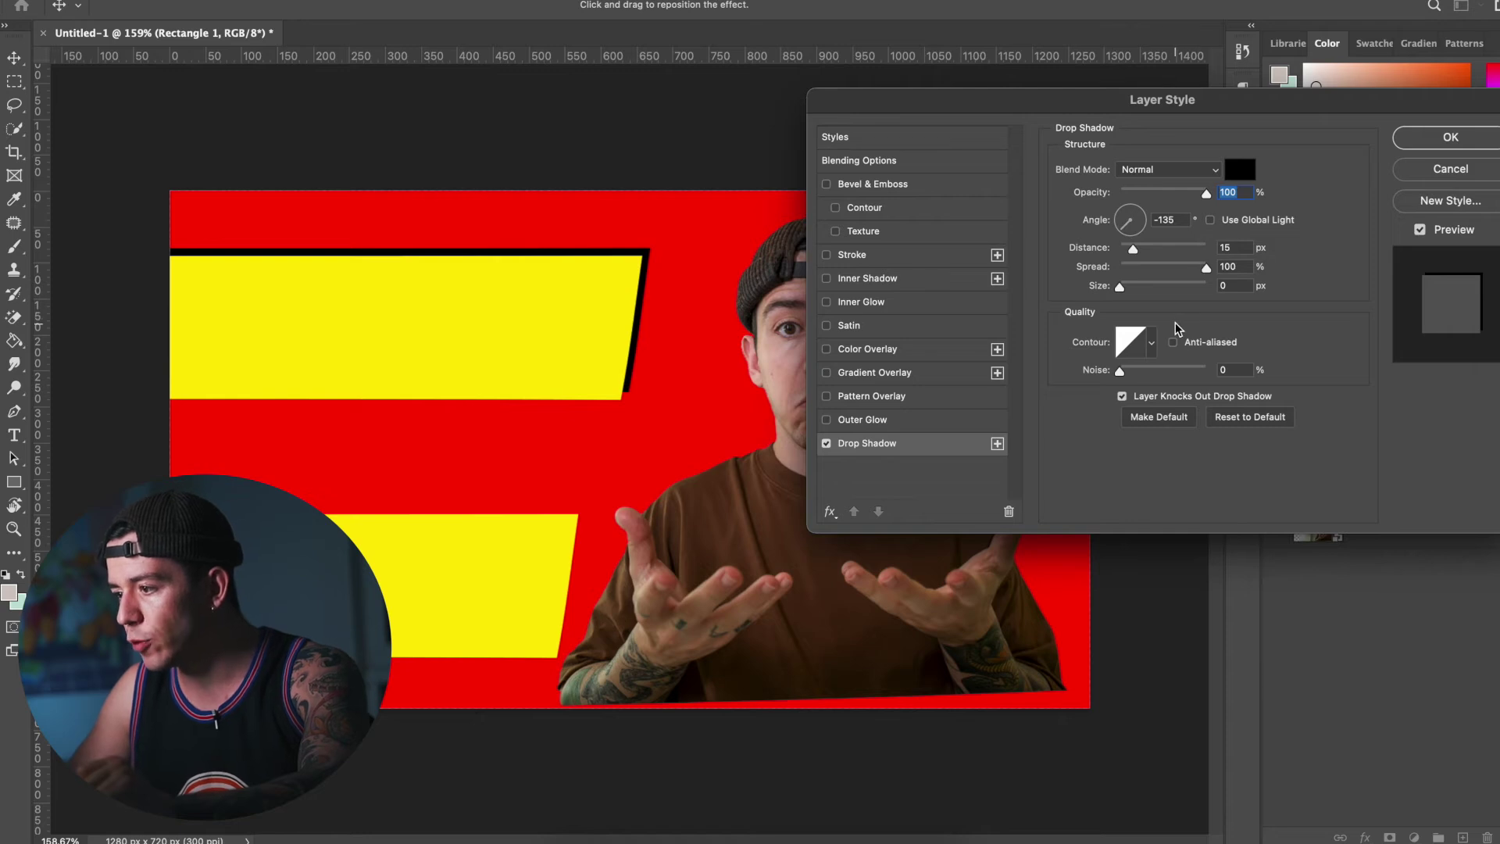
mouse_move(1120, 289)
mouse_down()
mouse_move(1139, 289)
mouse_move(1126, 268)
mouse_move(1087, 275)
mouse_move(1135, 289)
mouse_up()
click(1170, 193)
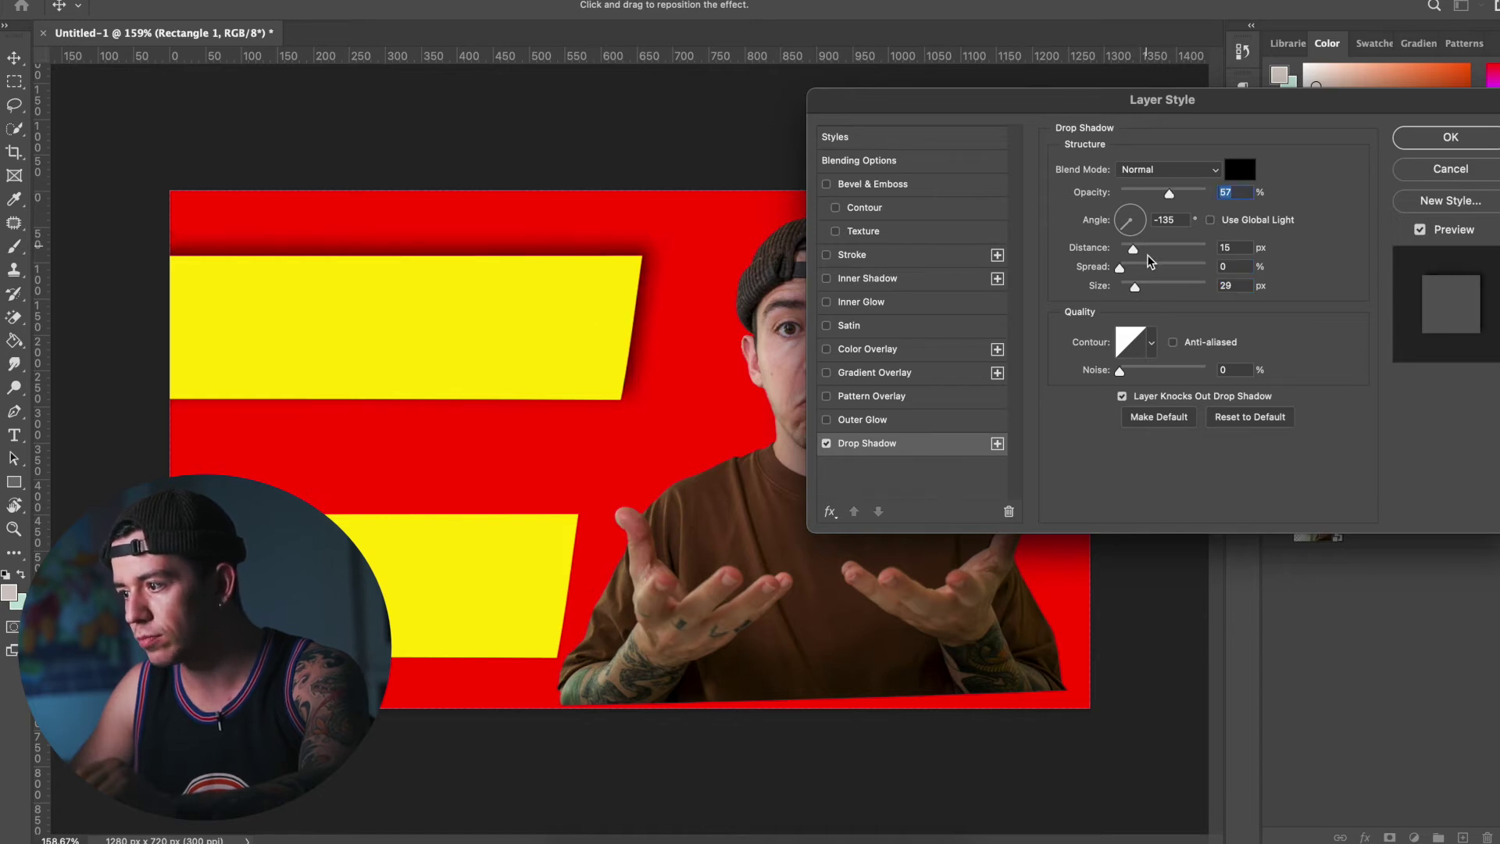
drag(1140, 260, 1094, 245)
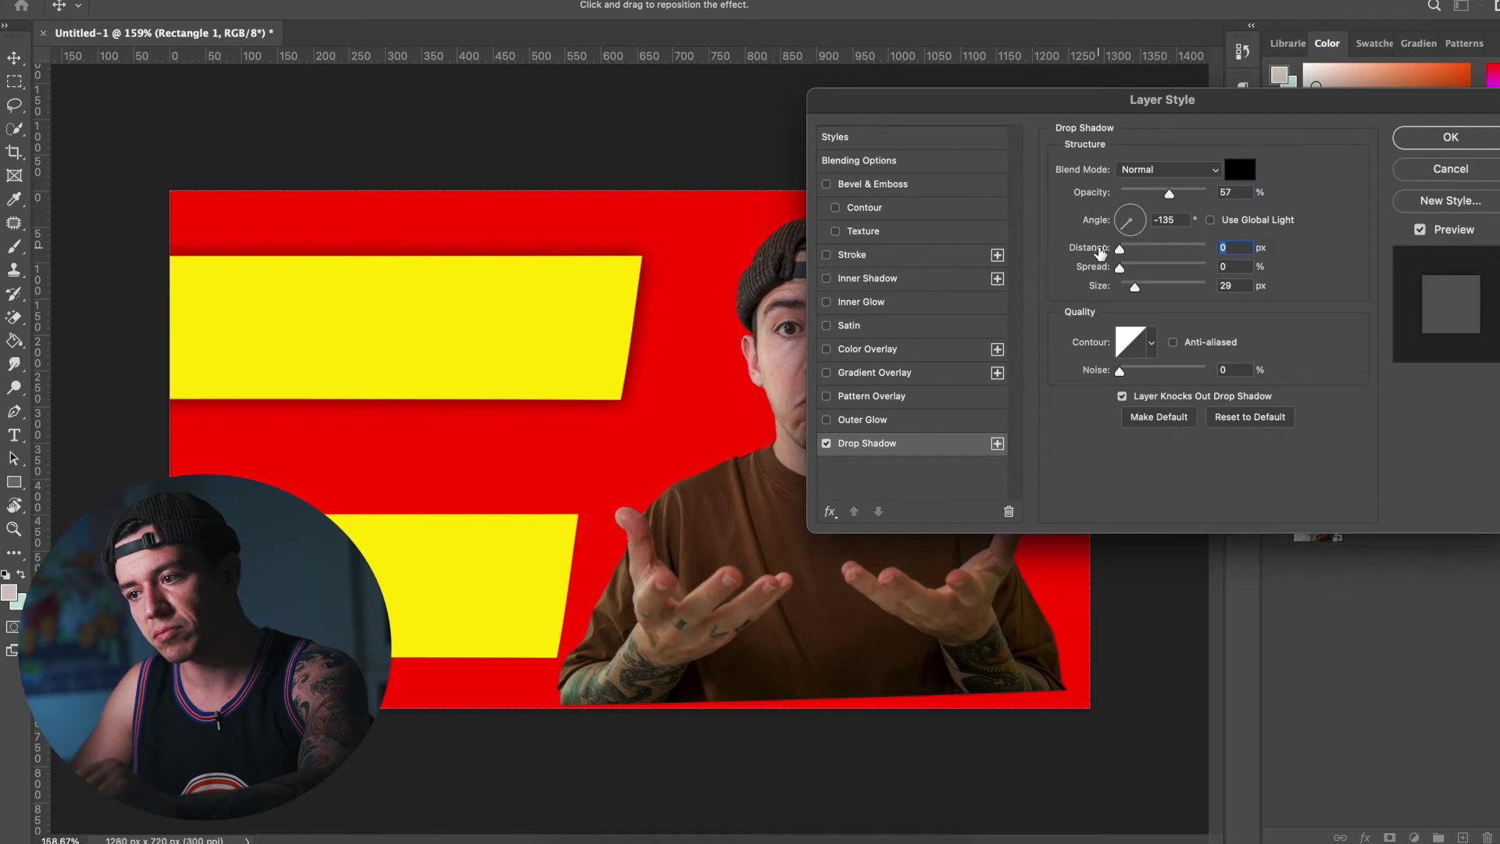
drag(497, 310, 501, 308)
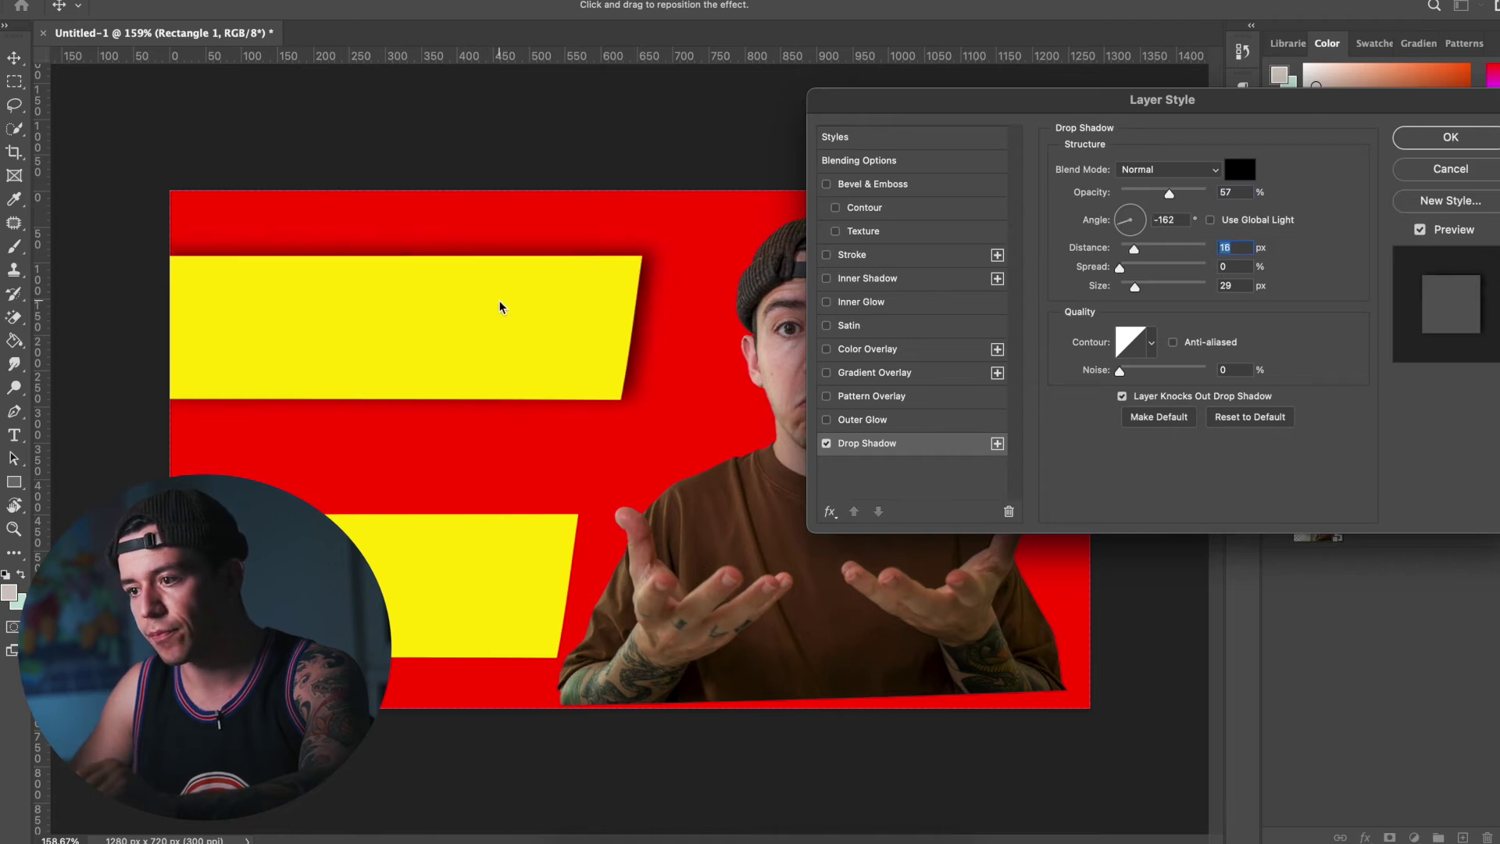
drag(1135, 286, 1141, 288)
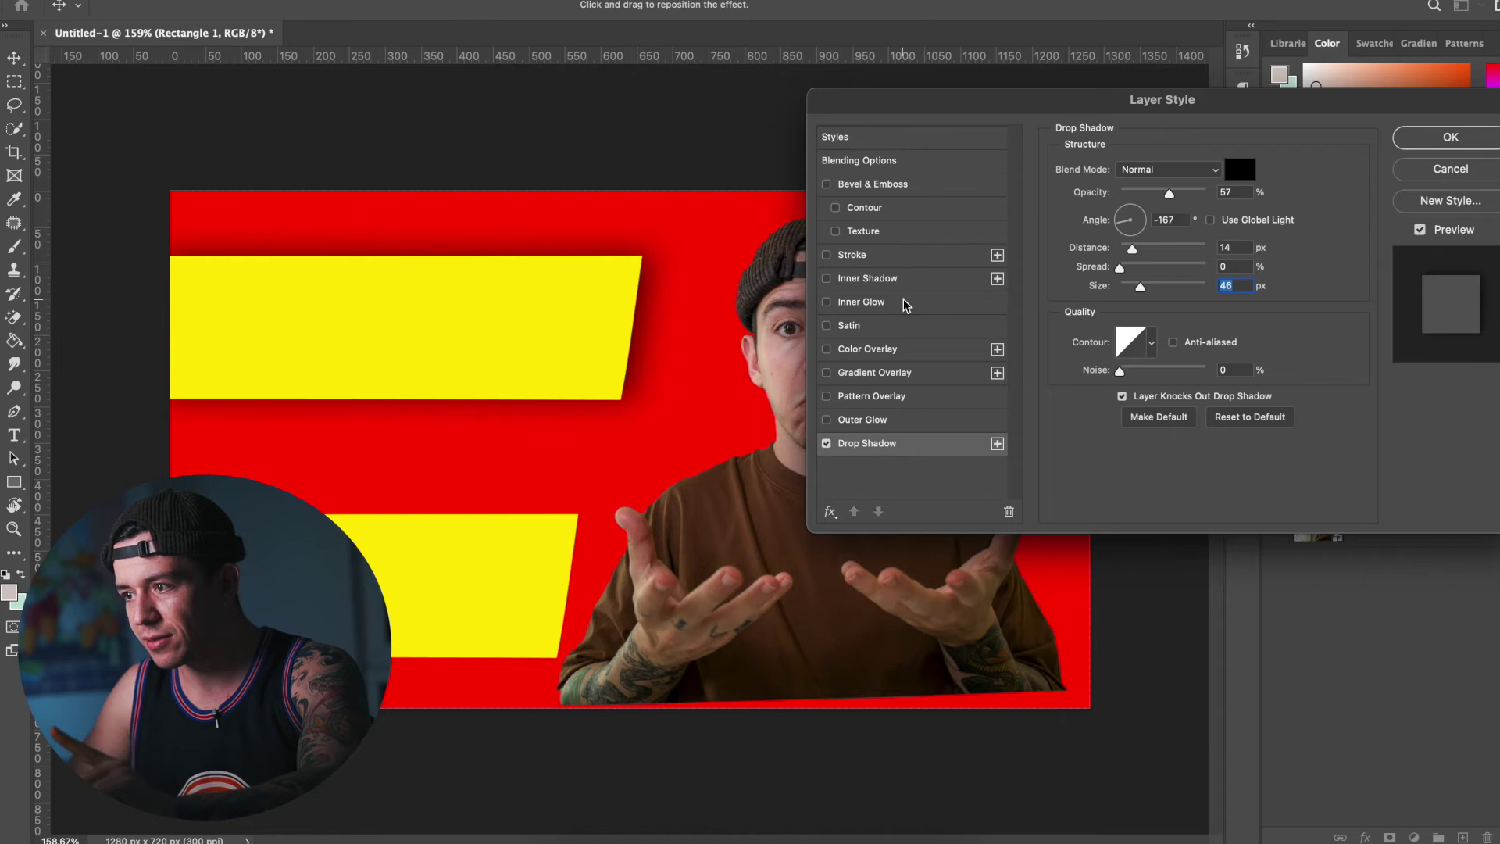
Add a gradient overlay to the upper yellow shape using the custom yellow-to-white gradient preset
click(859, 350)
click(827, 351)
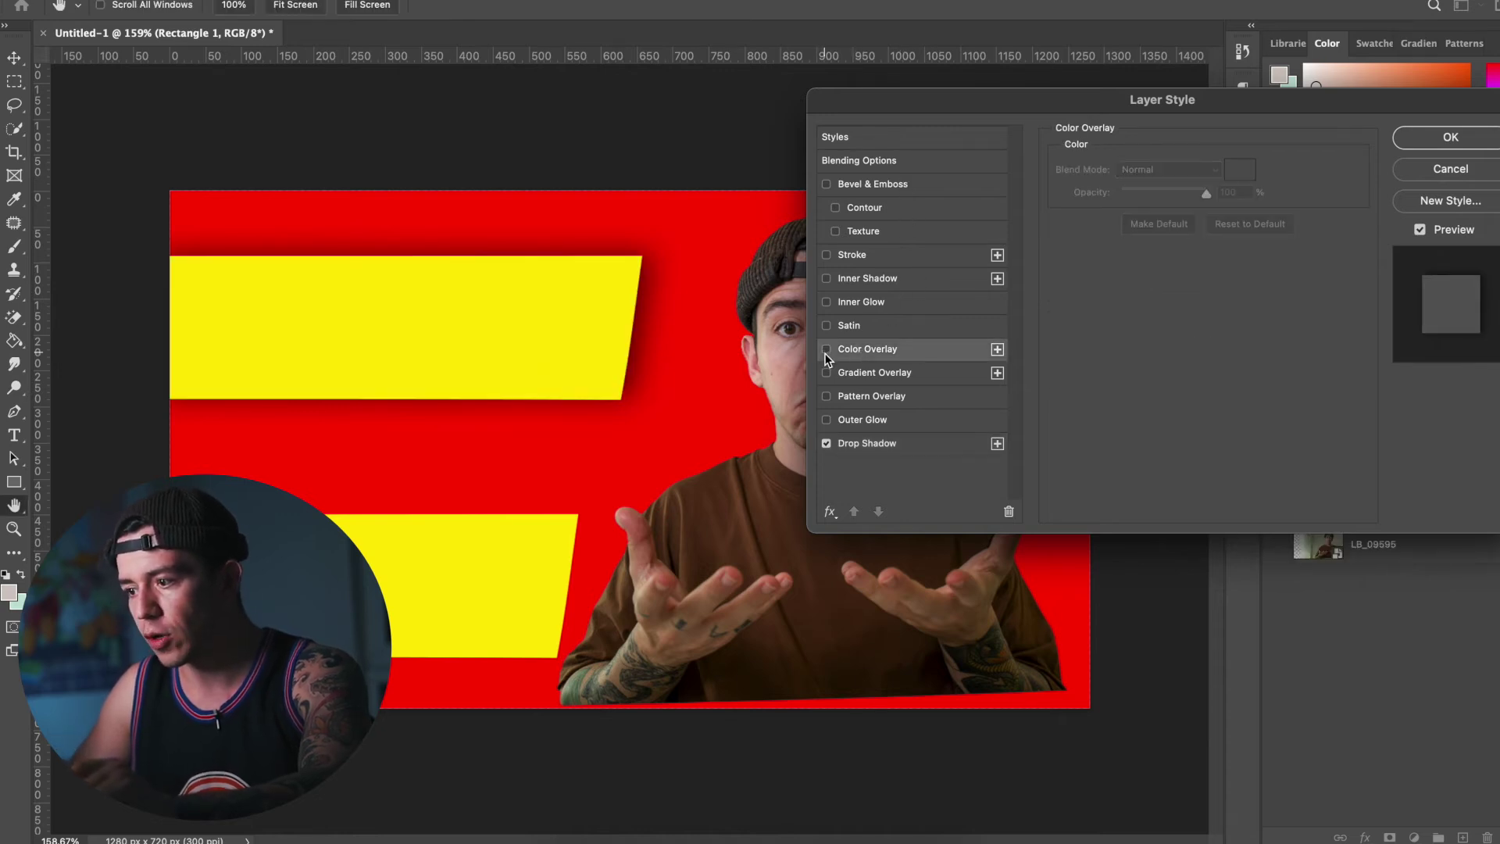
click(826, 374)
click(869, 373)
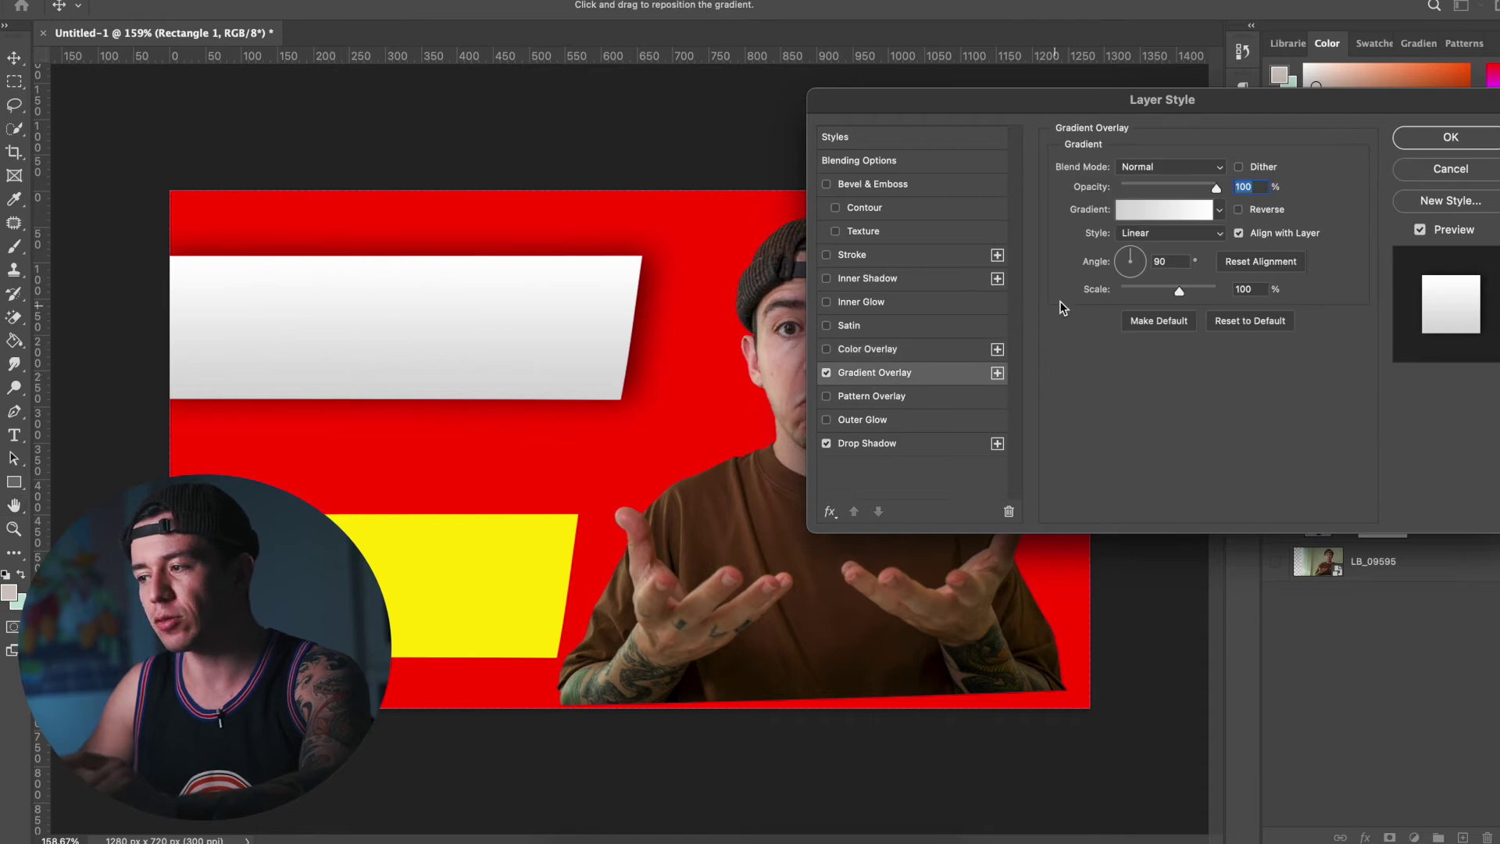
click(1150, 209)
scroll(1028, 272, down, 10)
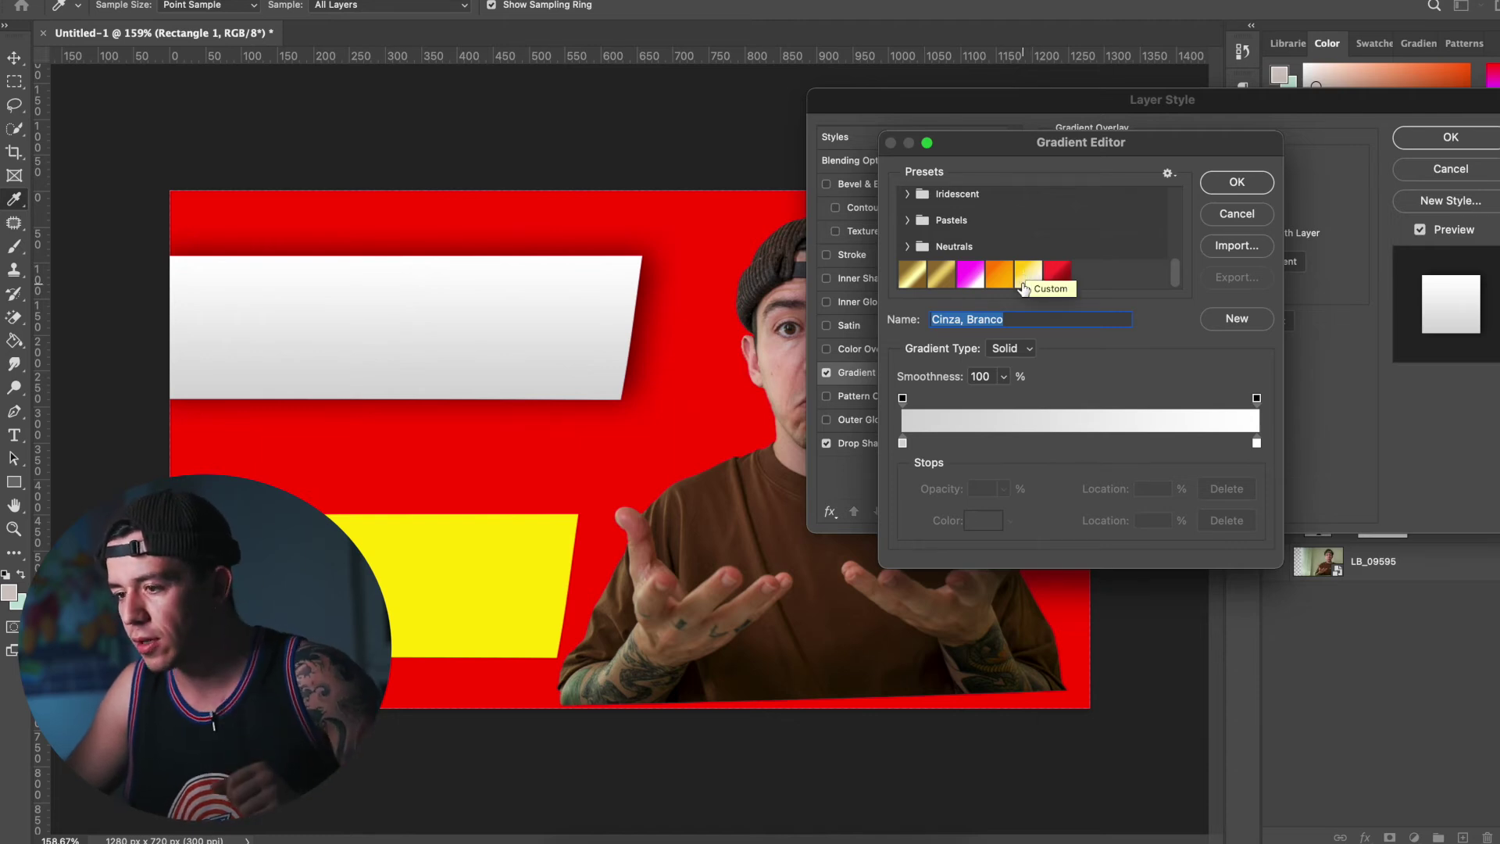
click(1028, 275)
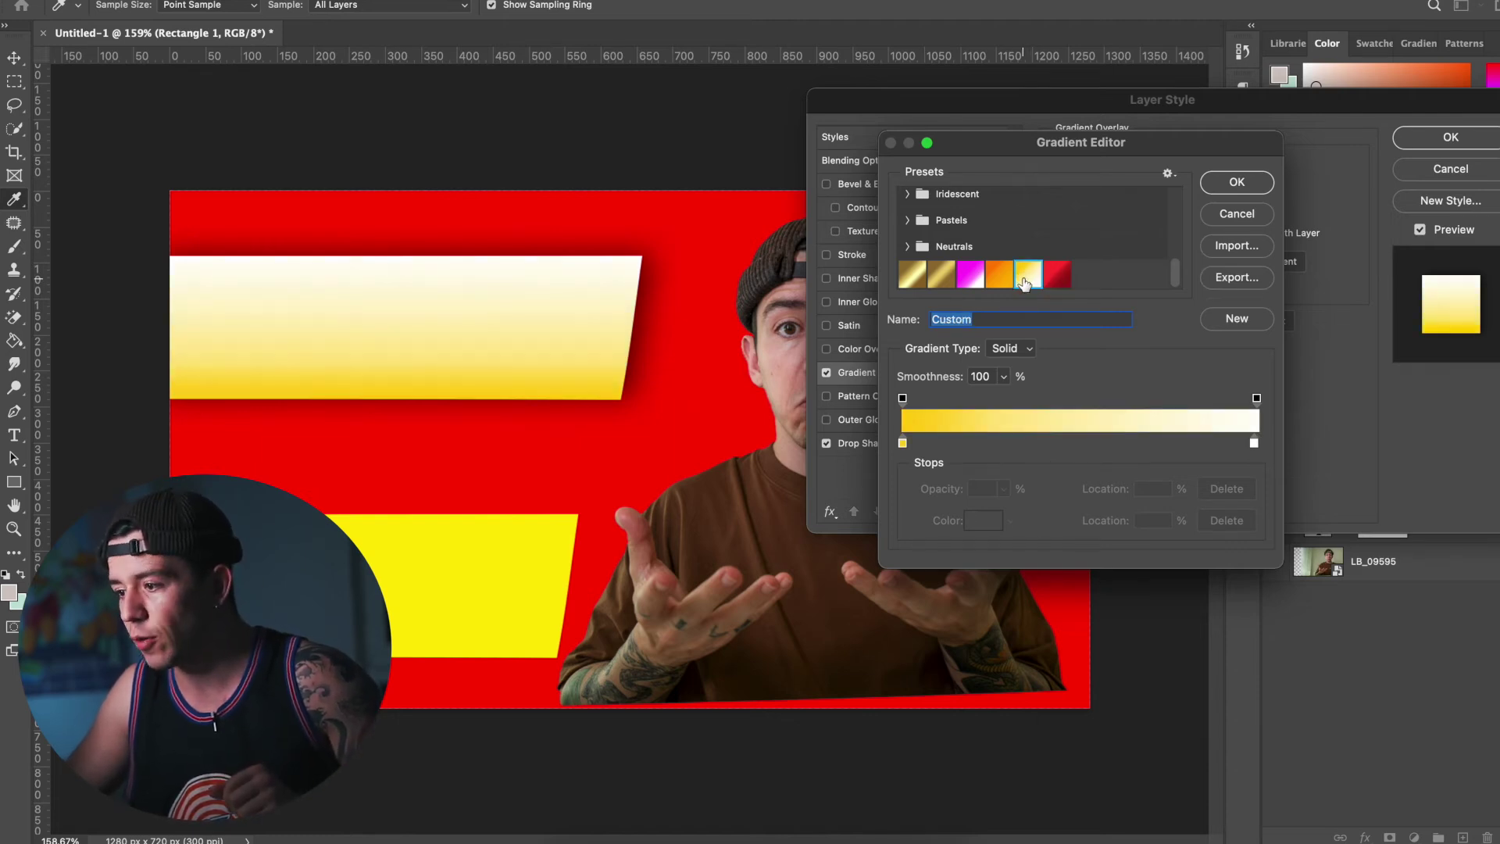
Change the gradient's white color stop to yellow f8ce3d and apply the layer style
click(903, 443)
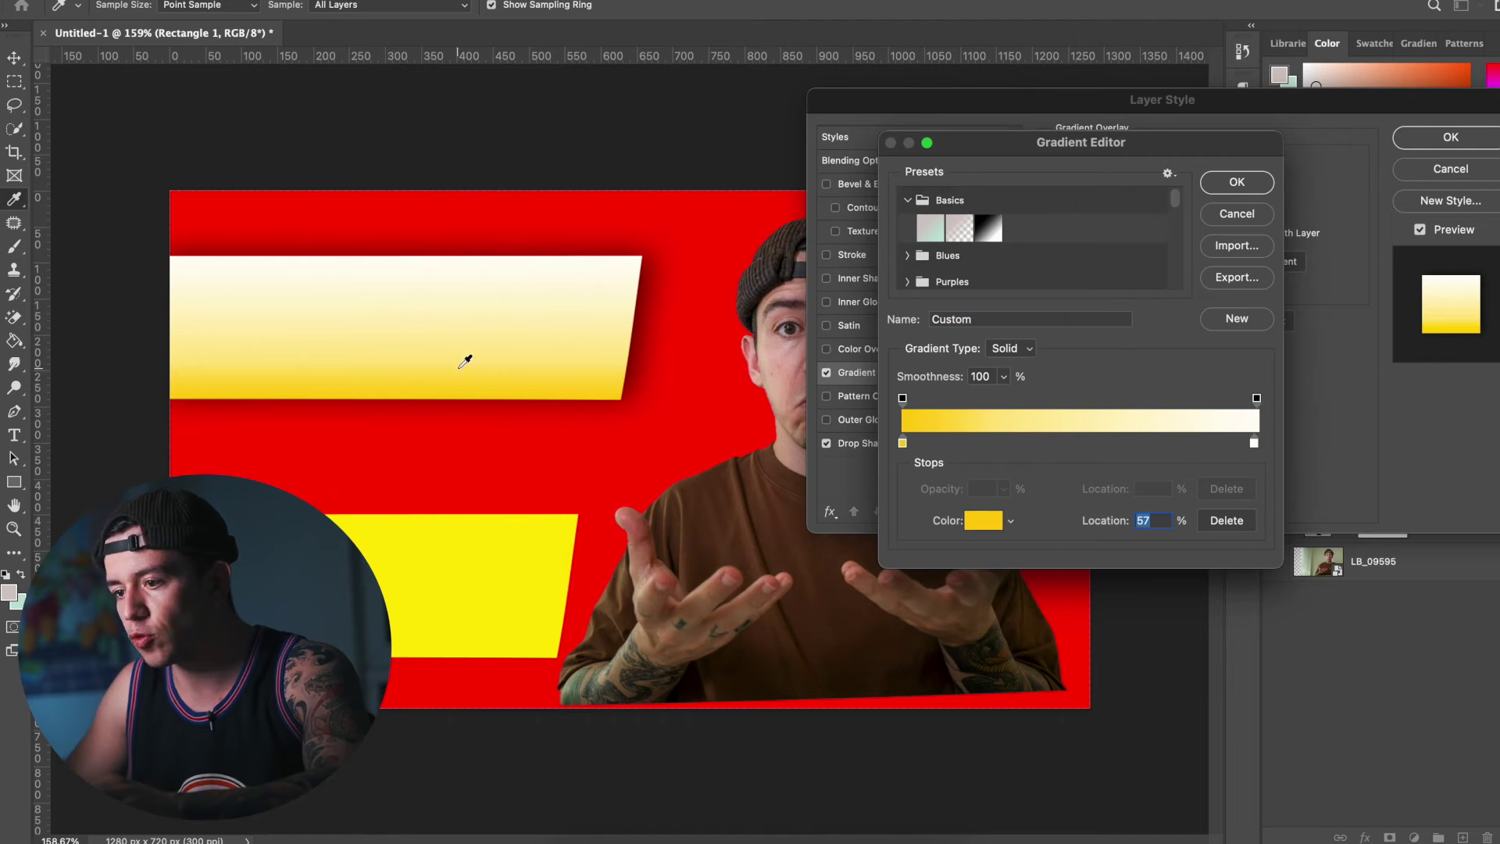
click(1254, 443)
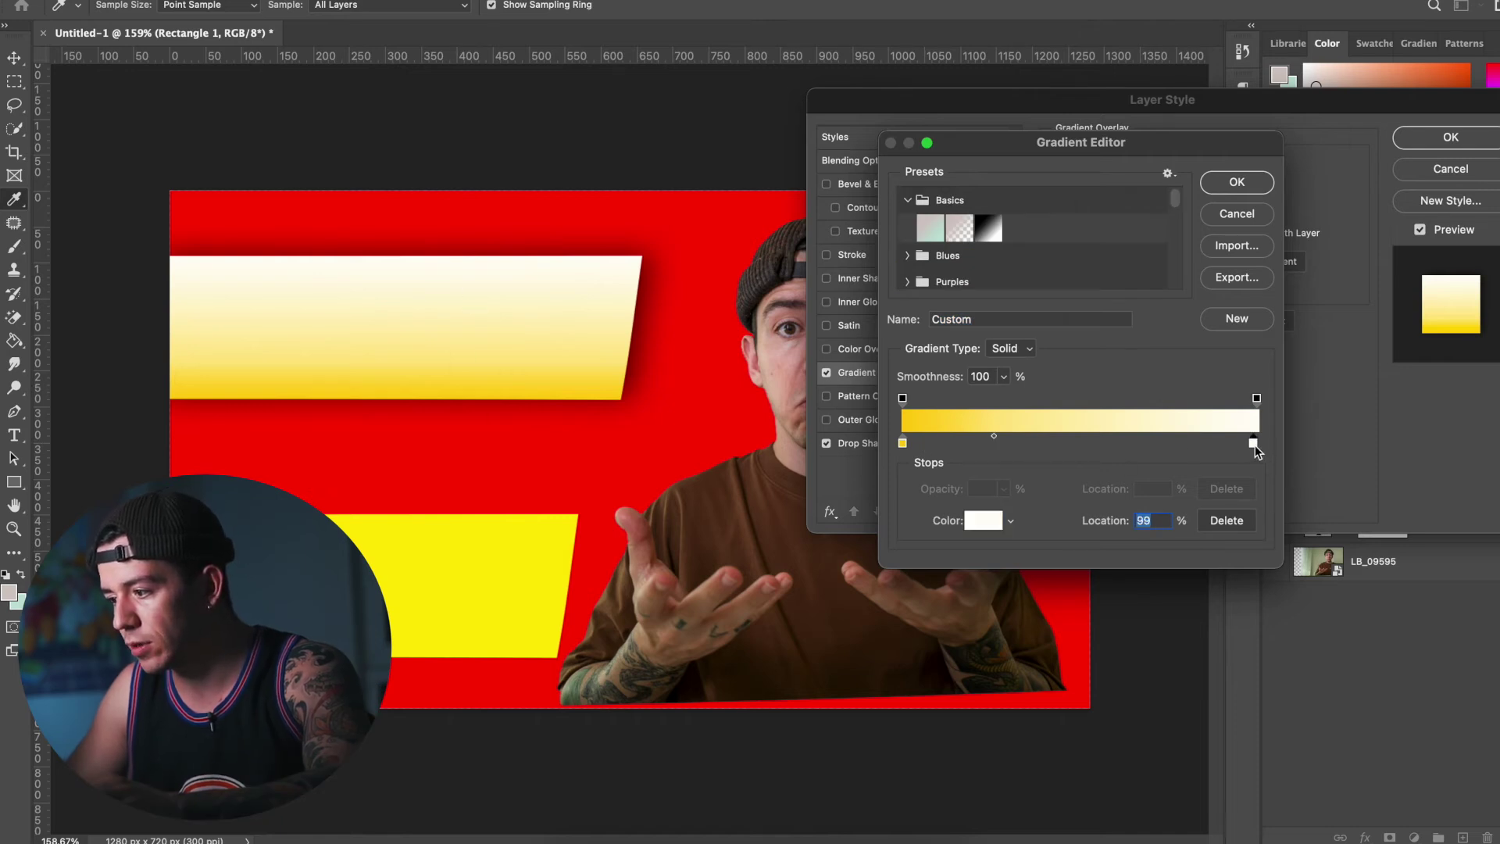
double_click(1254, 443)
click(1177, 594)
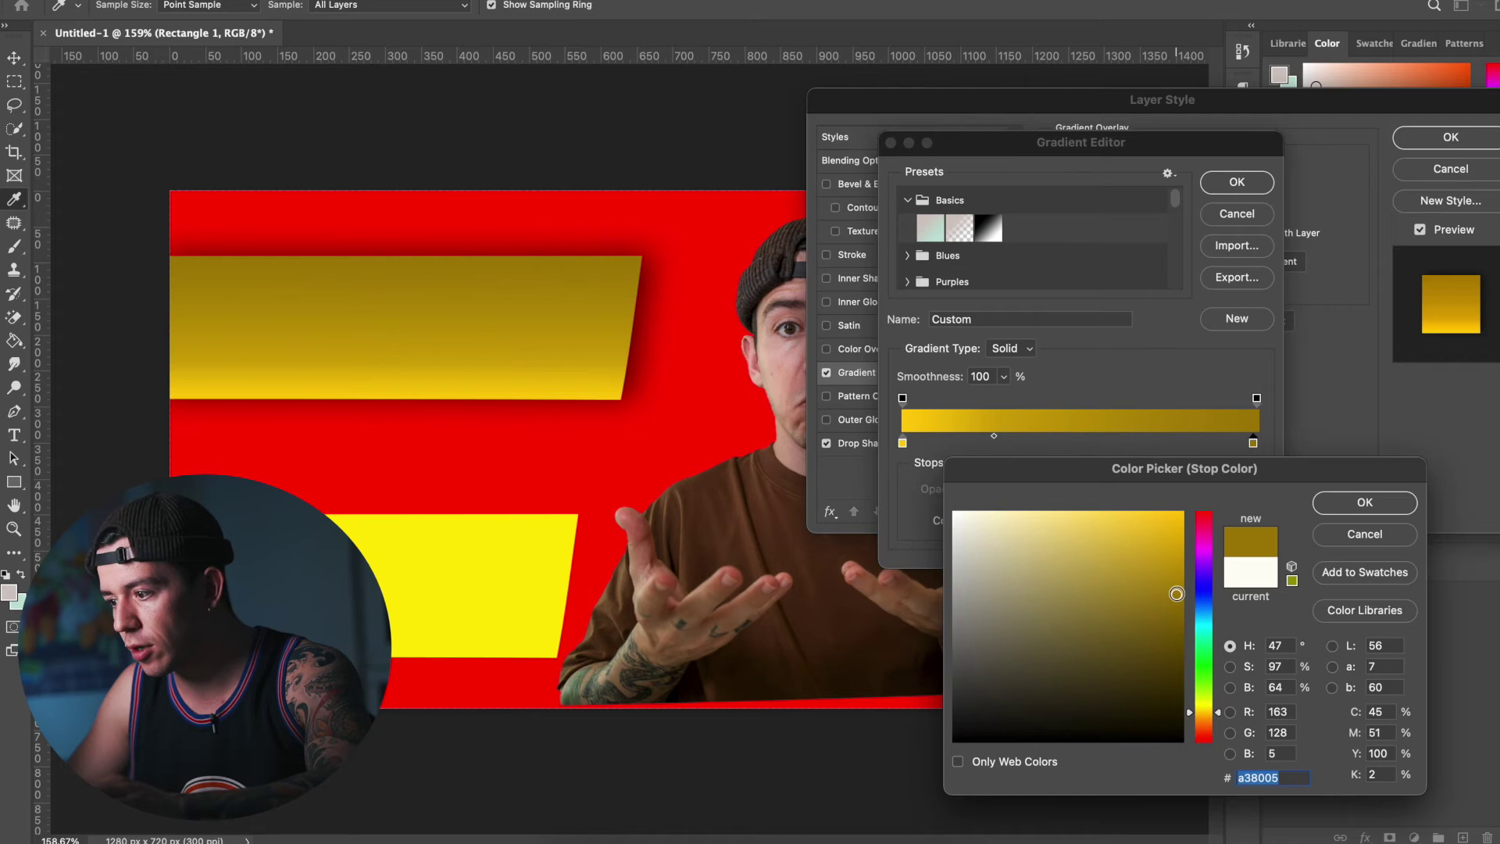
drag(1103, 523, 1126, 517)
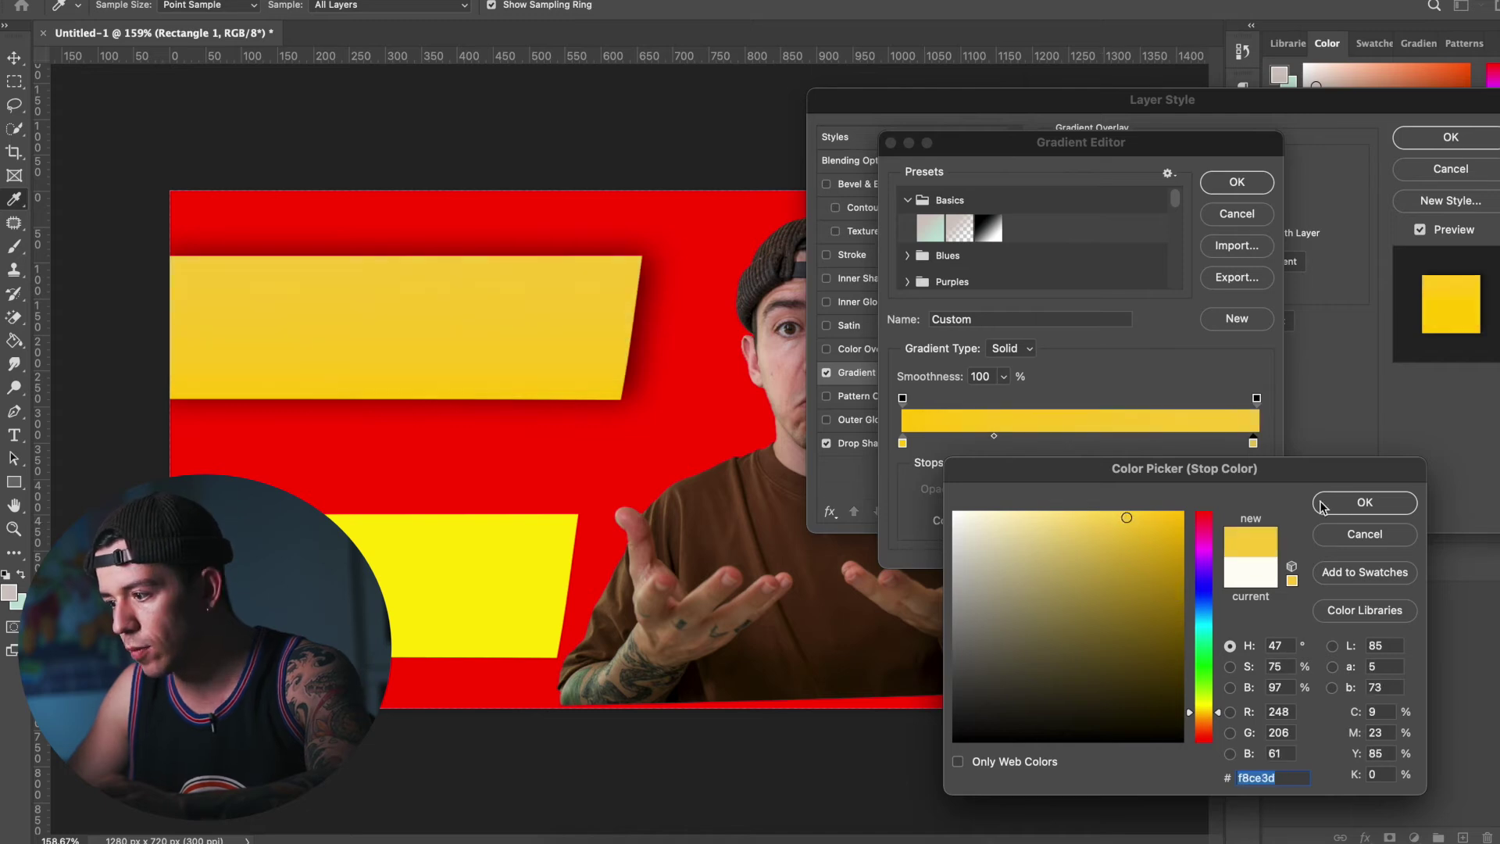
click(1336, 508)
click(1240, 184)
click(1446, 141)
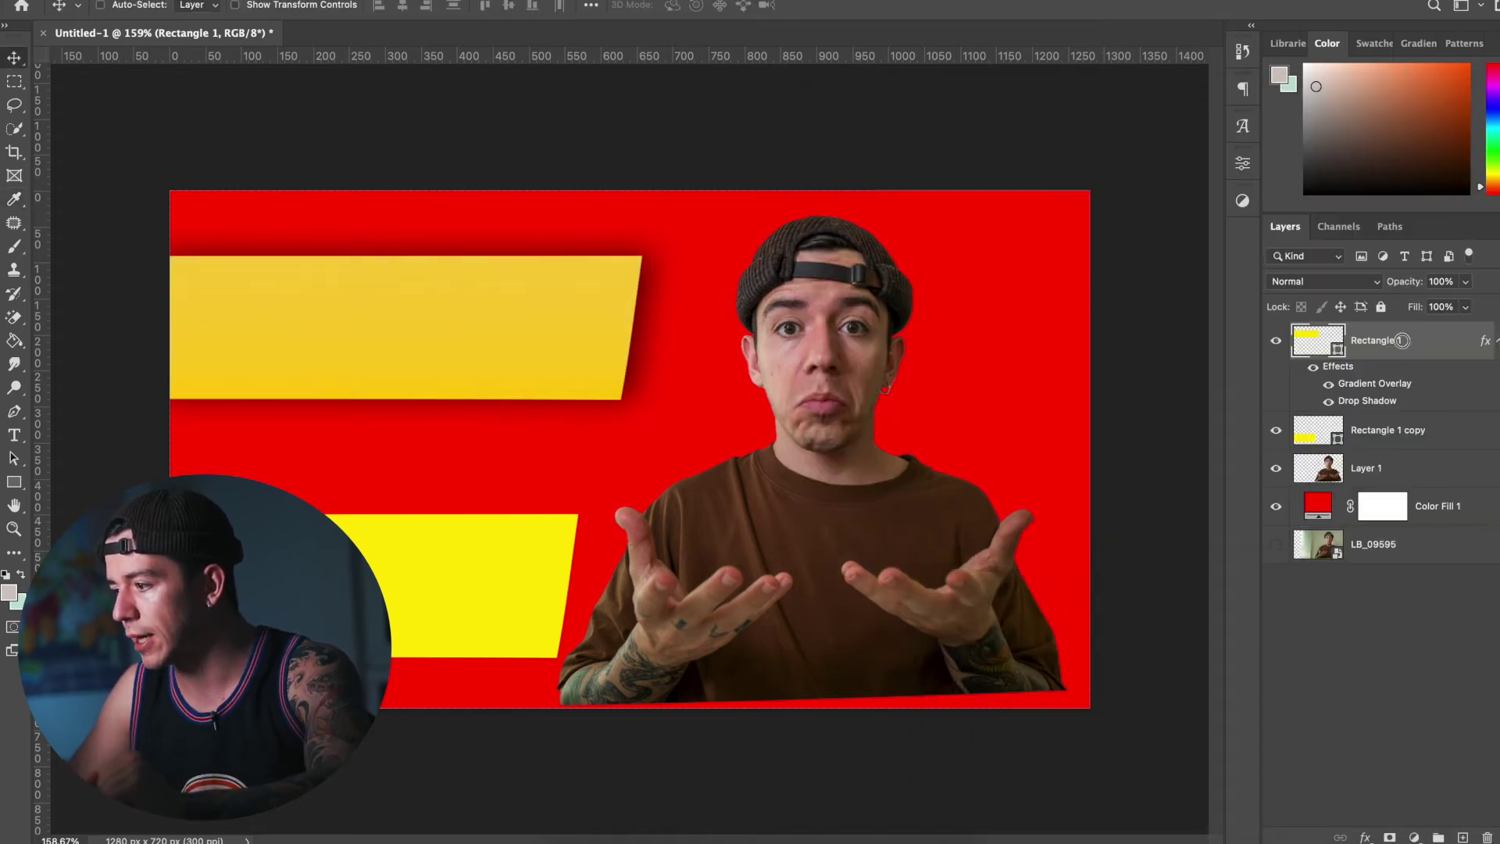
Copy the gradient overlay and drop shadow from Rectangle 1 onto the Rectangle 1 copy layer
click(1361, 428)
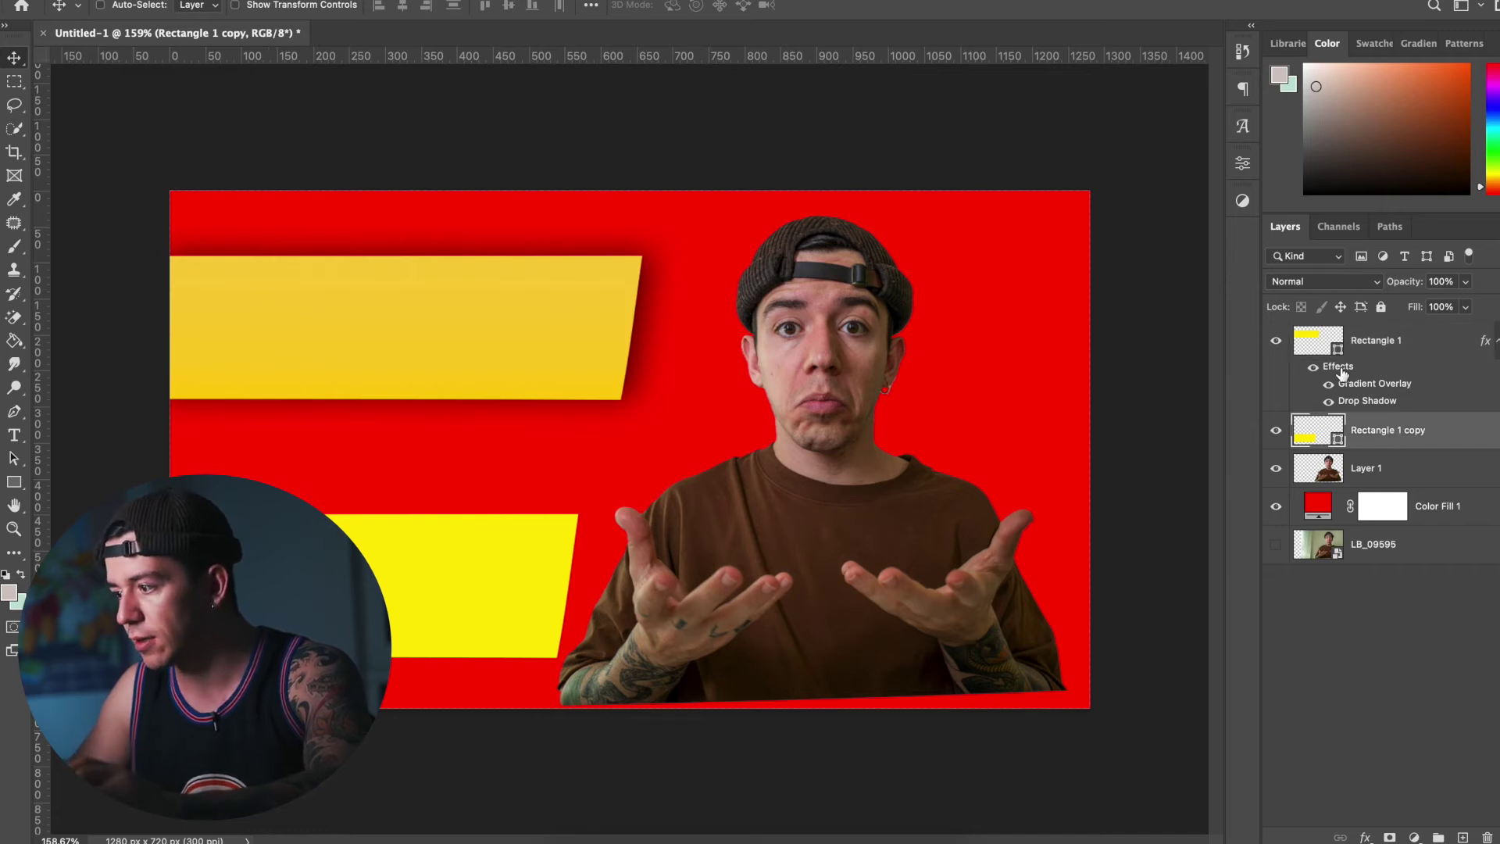
drag(1342, 373, 1371, 434)
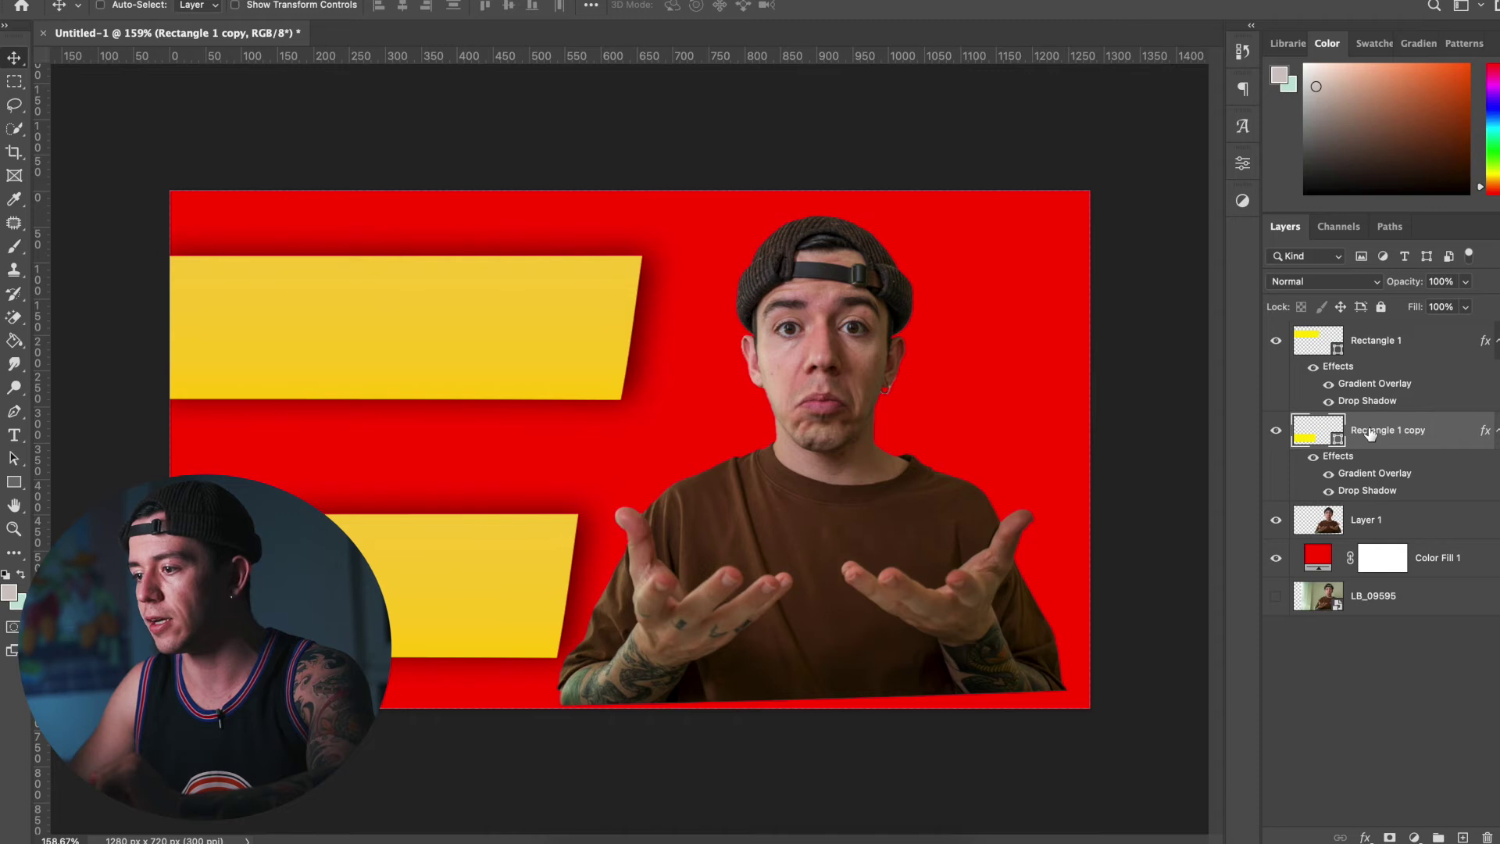
super+click(1442, 441)
Add a text layer reading "HOW TO" in Bebas Neue over the upper yellow shape
click(14, 436)
click(274, 341)
text(HOW TO)
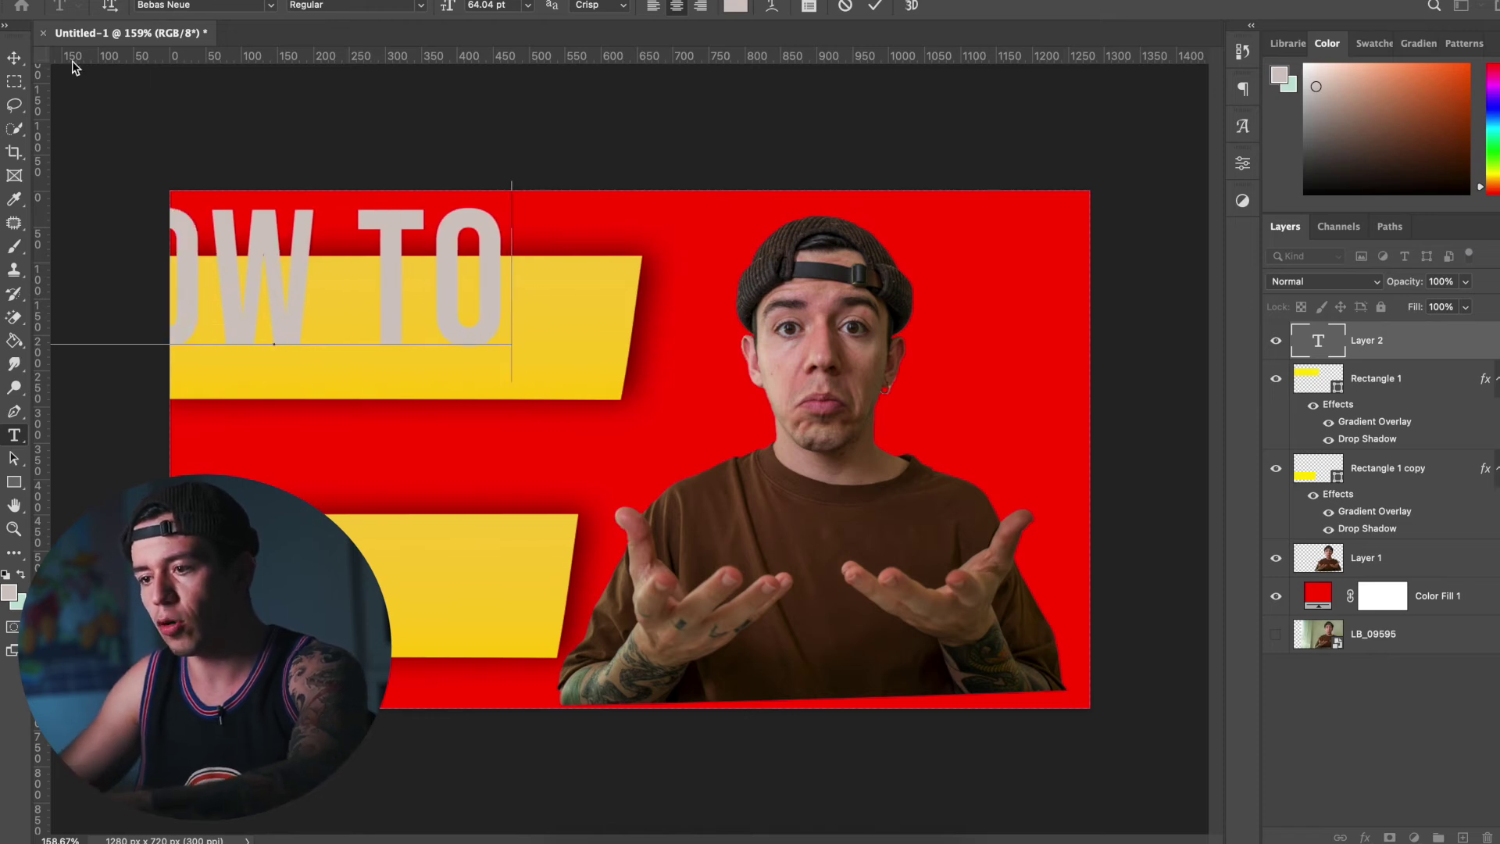
Scale the "HOW TO" text to about 62.56% and place it inside the upper yellow shape near its slanted end
click(14, 58)
key(super+t)
drag(511, 181, 380, 237)
drag(324, 307, 547, 329)
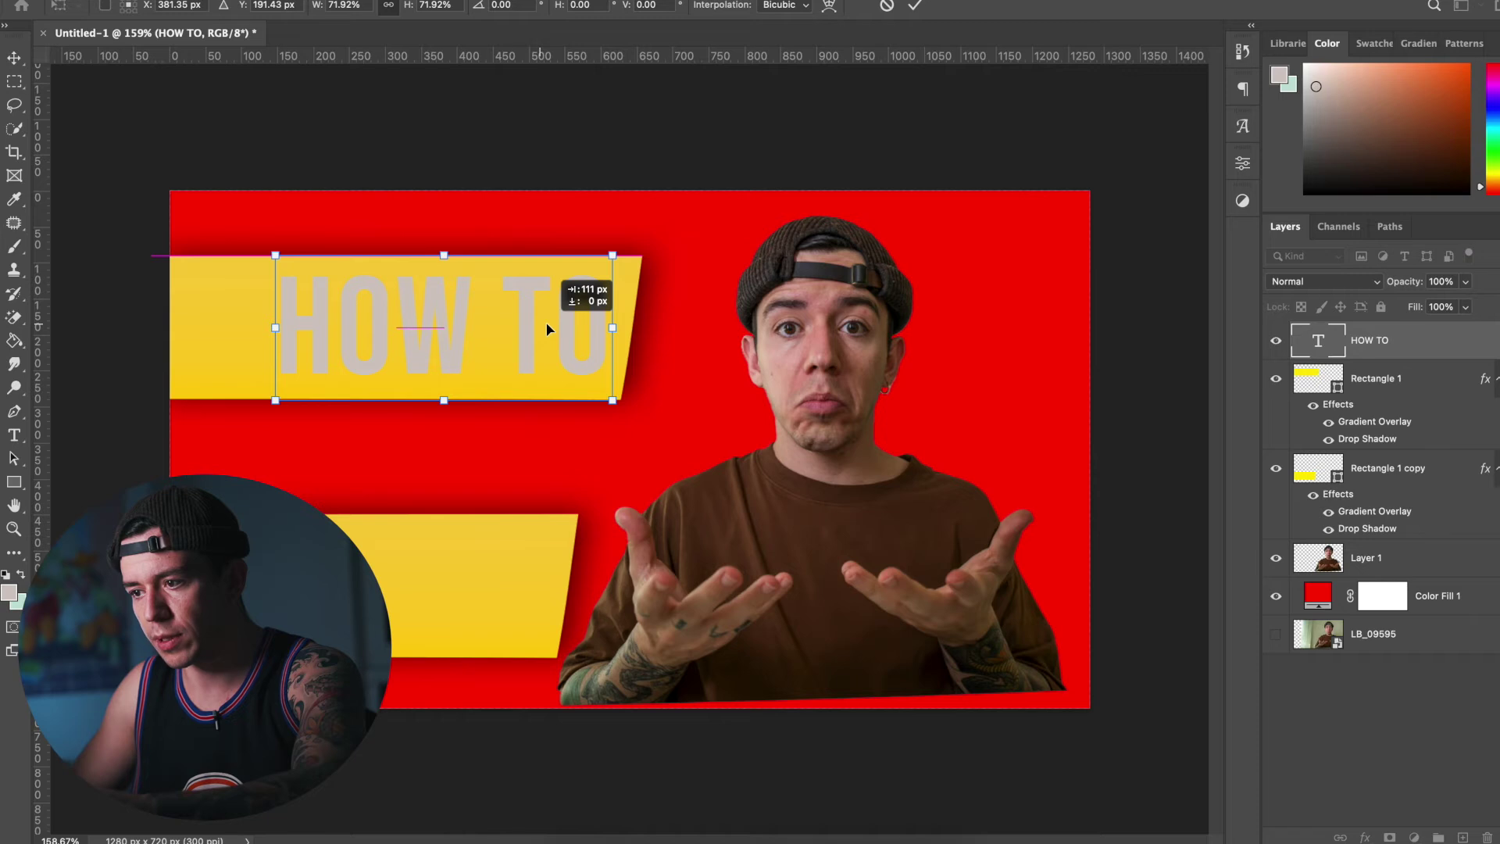
drag(613, 256, 563, 272)
drag(547, 325, 568, 305)
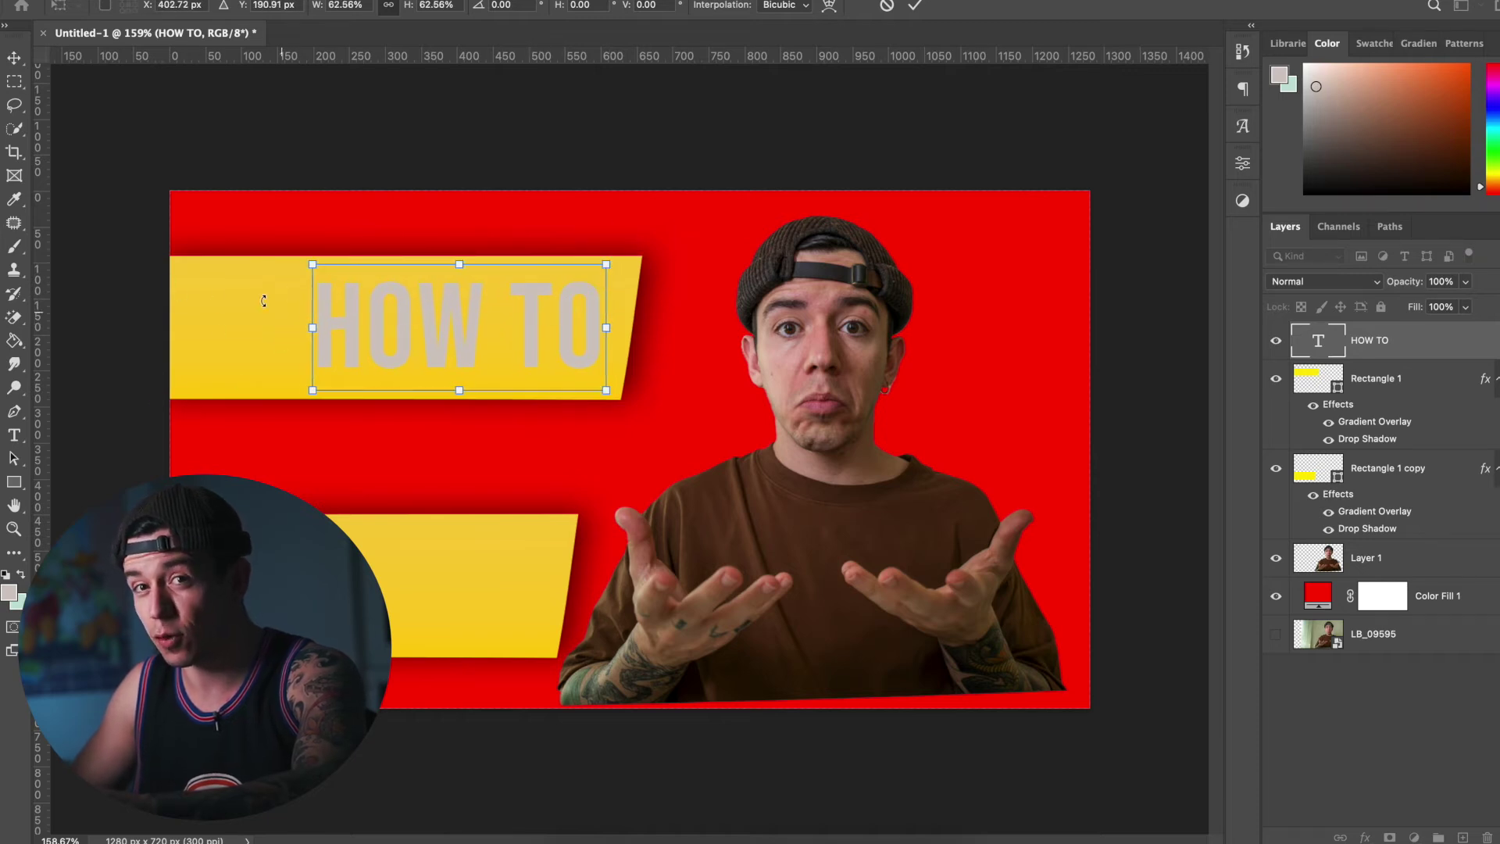
click(14, 58)
Change the color of the "HOW TO" text to a bright, fully saturated red
double_click(568, 331)
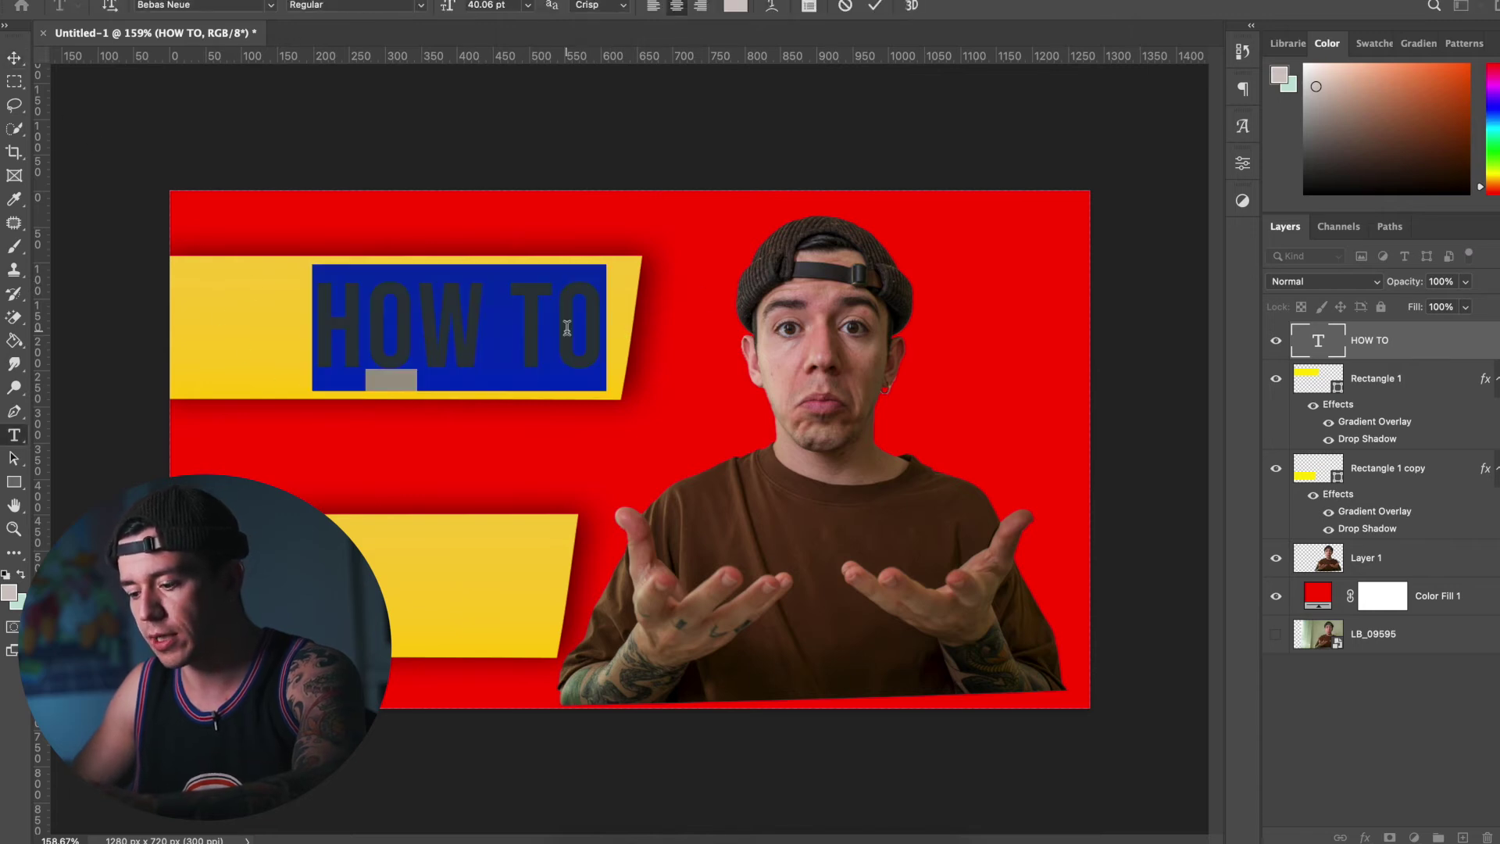
key(ctrl+t)
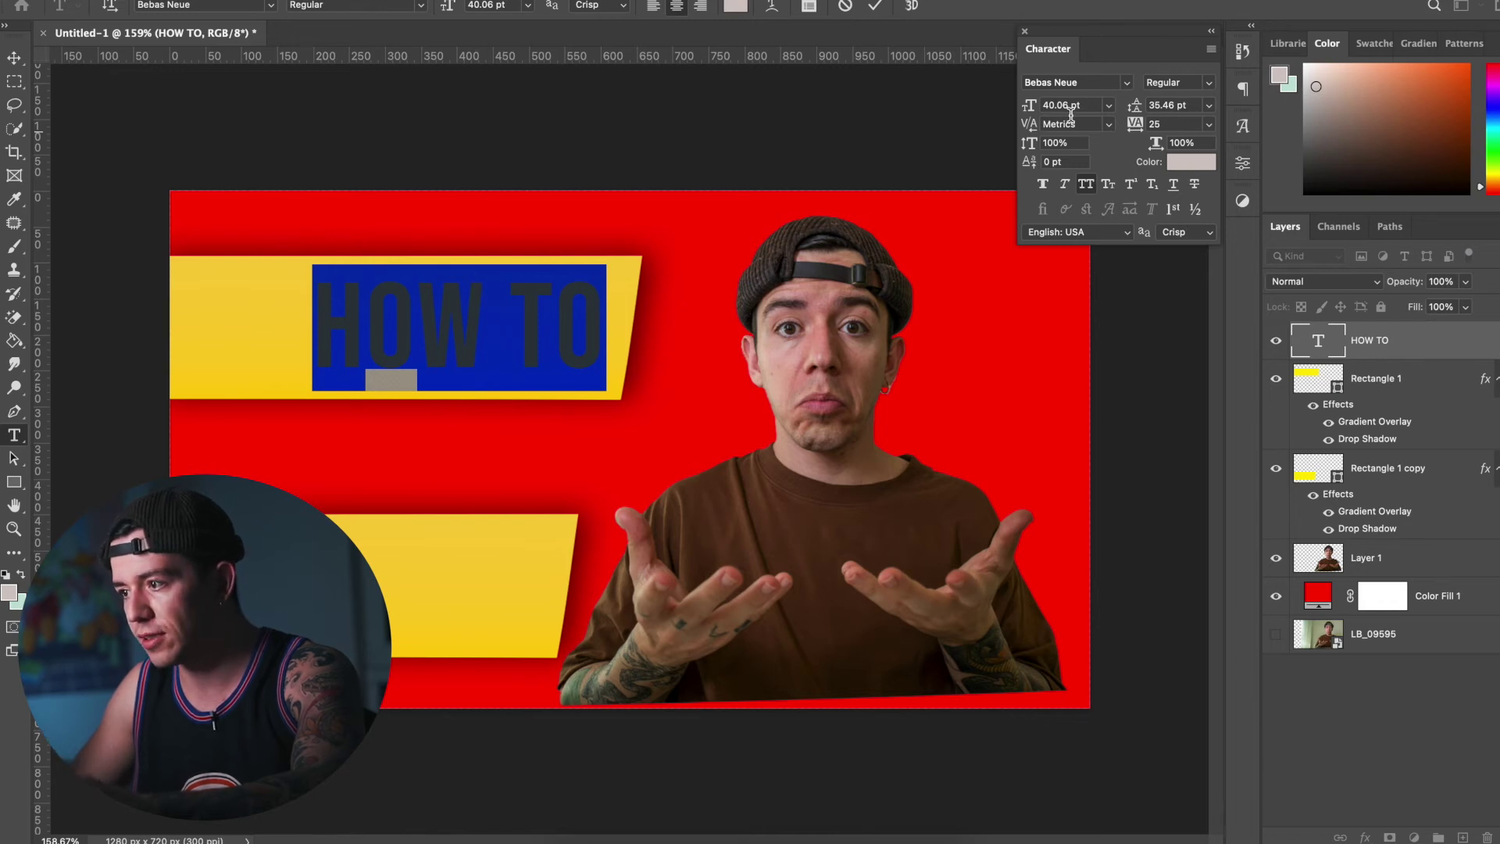
click(14, 57)
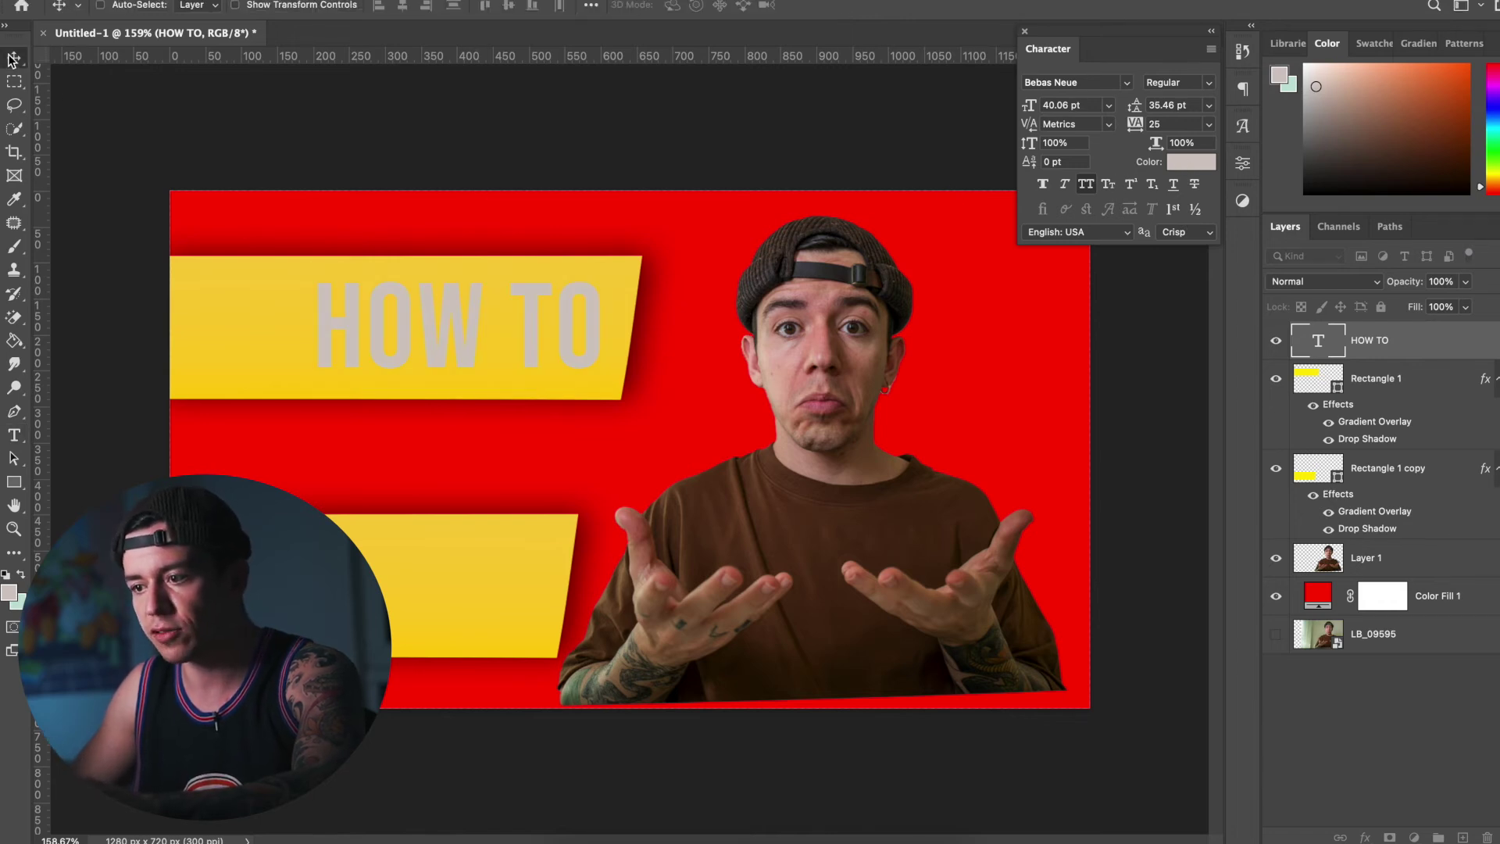
double_click(461, 303)
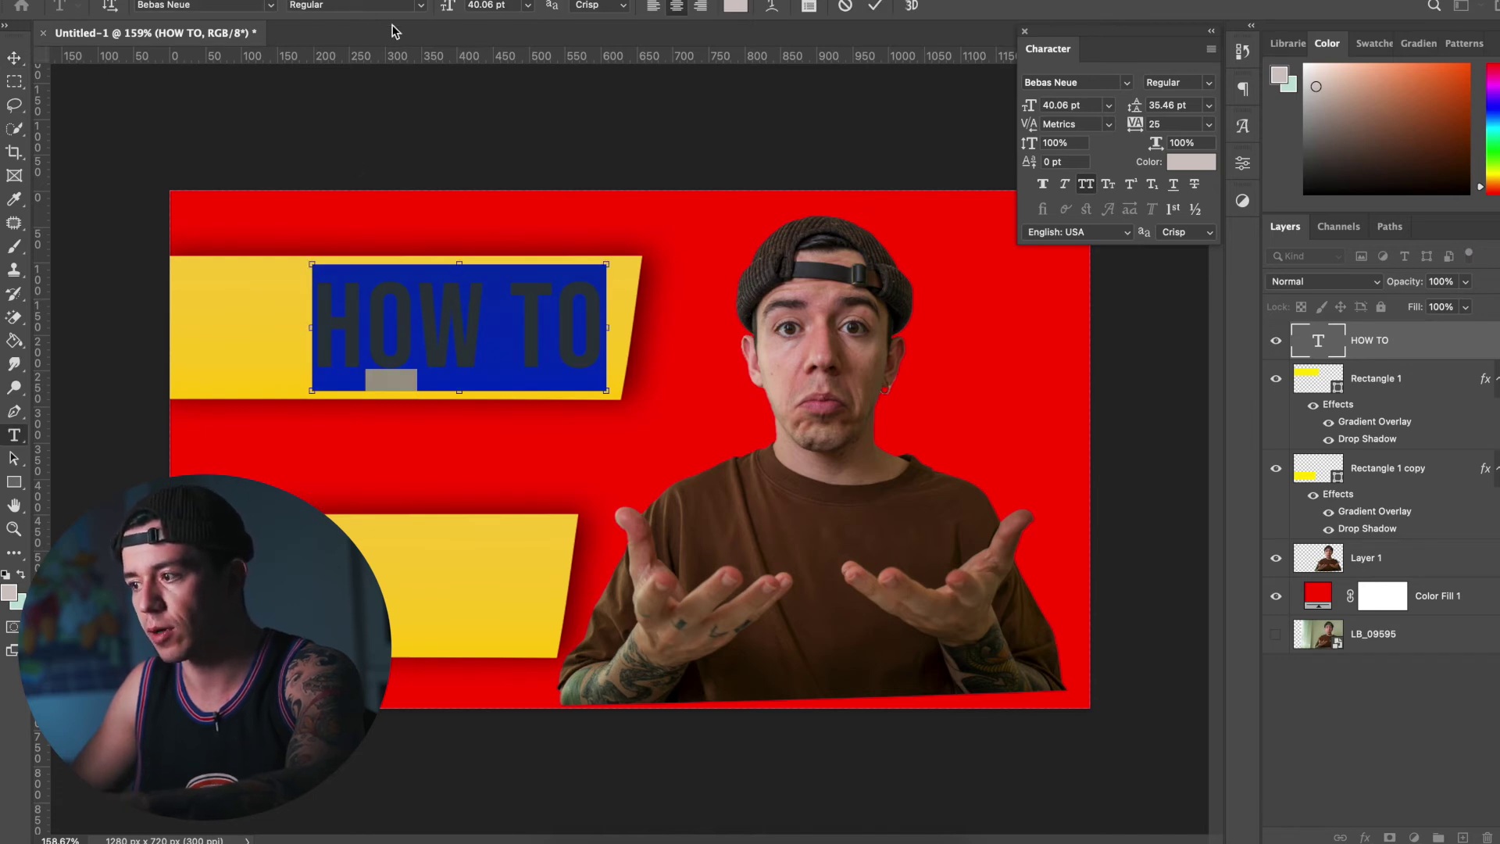
key(super+t)
key(super+t)
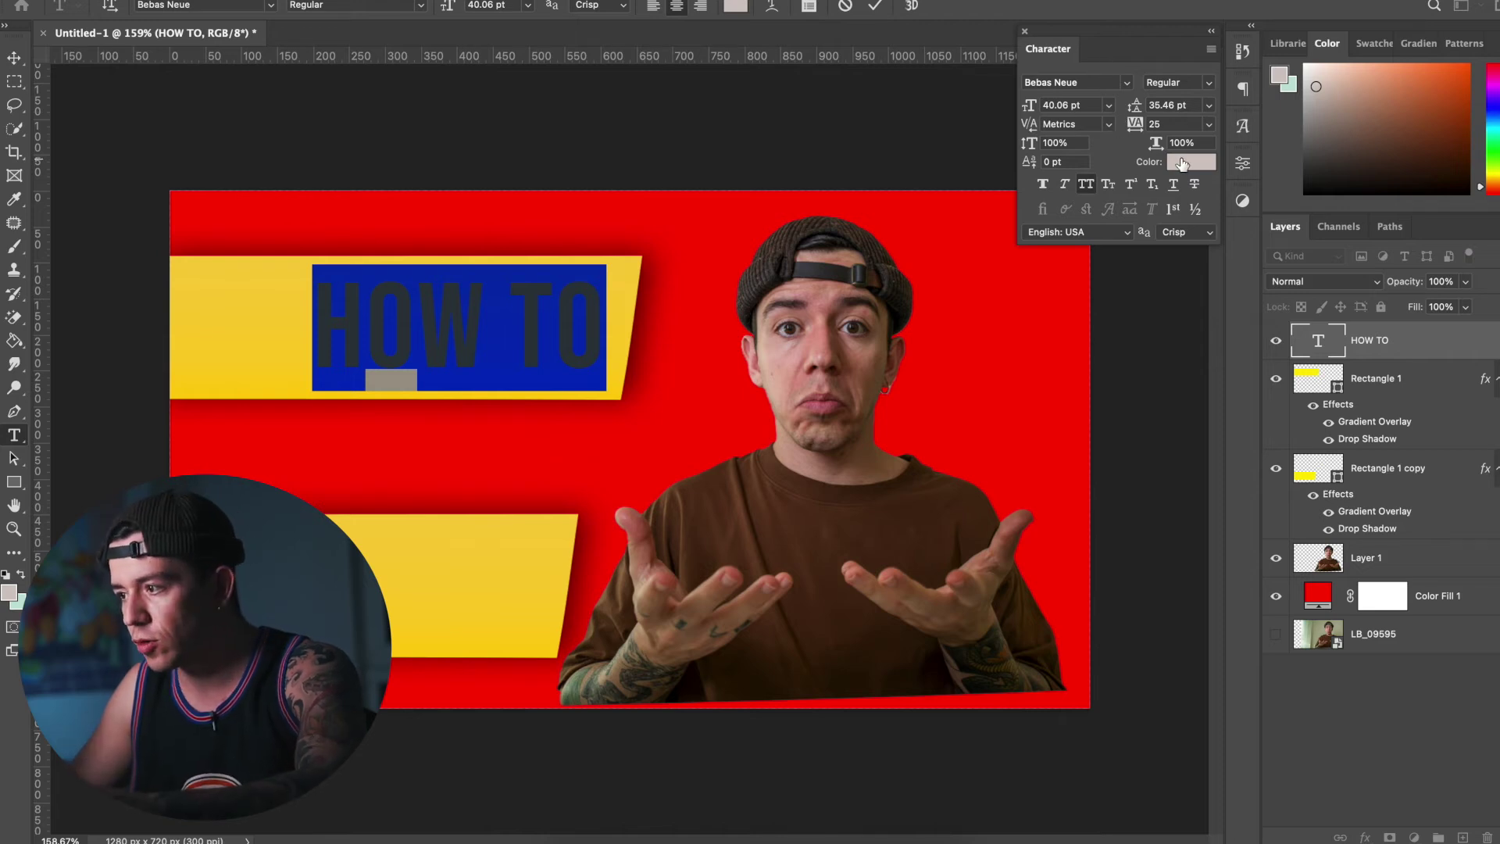
click(1184, 162)
drag(1190, 543, 1207, 429)
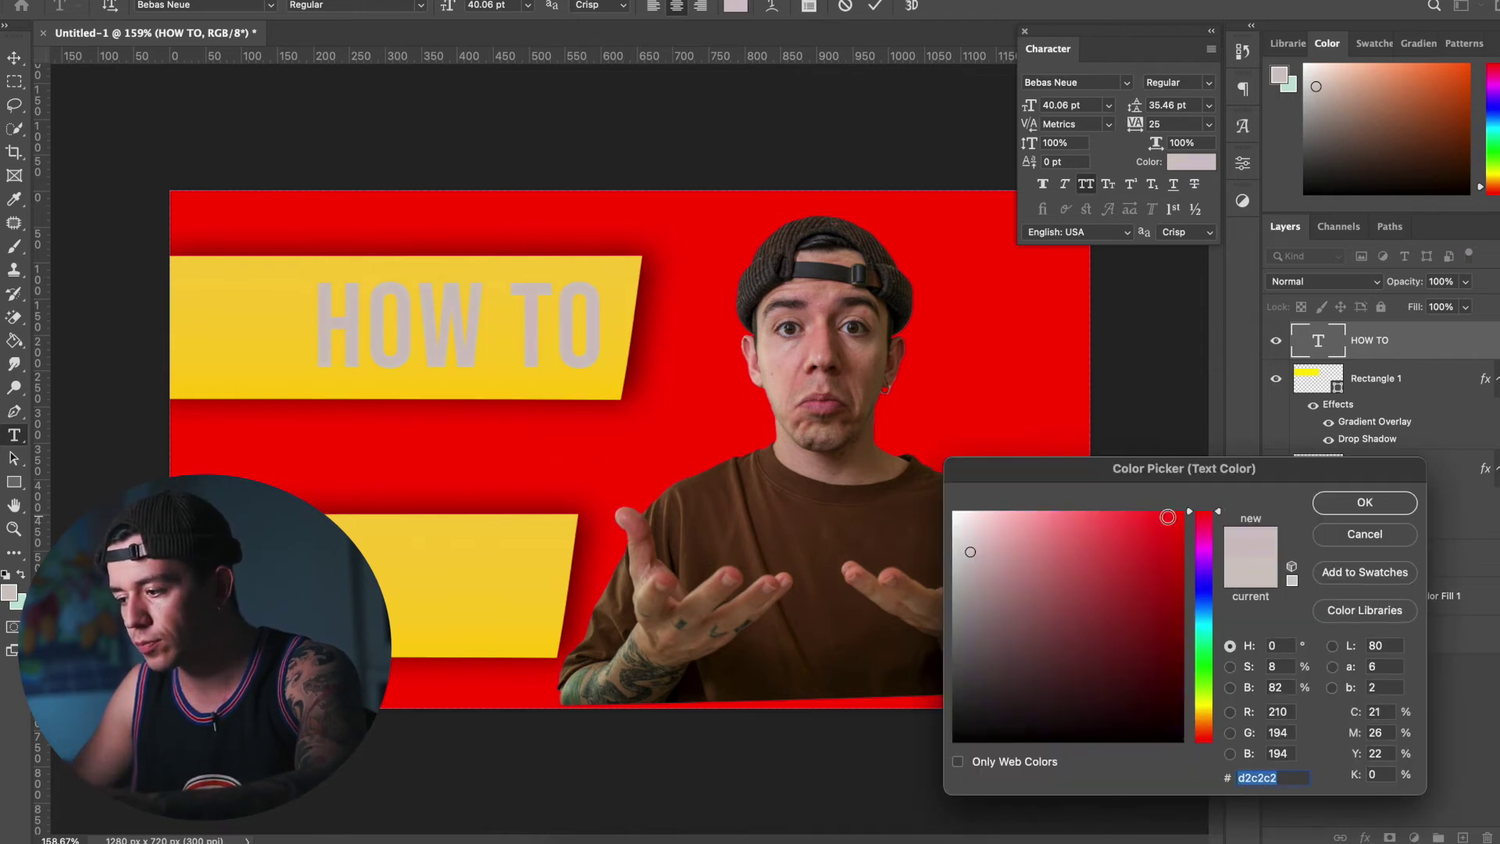
click(1185, 513)
click(1372, 502)
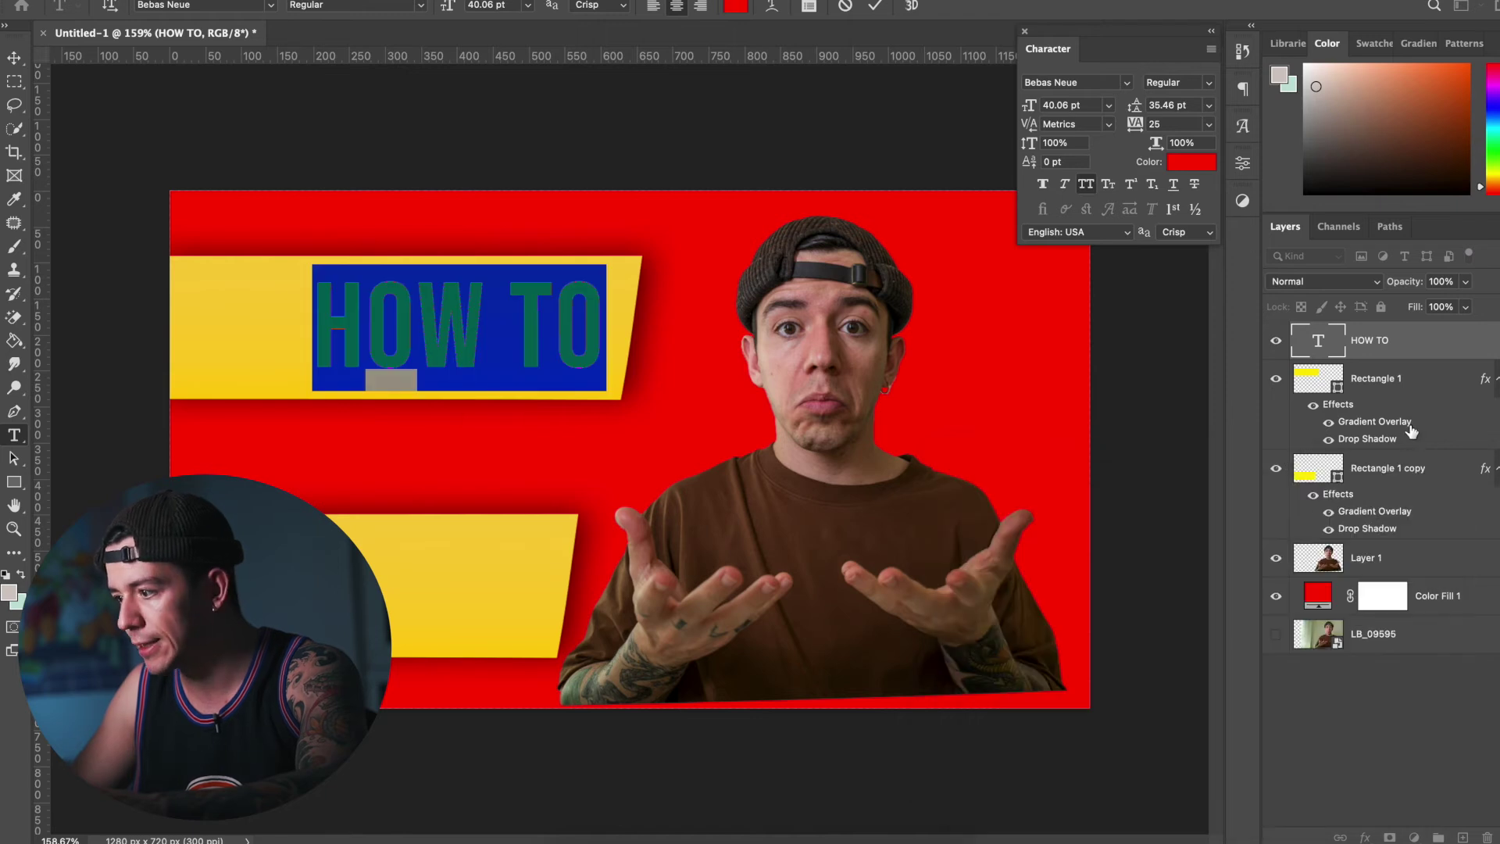
key(Escape)
key(v)
Add a drop shadow to the "HOW TO" text with opacity 100%, angle 0°, distance 1 px, spread 100% and size 1 px
click(1365, 837)
click(1382, 802)
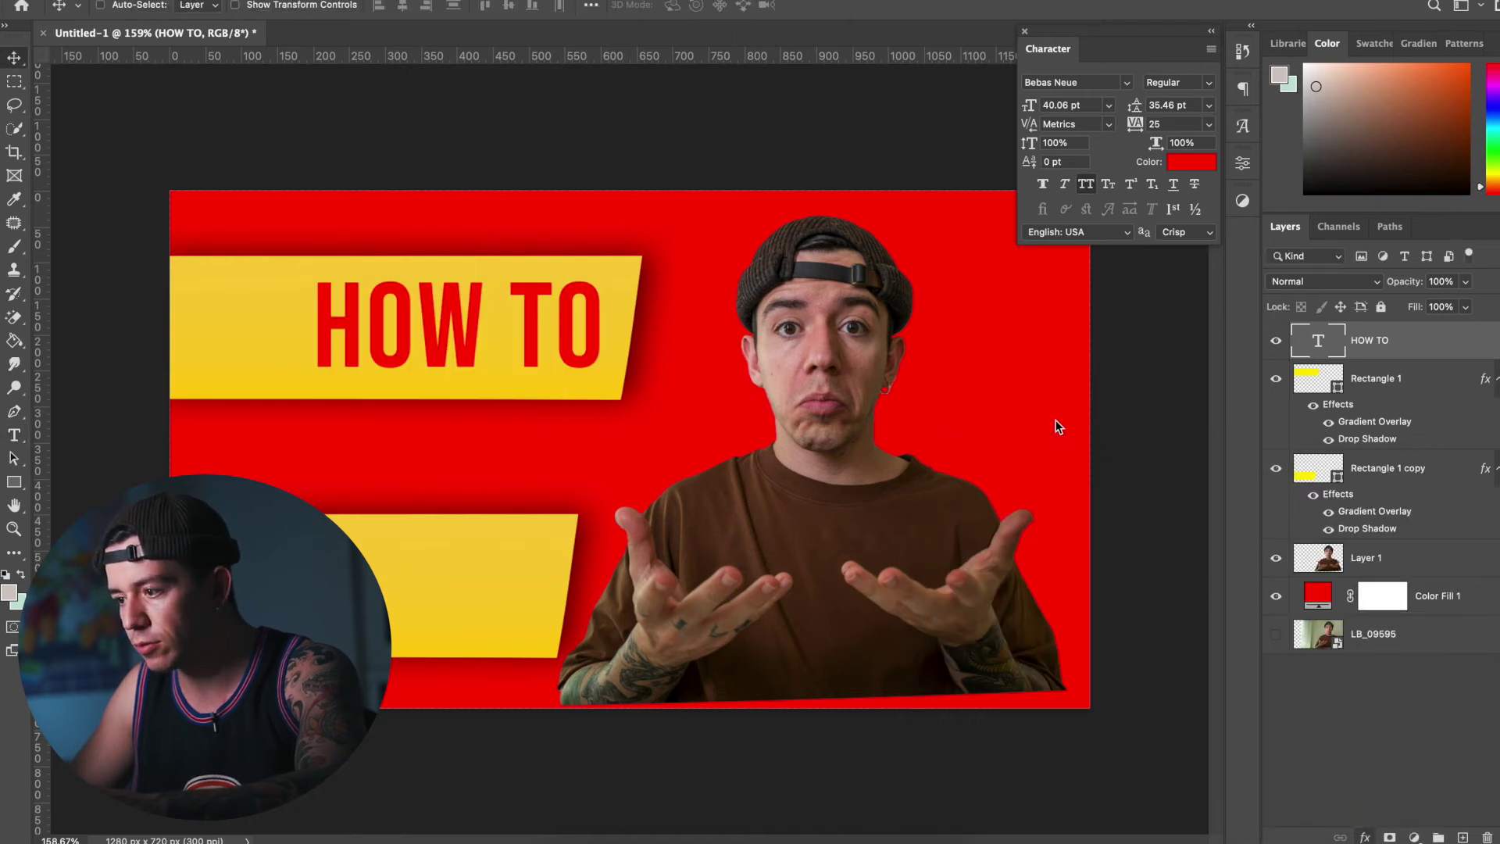
drag(1140, 287, 1207, 269)
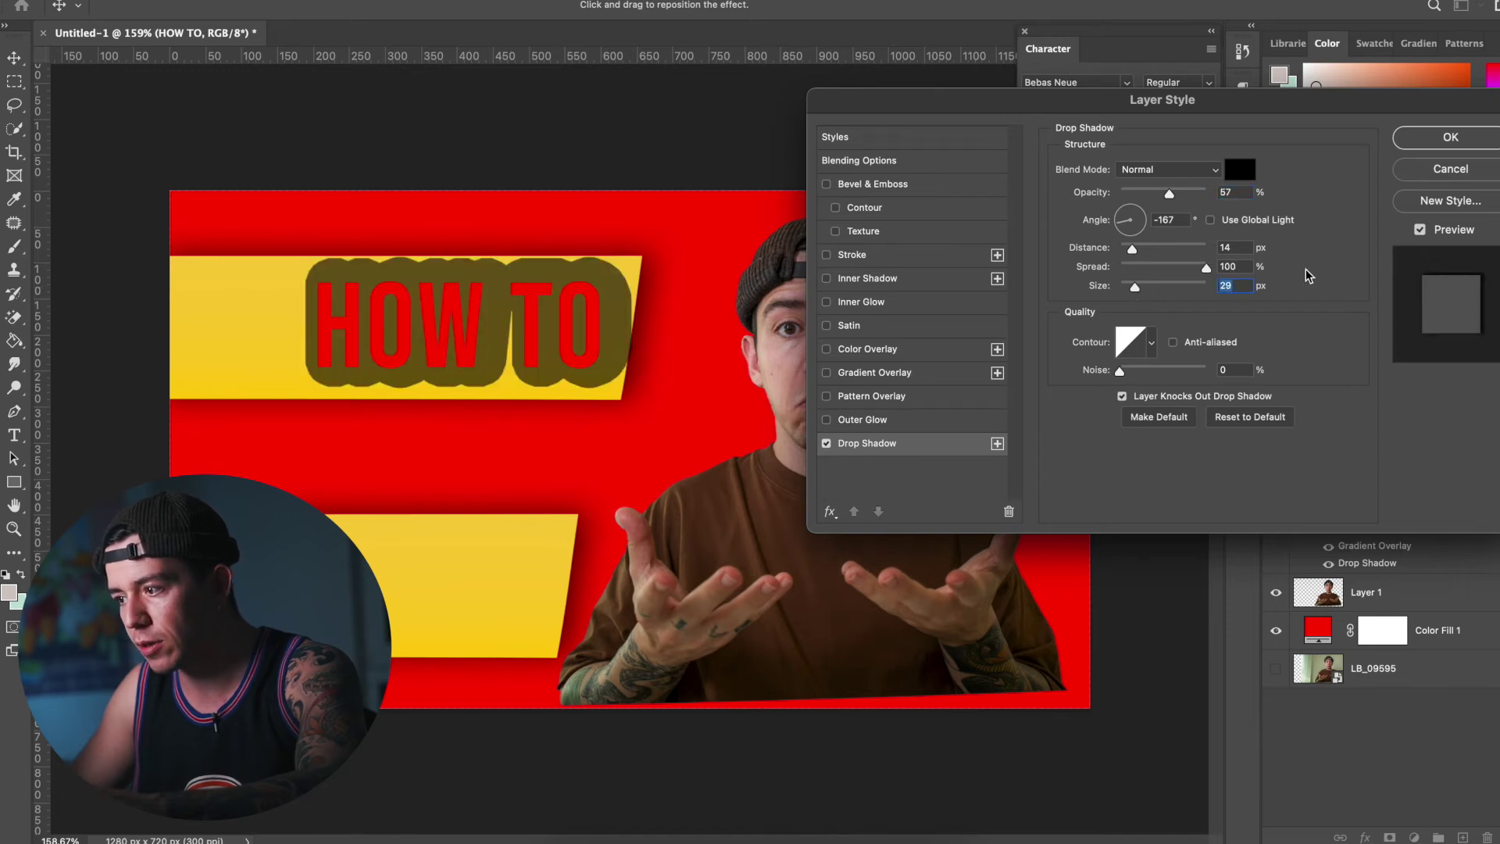
drag(1169, 194, 1407, 200)
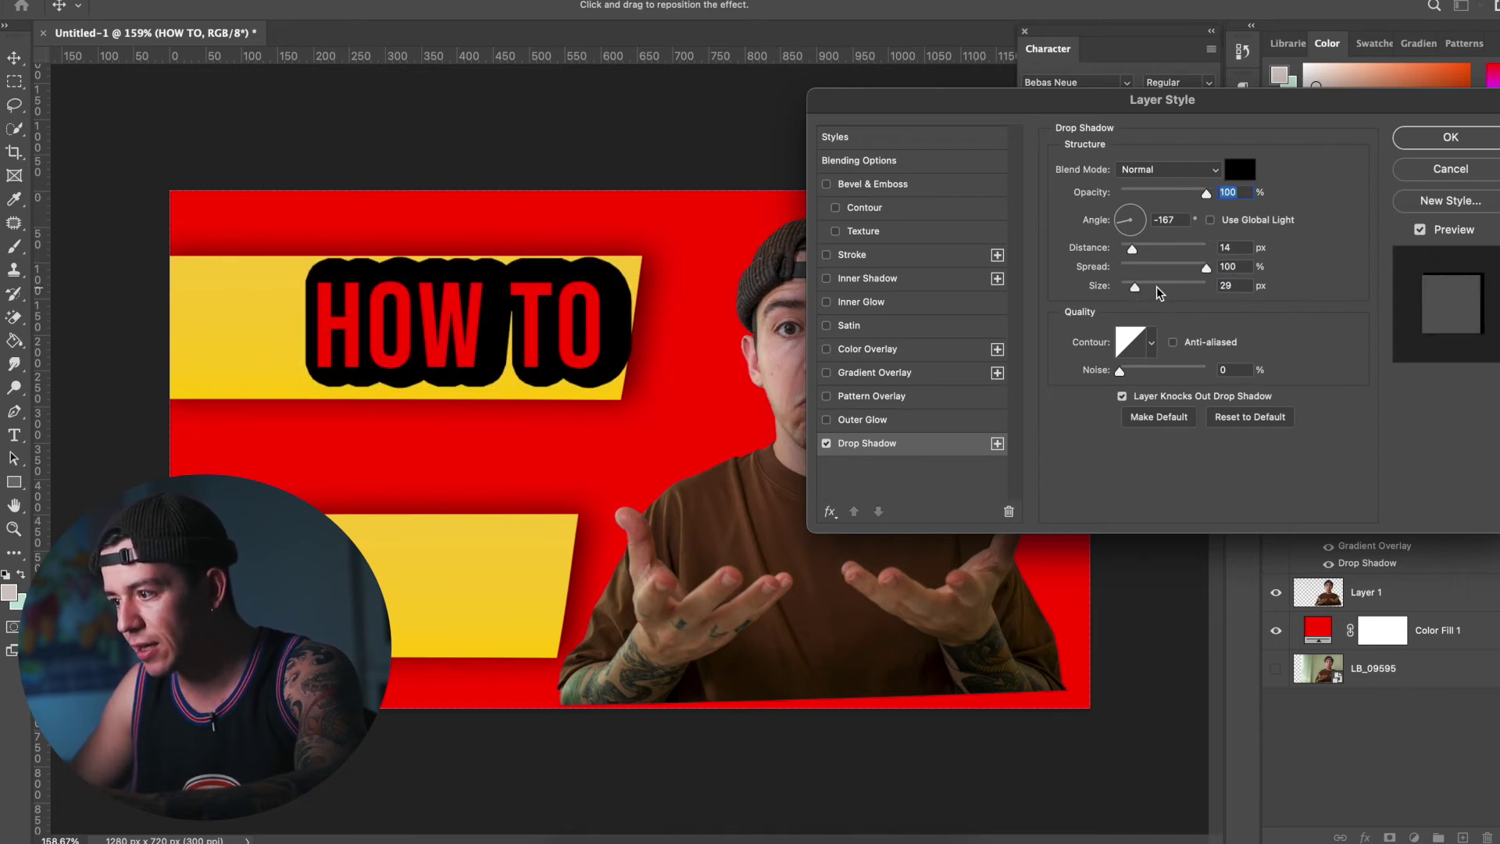
mouse_move(1135, 288)
mouse_down()
mouse_move(1119, 249)
mouse_move(1121, 291)
mouse_up()
drag(492, 325, 490, 327)
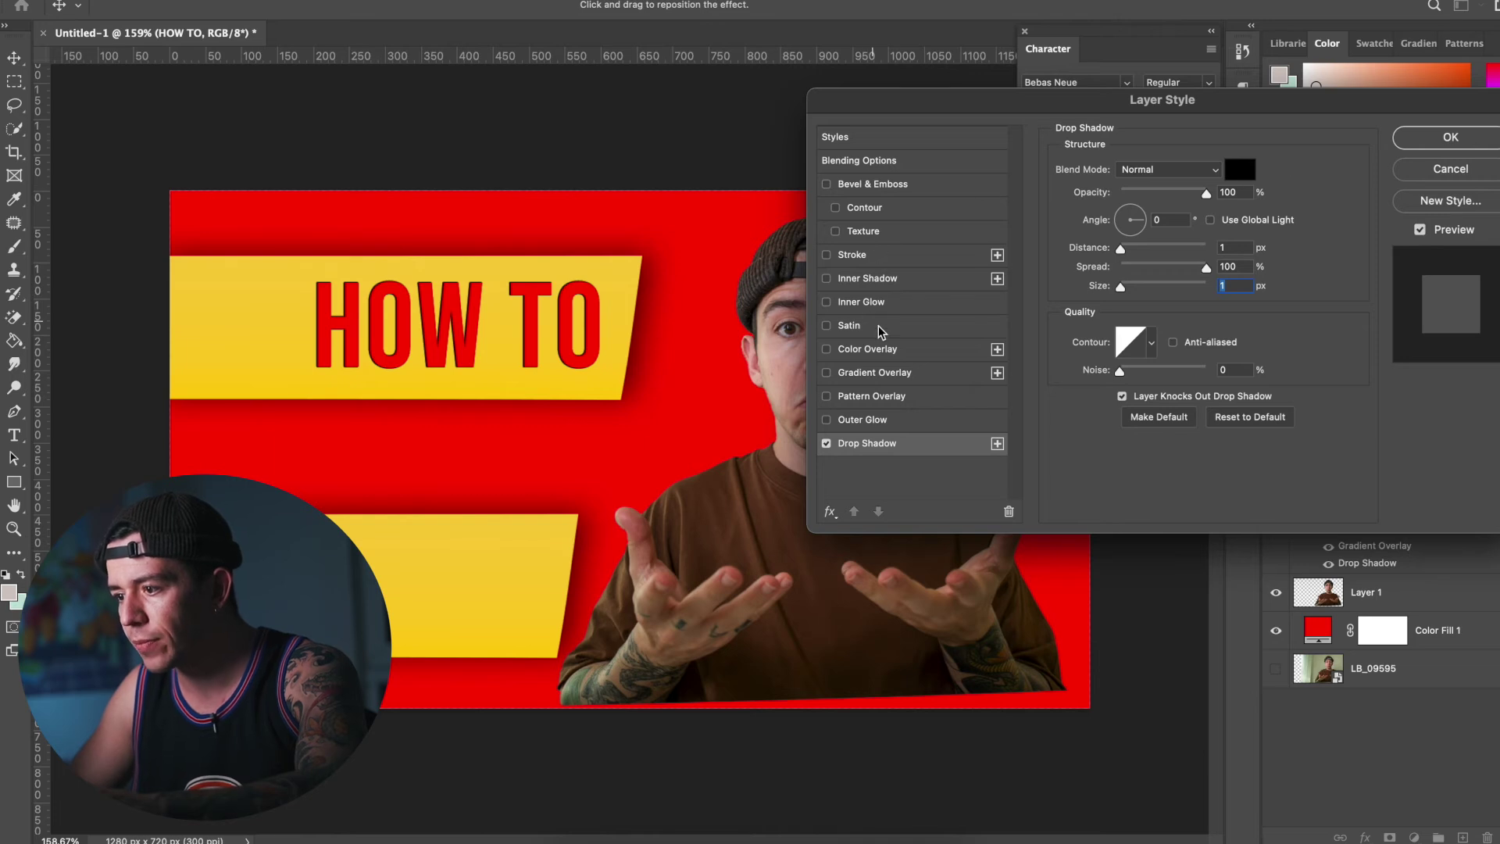
Add a gradient overlay to the "HOW TO" text using the red-to-dark-red preset, with the light red stop at about 22%
click(826, 373)
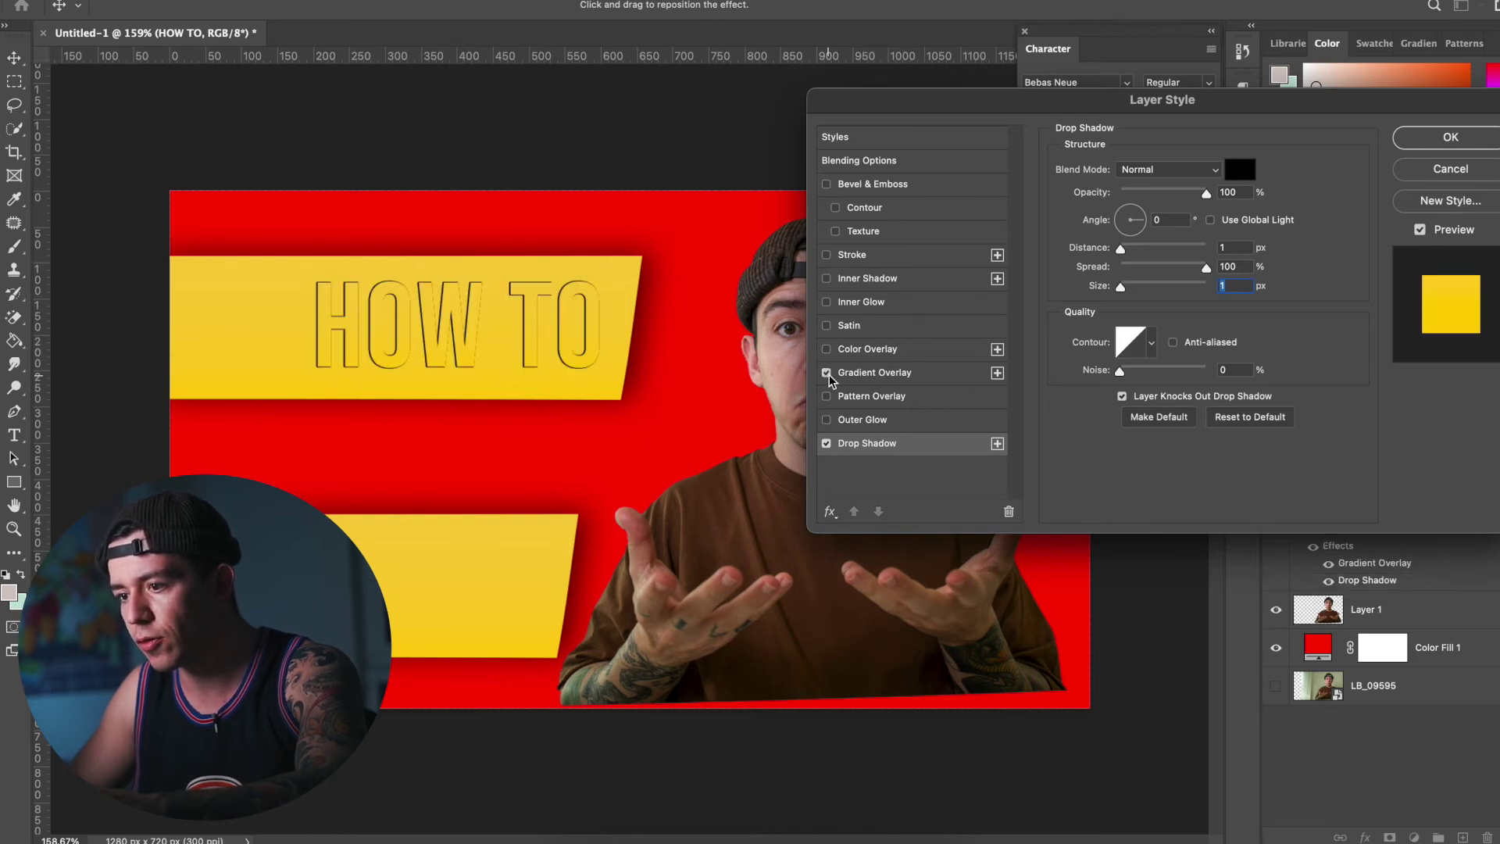
click(874, 374)
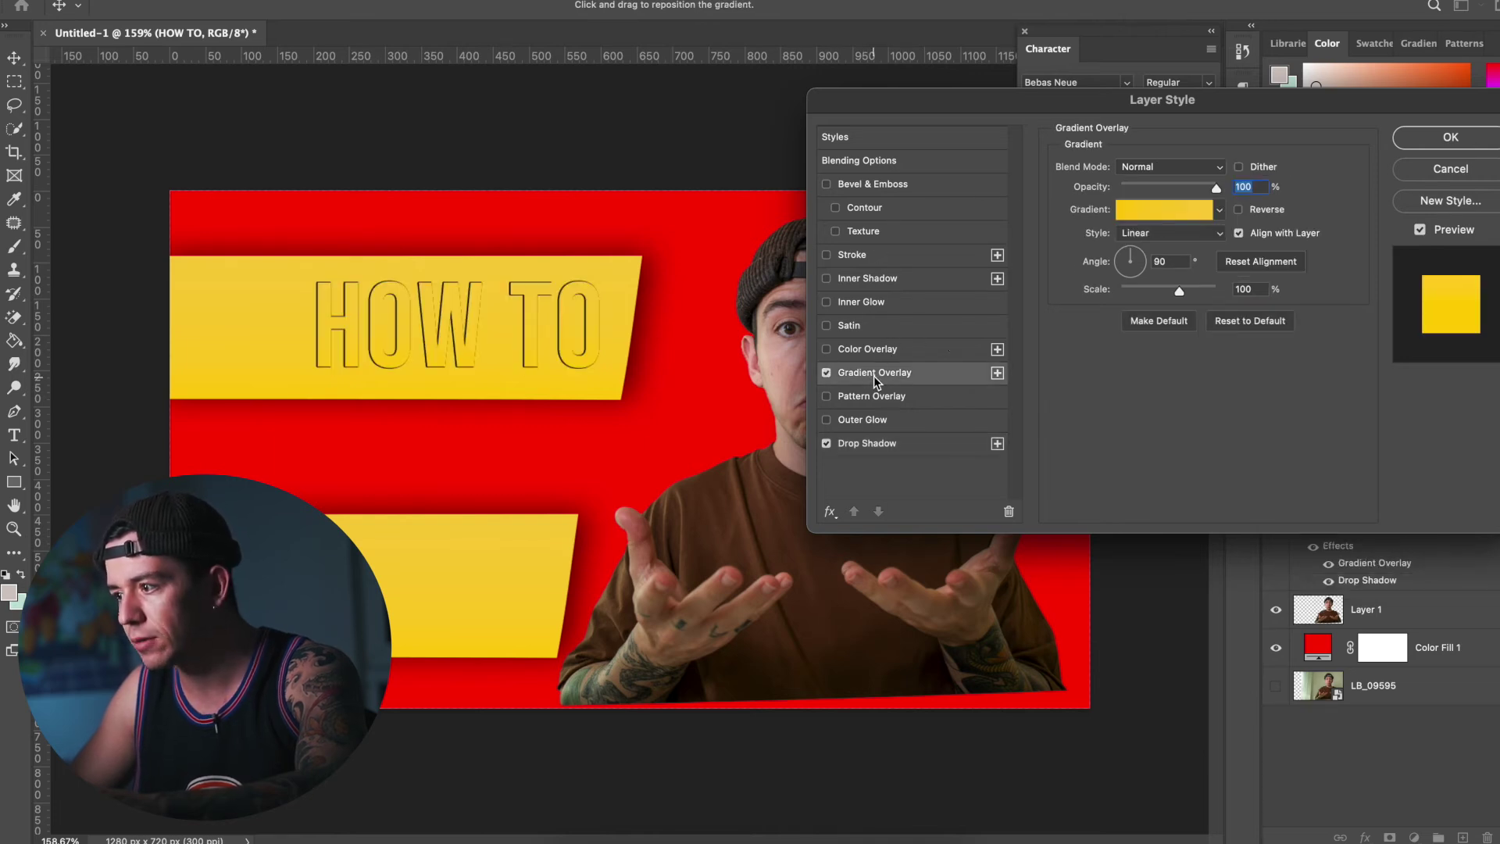
click(1174, 211)
scroll(1055, 258, down, 10)
click(1056, 275)
drag(1011, 443, 980, 445)
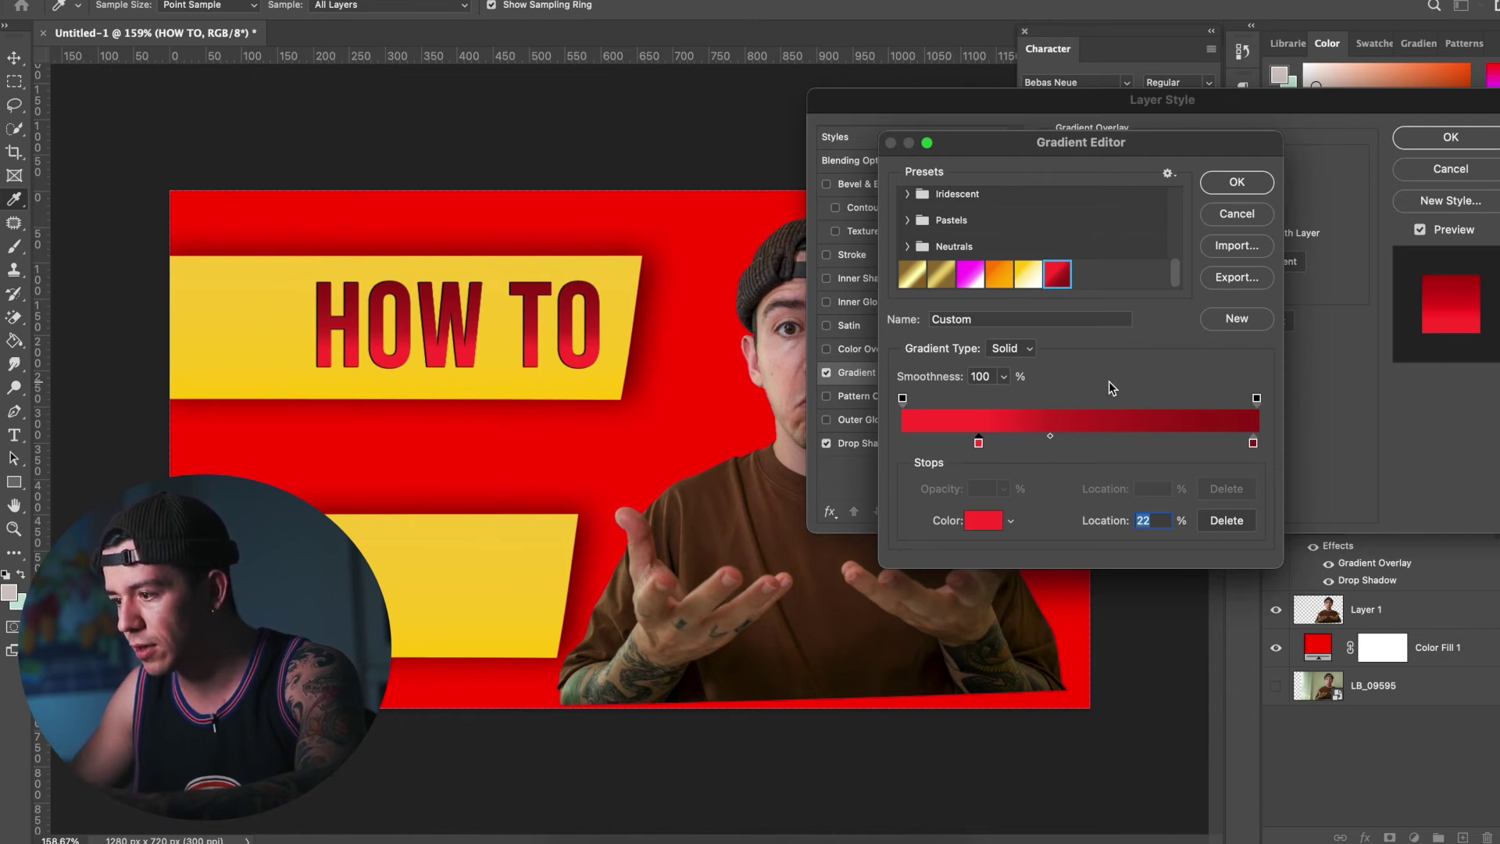
Save a variant of the gradient with an ffffff light stop as a new preset, and apply the red version to the text
double_click(977, 443)
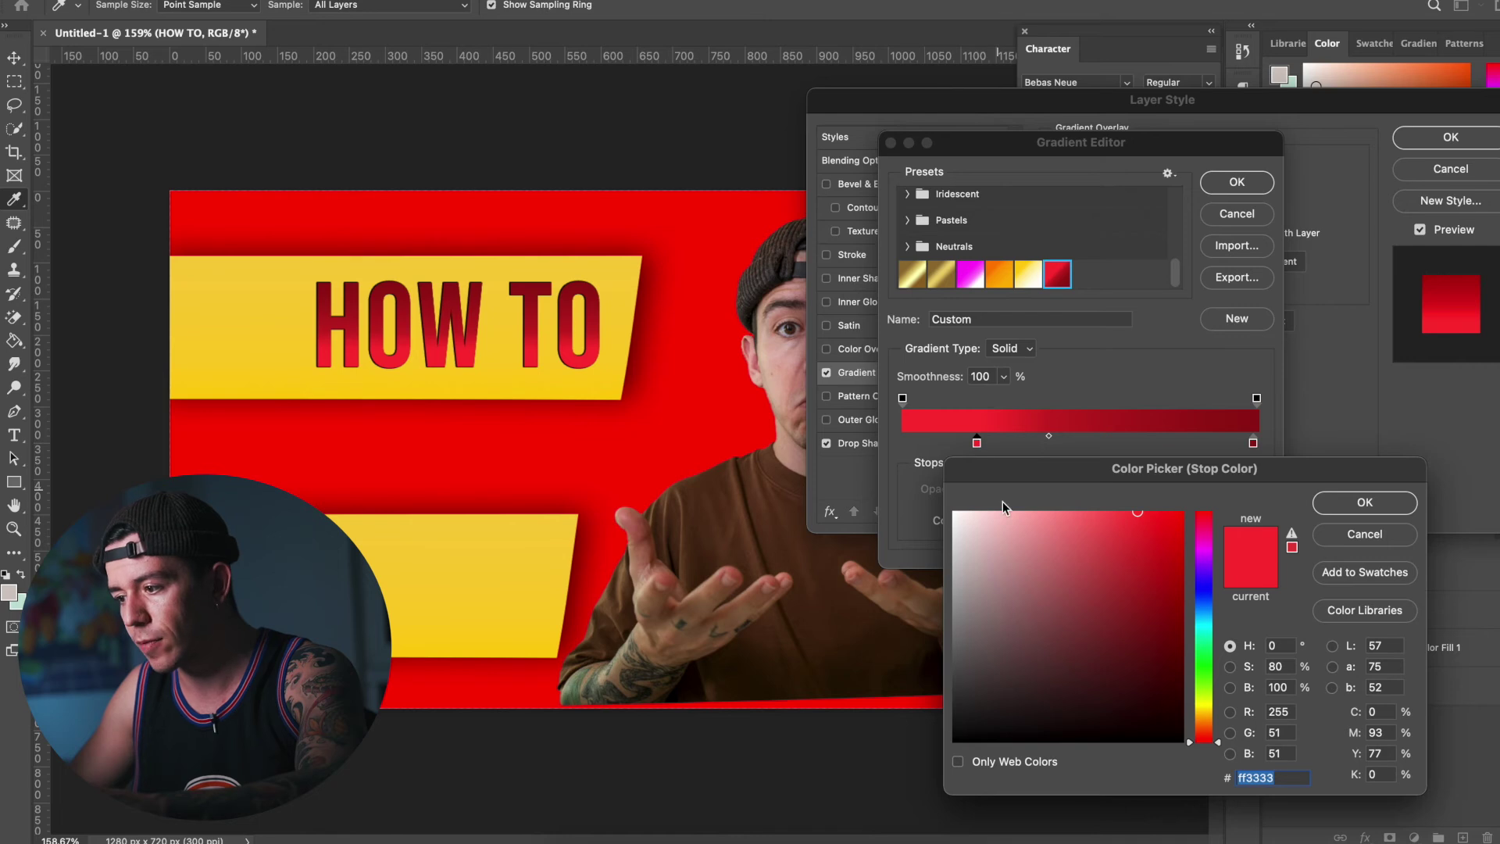
text(ffffff)
click(1340, 506)
double_click(996, 319)
click(1237, 319)
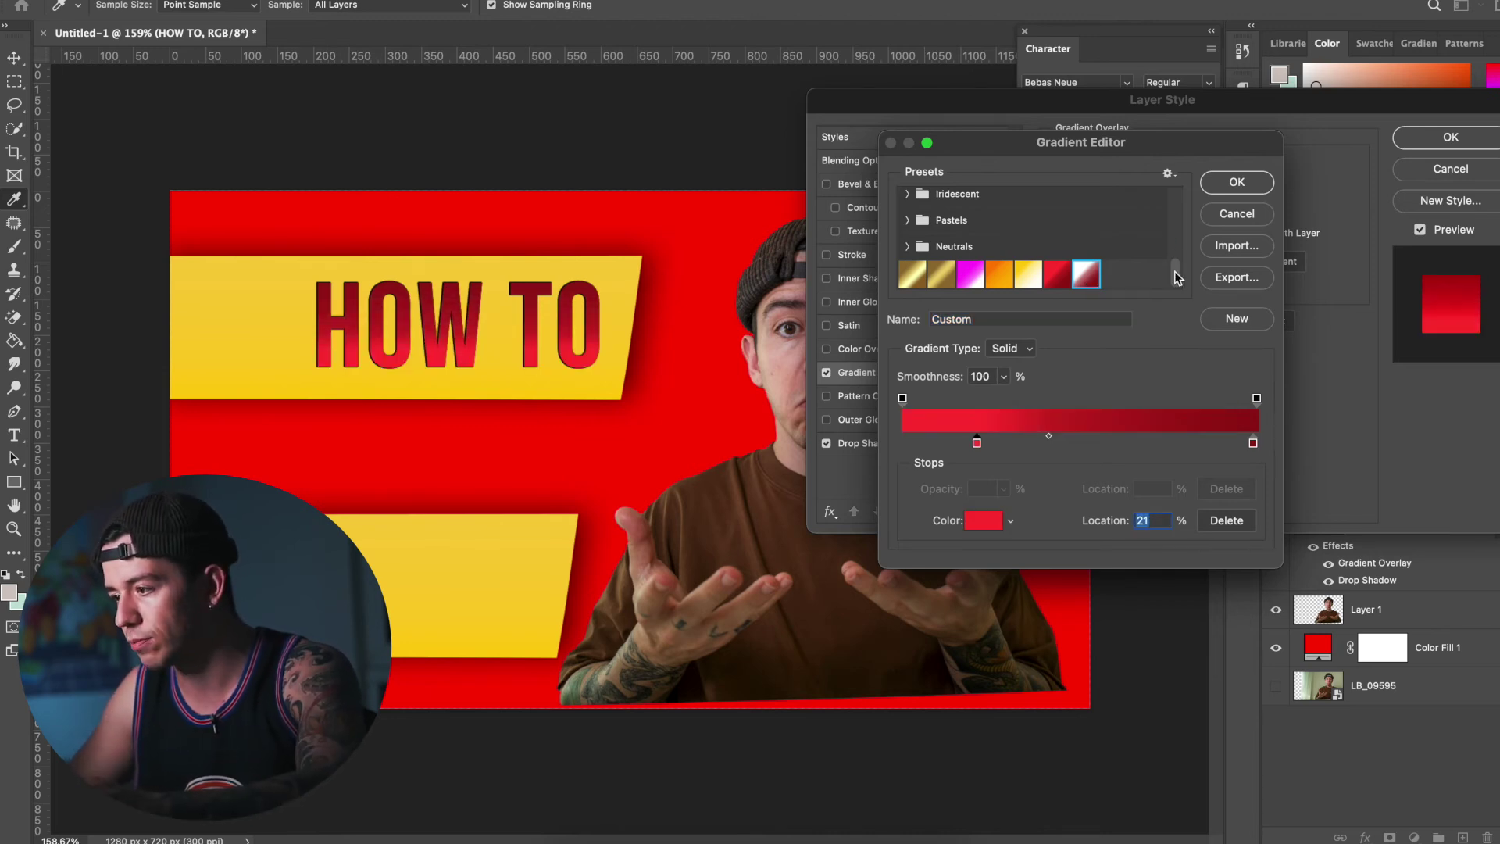
click(1239, 182)
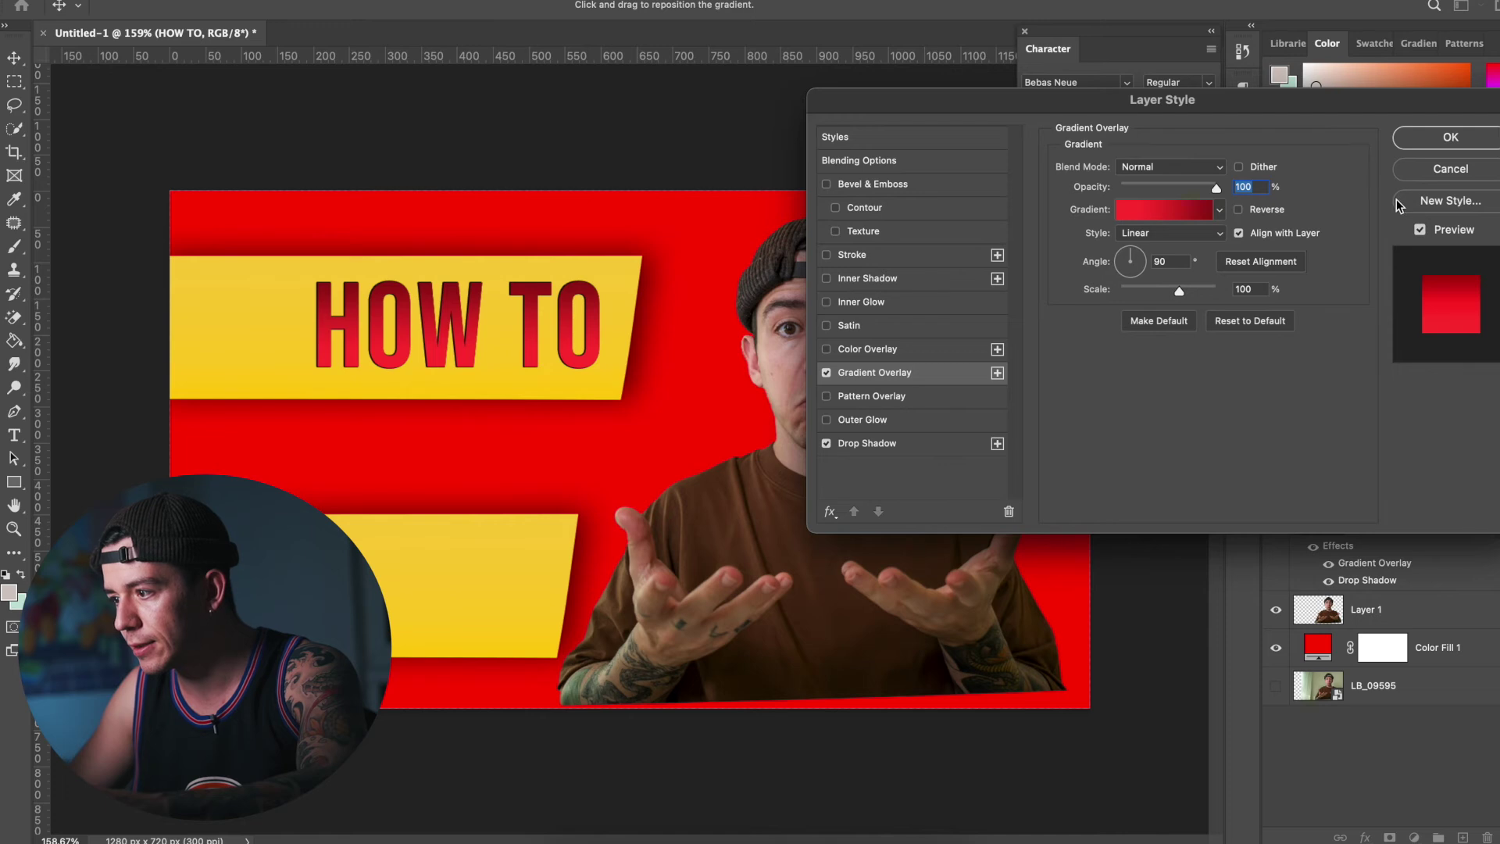
click(1450, 138)
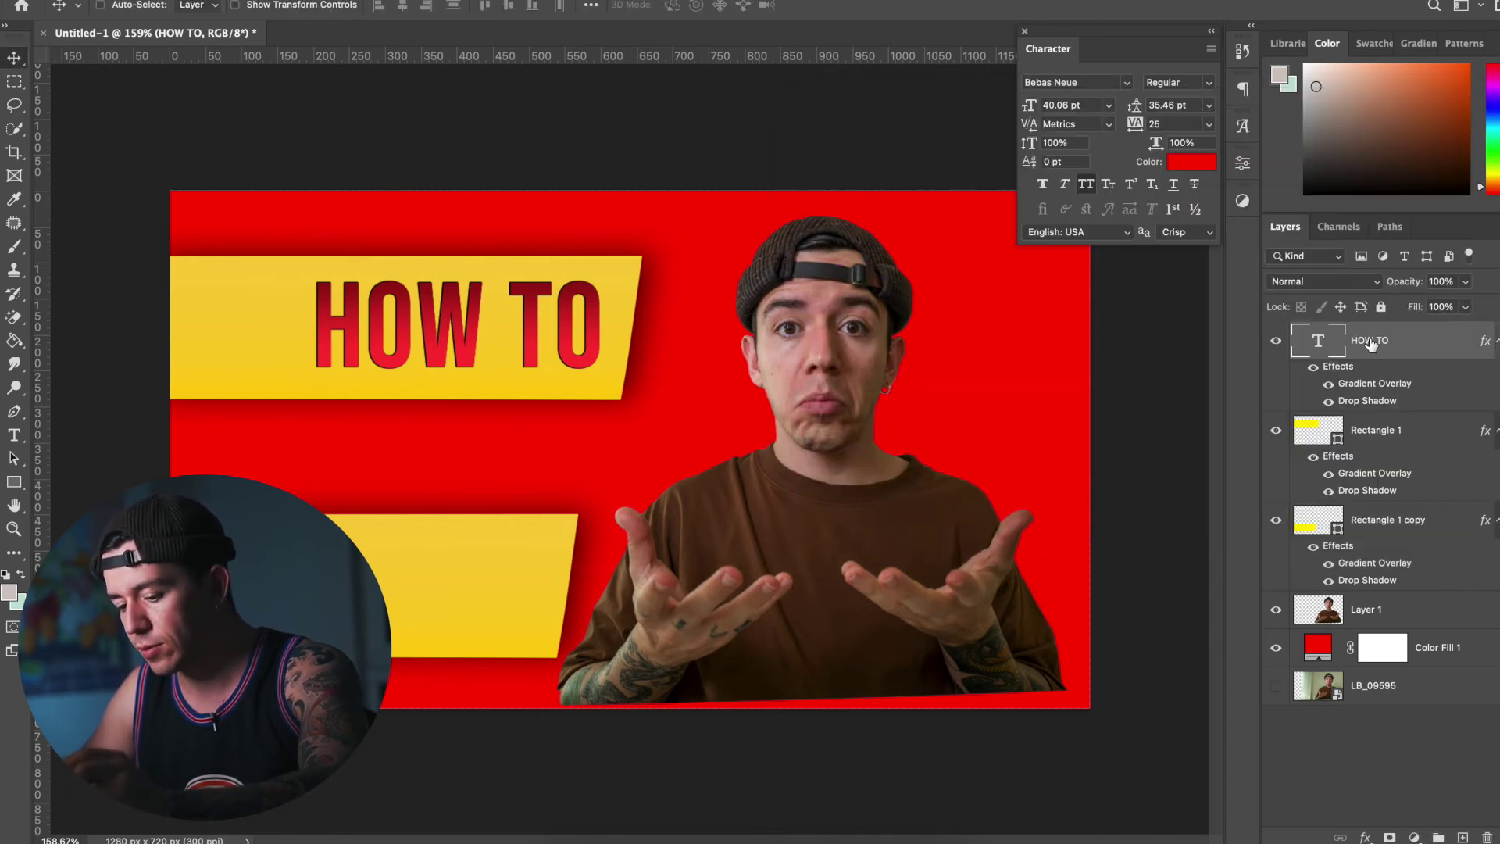
Duplicate the "HOW TO" text layer onto the lower yellow shape and change the copy's wording to "THUMBNAIL"
drag(1373, 344, 1373, 428)
drag(541, 335, 449, 595)
double_click(449, 595)
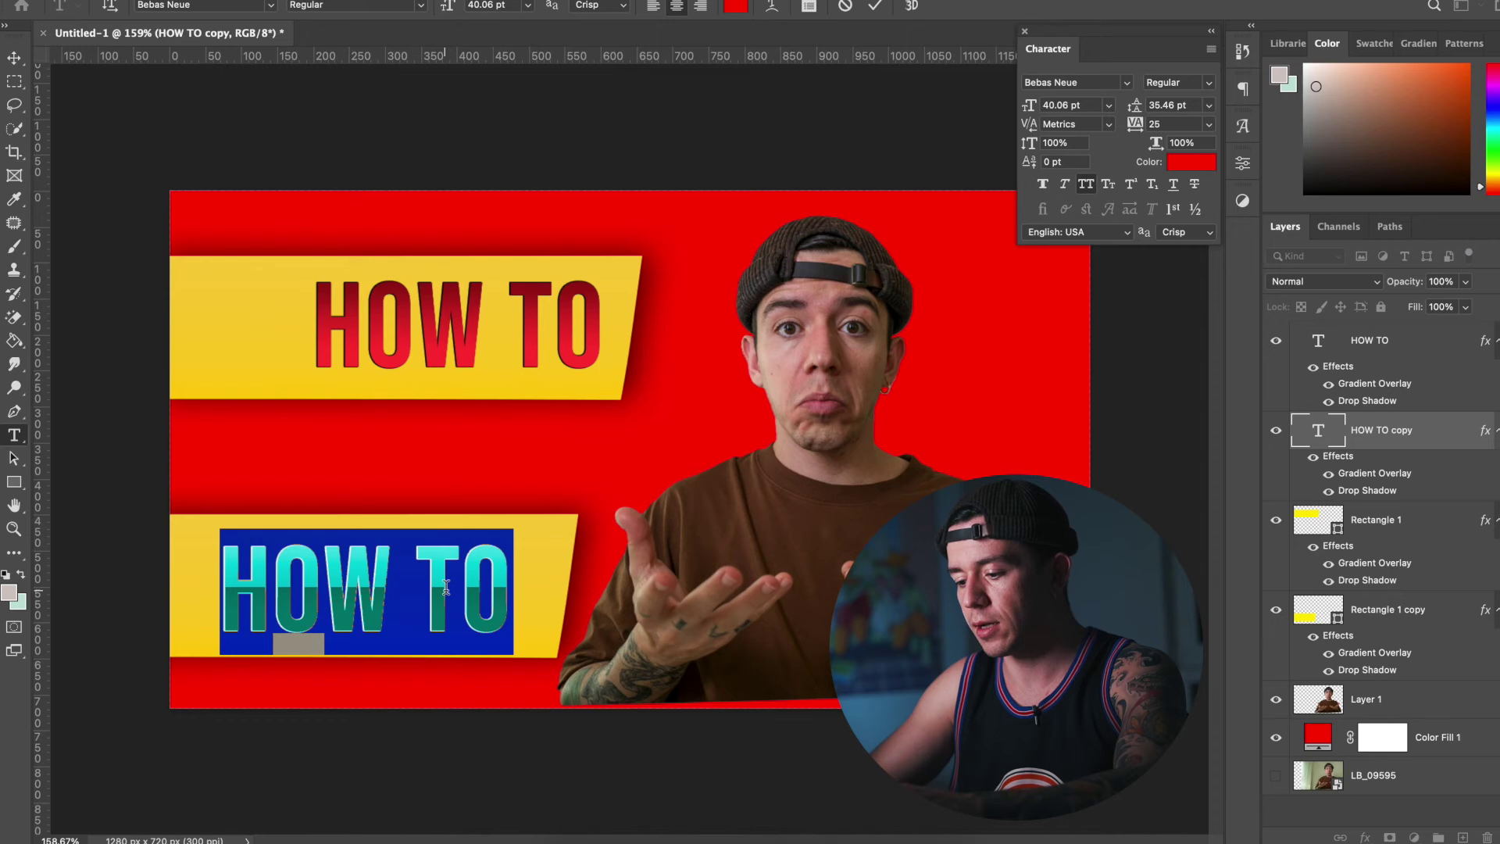
text(THUMBNAIL)
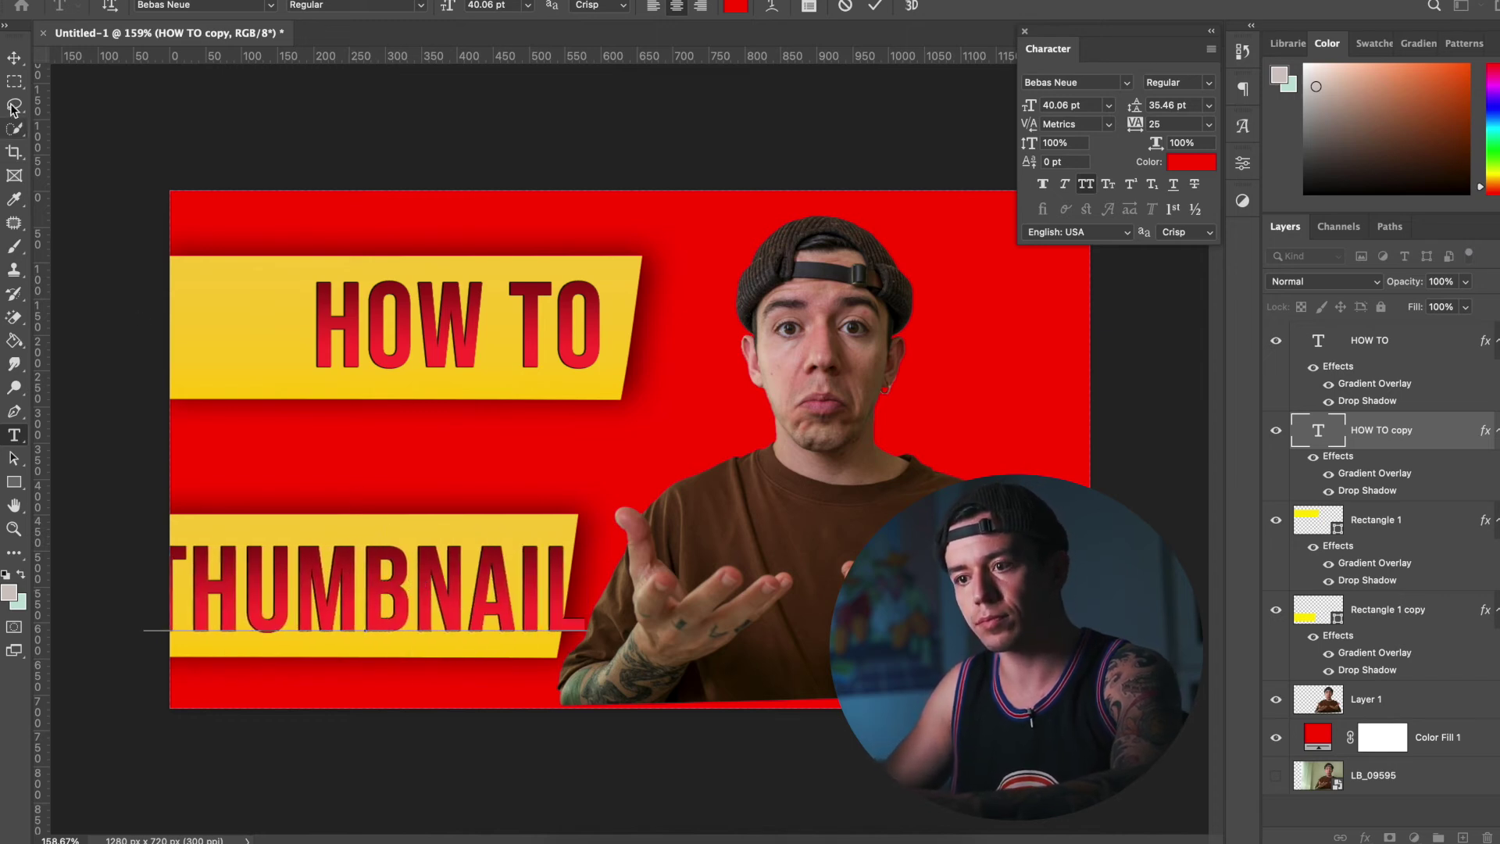
Scale the "THUMBNAIL" text down and position it so it fits inside the lower yellow shape
key(super+t)
drag(589, 529, 522, 548)
drag(454, 607, 481, 600)
Duplicate the "HOW TO" text layer again and place the copy in the gap between the two yellow shapes
drag(1380, 344, 1381, 413)
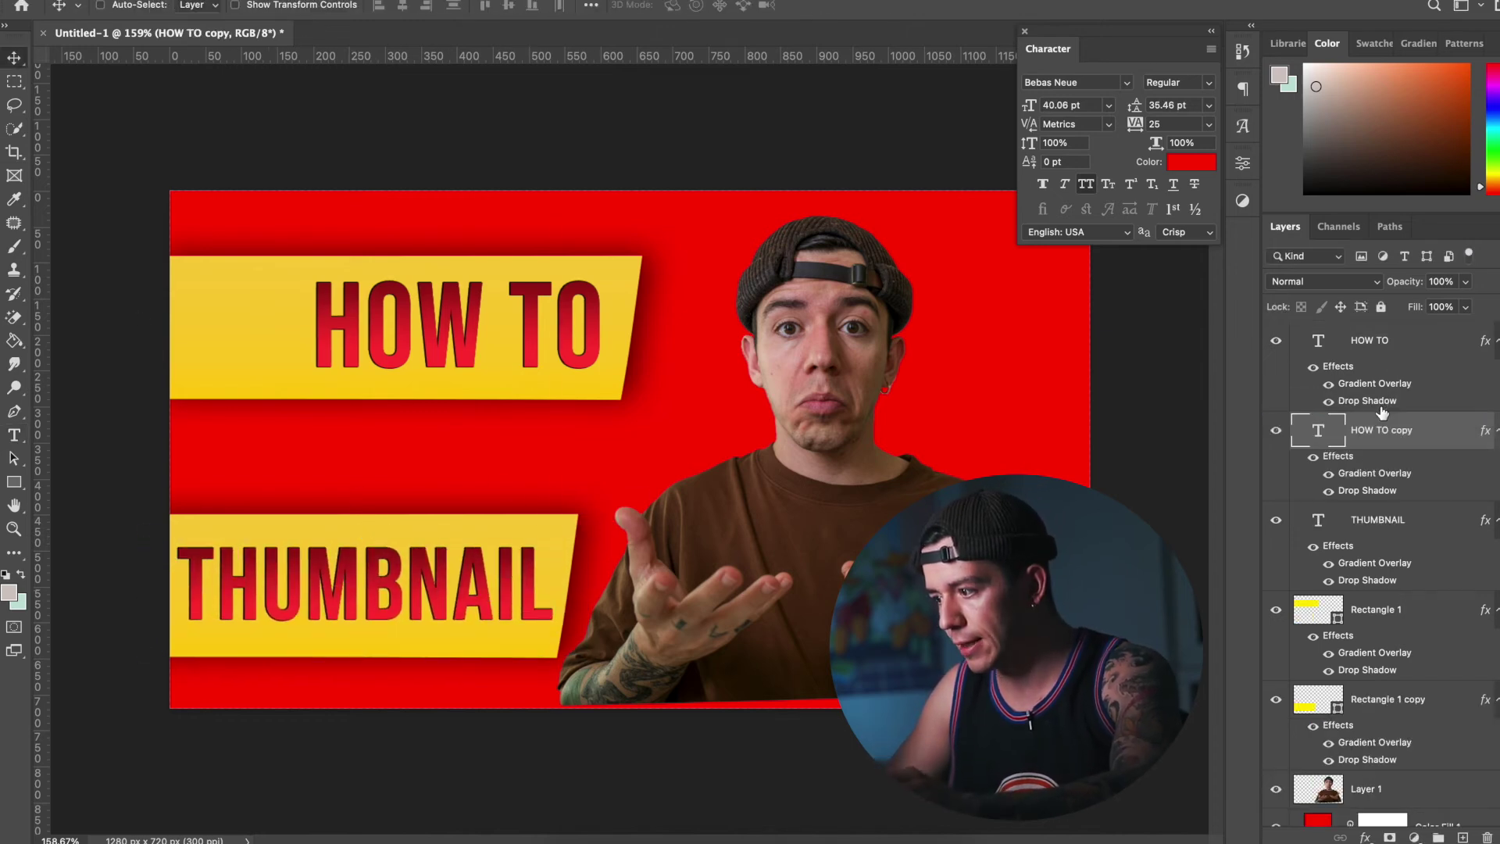
key(super+t)
drag(548, 322, 454, 457)
key(Return)
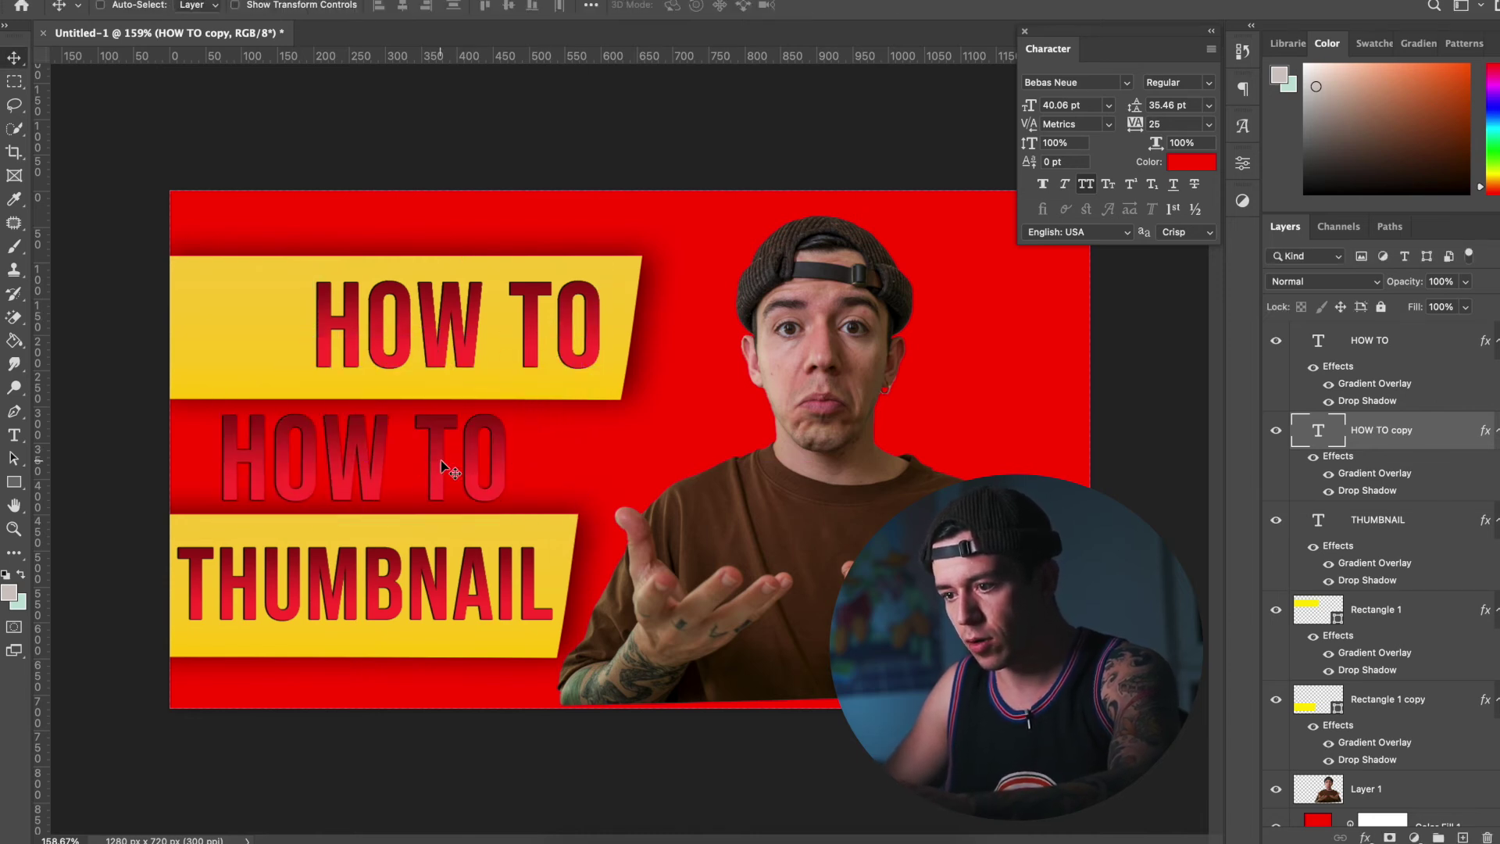
Change the wording of the middle text copy to "MAKE A"
double_click(449, 457)
click(441, 457)
key(super+a)
text(MAKE)
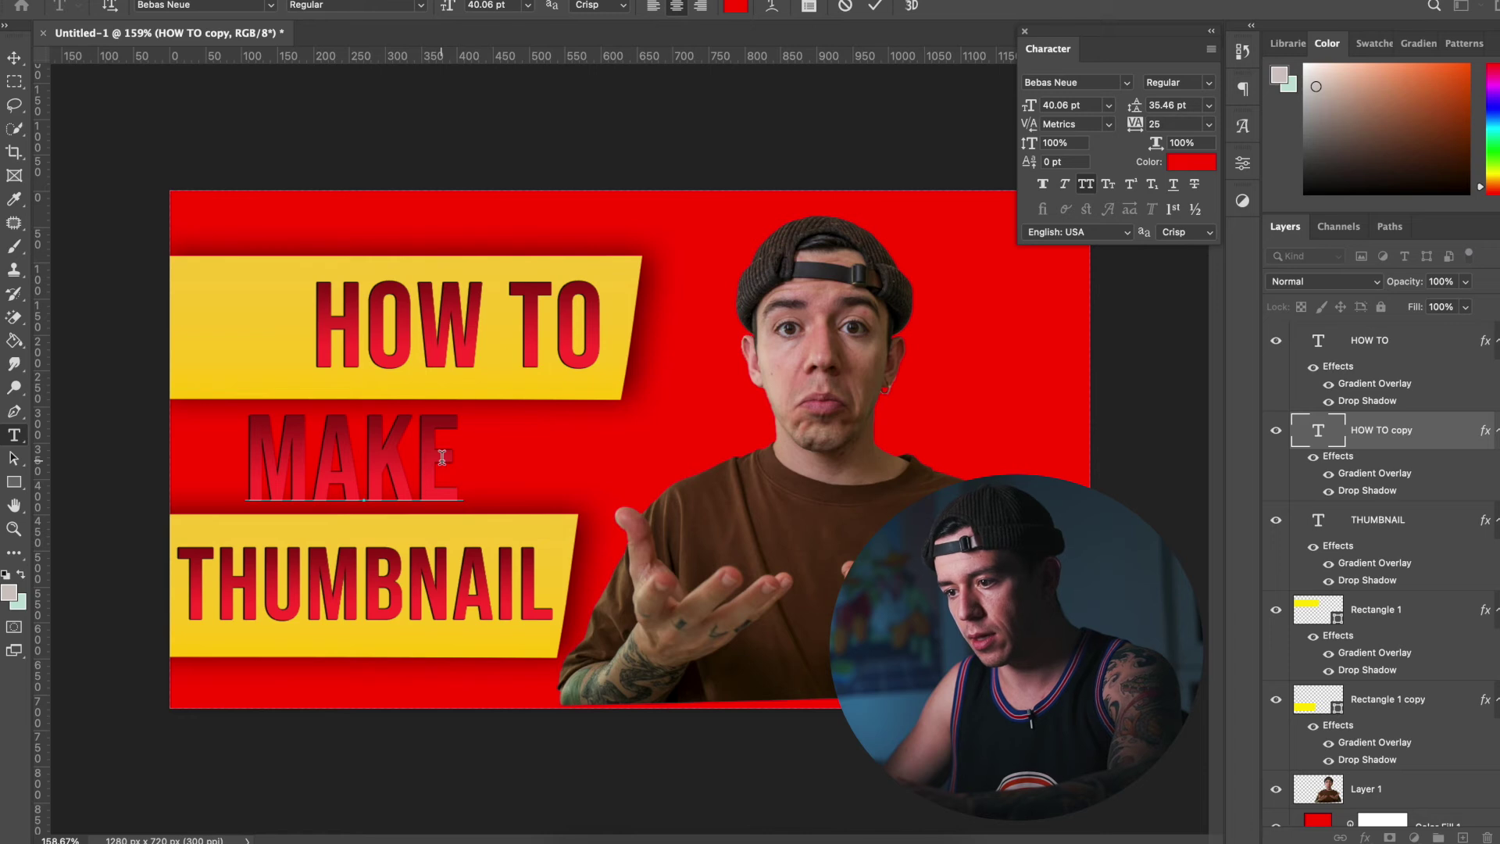
text( A)
Change the color of the "MAKE A" text to white
double_click(399, 466)
triple_click(399, 466)
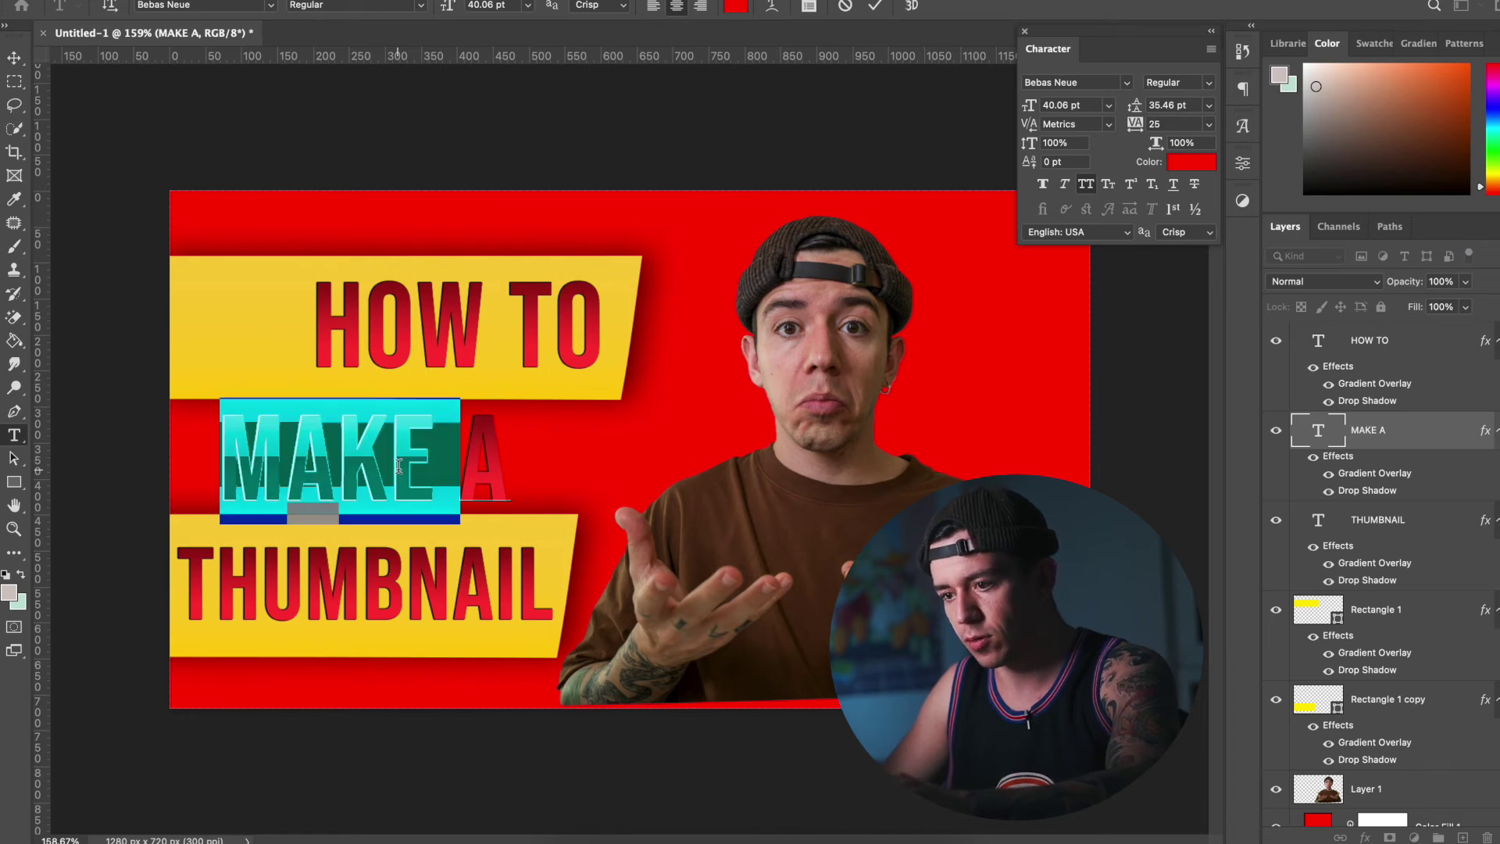
click(1191, 161)
click(955, 513)
click(1369, 502)
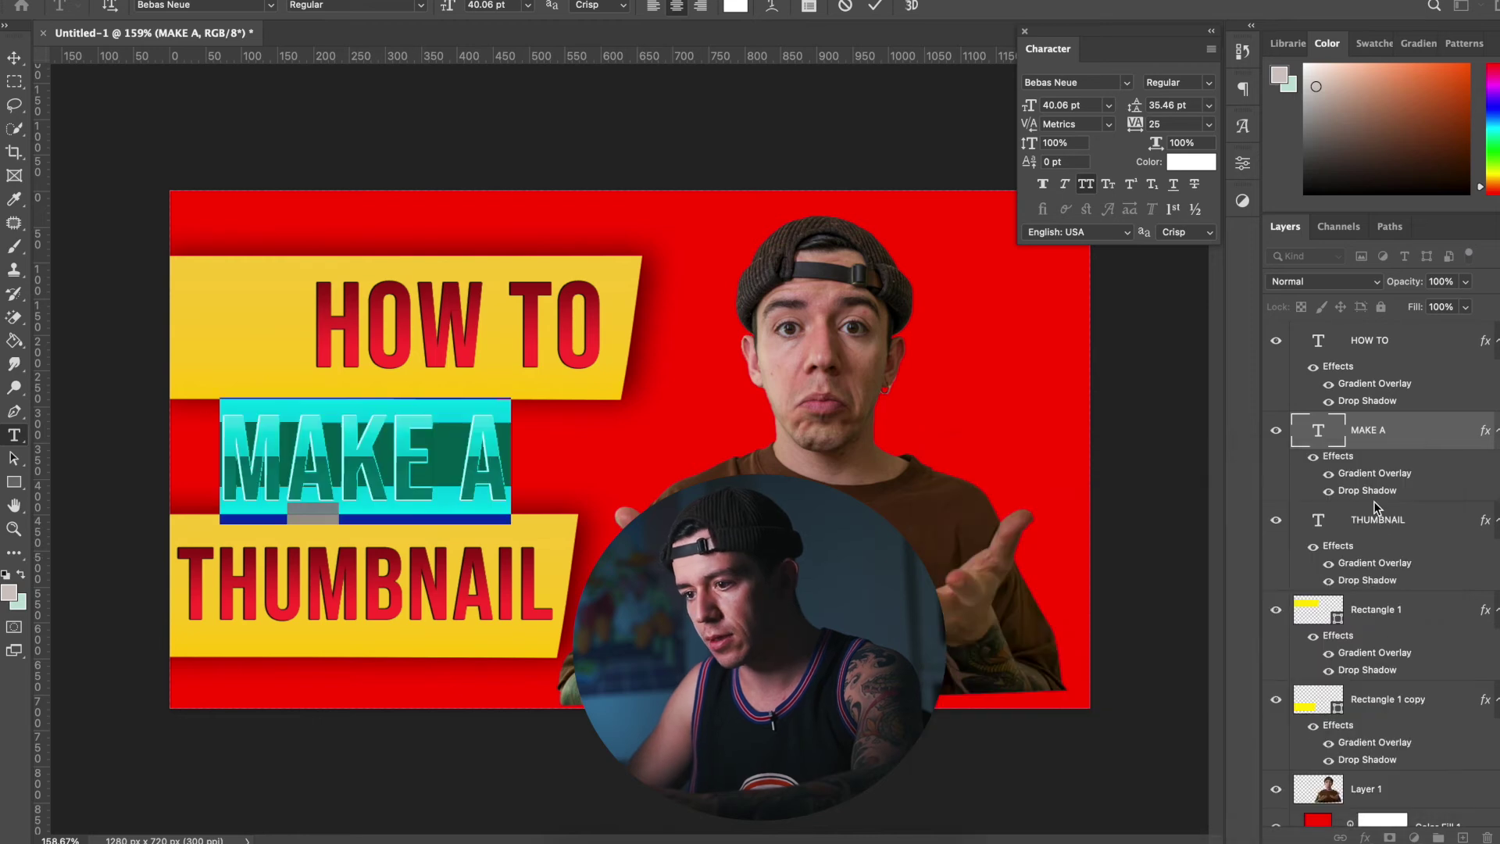
click(16, 56)
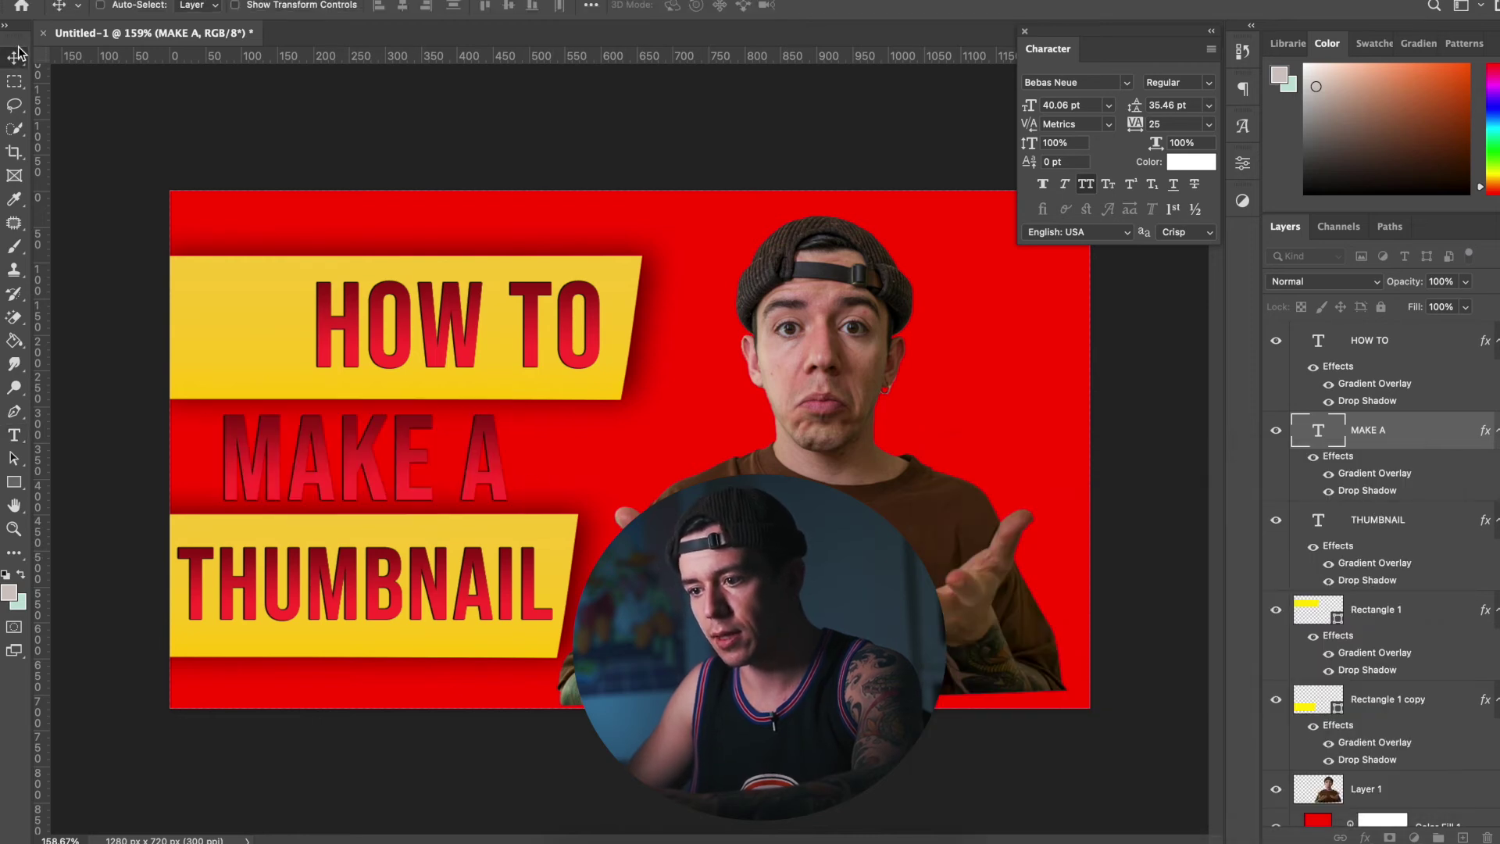
Hide the gradient overlay effect on the "MAKE A" text layer
double_click(340, 458)
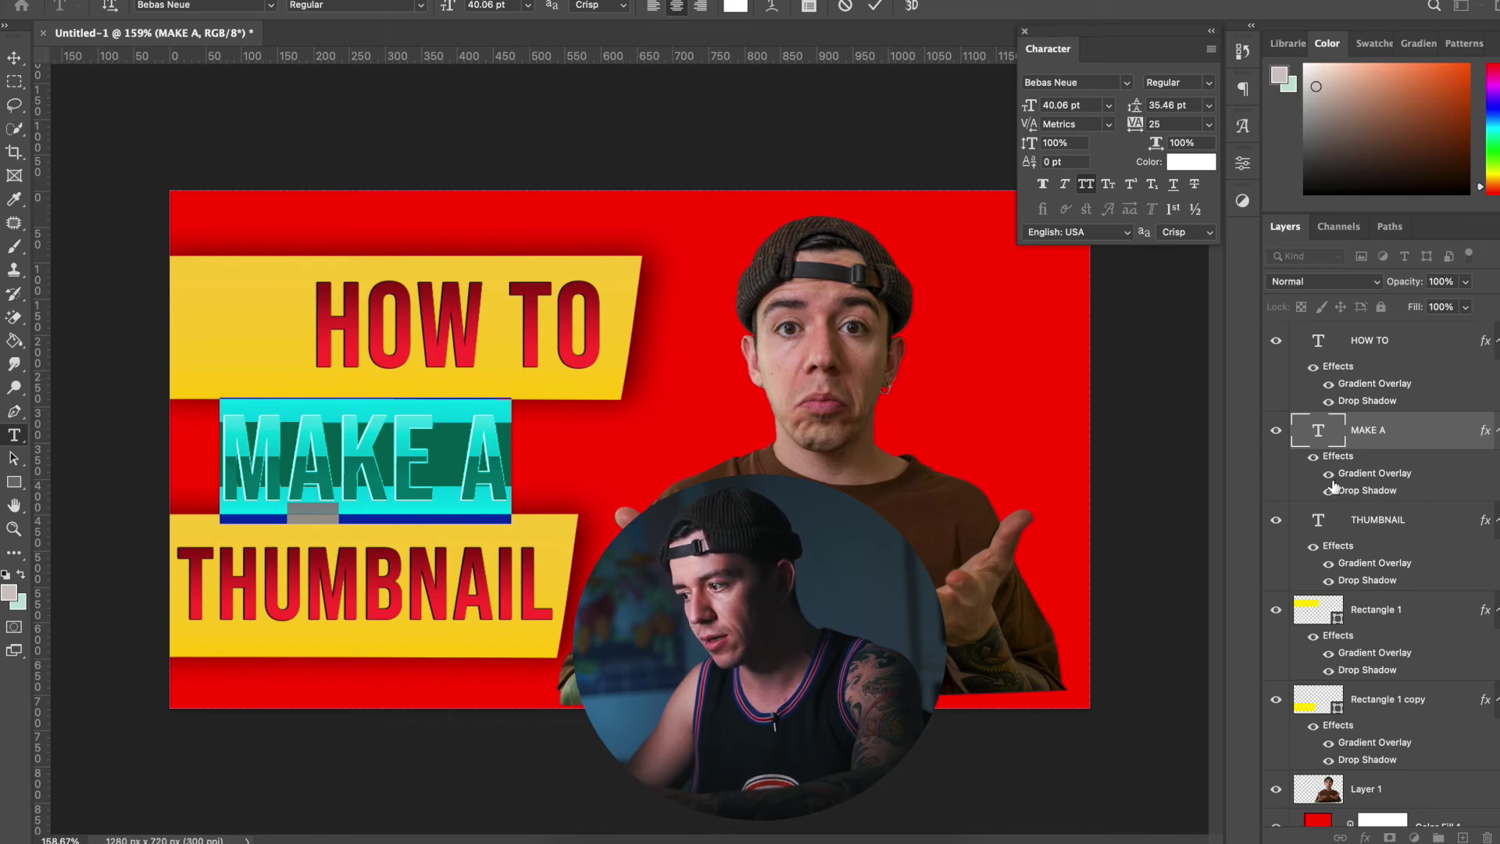
click(1376, 538)
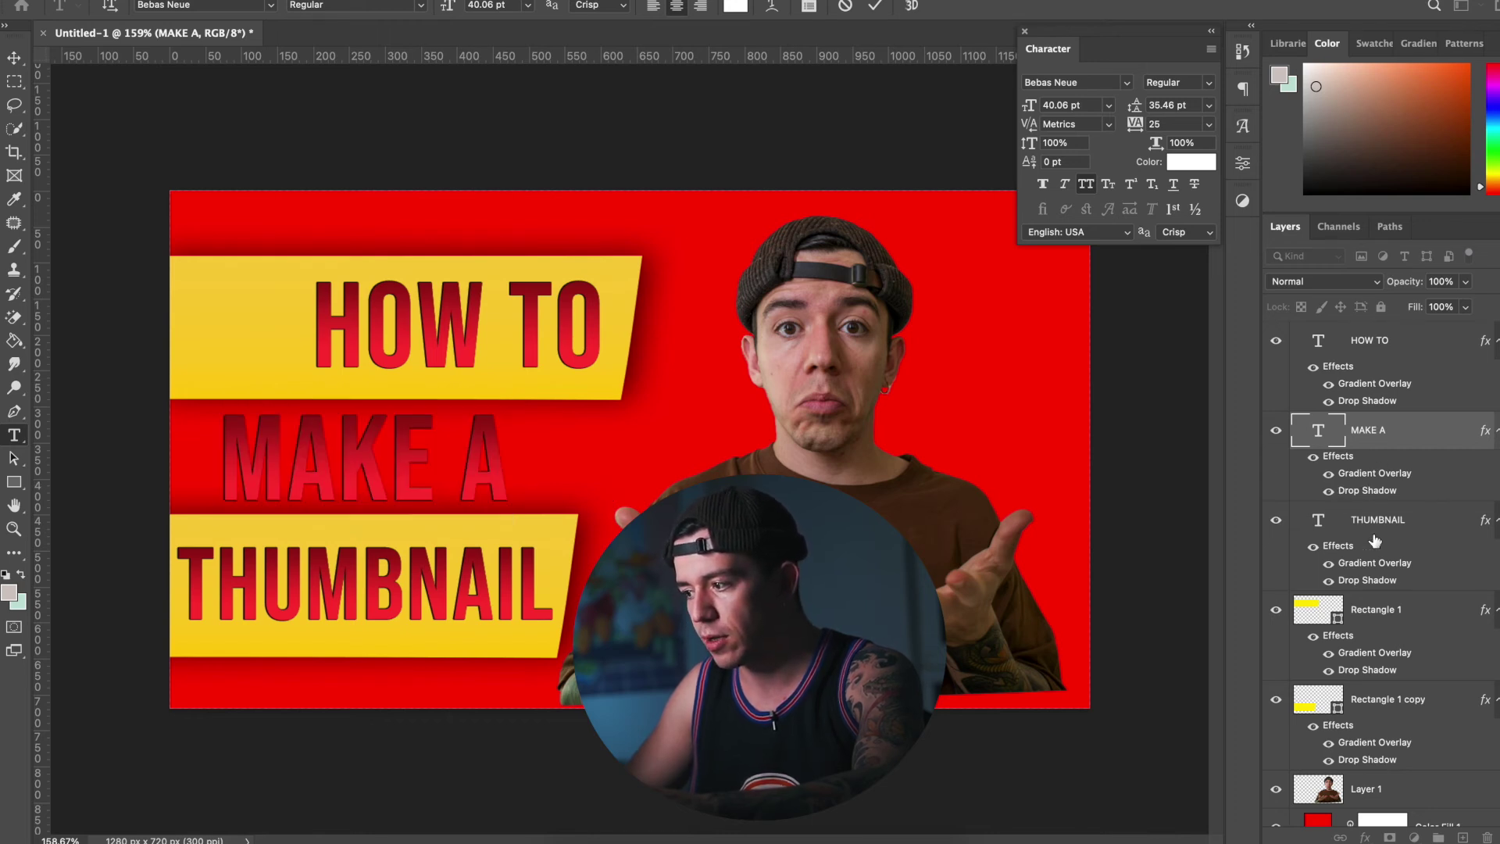
click(1357, 435)
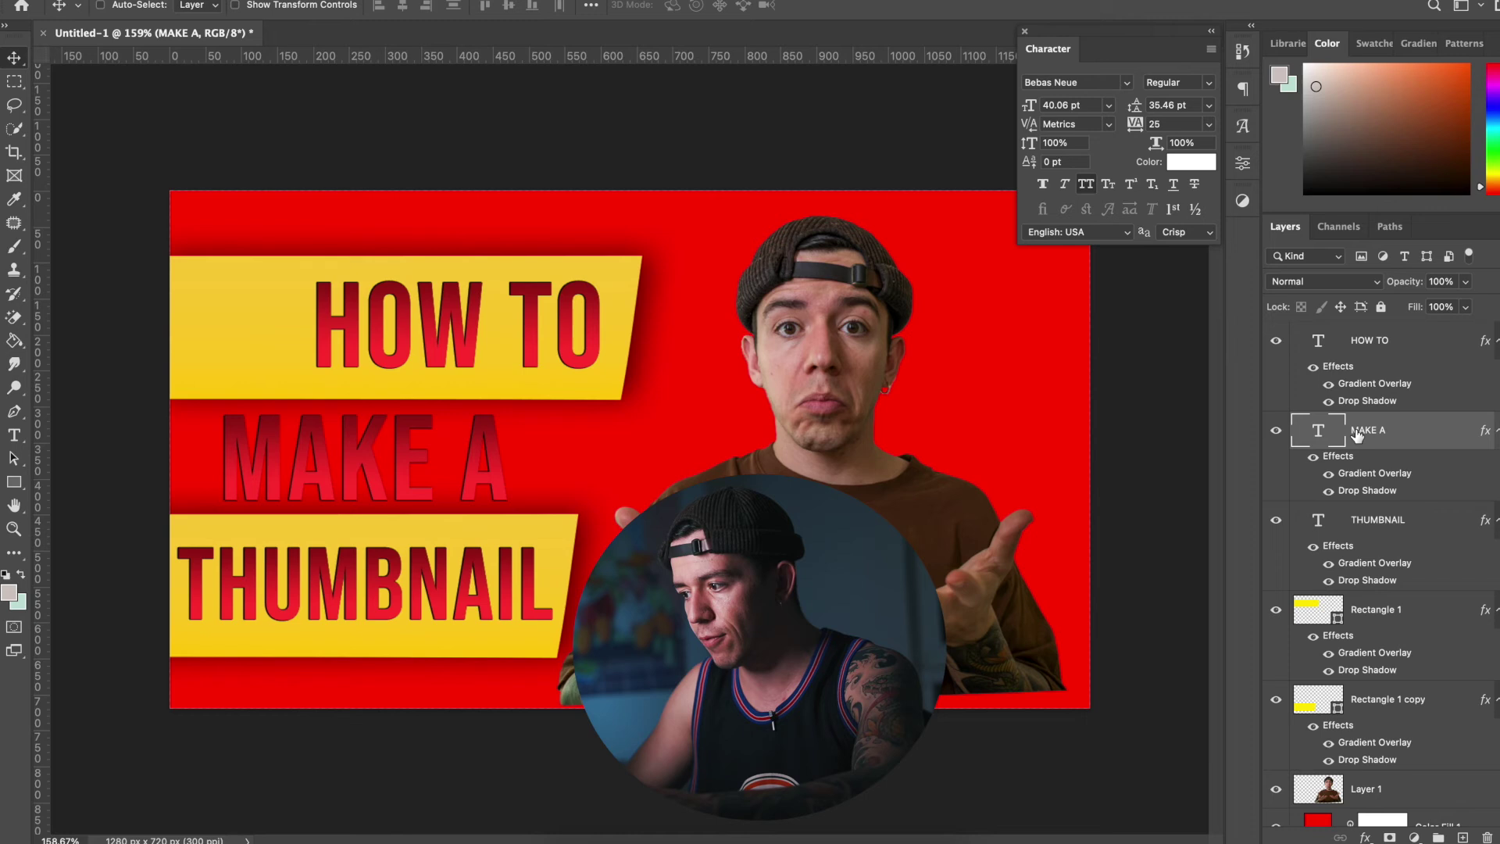
click(1328, 474)
click(1328, 474)
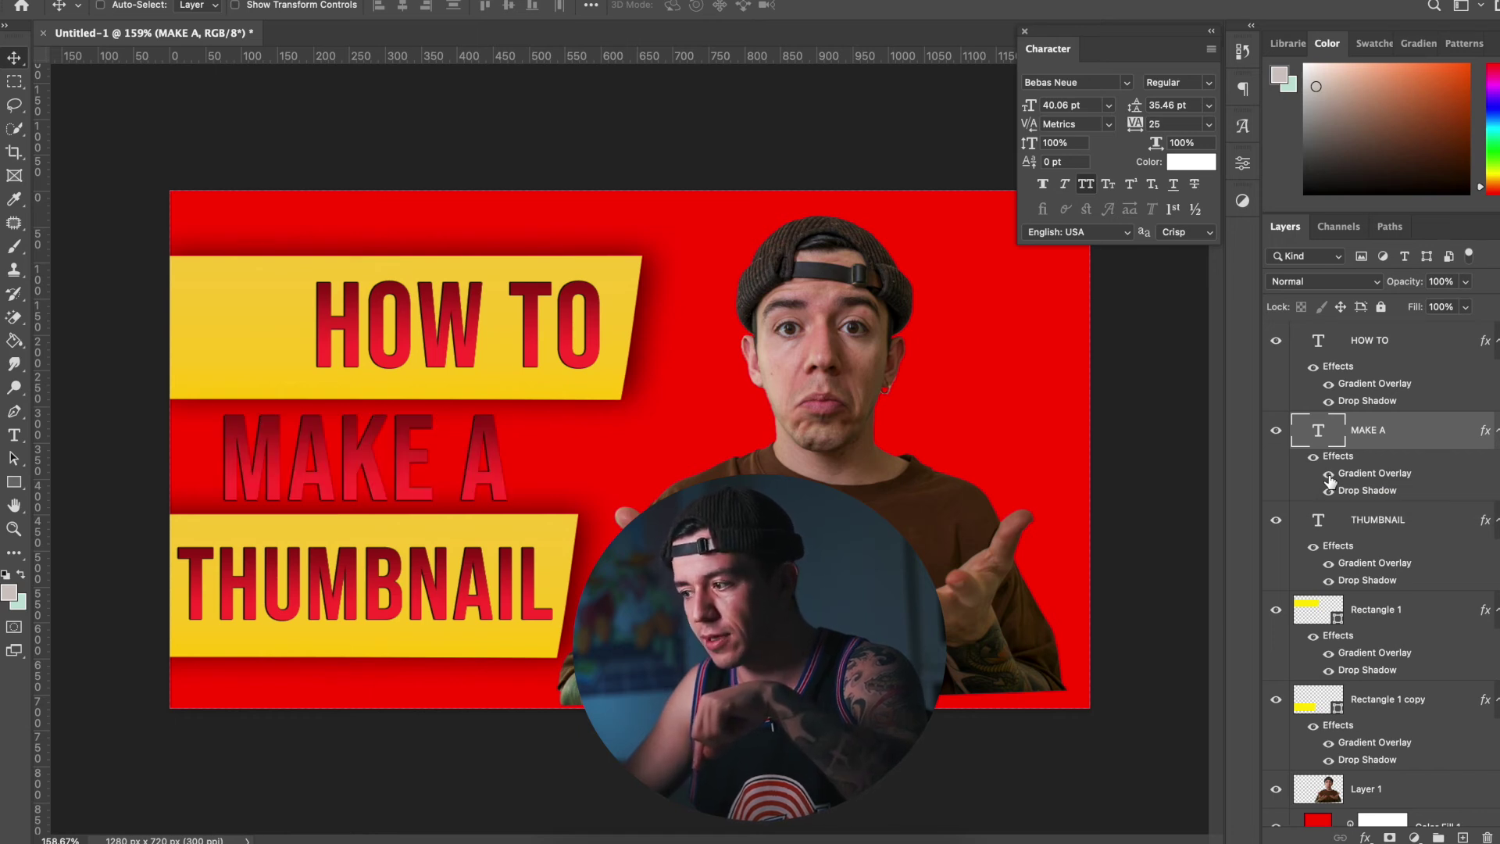
click(1330, 476)
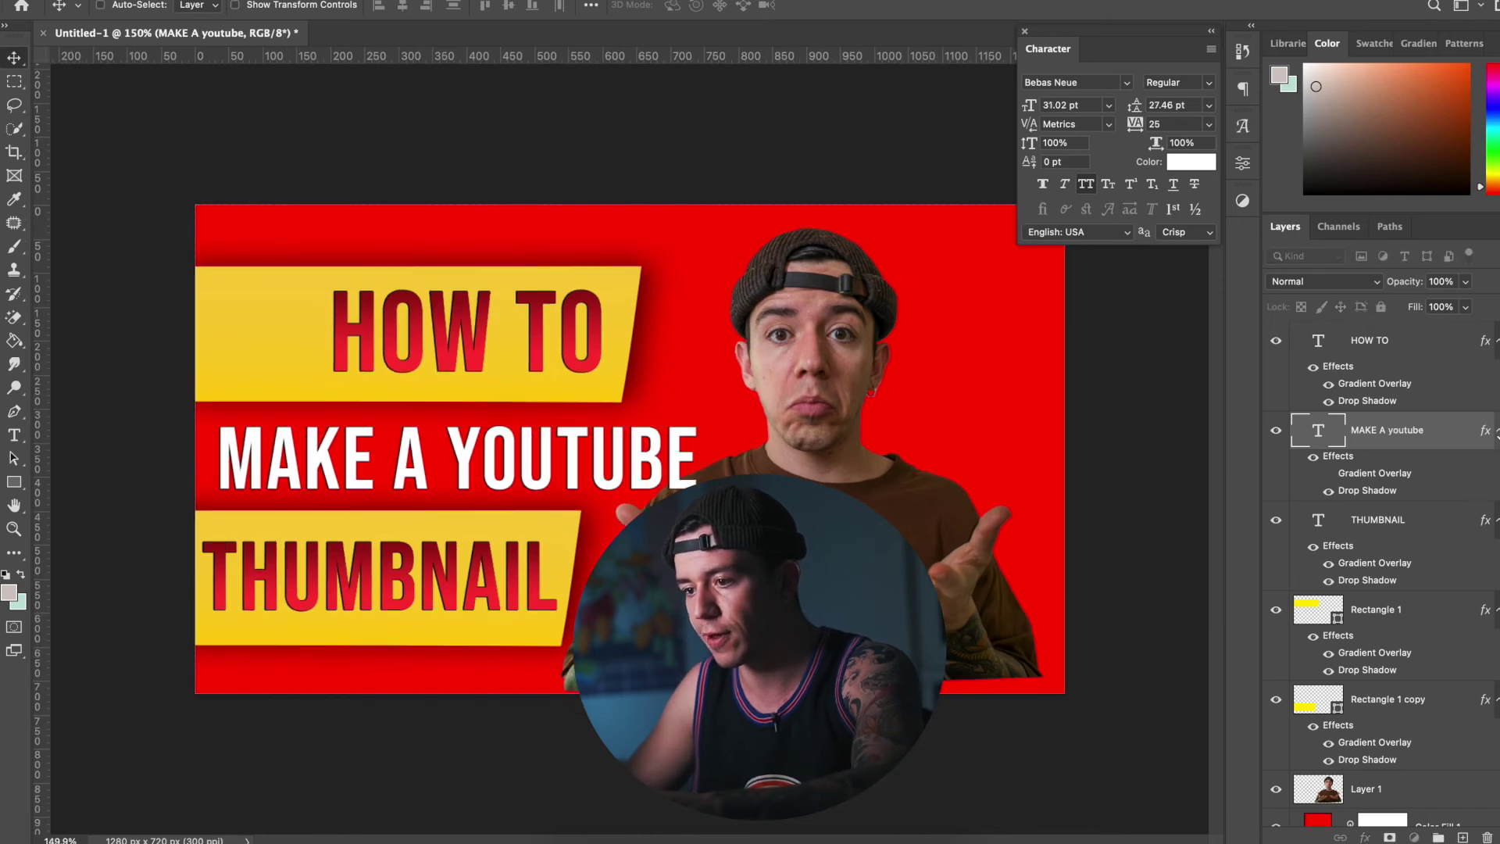
Collapse the effects lists of all text and rectangle layers, and select the man's cutout layer, Layer 1
click(1496, 340)
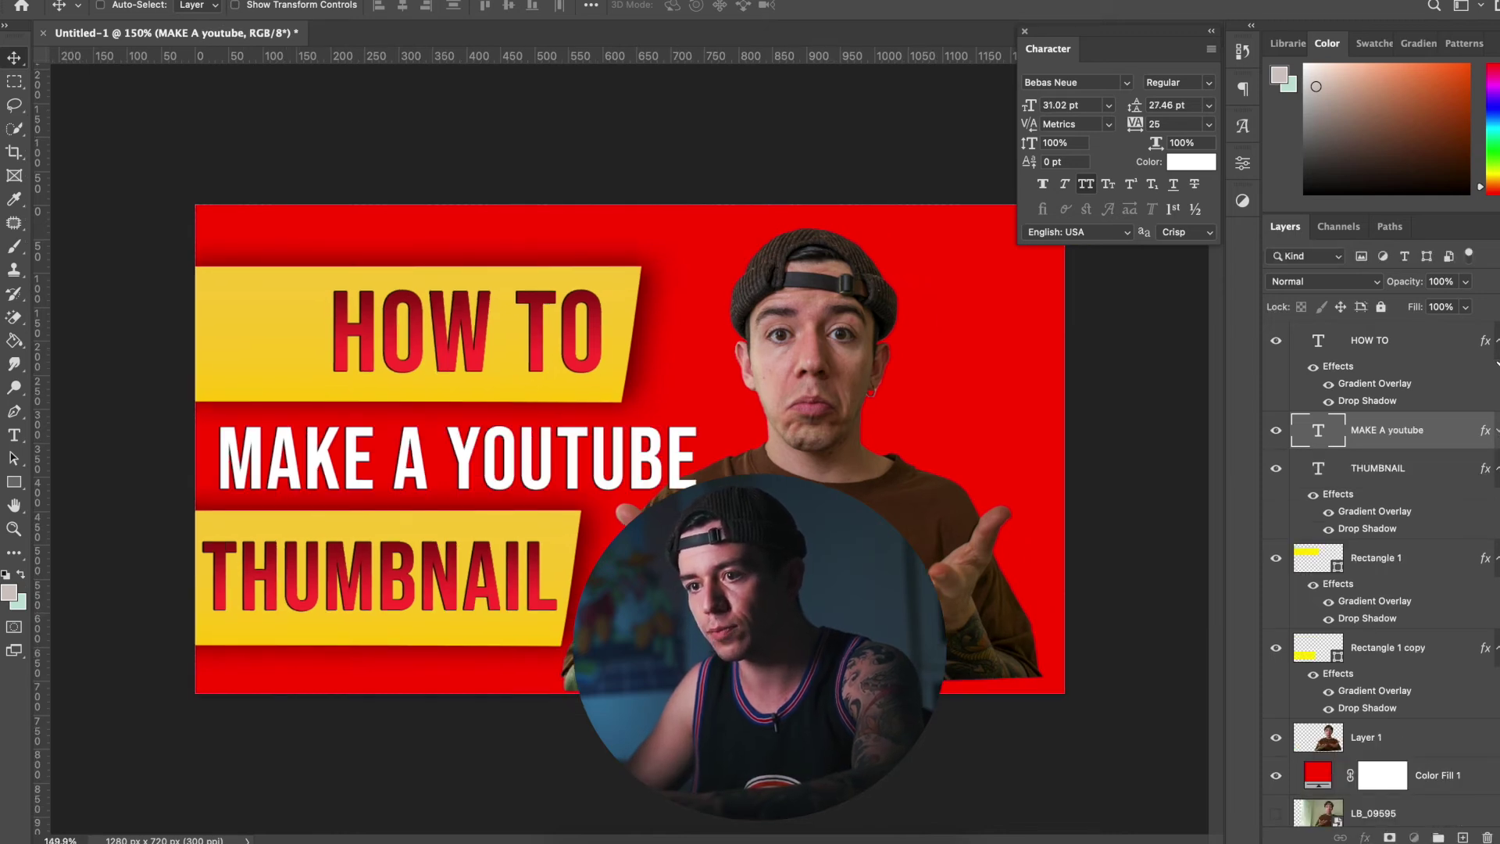
click(1496, 379)
click(1497, 418)
click(1496, 455)
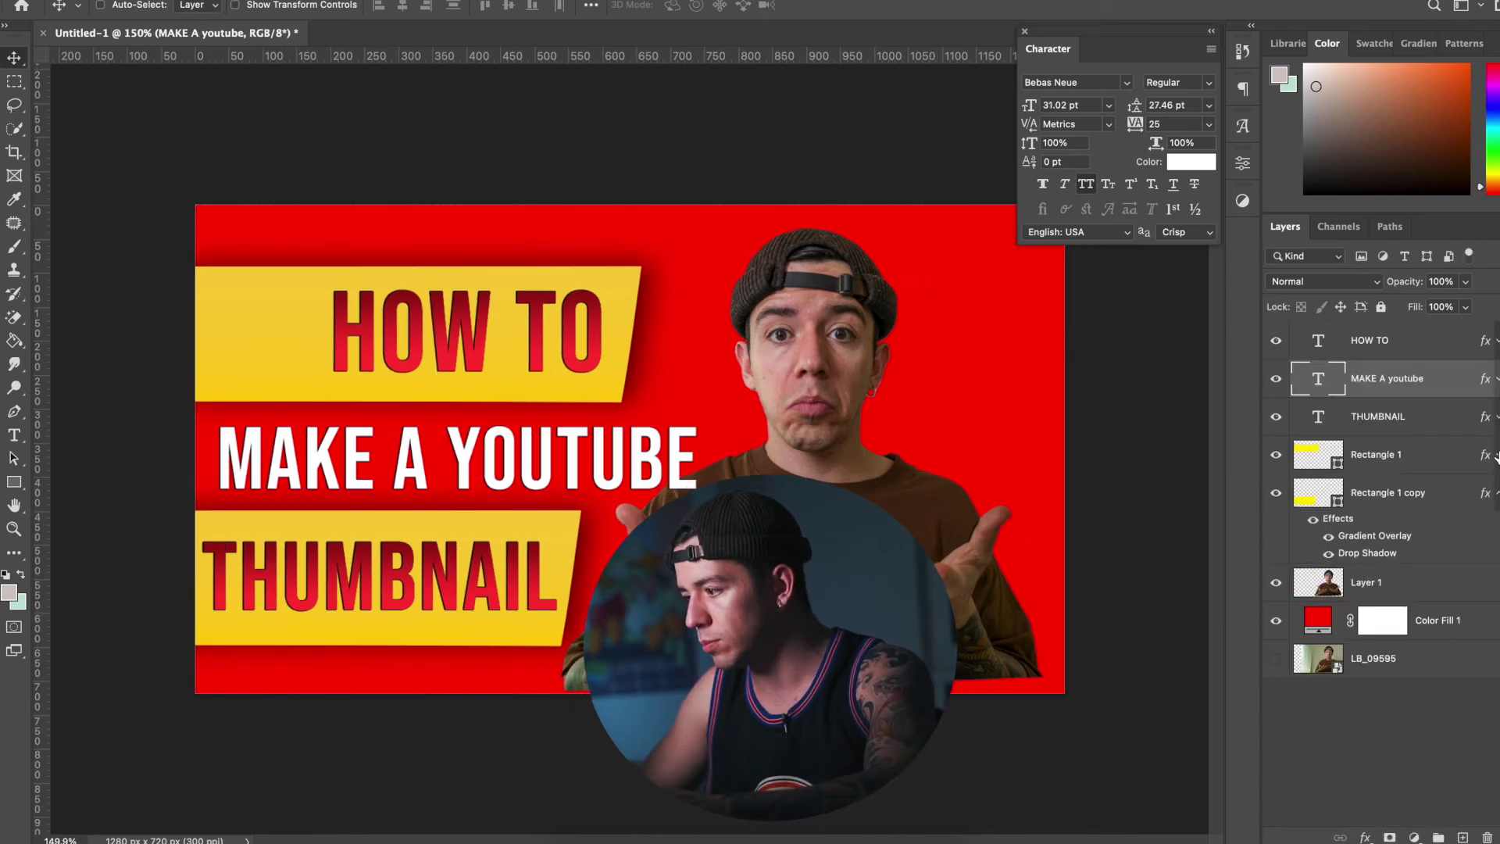
click(1496, 494)
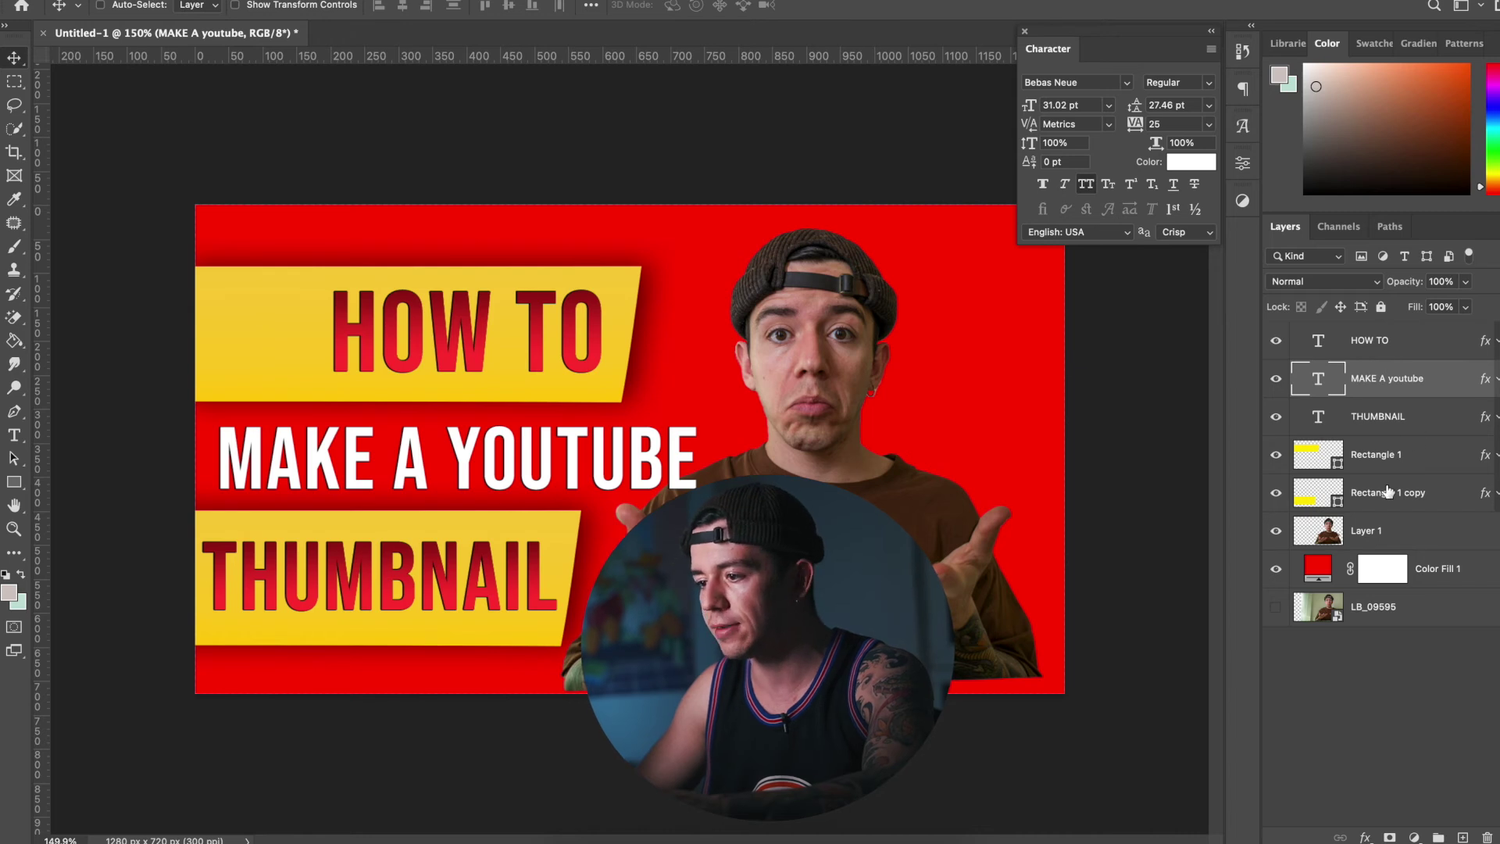
click(1391, 546)
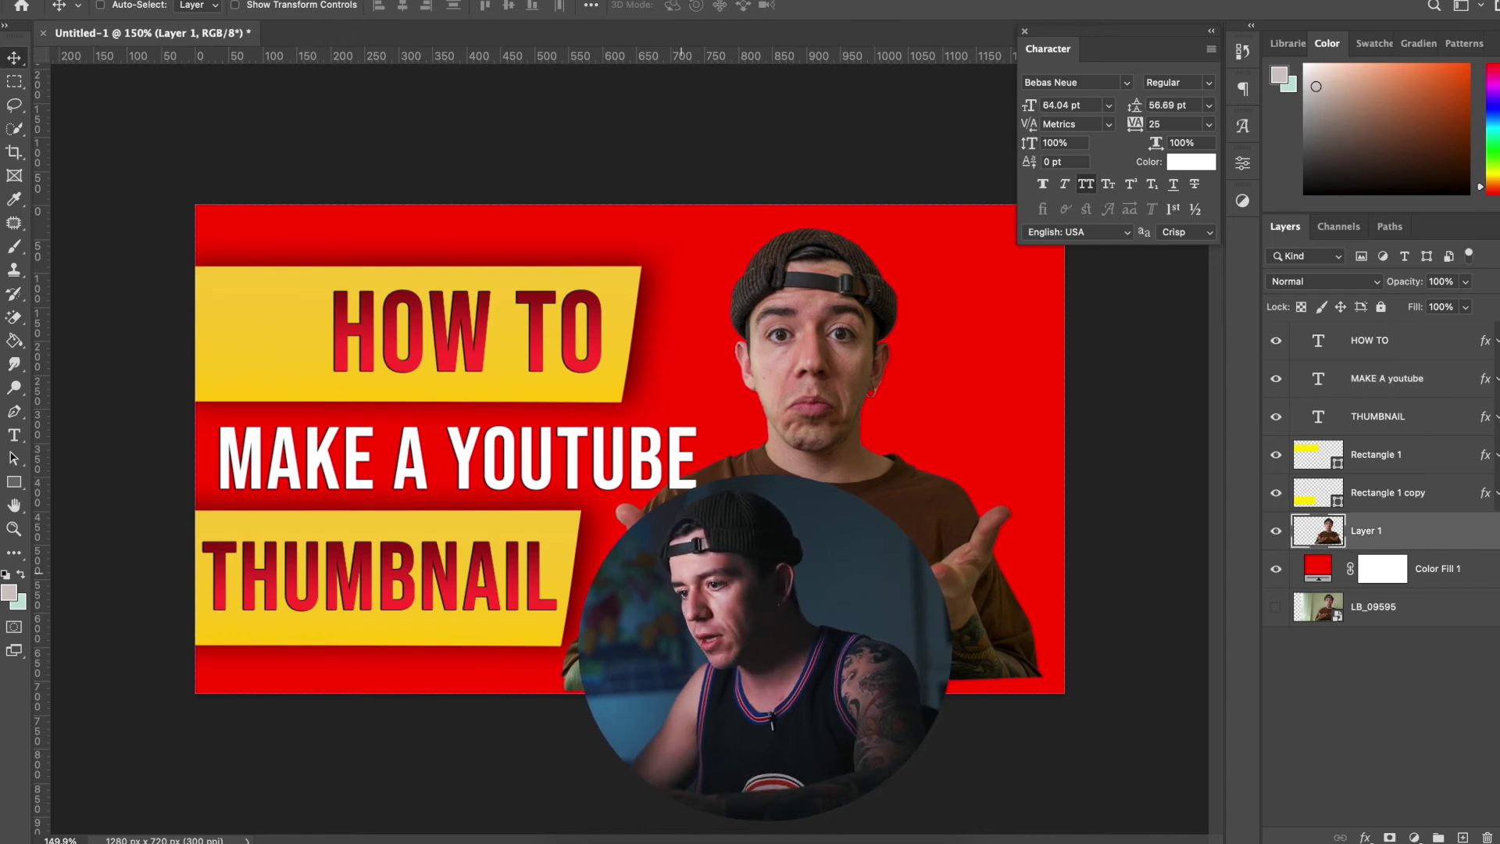
Try copying the "HOW TO" text's drop shadow onto the man's cutout layer, and undo it
click(1496, 341)
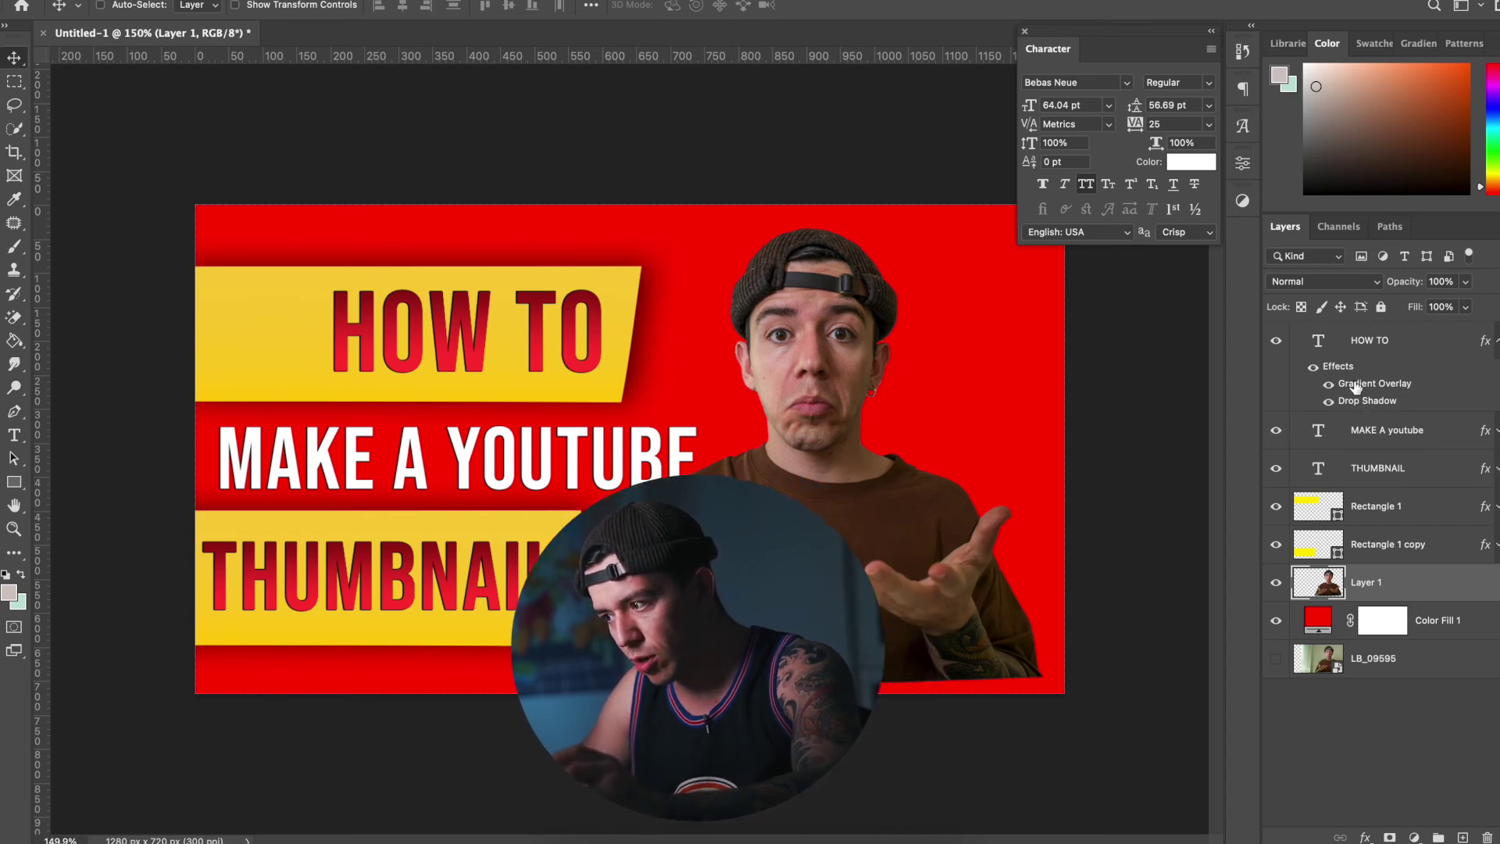
drag(1356, 403, 1379, 590)
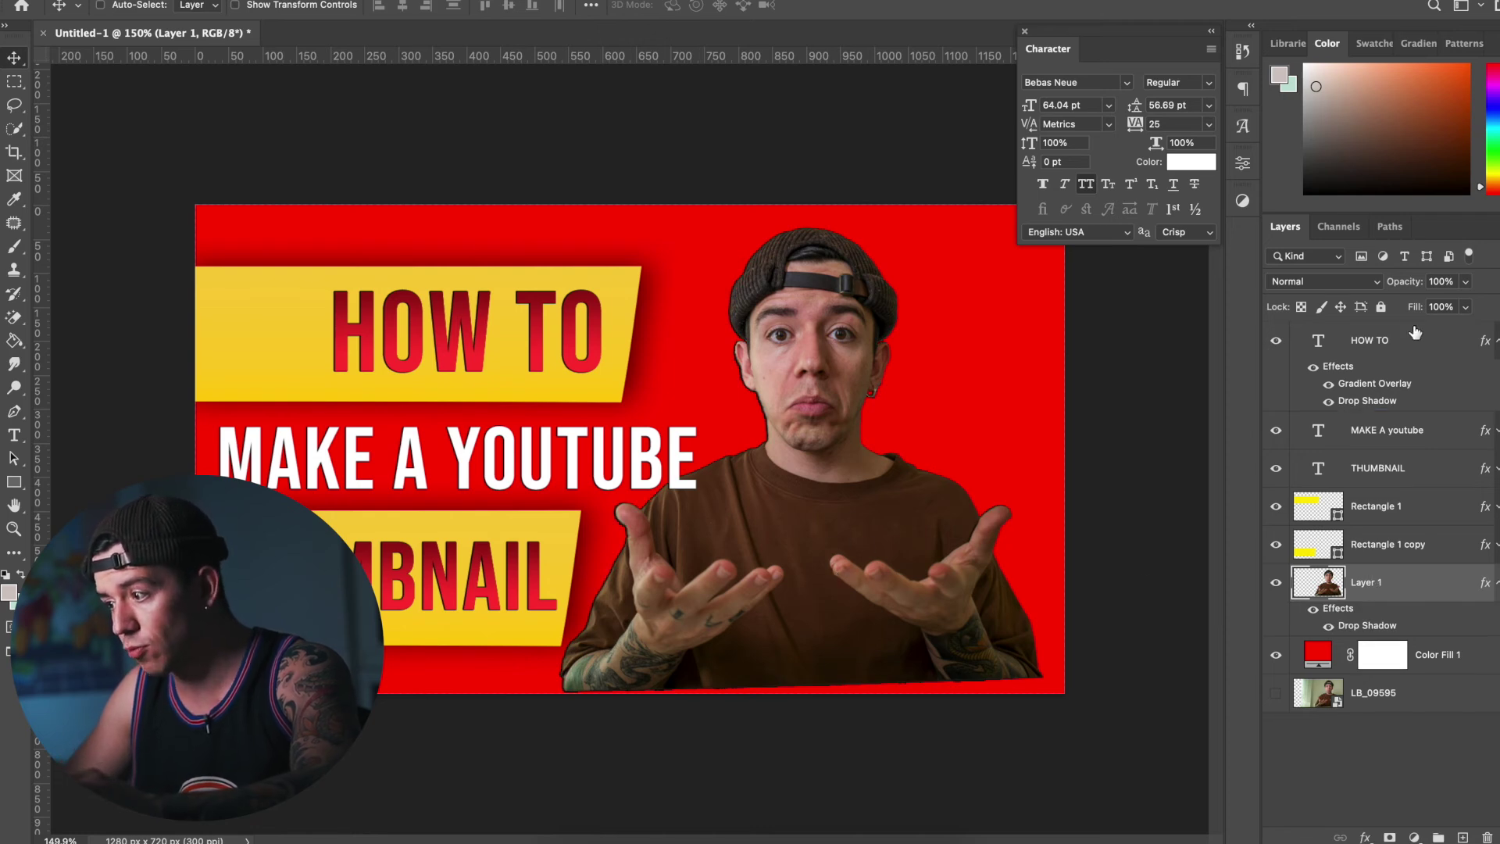
key(super+z)
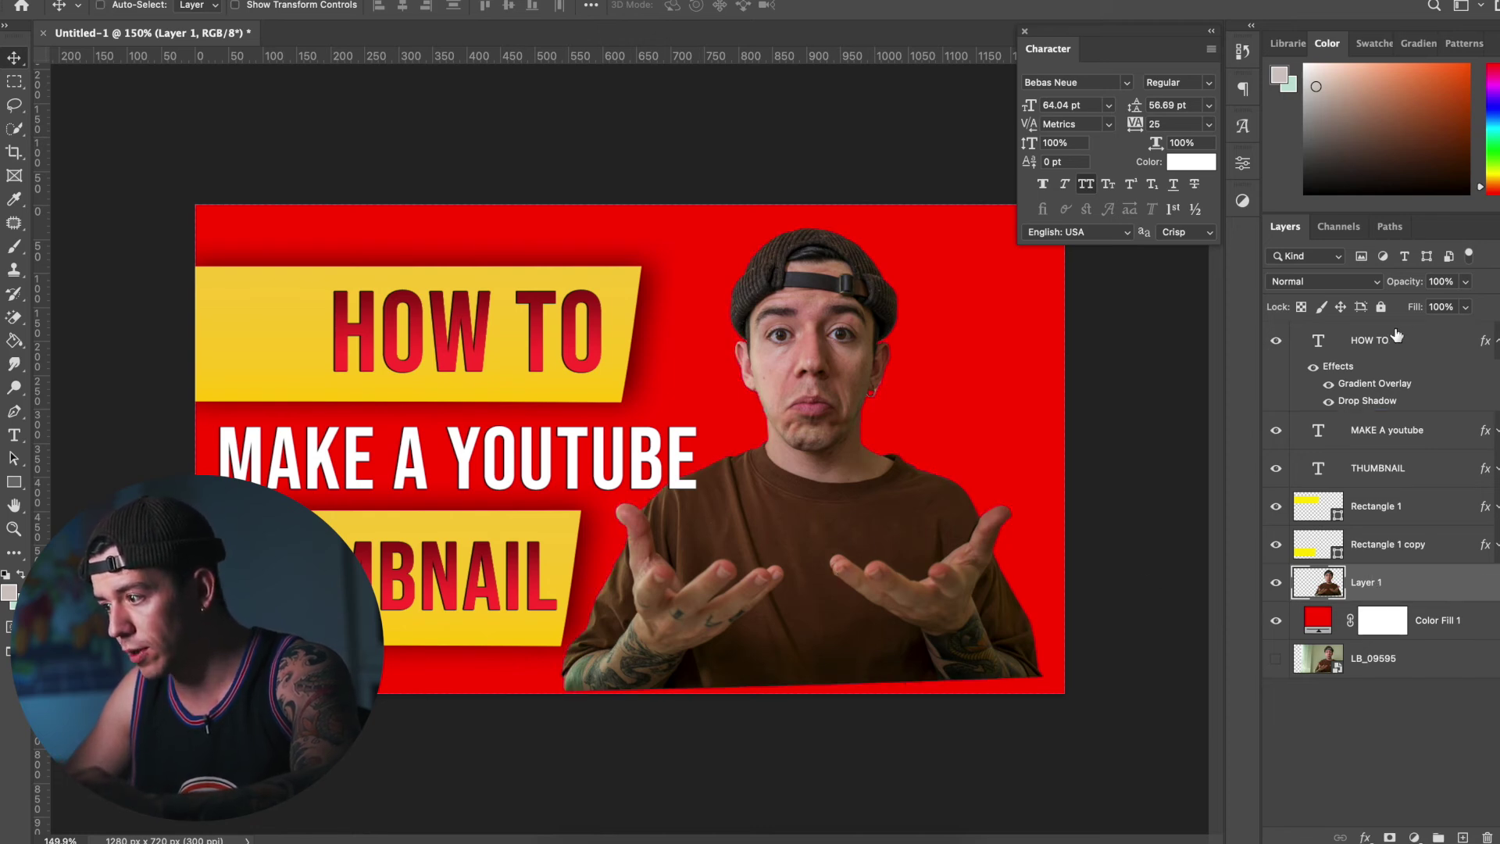
Copy the drop shadow of Rectangle 1 onto the man's cutout layer and enlarge the cutout to reach the canvas's lower edge
click(1497, 342)
click(1495, 457)
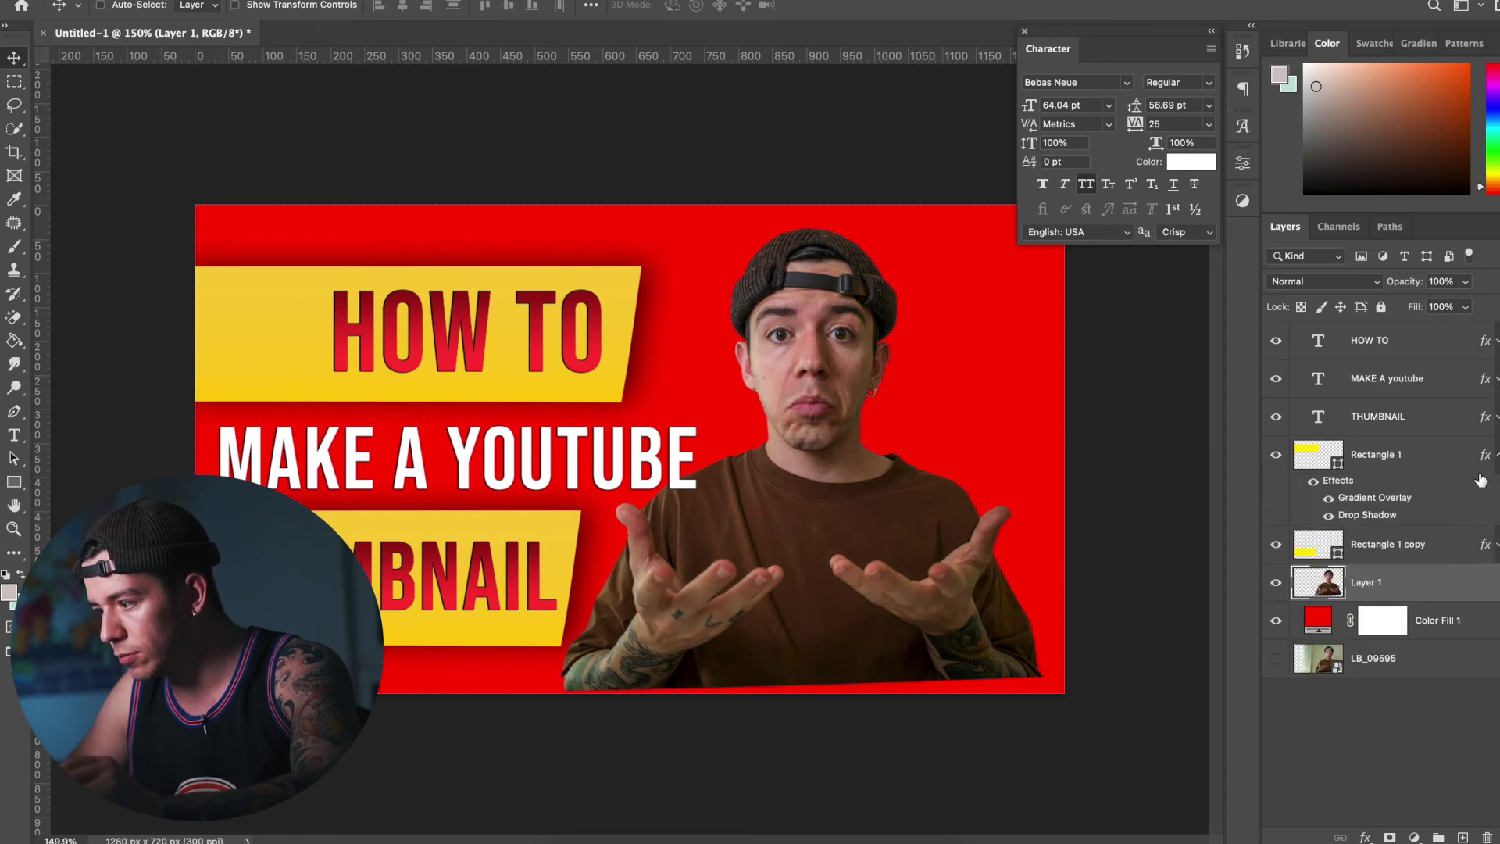
drag(1367, 519, 1364, 587)
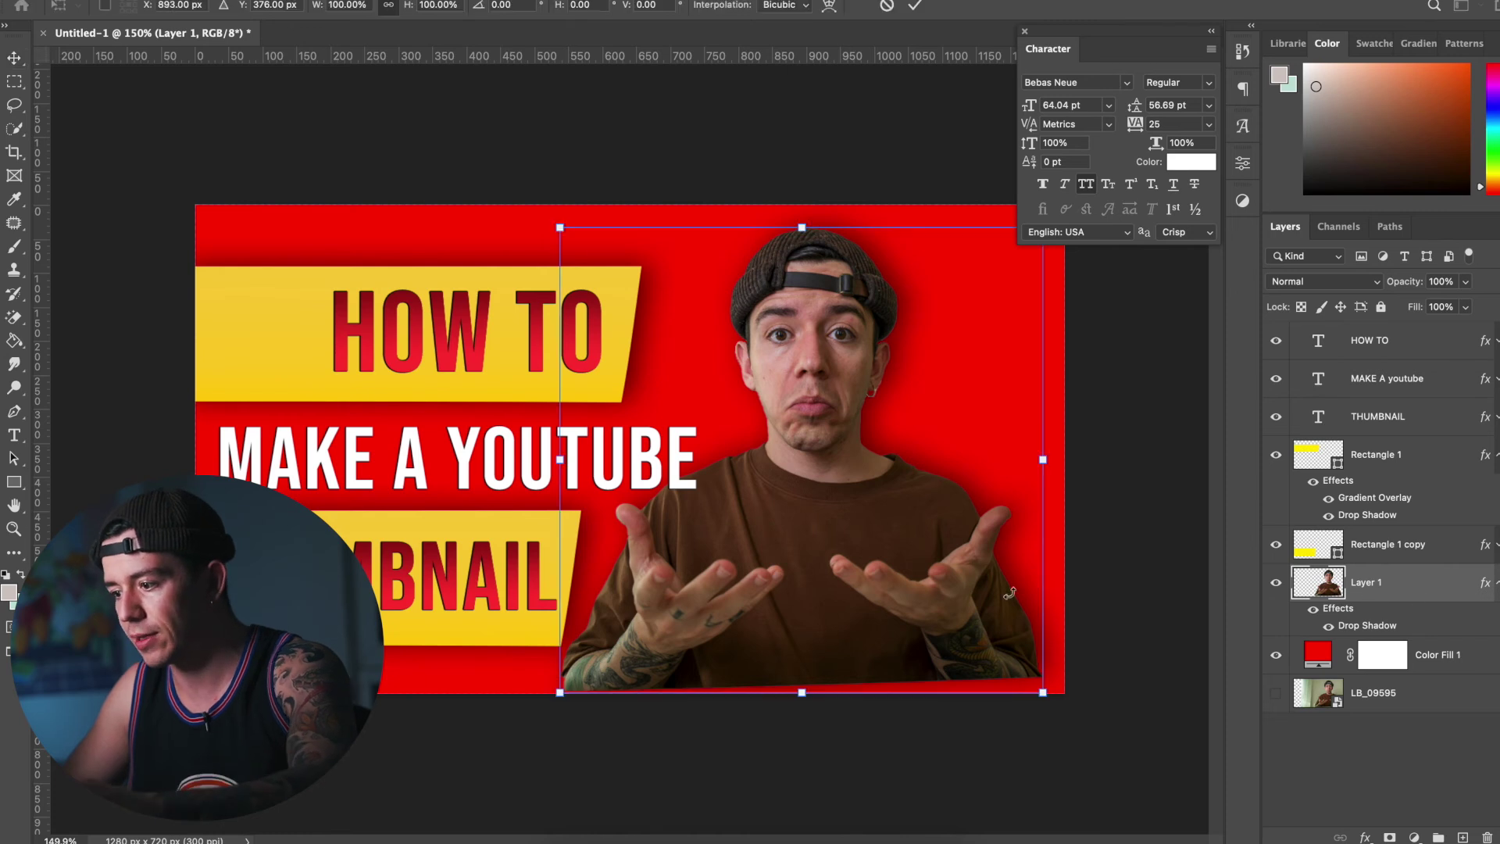
scroll(1138, 621, down, 2)
scroll(696, 552, up, 3)
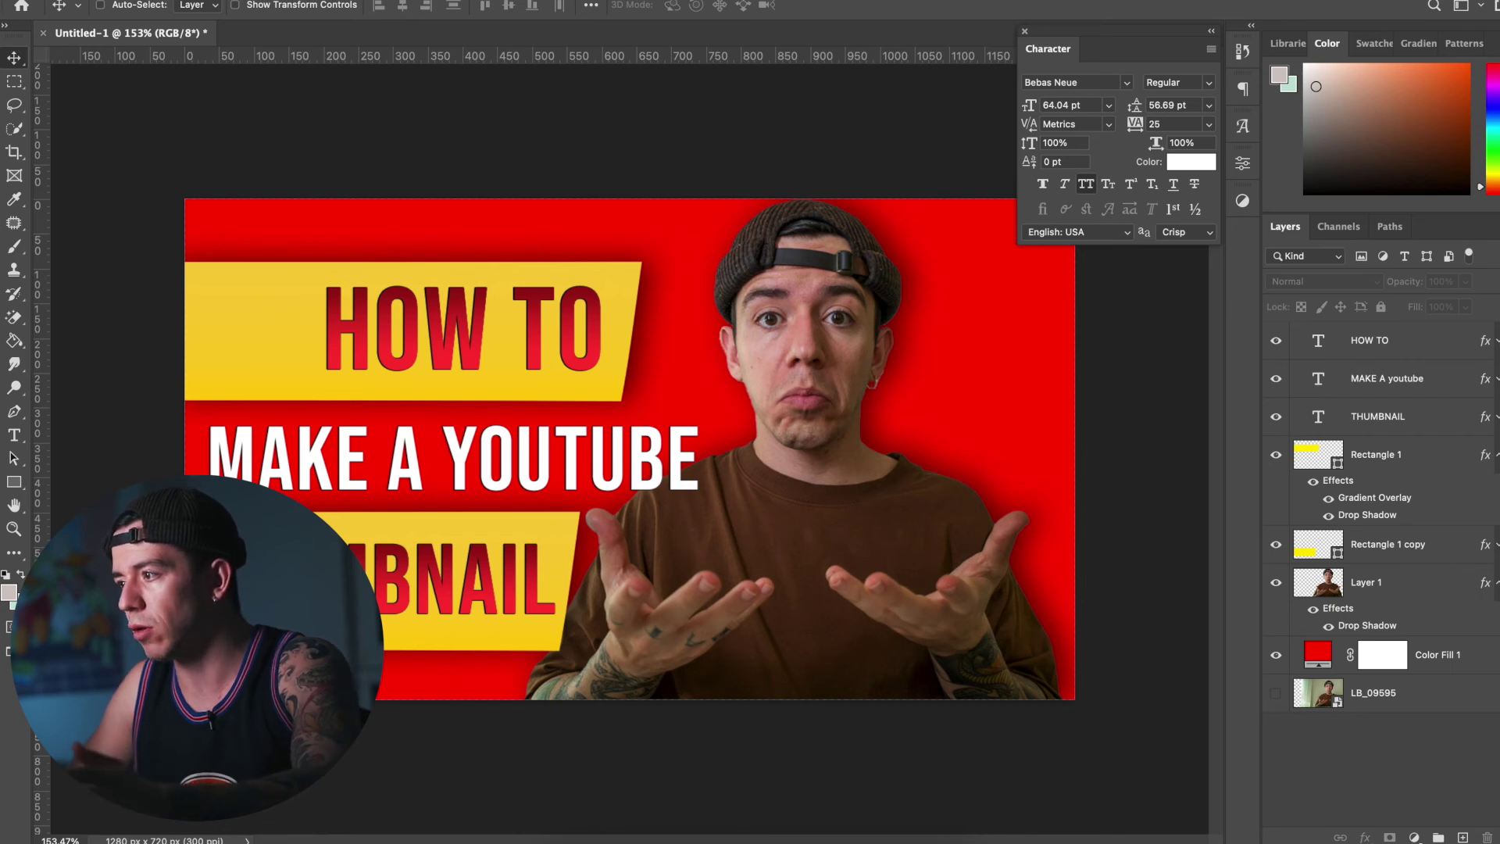
Place the photoshop-cc-logo-png.png image from the thumbnail logos folder into the document at its default size
key(super+space)
text(photo)
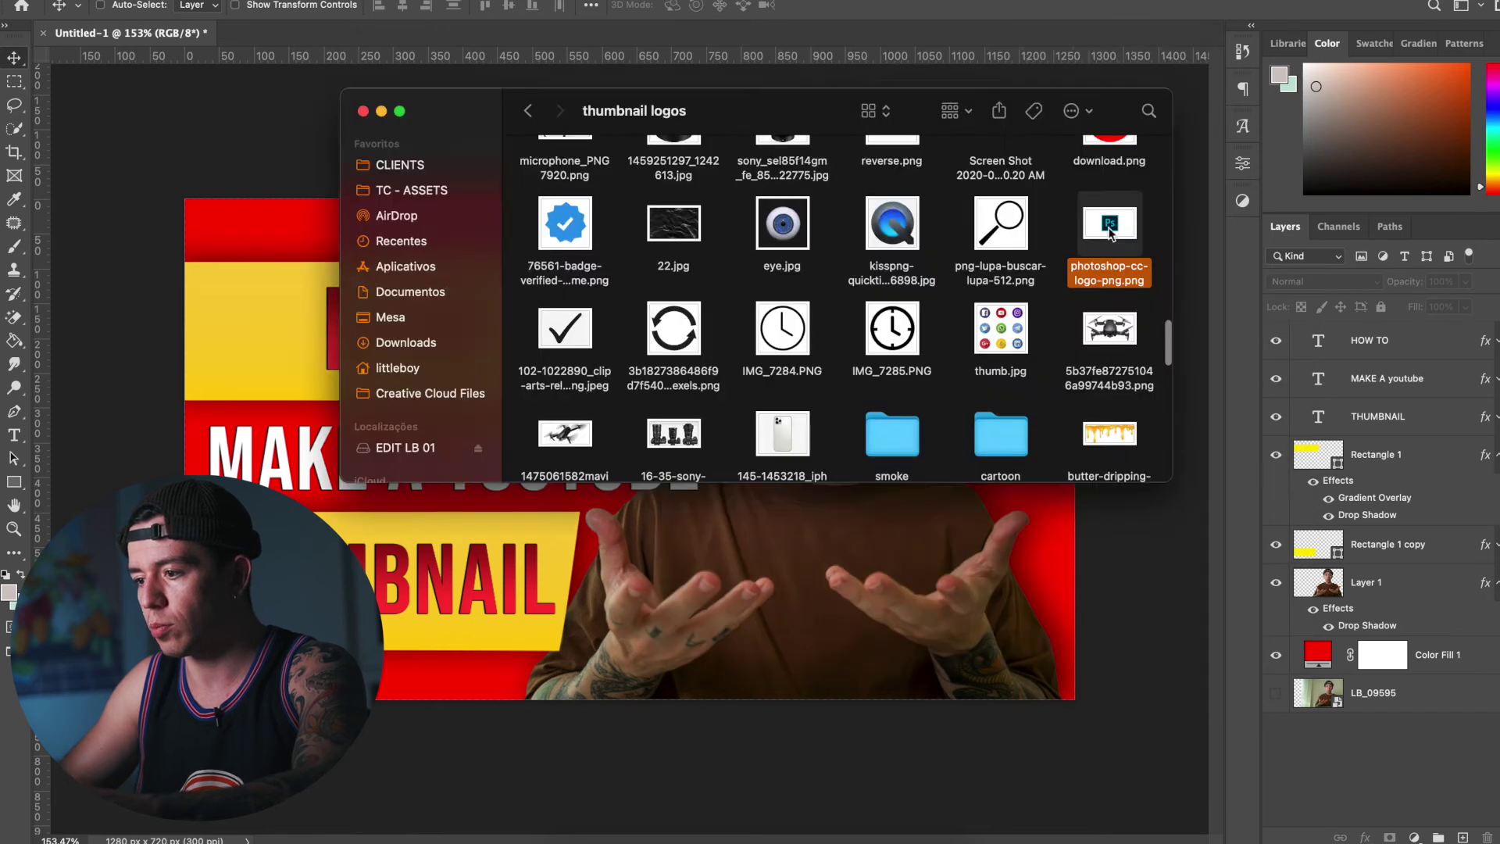
drag(921, 151, 547, 390)
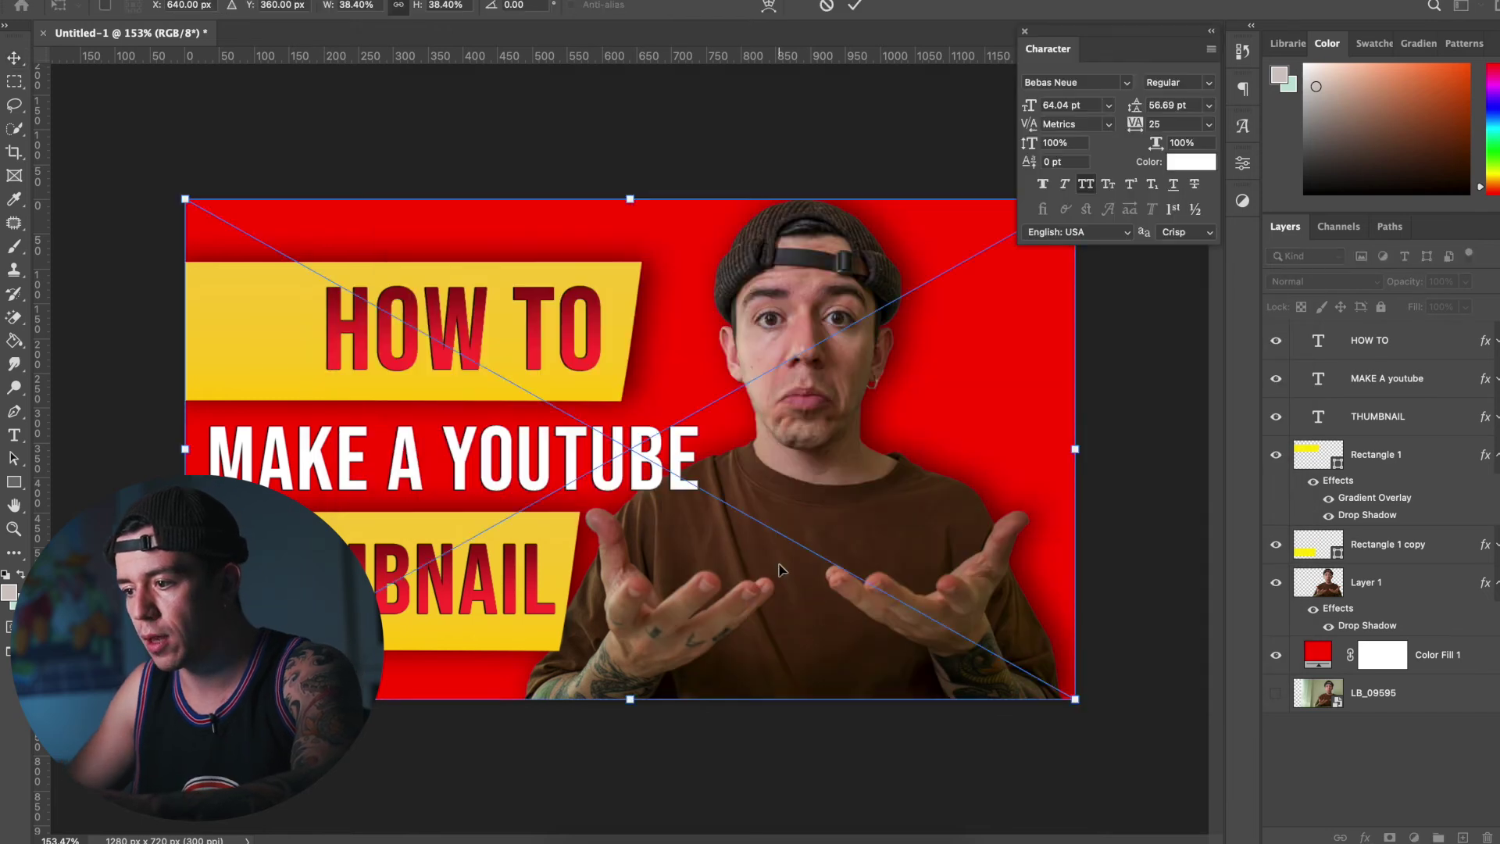
key(Return)
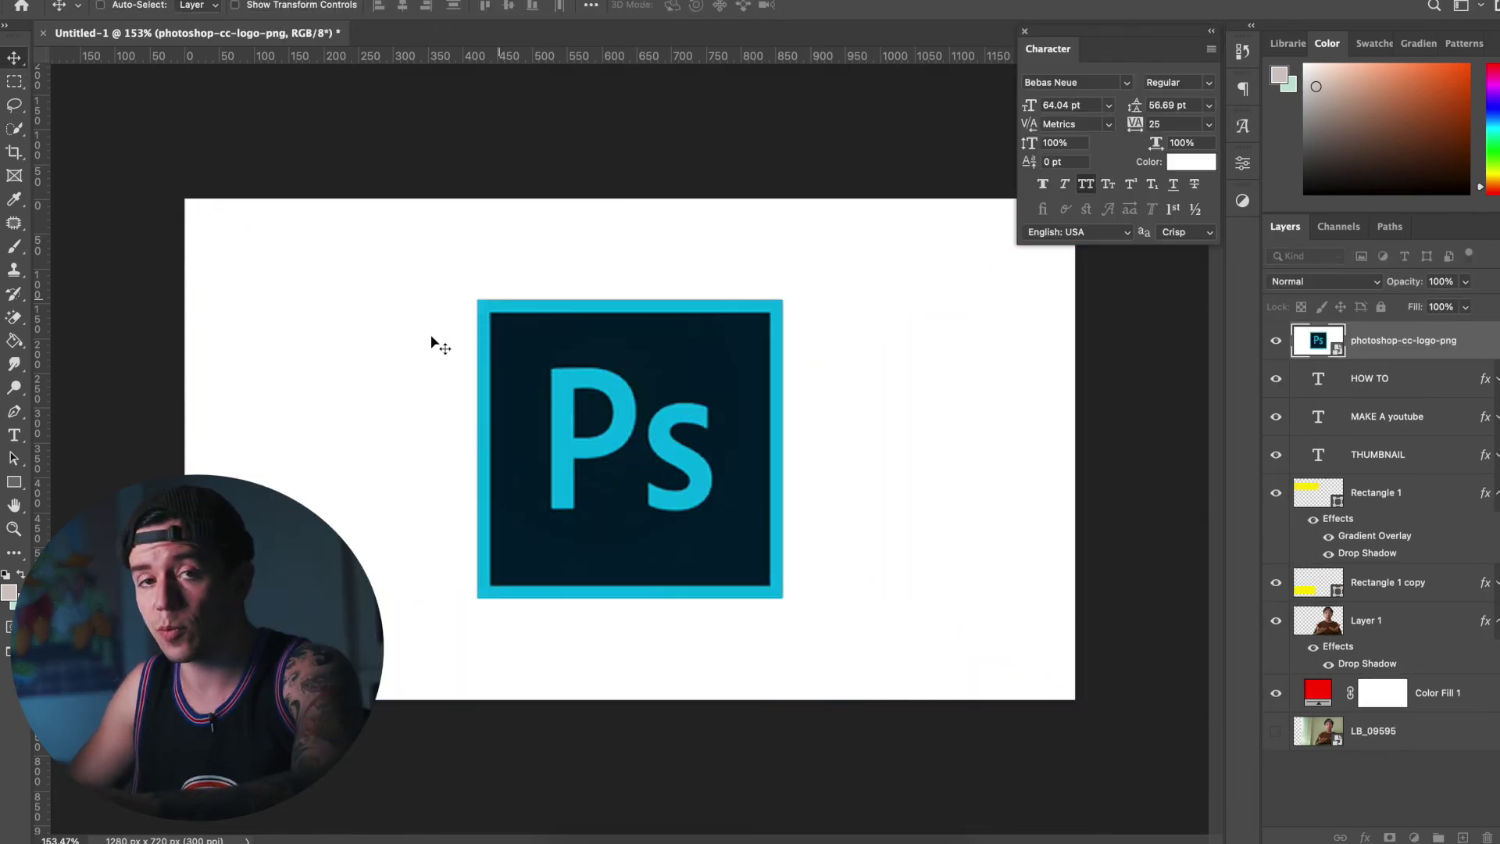
Run Select Subject on the placed Photoshop logo with the Quick Selection tool active, and copy the selection to a new layer
click(19, 132)
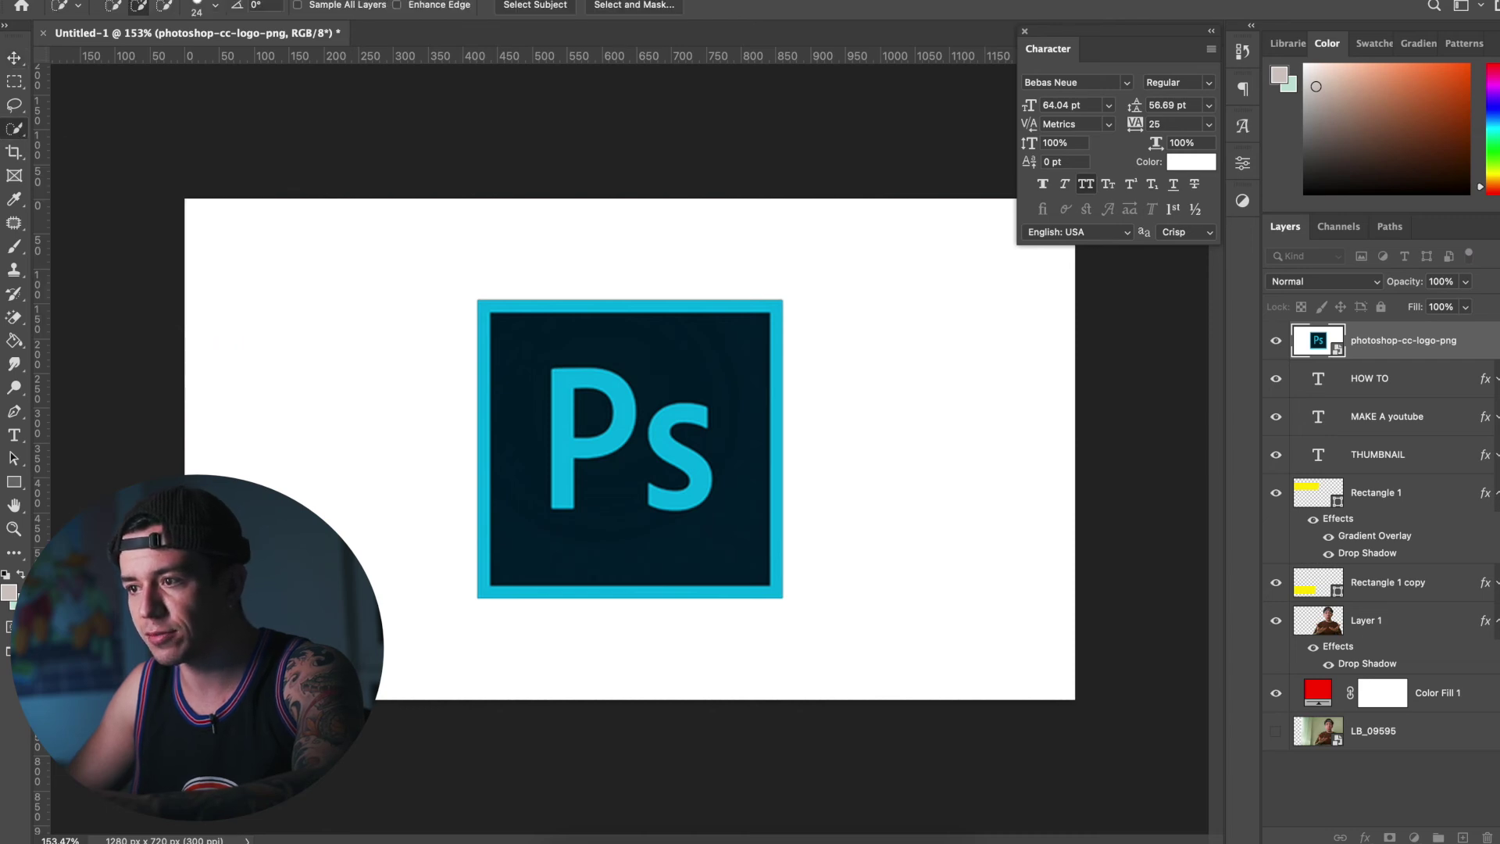
click(557, 6)
key(ctrl+j)
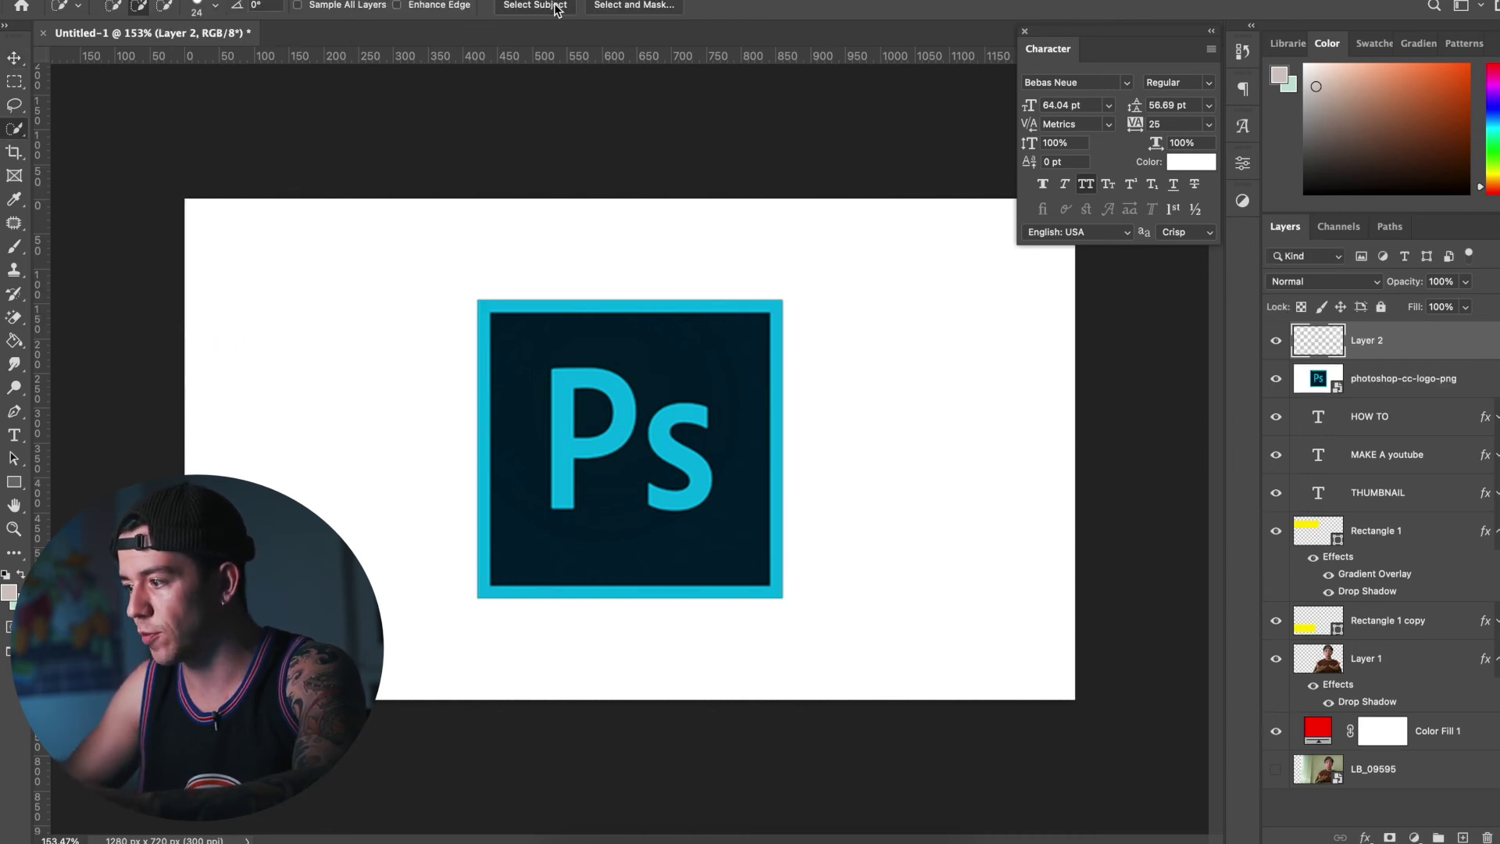
Delete the placed photoshop-cc-logo-png layer, and shrink the extracted logo to fit just before "HOW TO" on the upper yellow banner
click(1450, 383)
key(Delete)
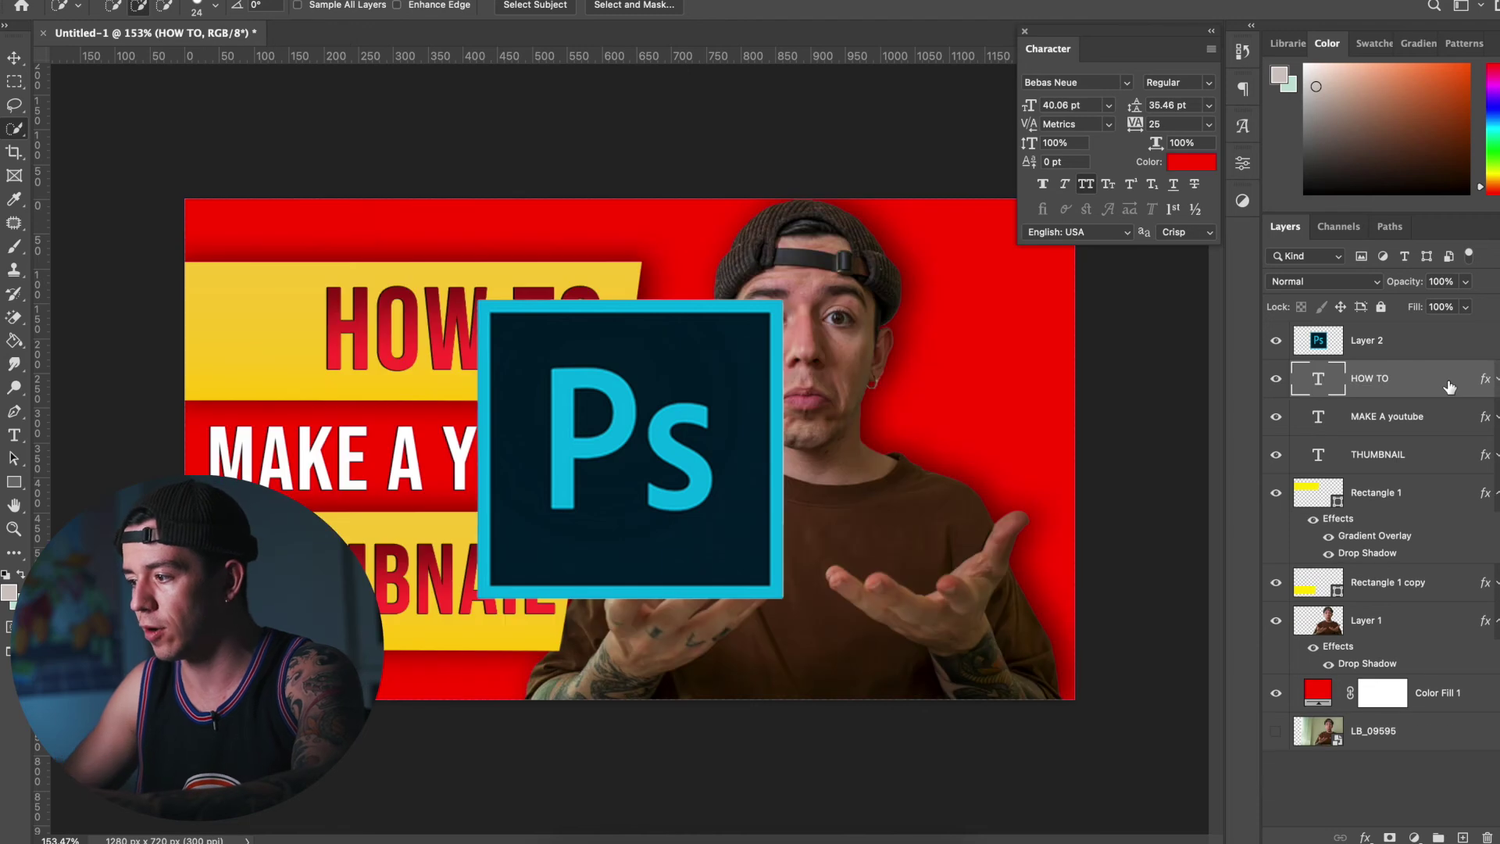
click(1391, 348)
key(ctrl+t)
drag(784, 299, 627, 453)
drag(608, 472, 363, 249)
drag(313, 306, 314, 299)
drag(363, 245, 318, 288)
drag(293, 345, 293, 335)
key(Return)
scroll(631, 449, down, 3)
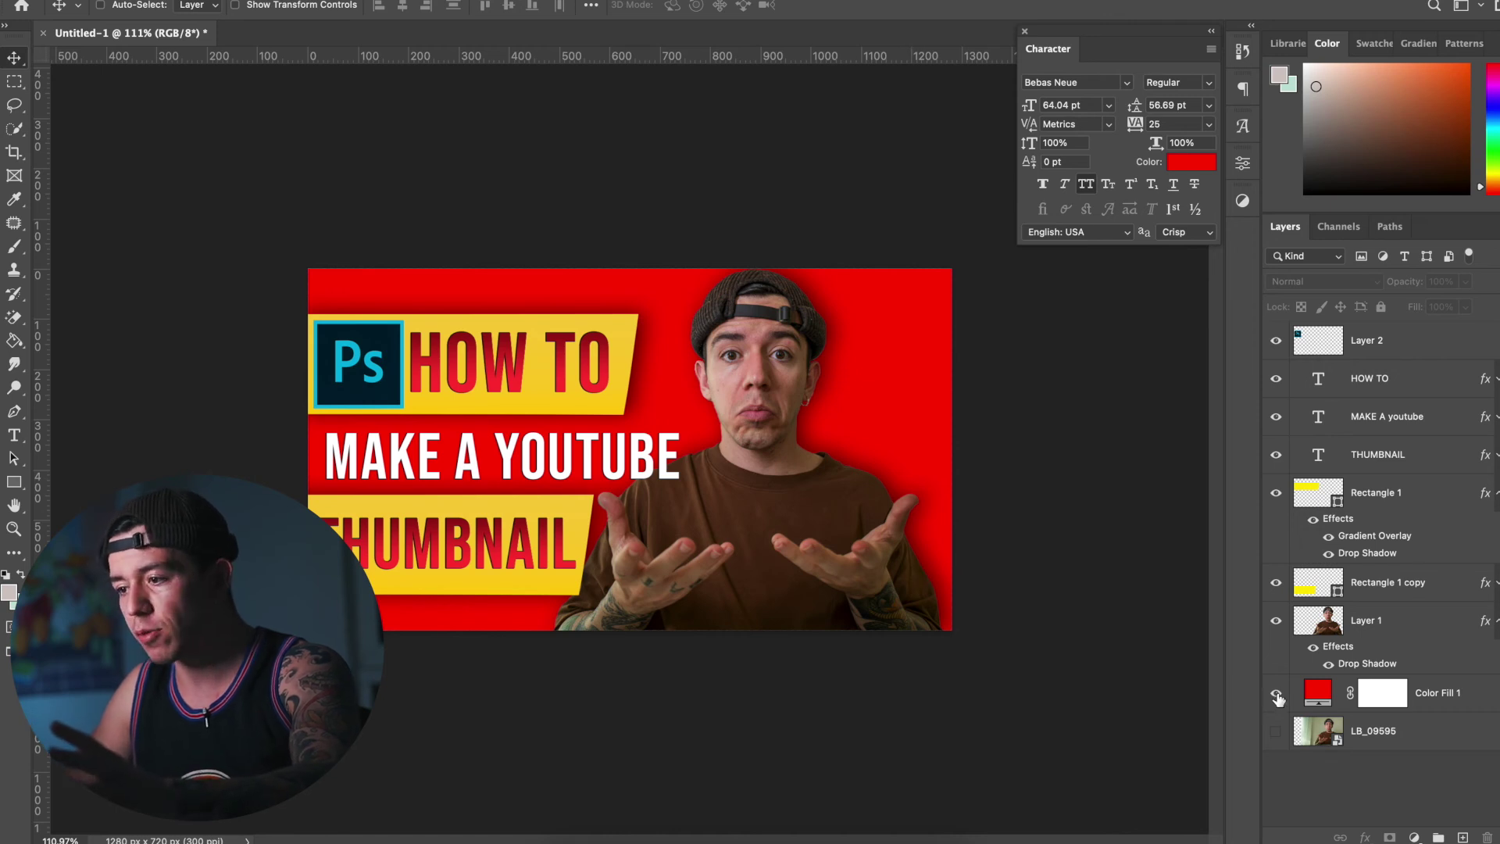
Place the grain image from the TC - ASSETS folder into the document and move its layer directly above Color Fill 1
click(1277, 693)
click(1277, 693)
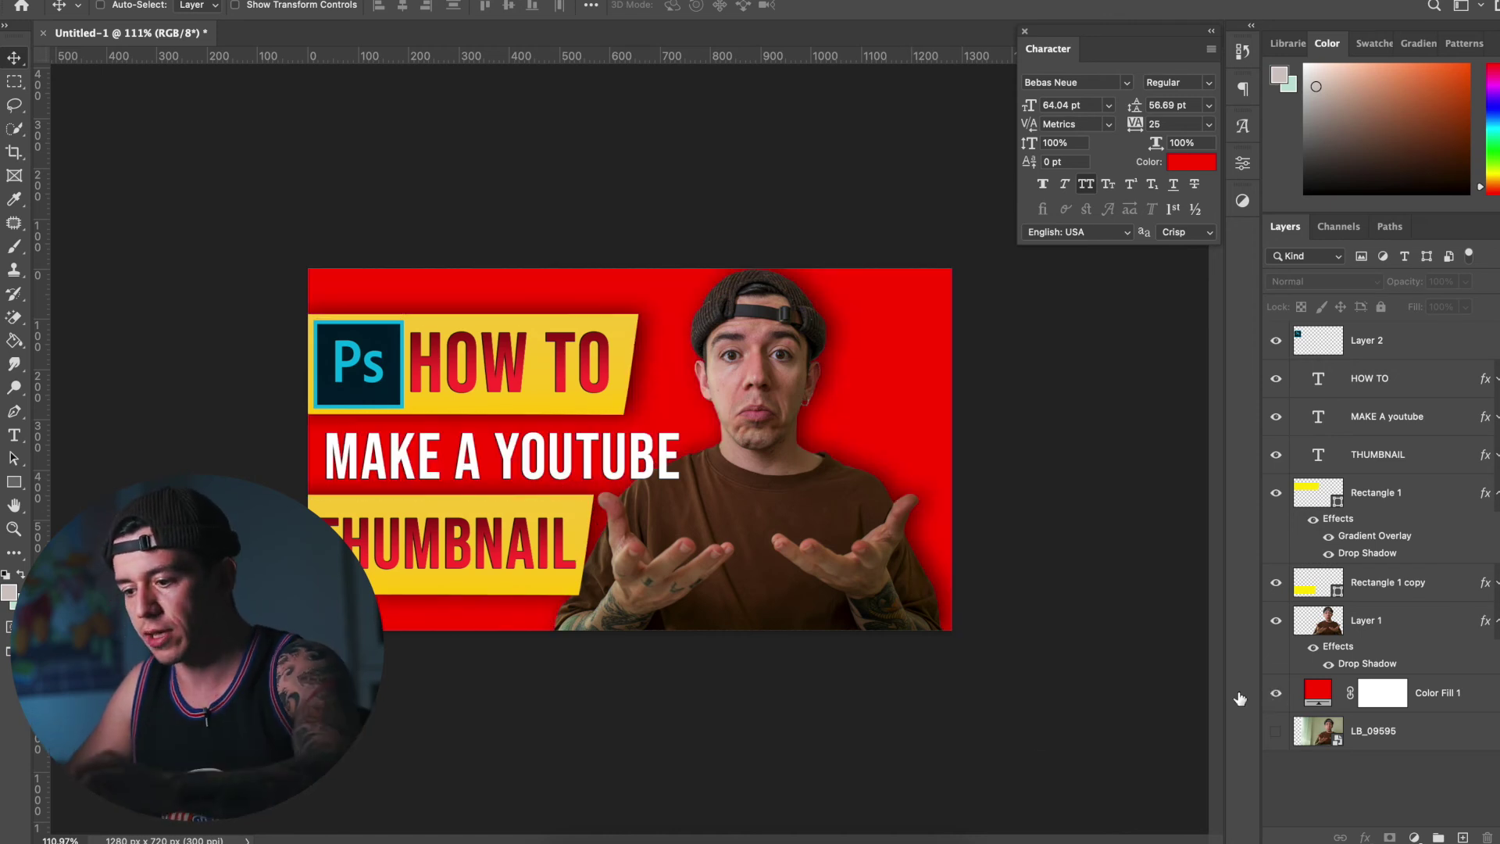
click(569, 840)
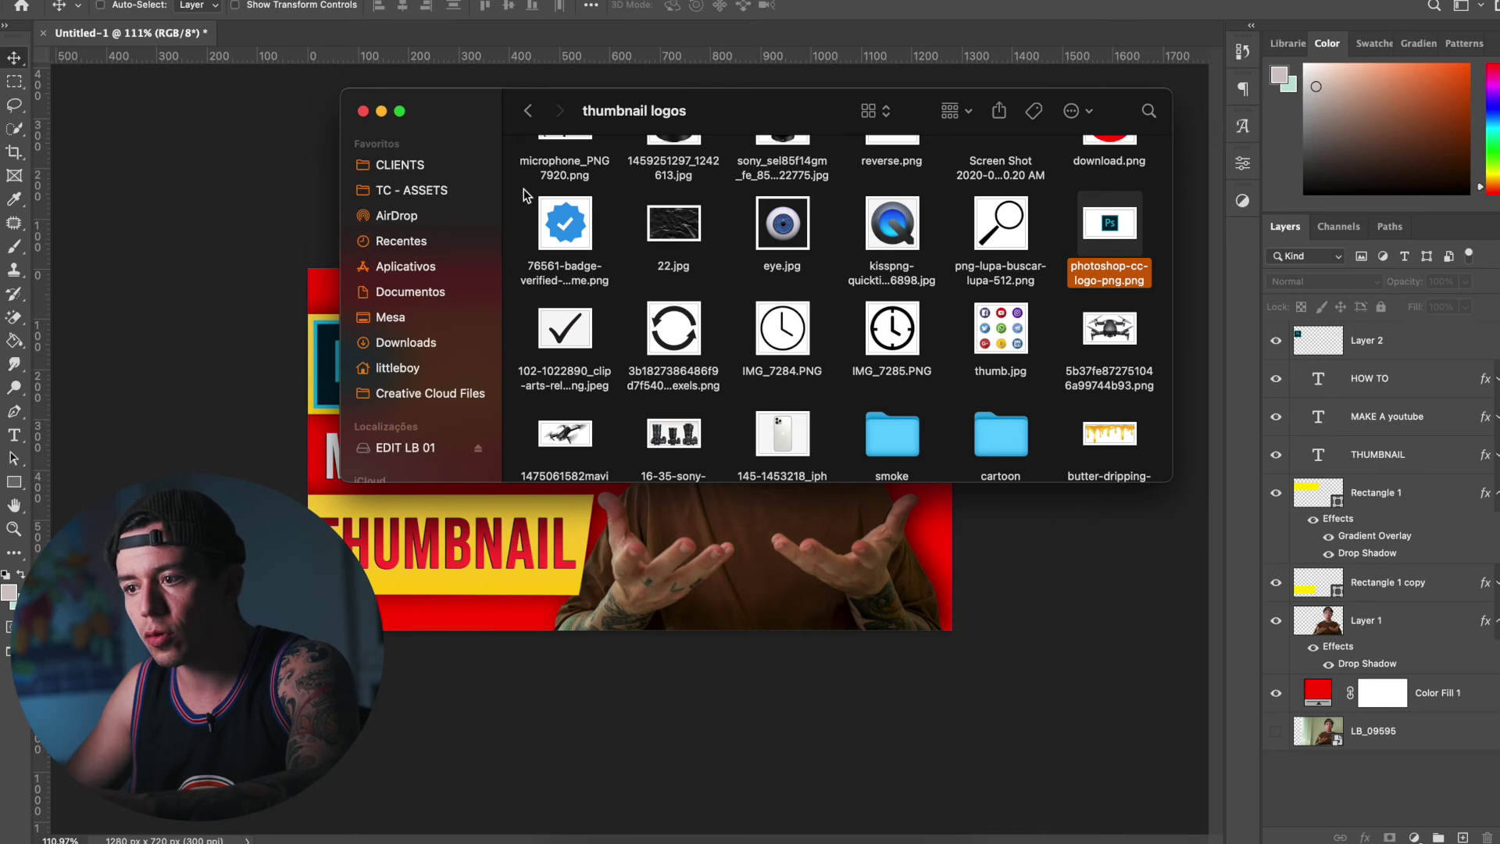
click(429, 196)
drag(1048, 198, 827, 644)
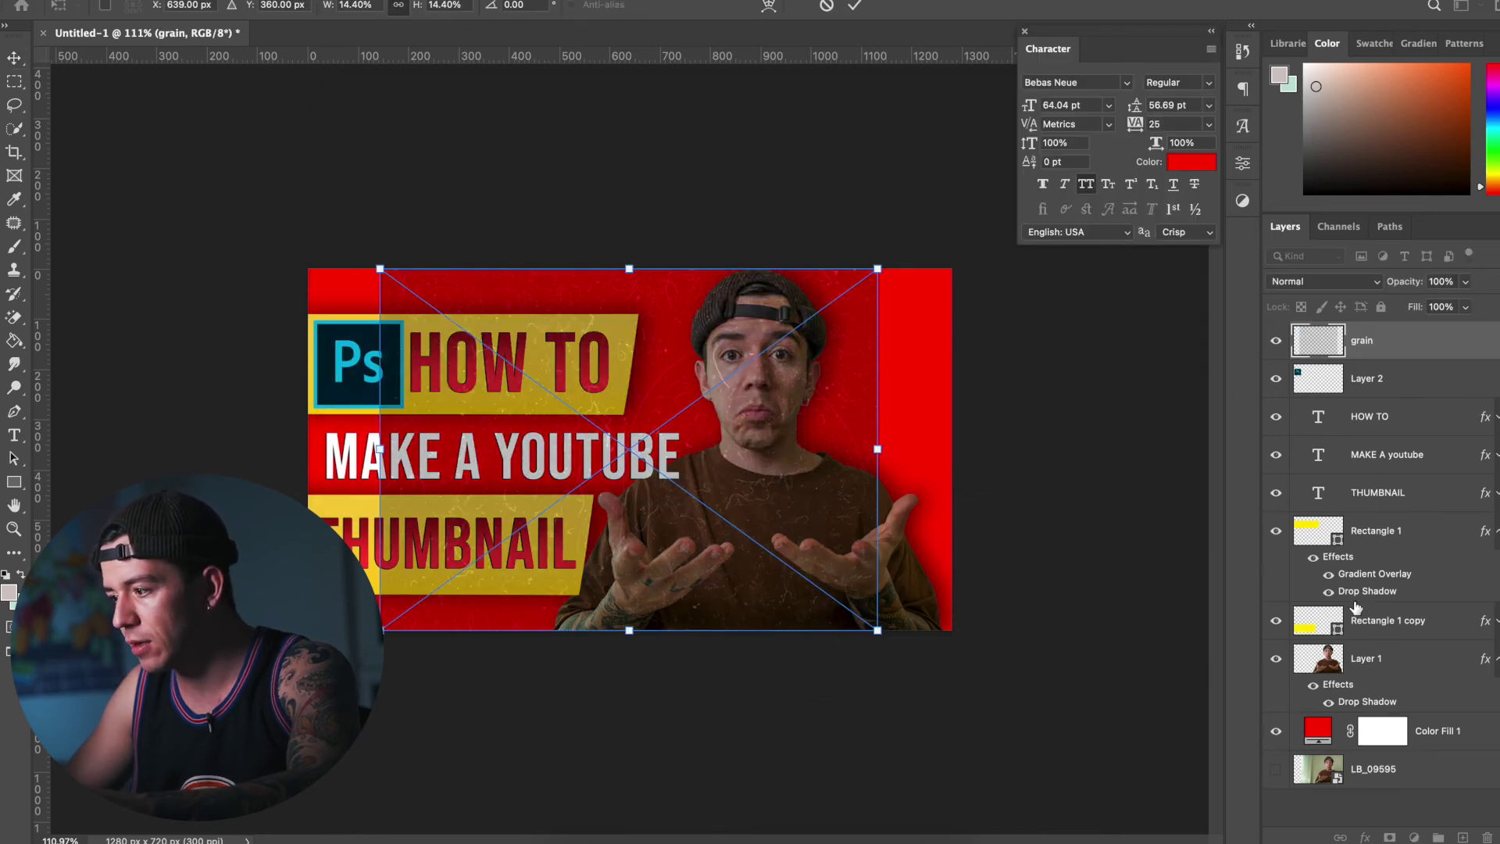
drag(1409, 360, 1399, 712)
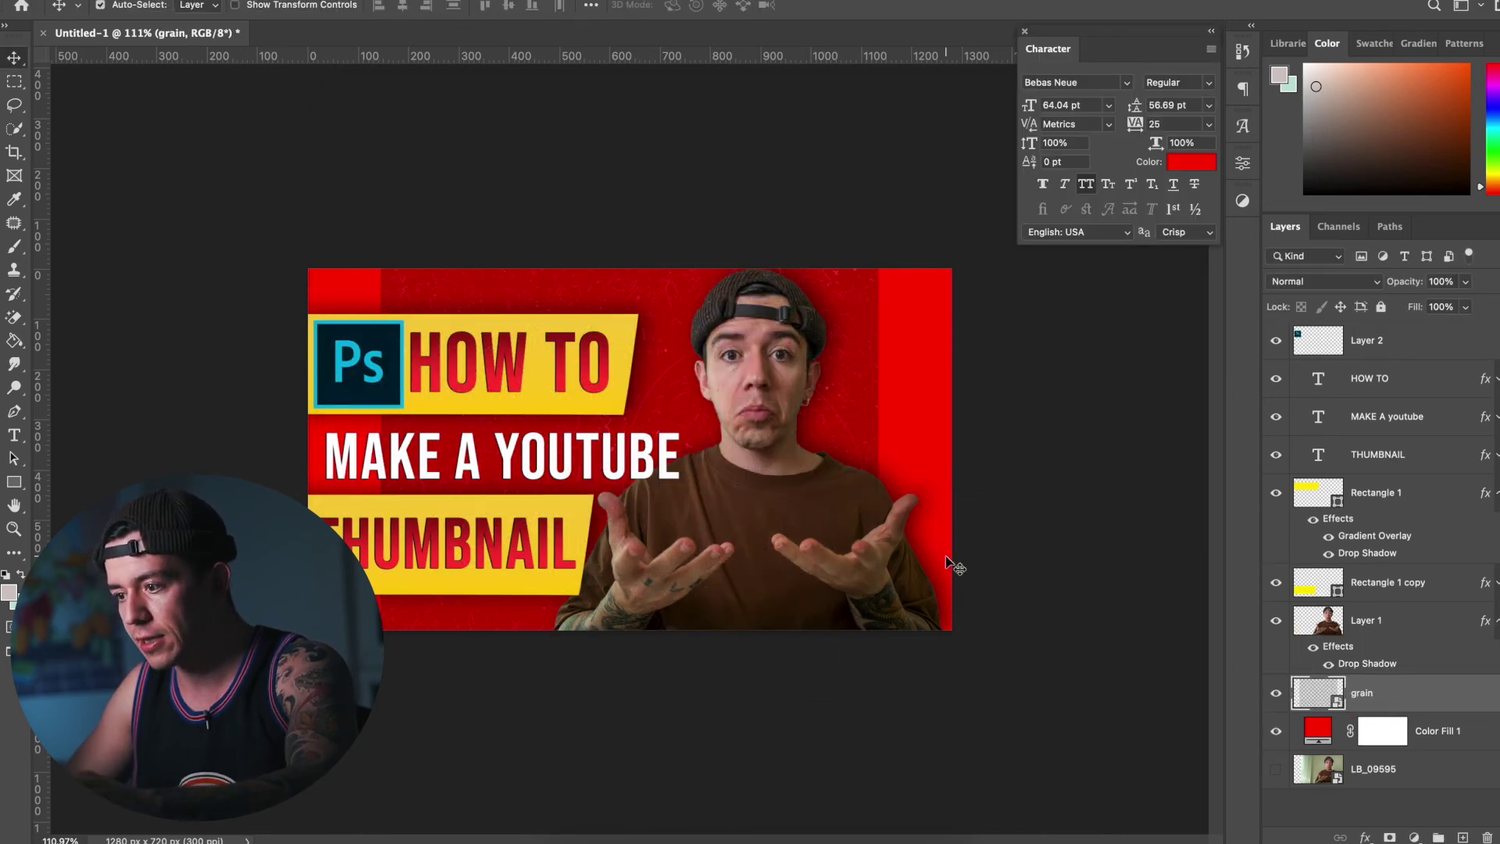
Try enlarging the grain texture to about 1334 × 971 px to cover the canvas, and delete the grain layer
drag(879, 451, 969, 446)
key(super+z)
key(super+z)
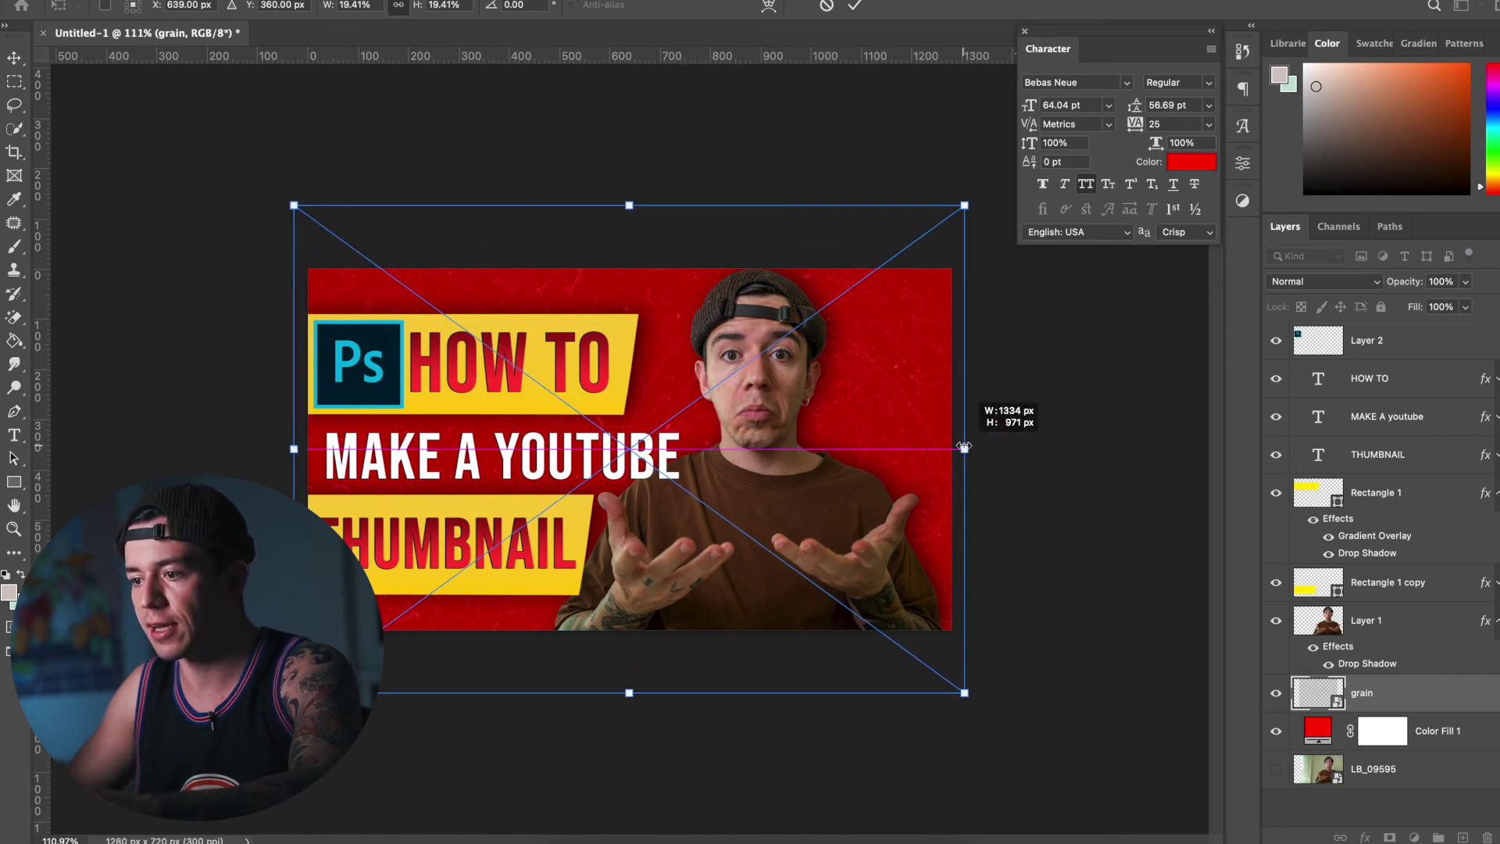
key(Return)
scroll(453, 332, up, 1)
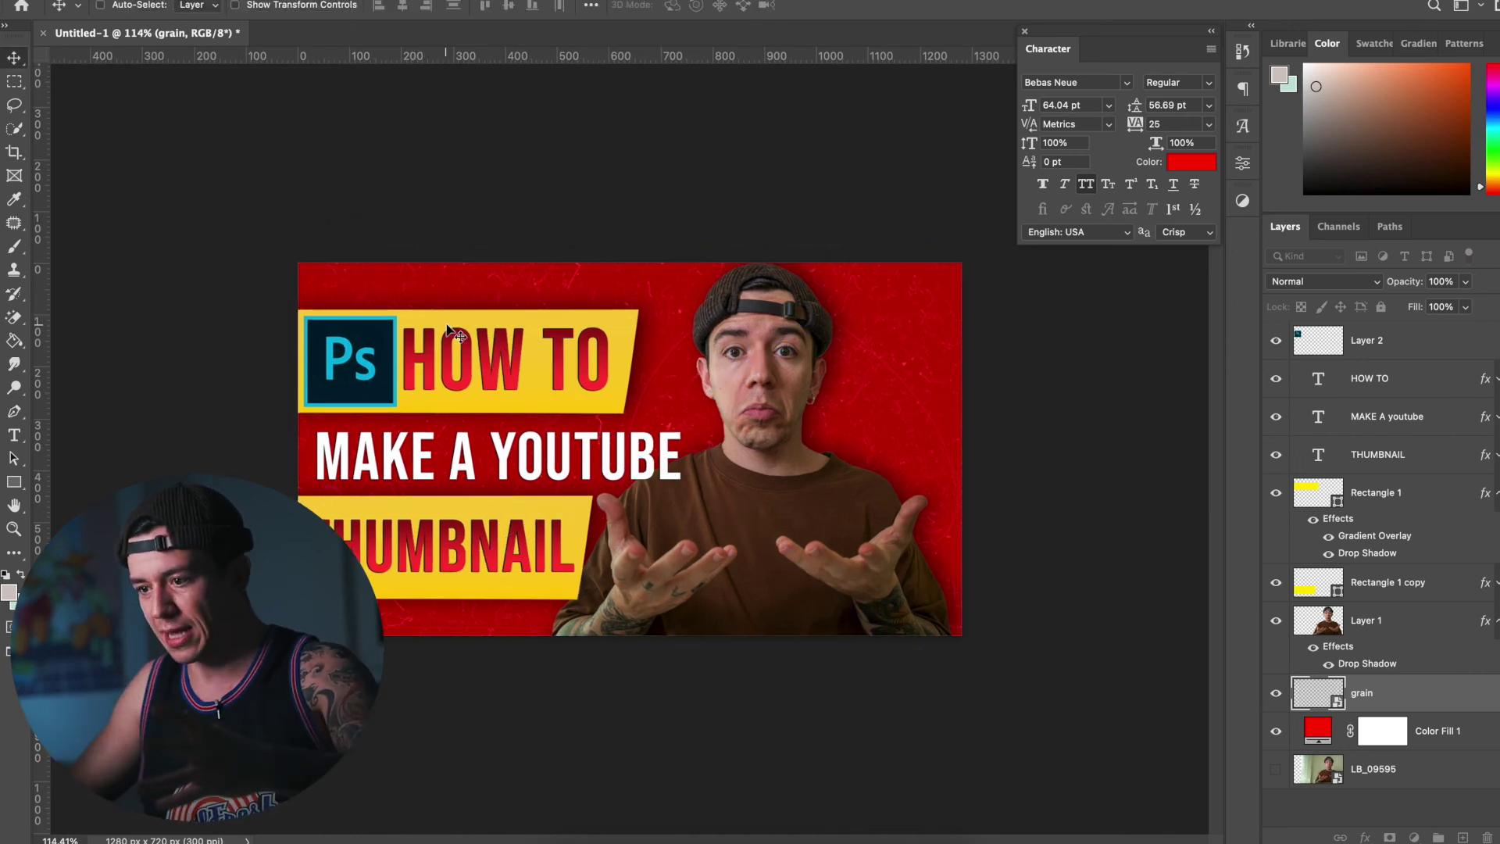
scroll(451, 332, up, 5)
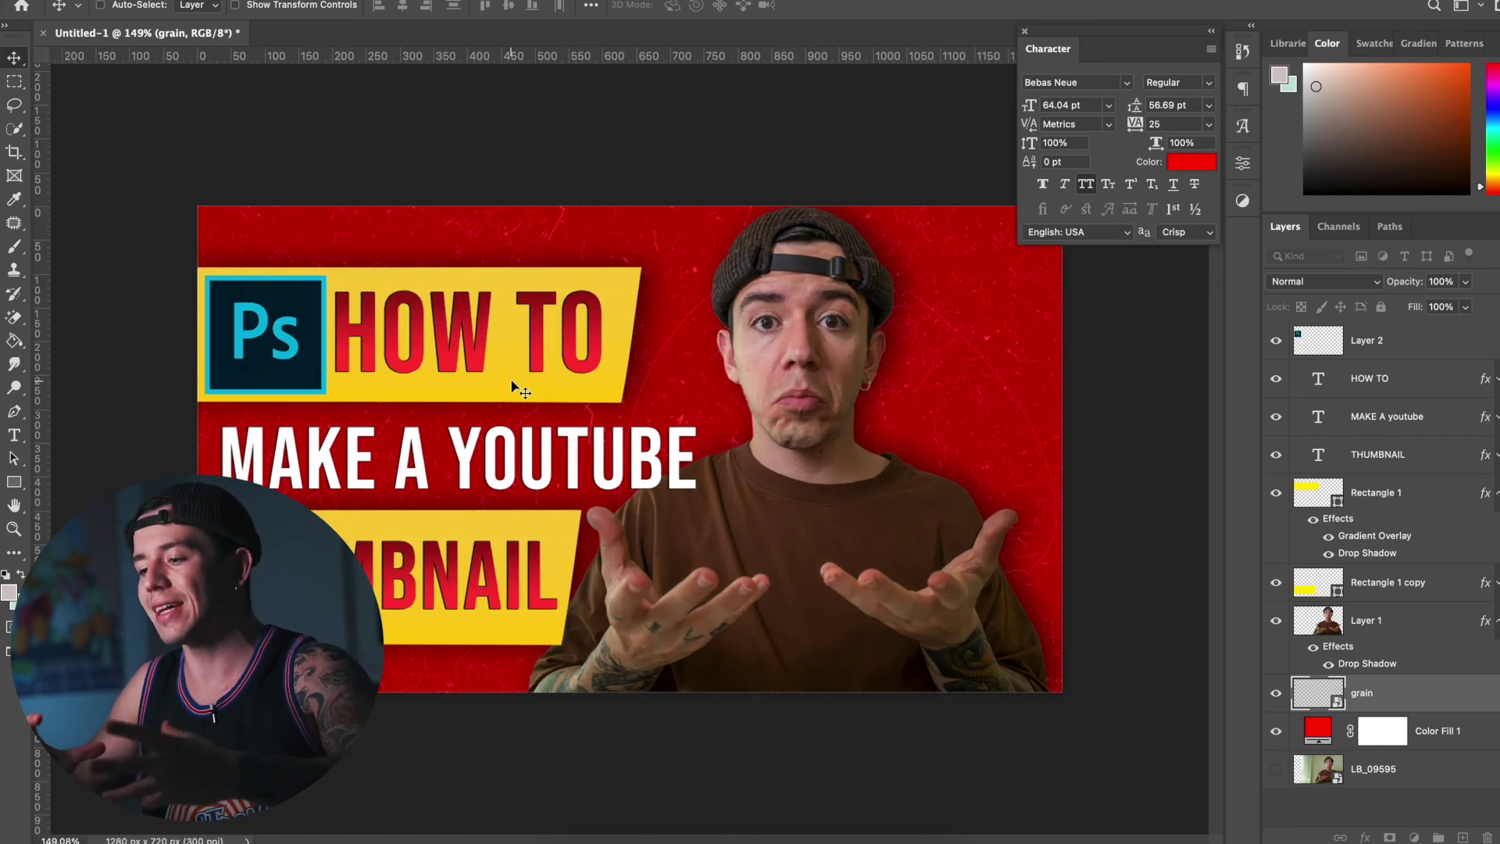
click(1397, 705)
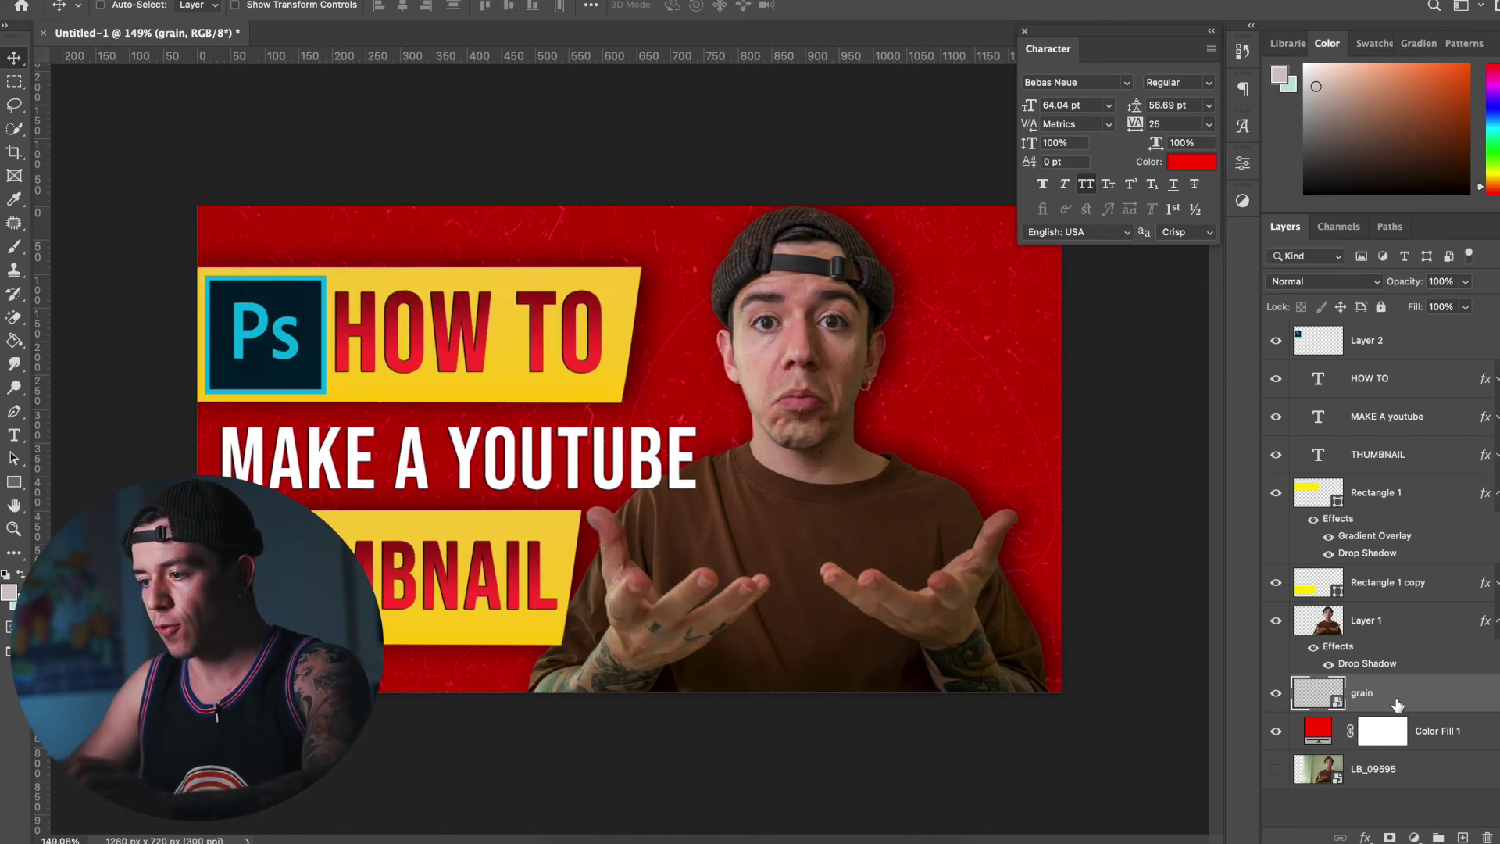
key(Delete)
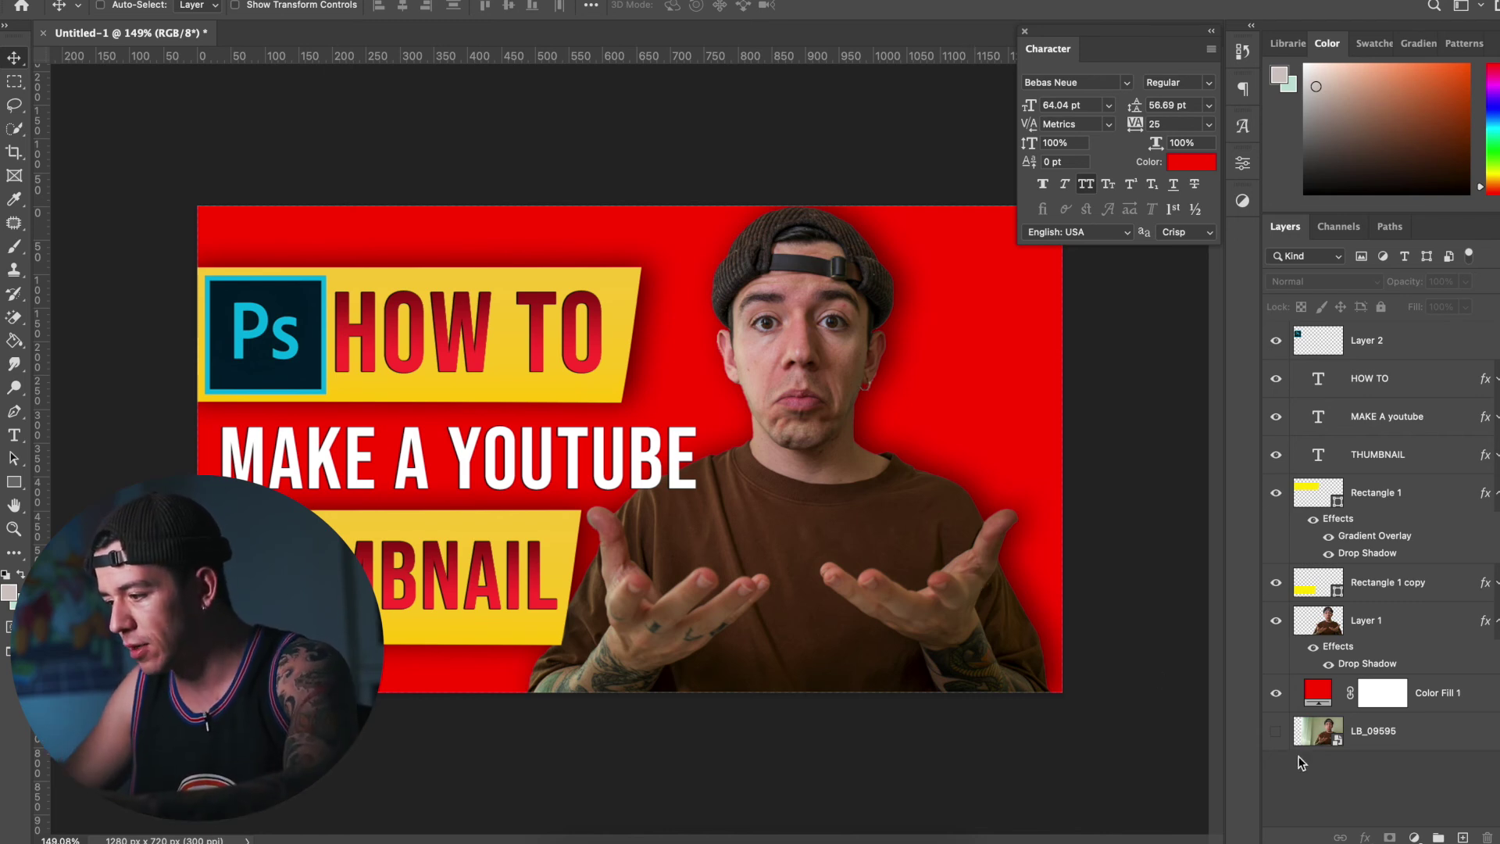
Delete the red Color Fill 1 background layer together with its layer mask
click(1413, 707)
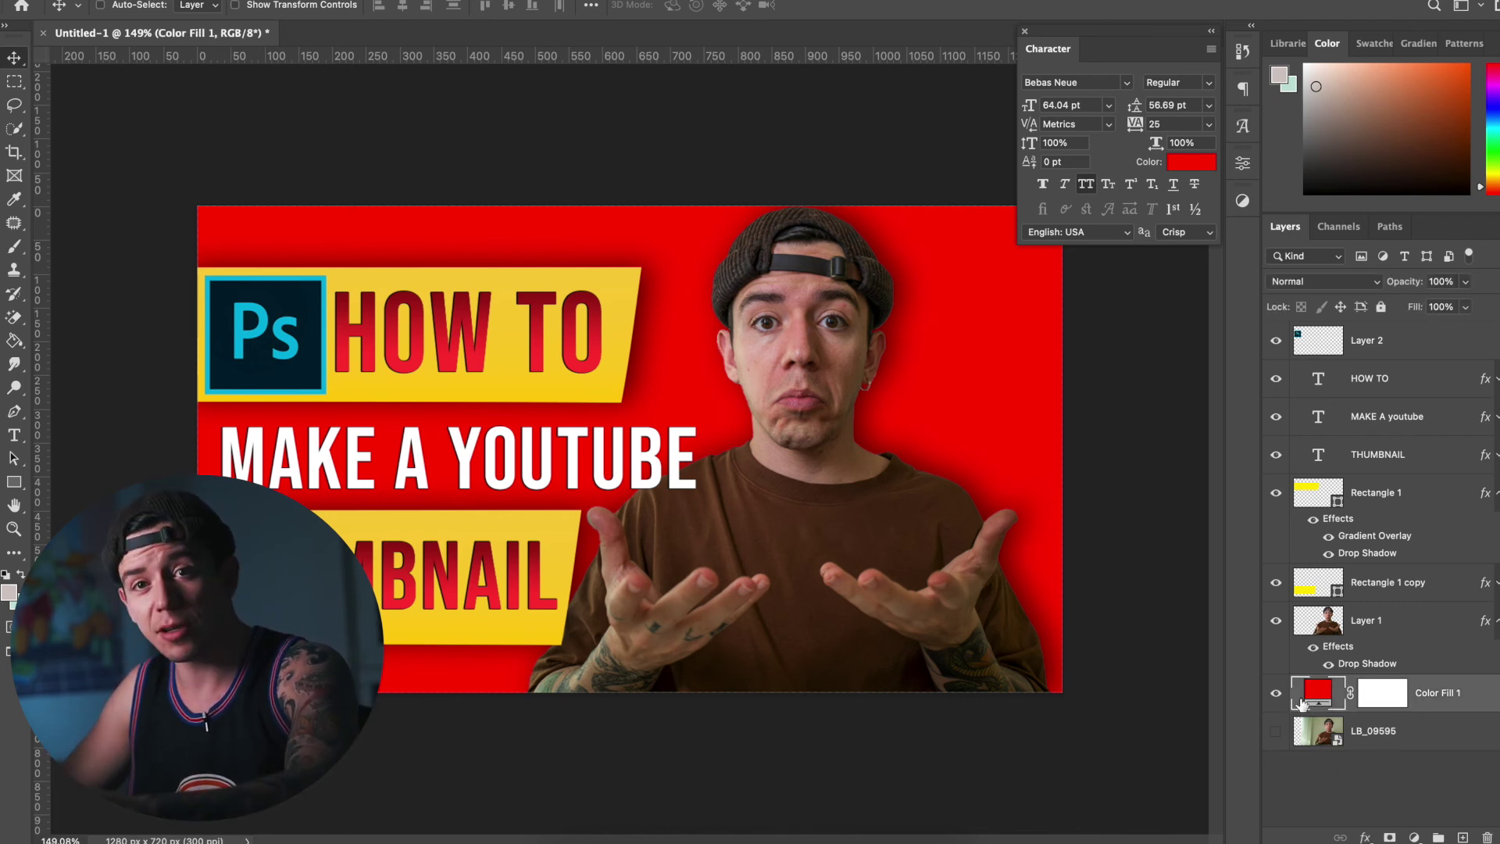
click(1276, 694)
click(1276, 694)
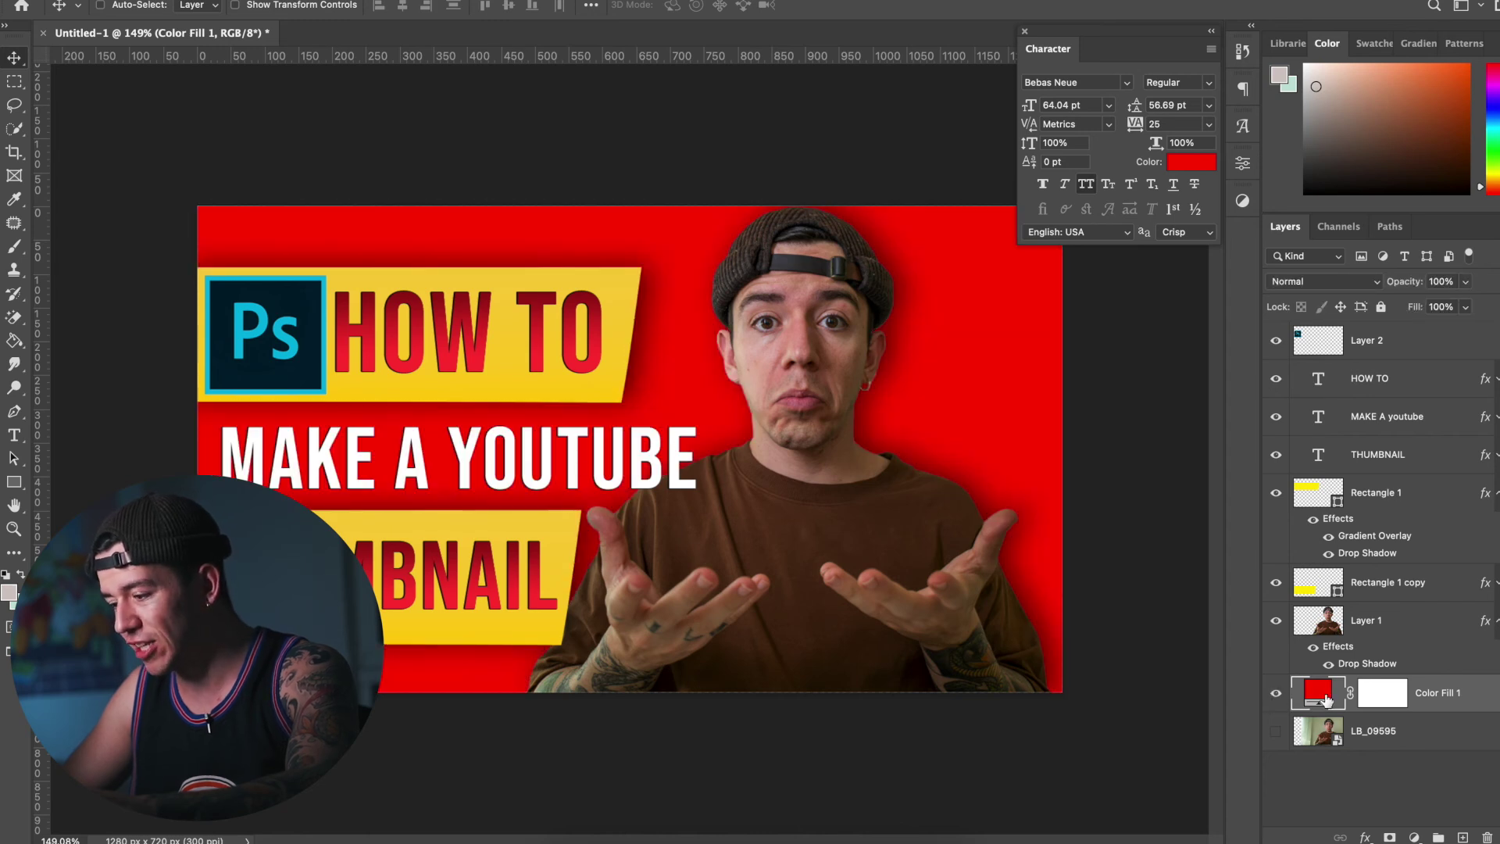
click(1382, 693)
key(Delete)
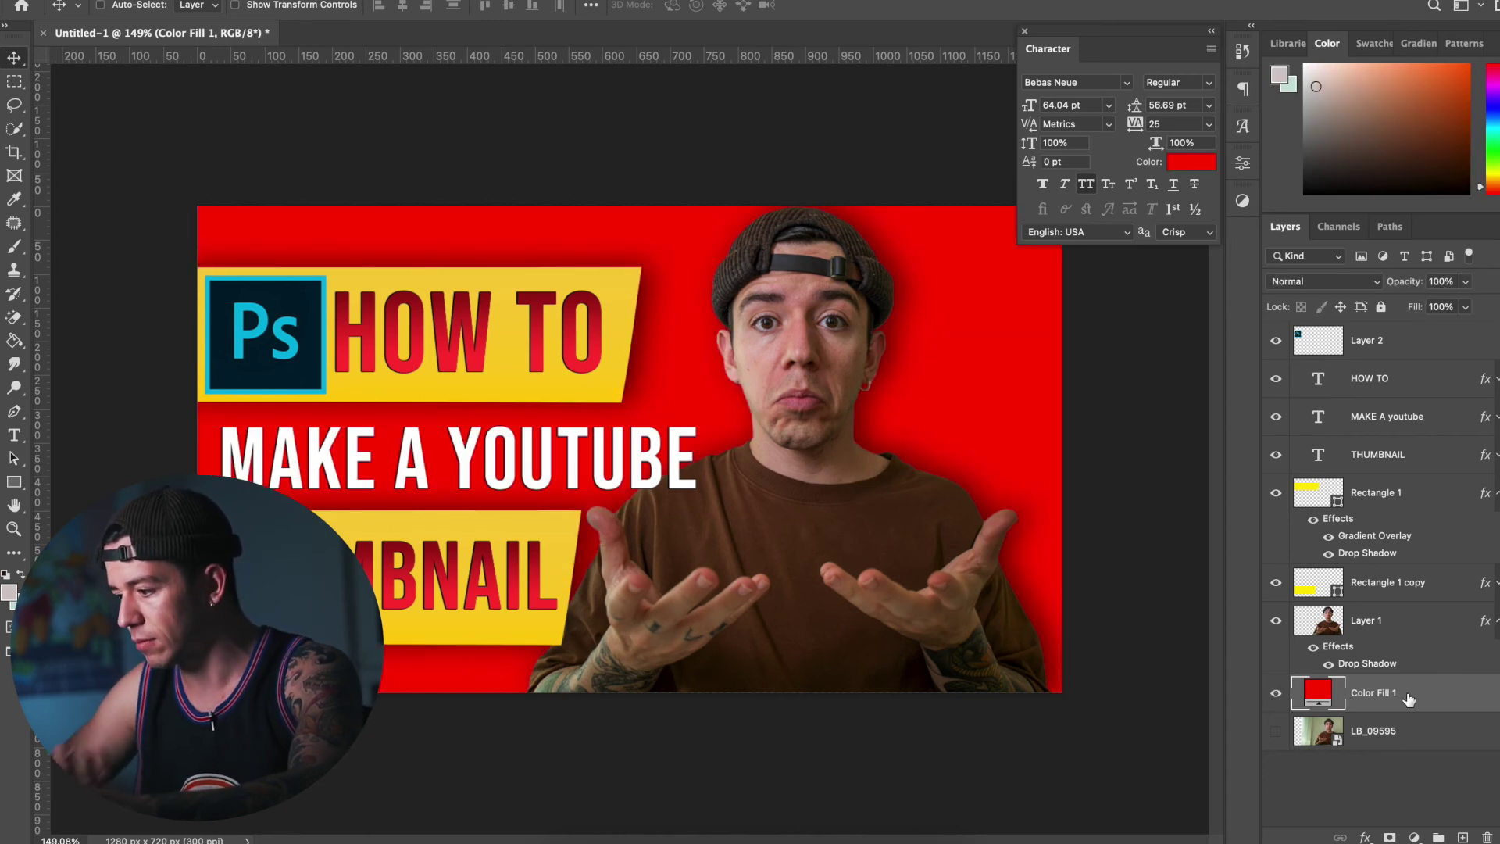
key(Delete)
Add a Gradient Fill layer above LB_09595 using a bright-to-dark red gradient preset
click(1415, 836)
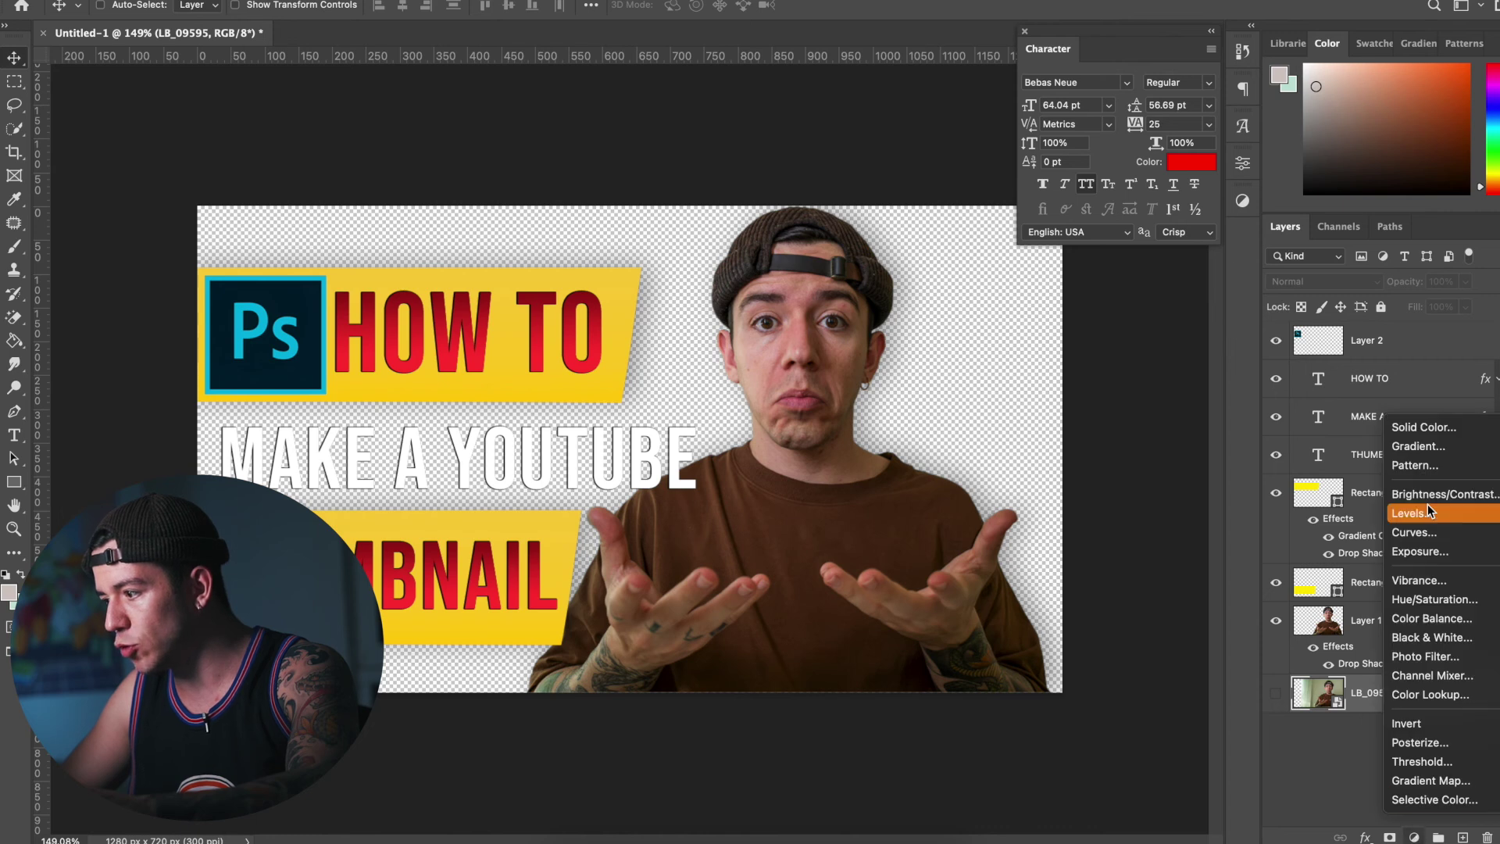
click(1428, 444)
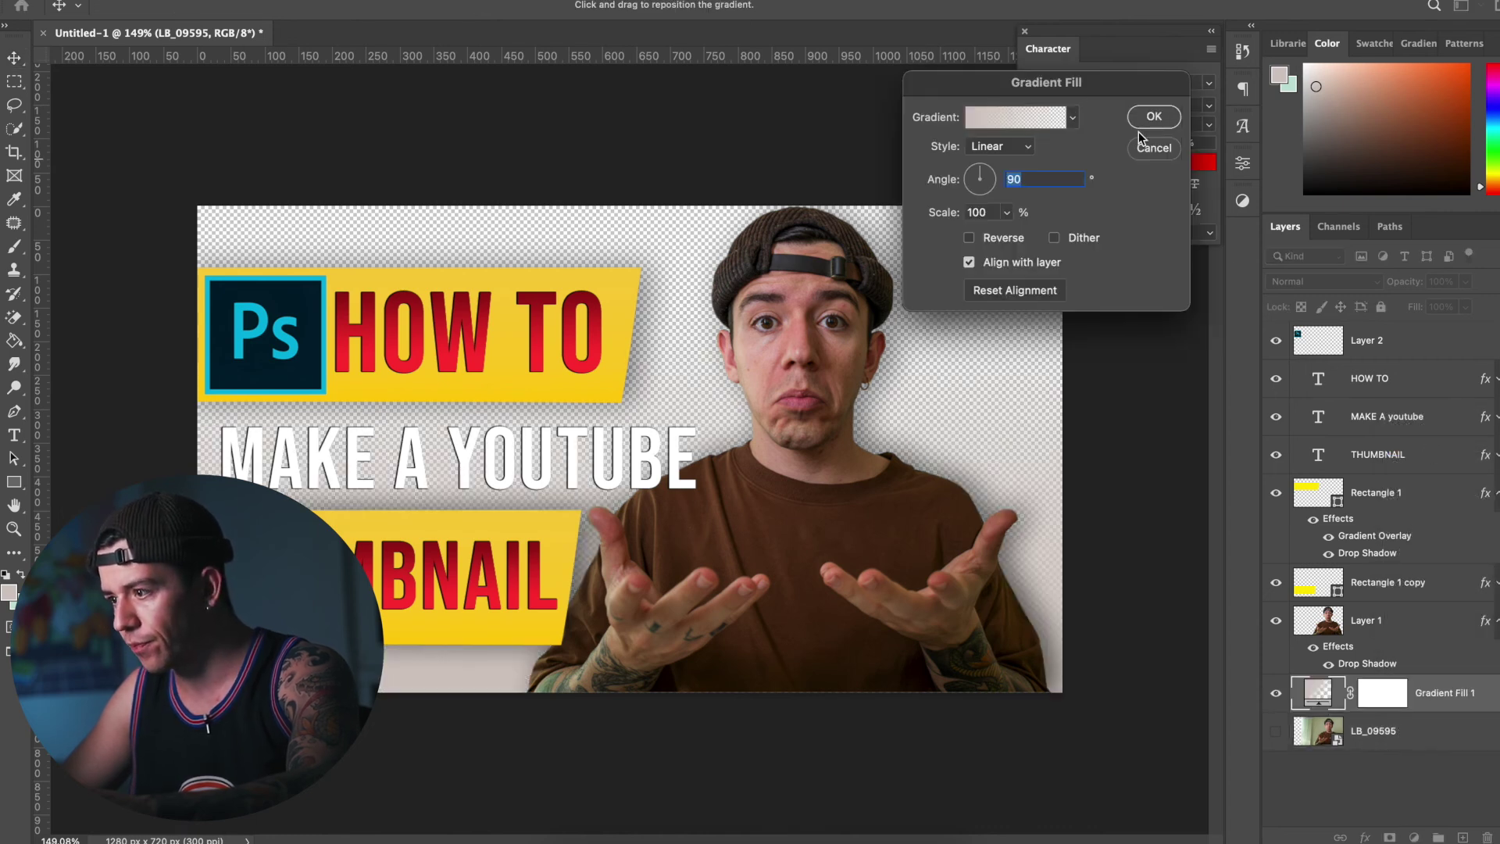
click(1043, 120)
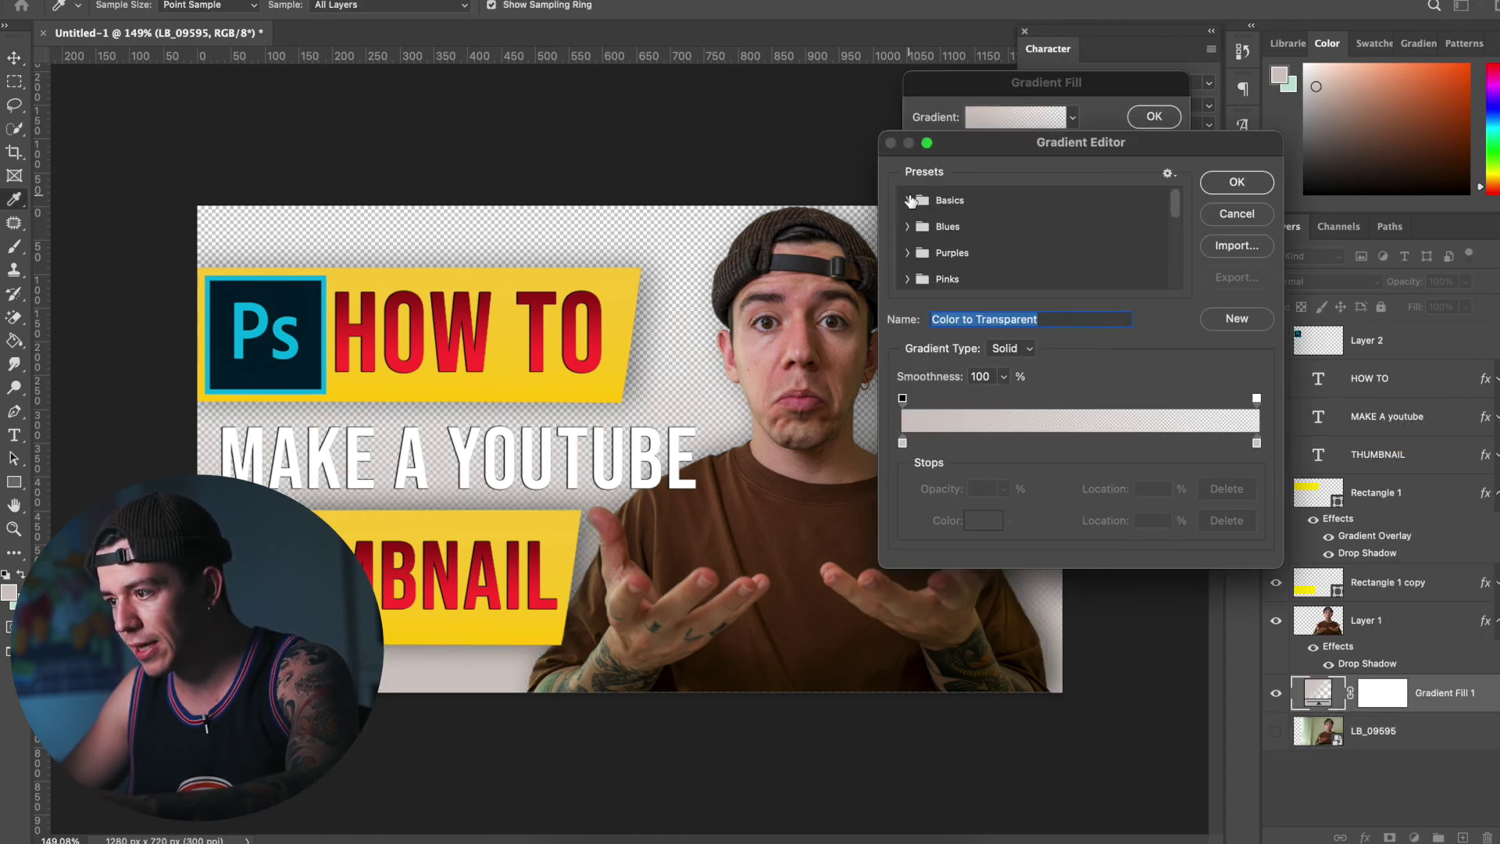
click(909, 200)
scroll(967, 230, down, 5)
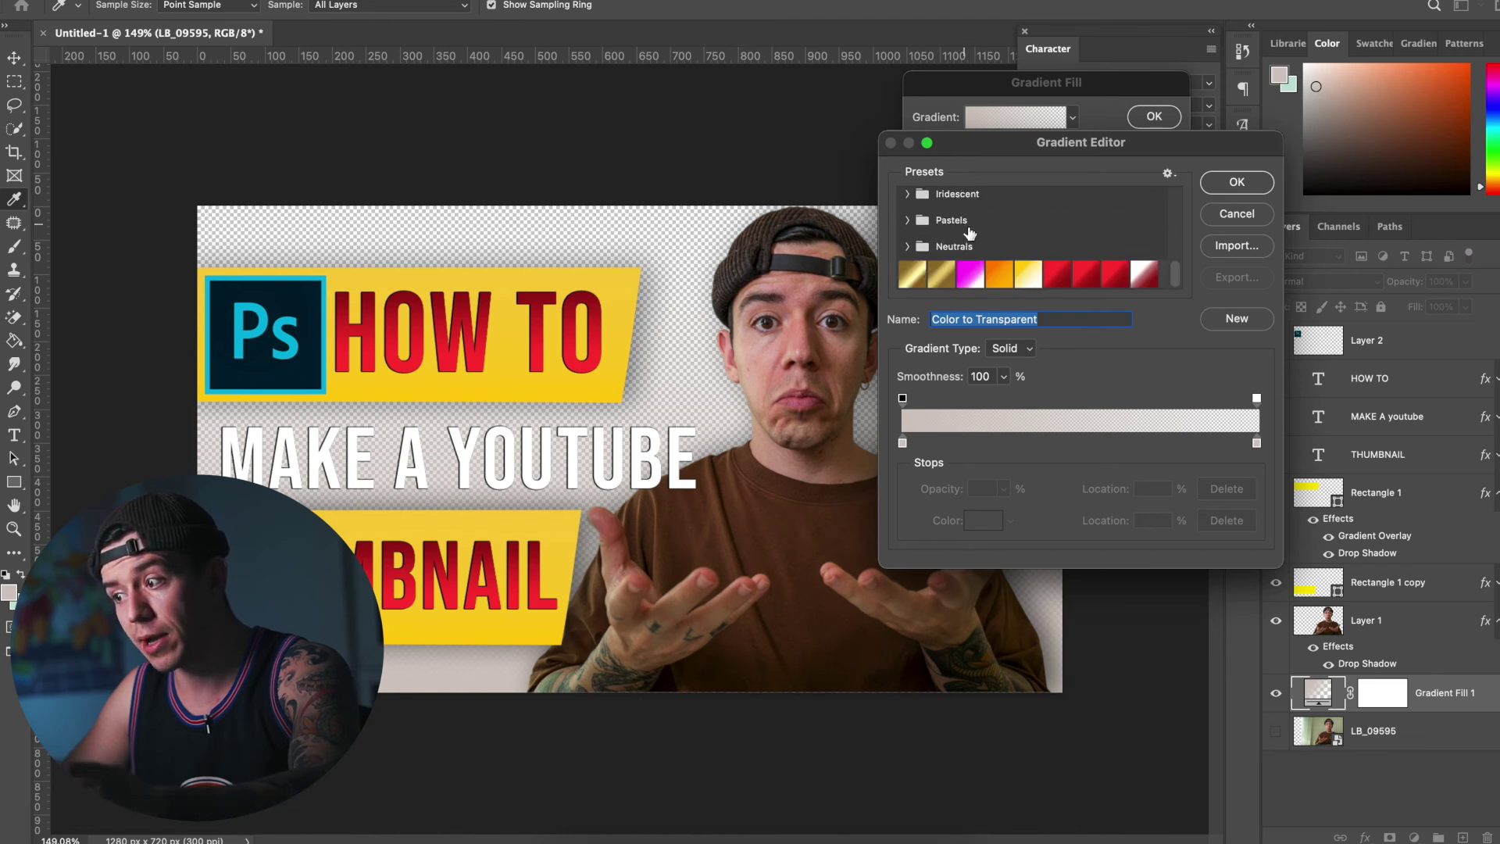
click(1056, 274)
click(1246, 184)
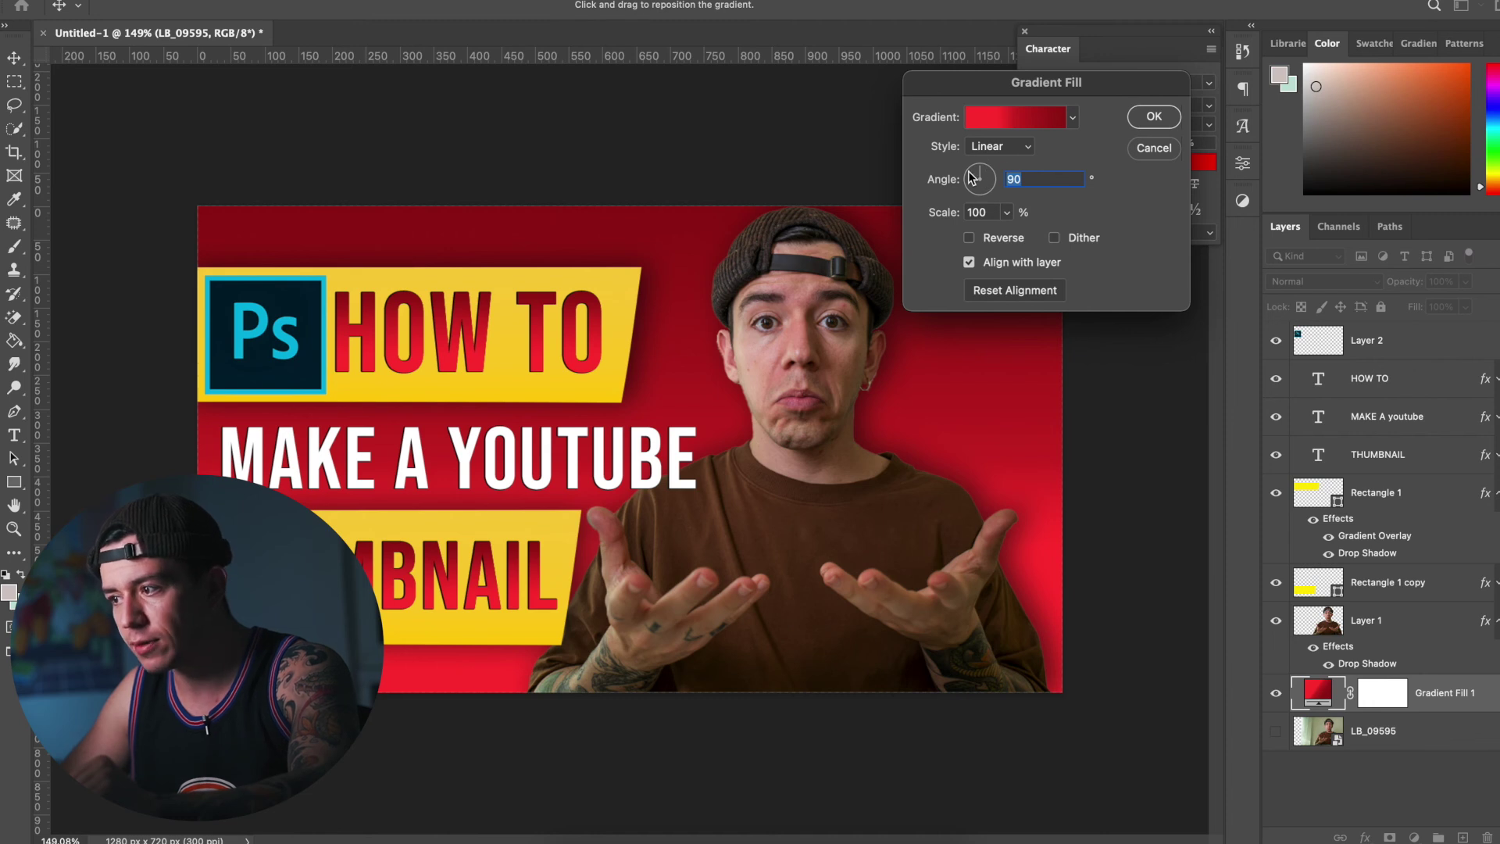
Set the background gradient fill to Radial style with an angle of 2.92° and a scale of 89%, and apply it
click(998, 146)
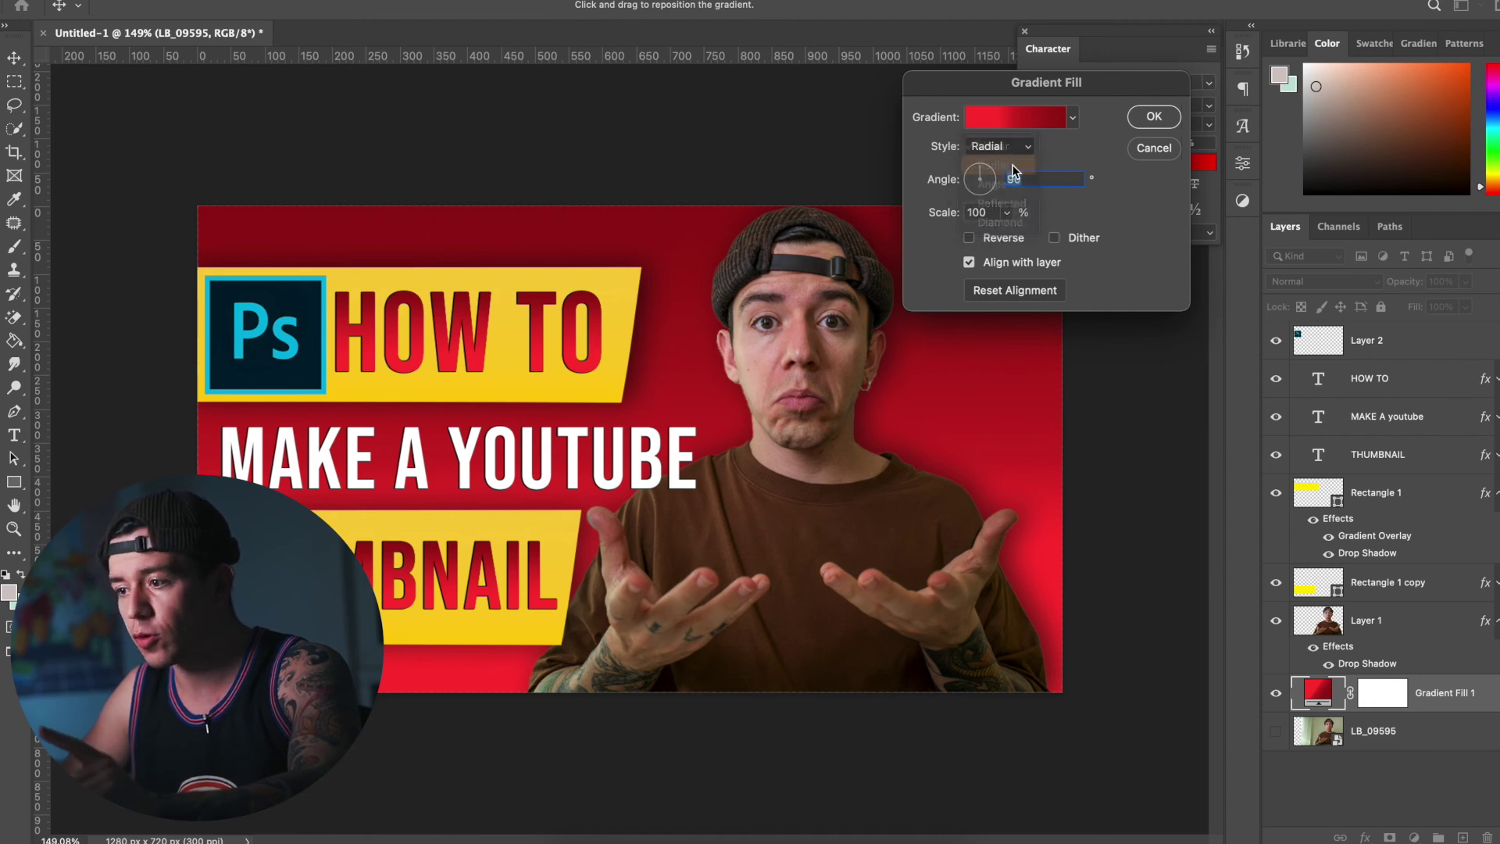
click(1013, 164)
click(1007, 212)
drag(1001, 236, 1006, 238)
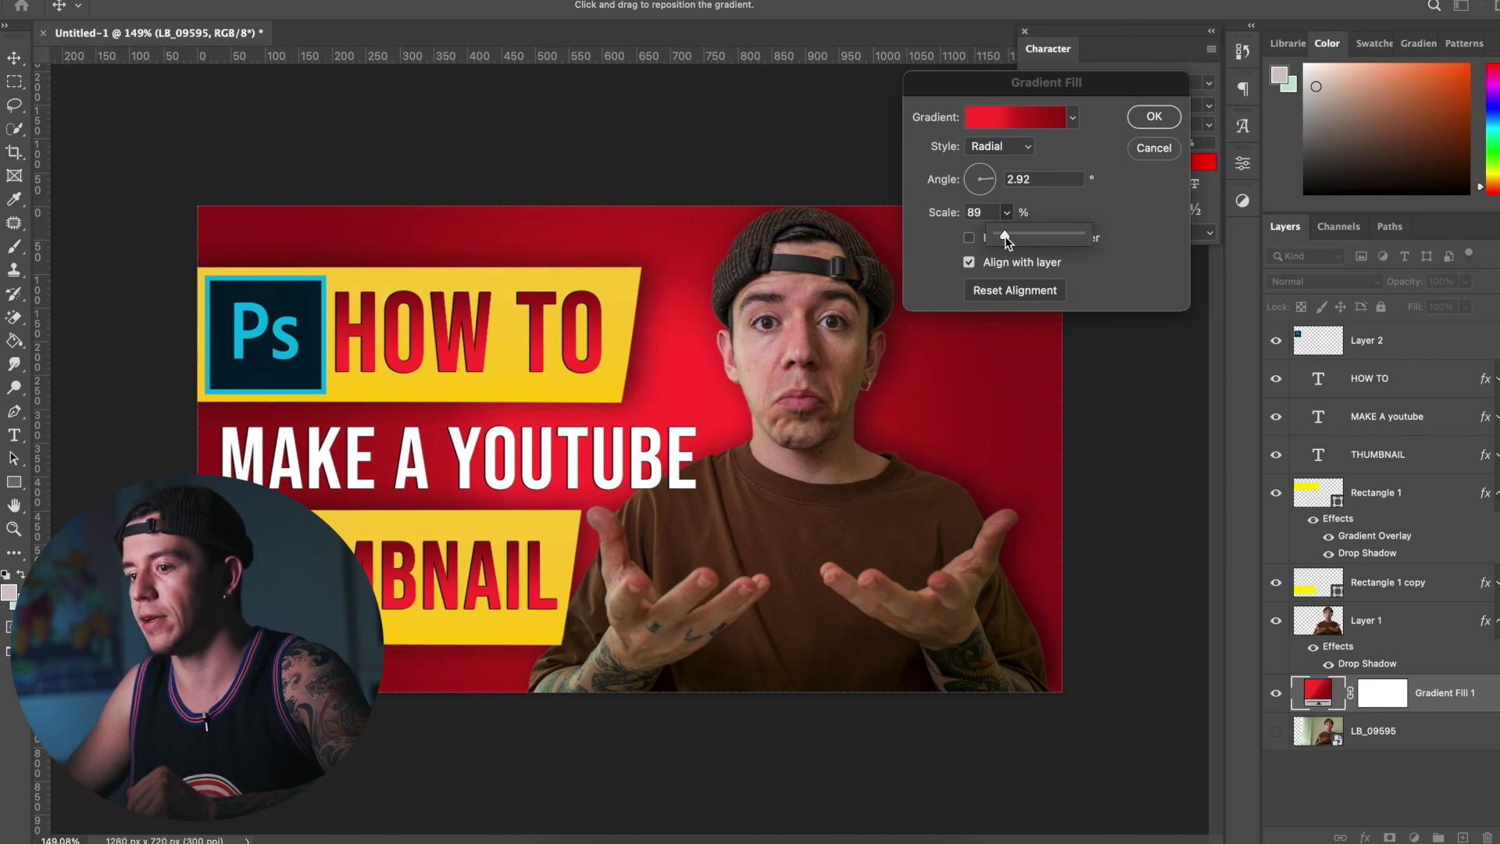
click(1154, 116)
click(1157, 414)
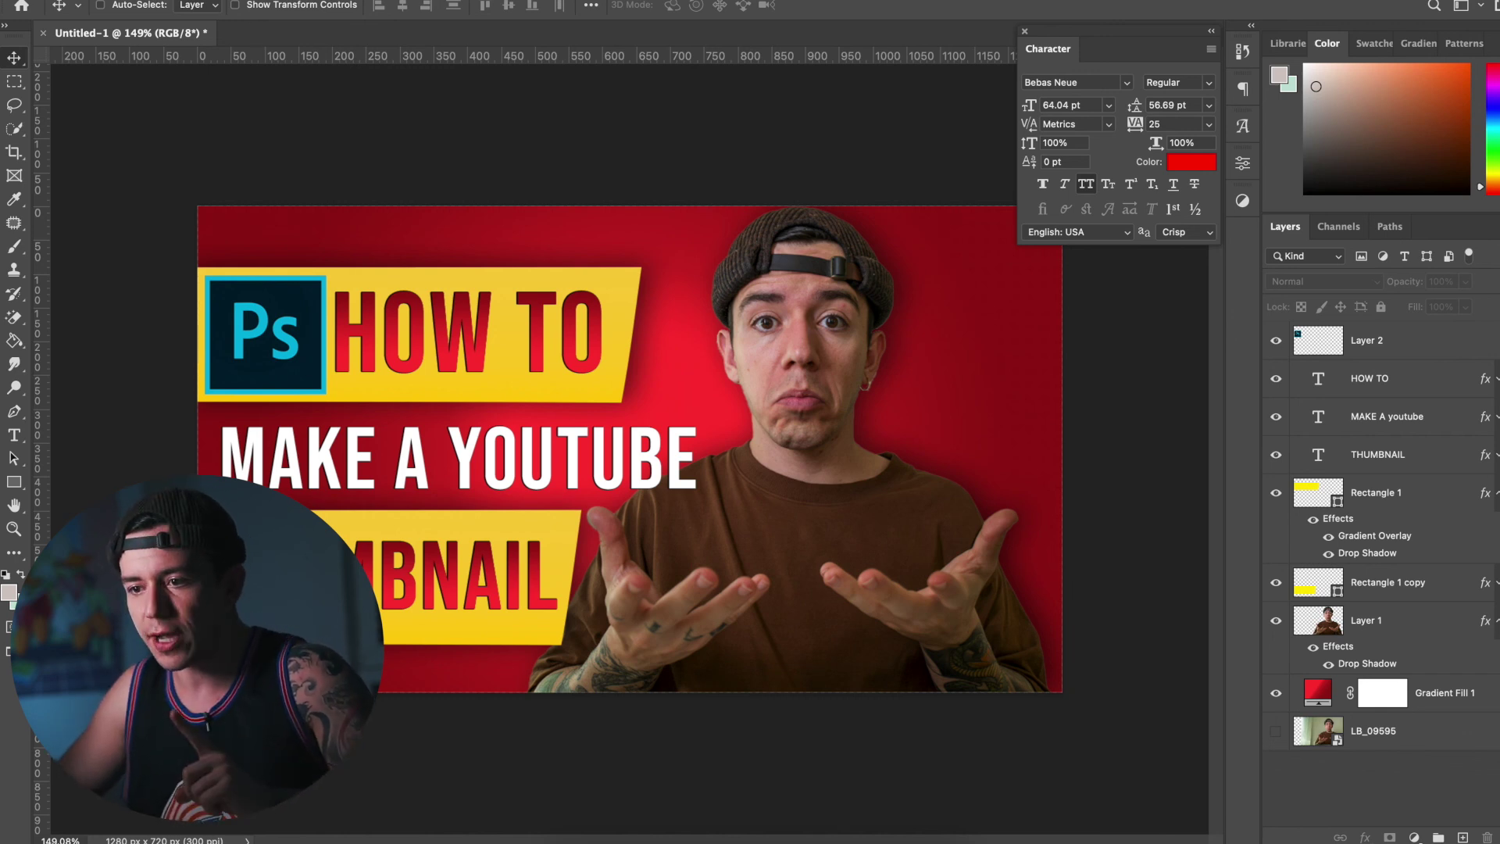
Save the document in Photoshop format as "project youtube" in the PHOTOSHOP PROJECTS folder, keeping the layers
click(140, 6)
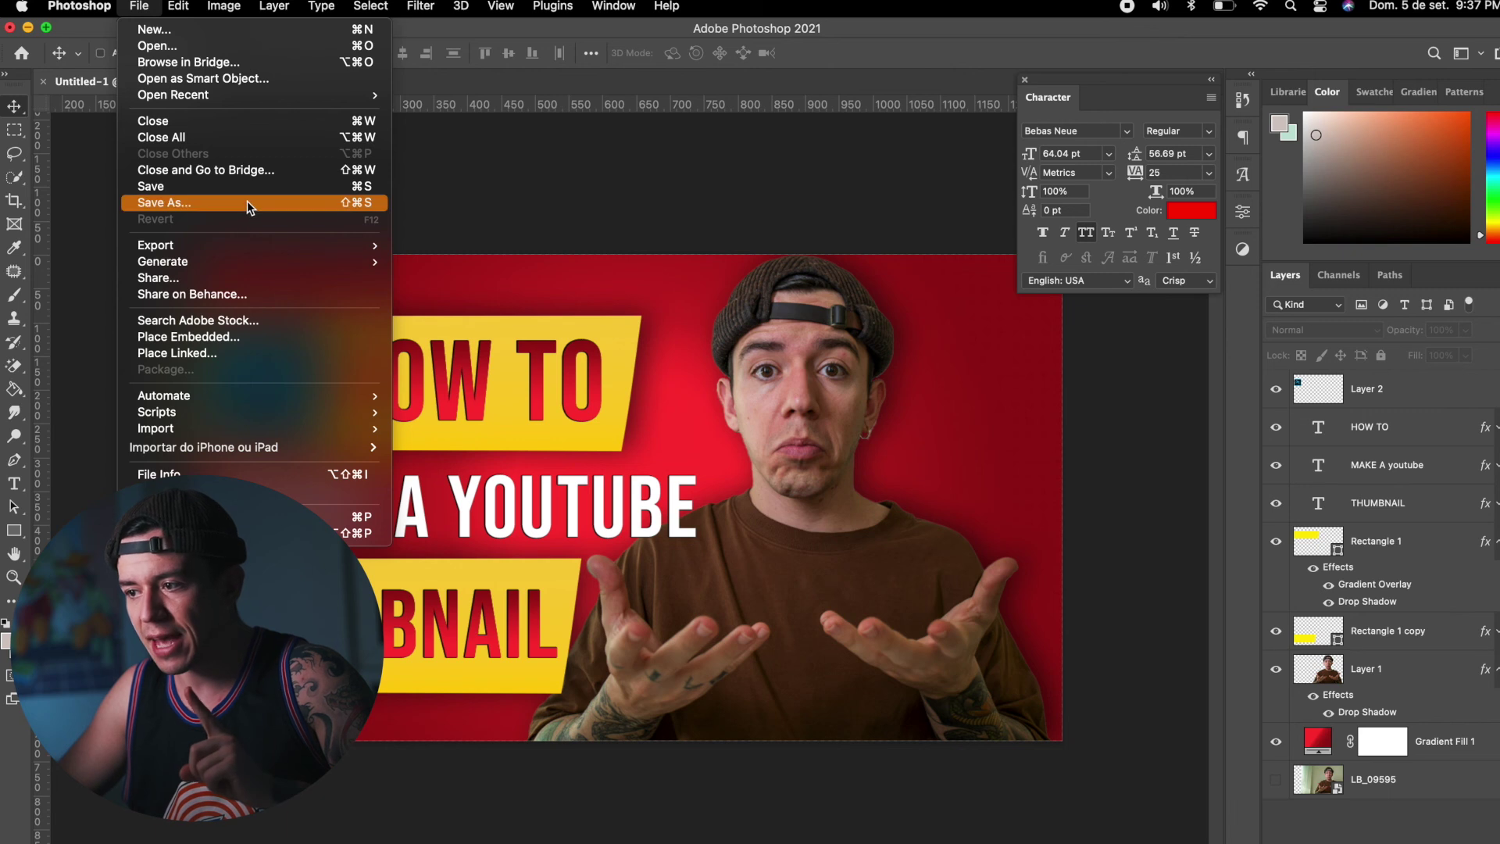
click(247, 200)
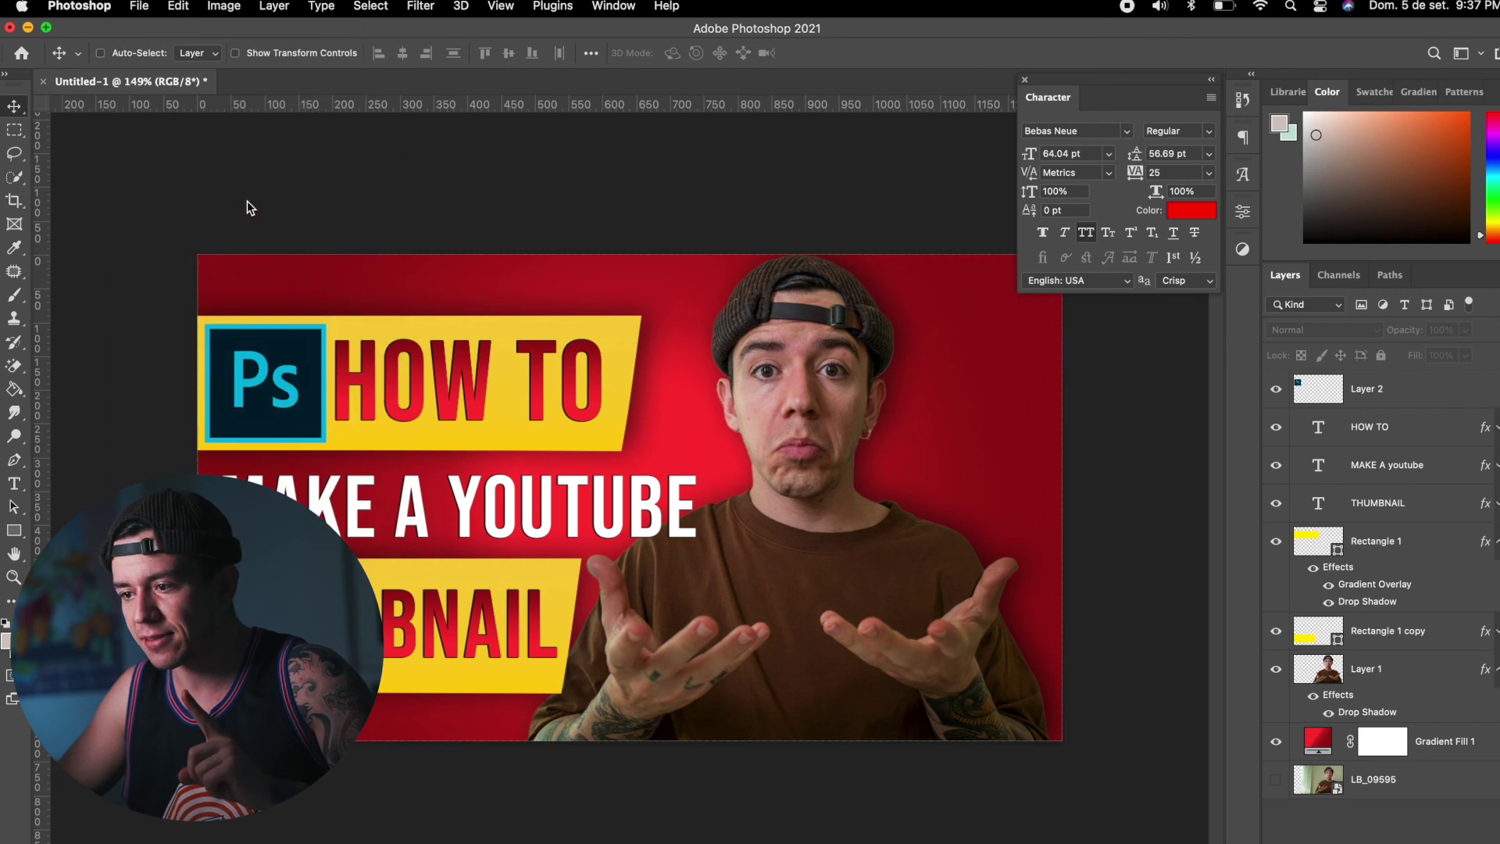
text(project)
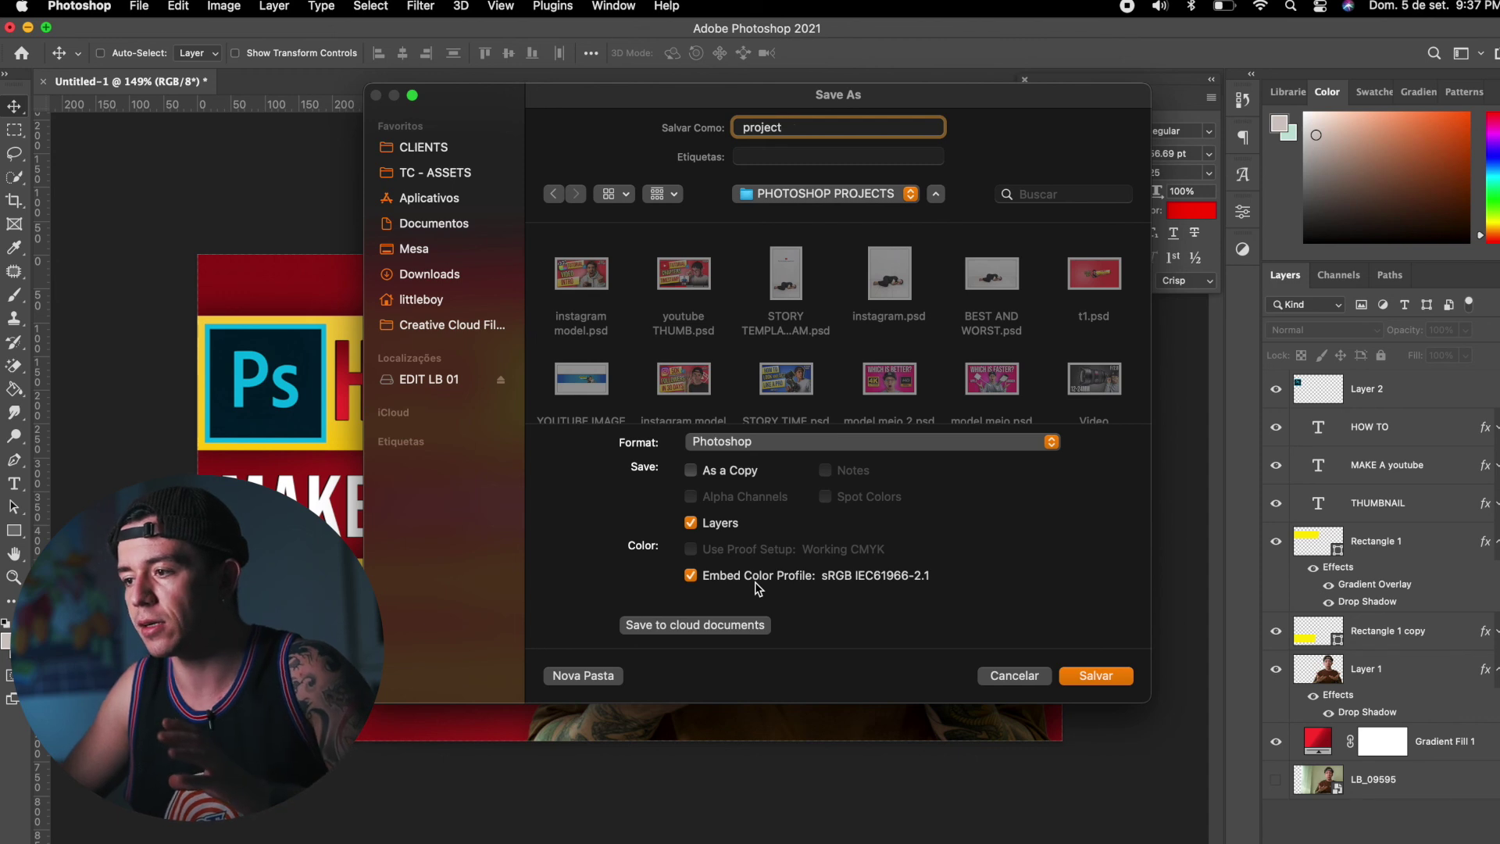
text(youtube)
click(1098, 675)
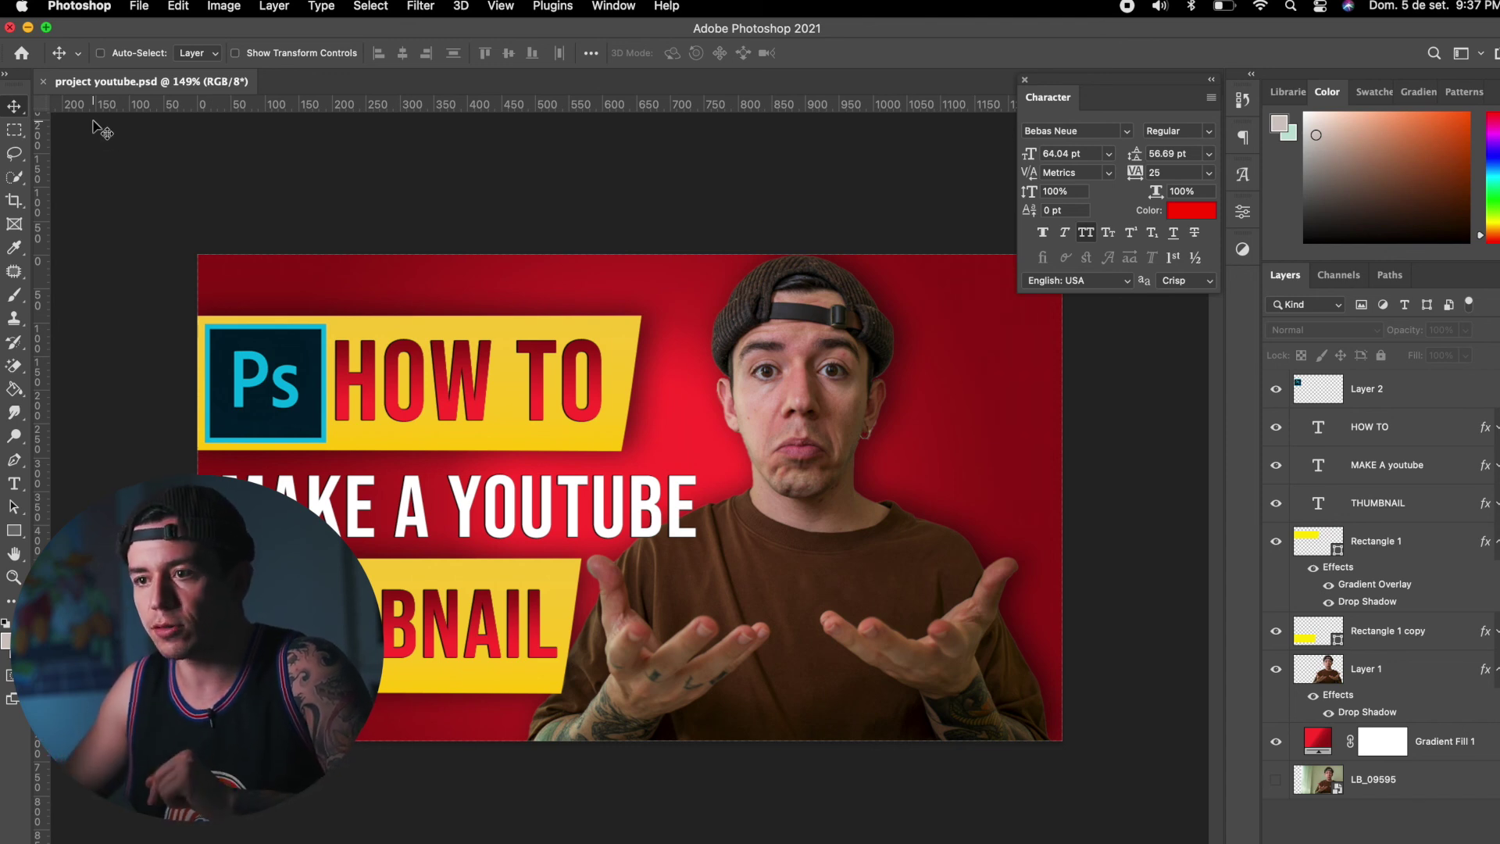
Export the thumbnail as a 1280 × 720 px JPG at 100% quality, naming the file "name that you want"
click(138, 7)
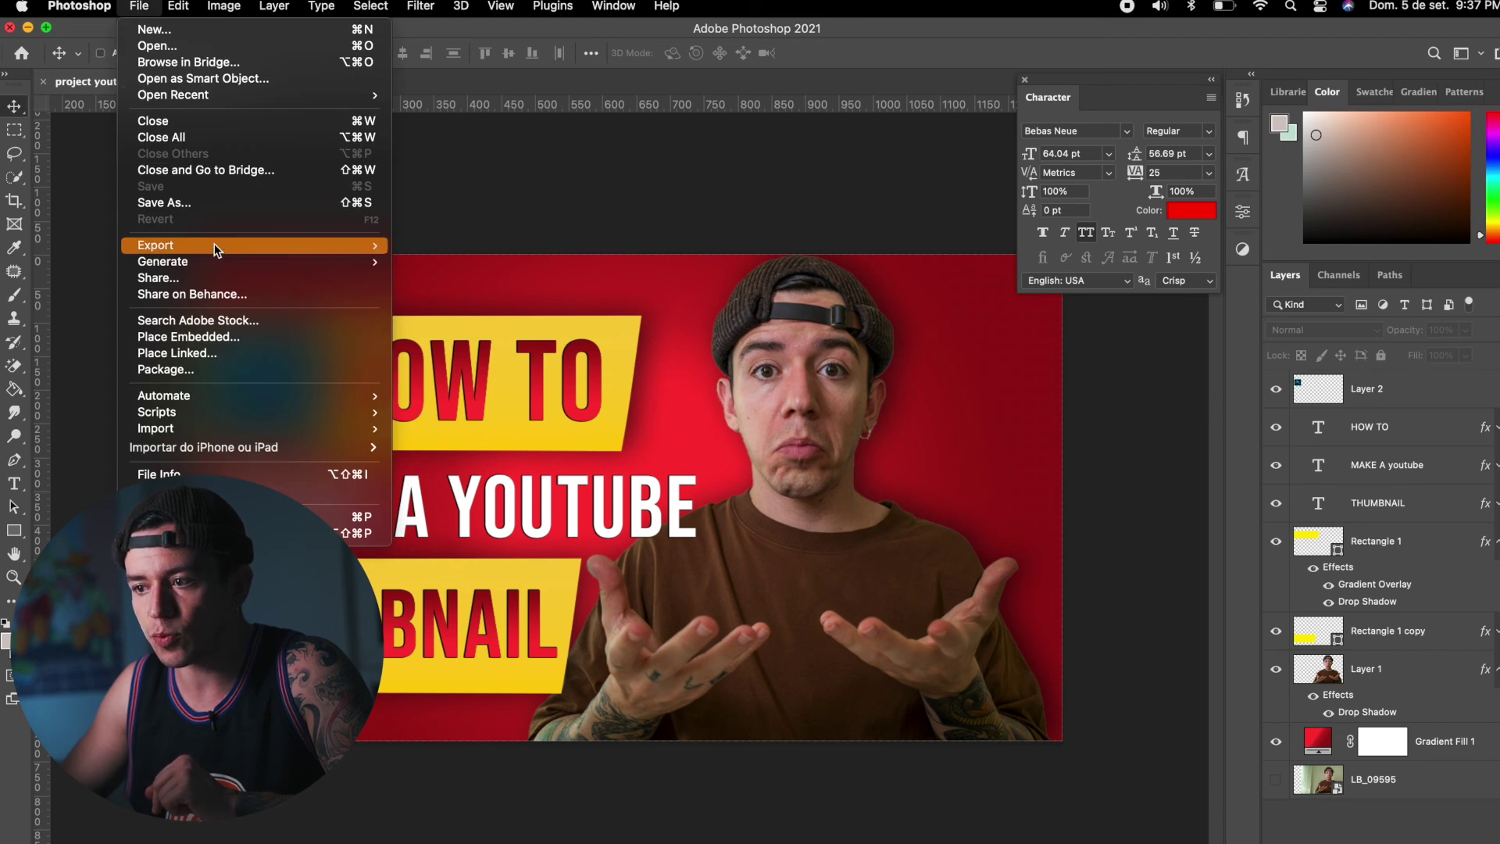
mouse_move(299, 242)
click(466, 265)
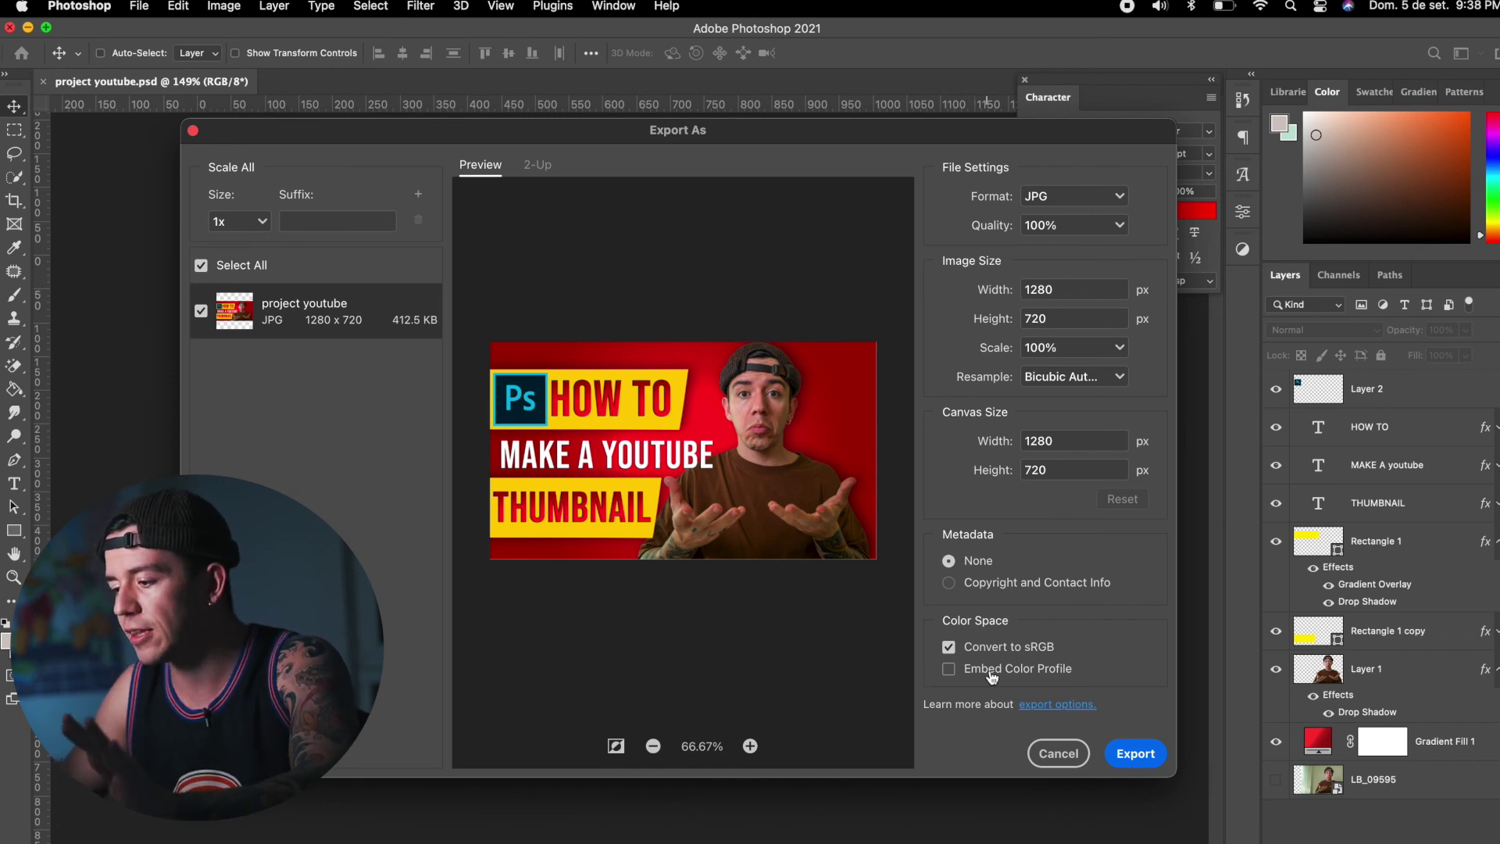
click(1135, 754)
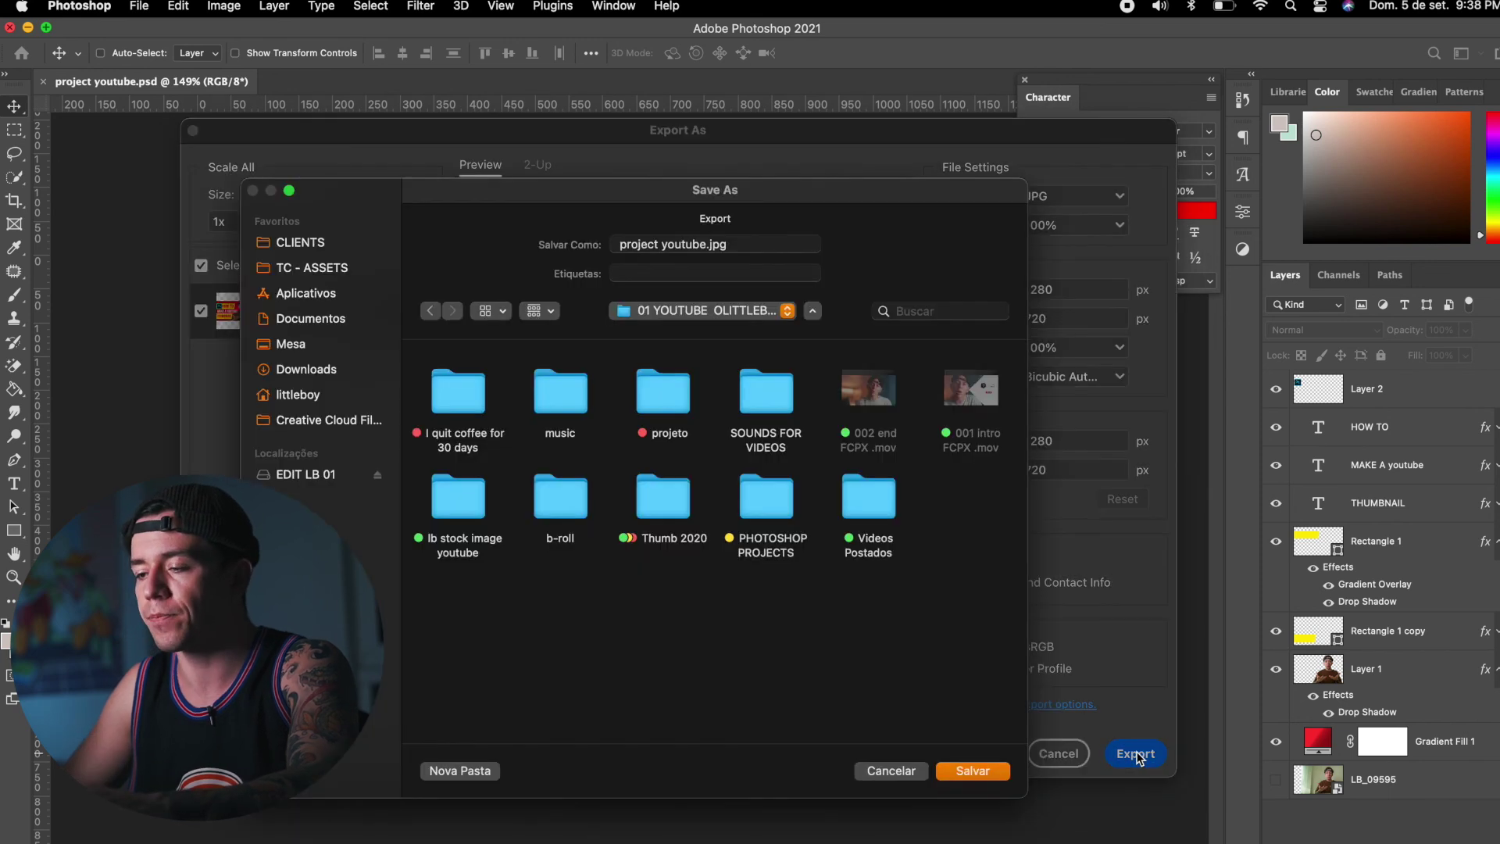
text(name that yo)
key(BackSpace)
key(BackSpace)
text(you want)
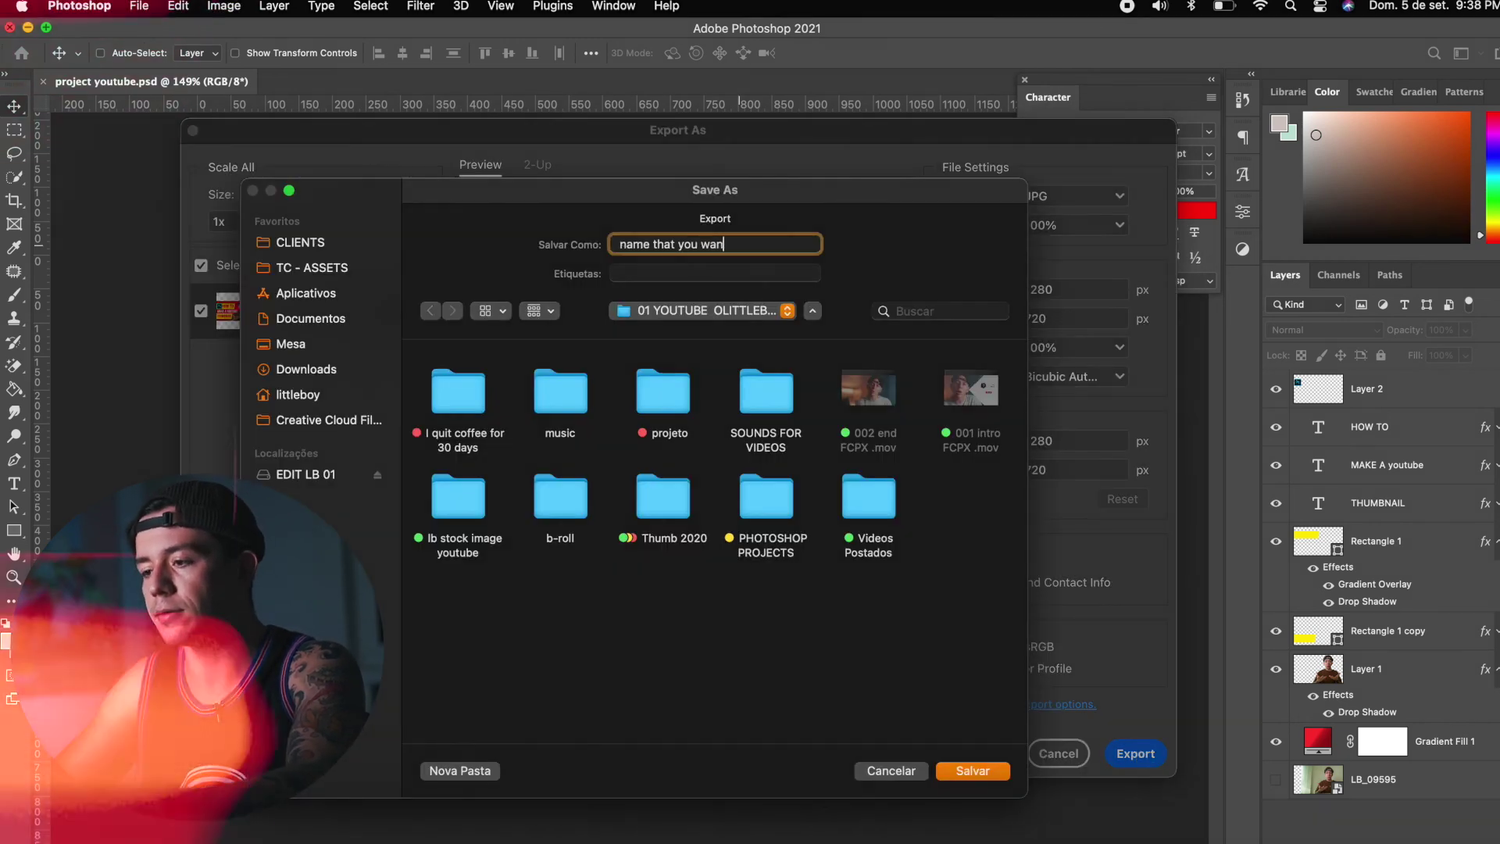